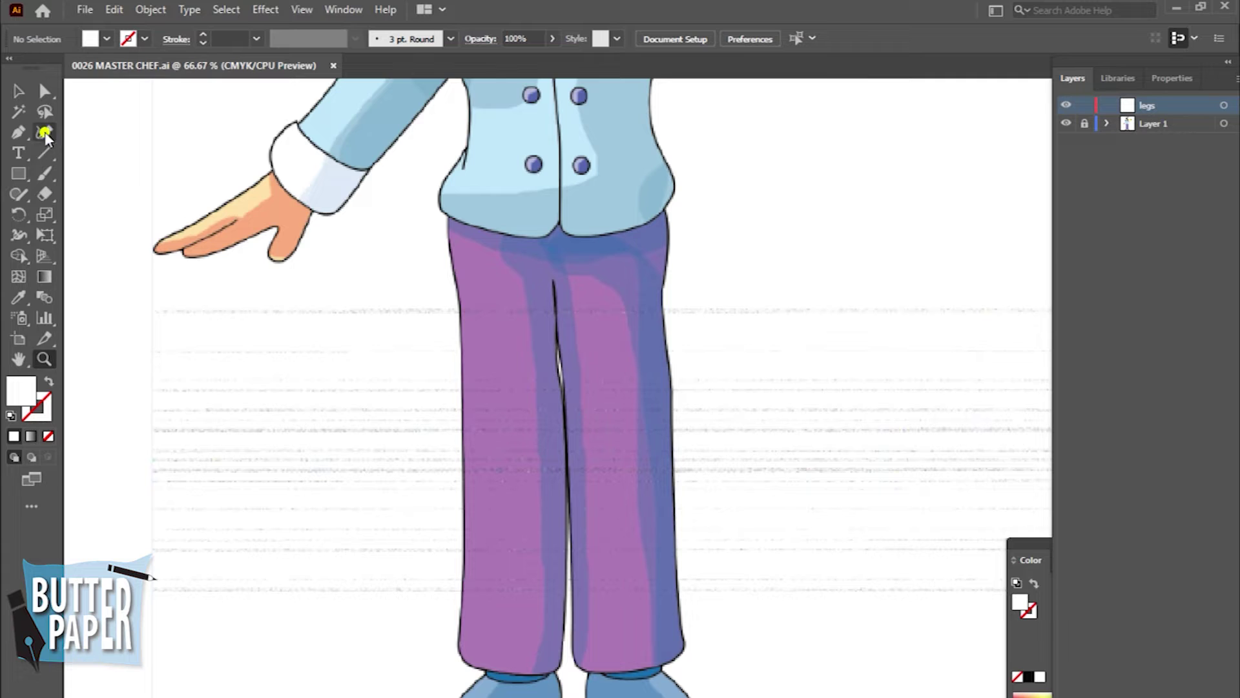
Step: Select the Curvature tool to trace the trousers with smooth curves
left_click(44, 132)
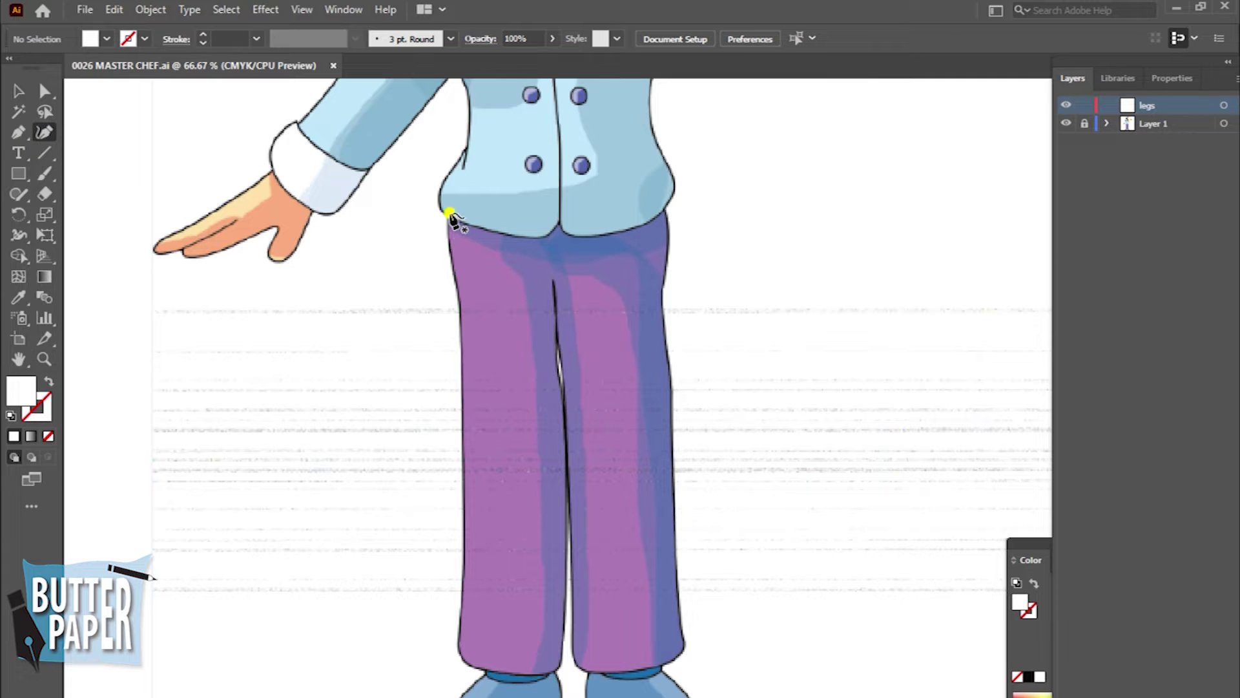
Step: Start the outline at the trousers' left edge with a black stroke and no fill
left_click(450, 213)
left_click(460, 304)
left_click(464, 557)
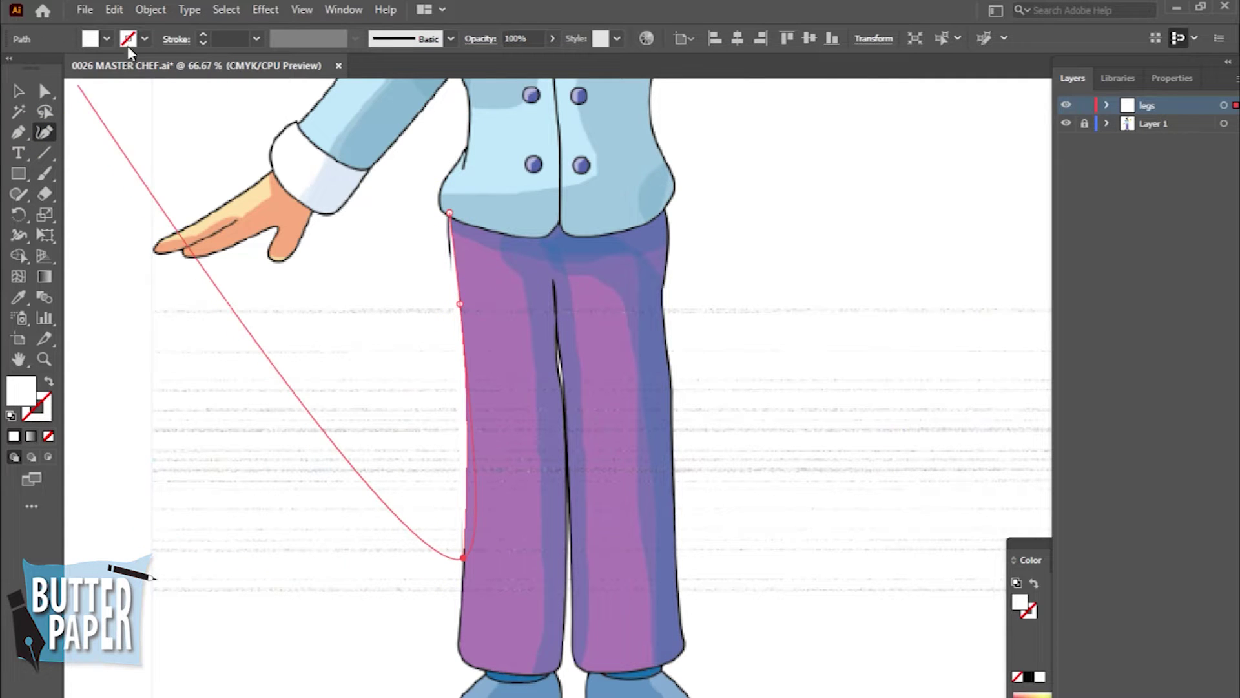
left_click(128, 39)
left_click(49, 67)
left_click(91, 39)
left_click(90, 39)
left_click(11, 67)
left_click(654, 11)
Step: Trace the left leg's hem and inner edge, reshape the hem curve, and zoom in
left_click(458, 649)
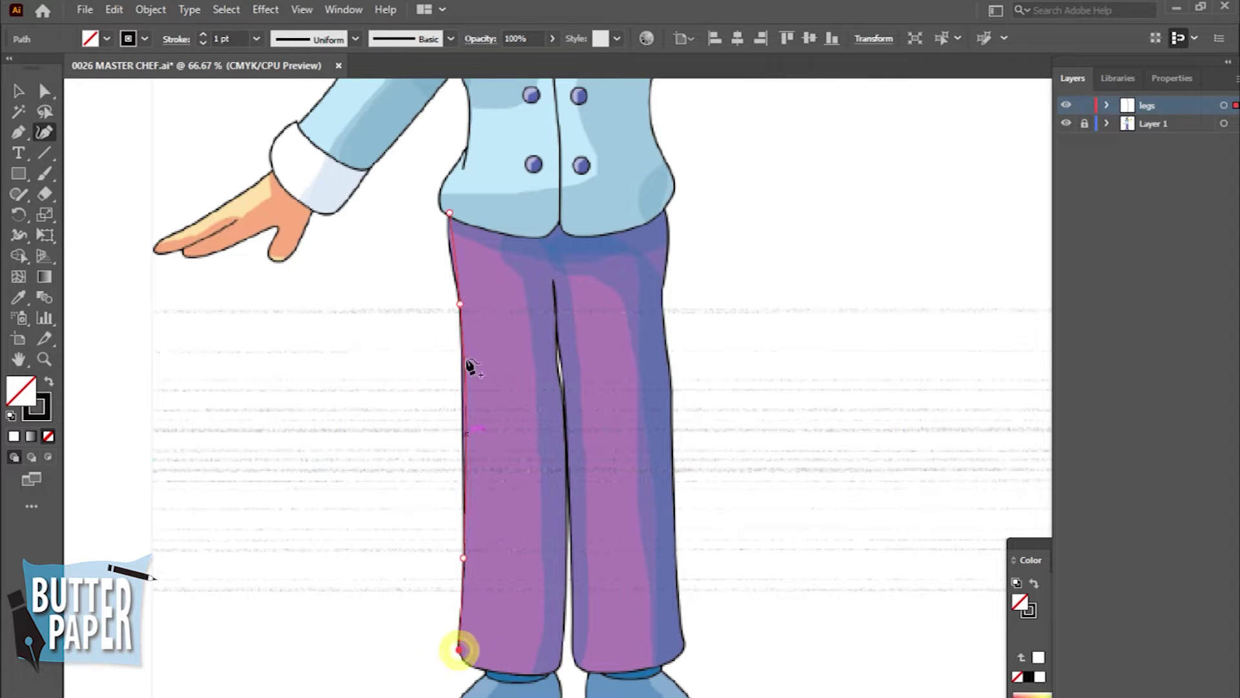
left_click(557, 671)
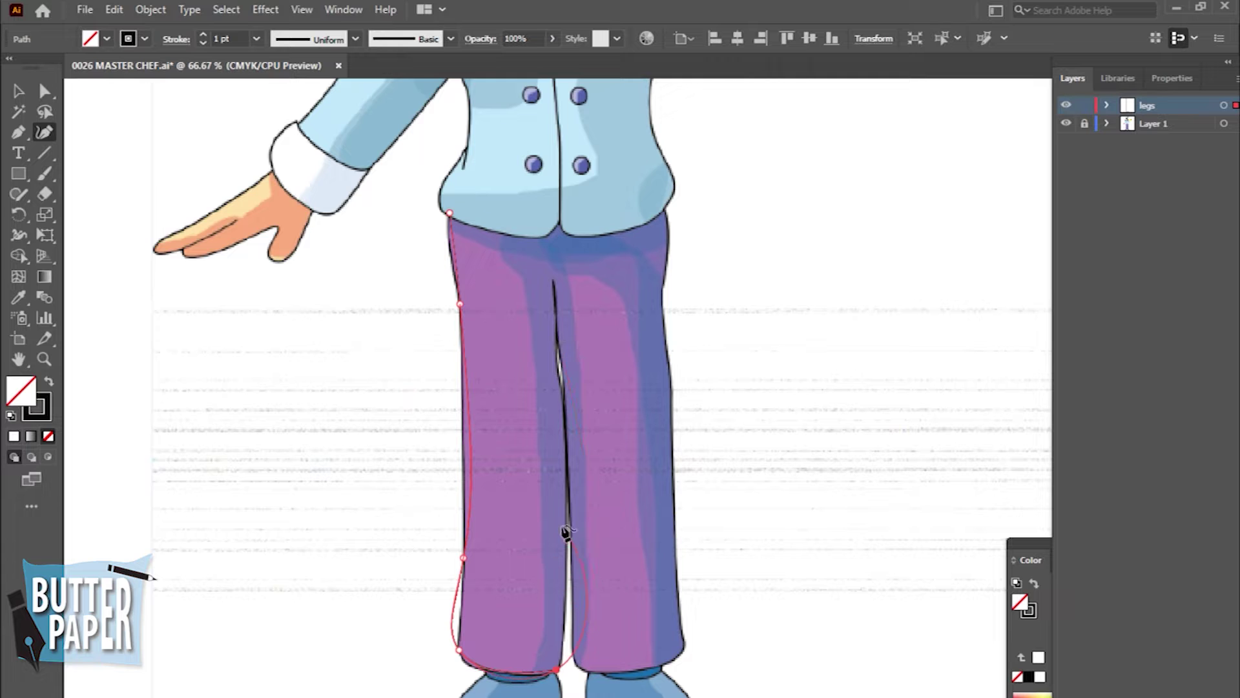
left_click(568, 509)
left_click_drag(587, 598, 566, 604)
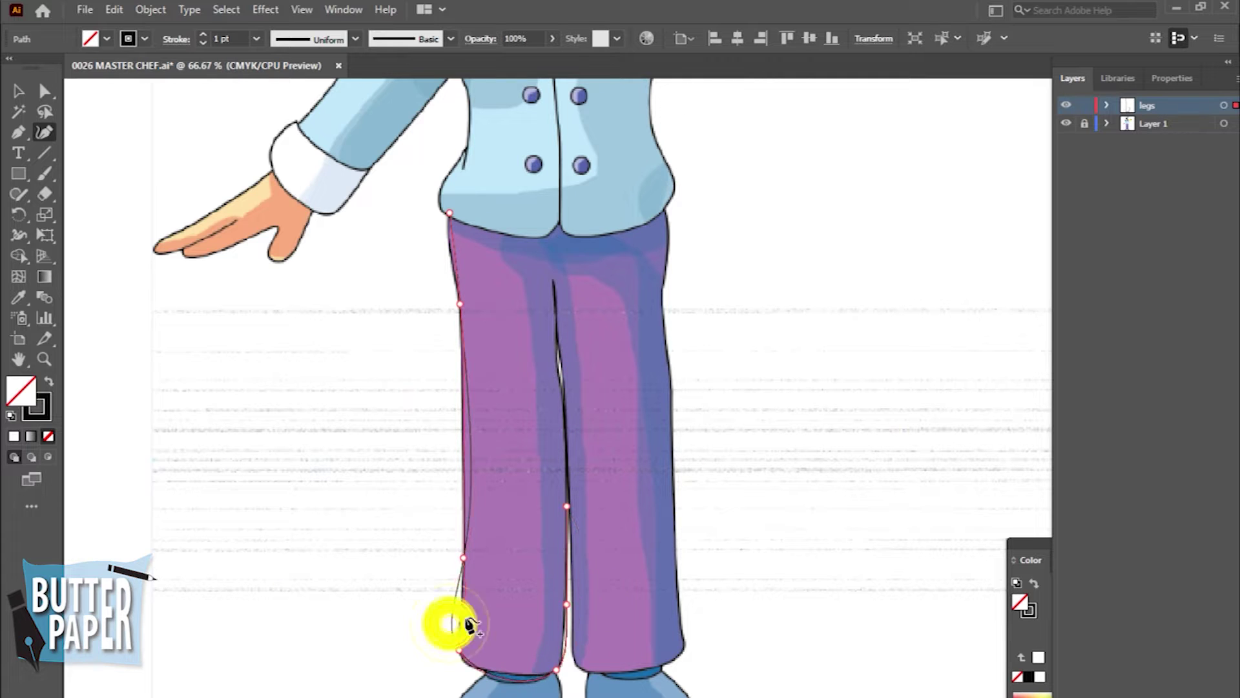
left_click_drag(452, 620, 462, 617)
key("z")
left_click(621, 612)
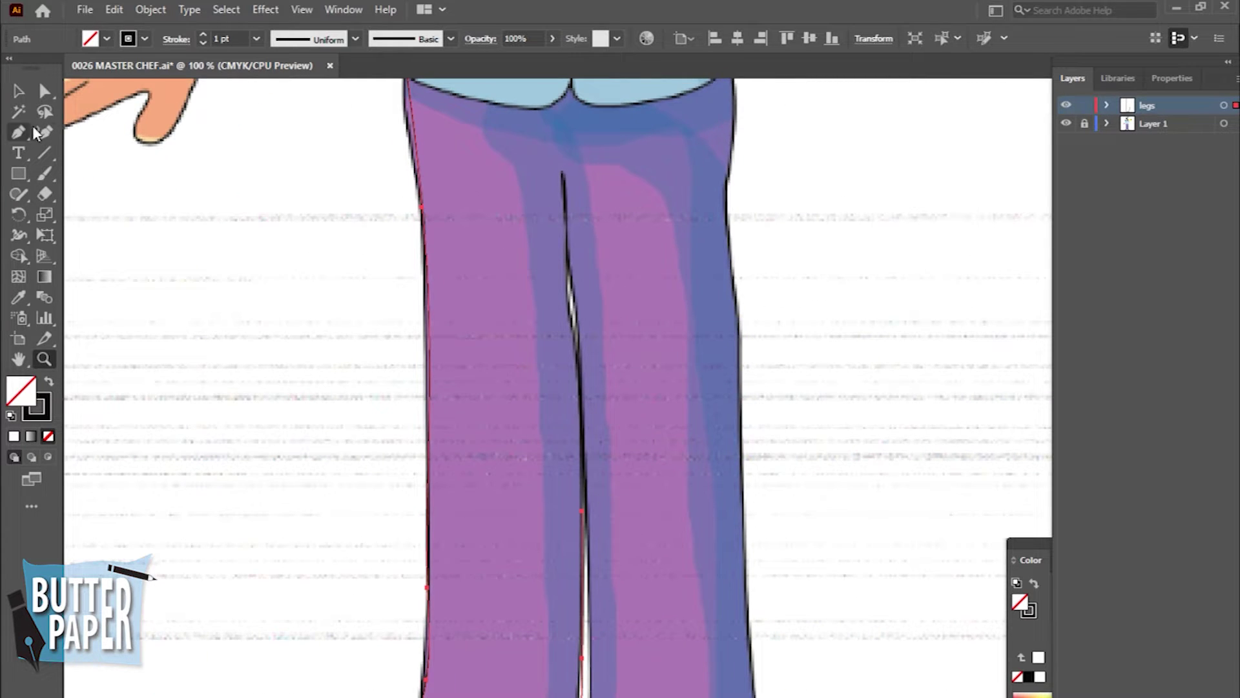
Step: Continue the Curvature outline up the inseam and around the left hem's inner corner
left_click(42, 132)
left_click(573, 333)
left_click(567, 279)
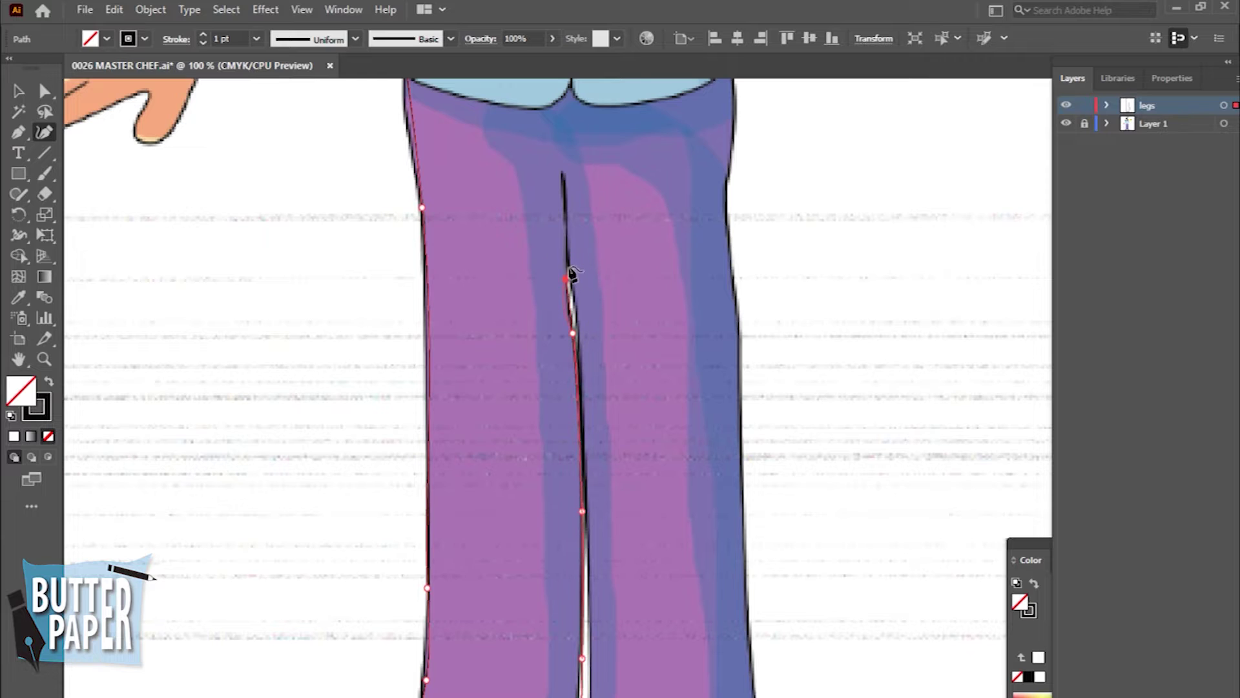
left_click(567, 267)
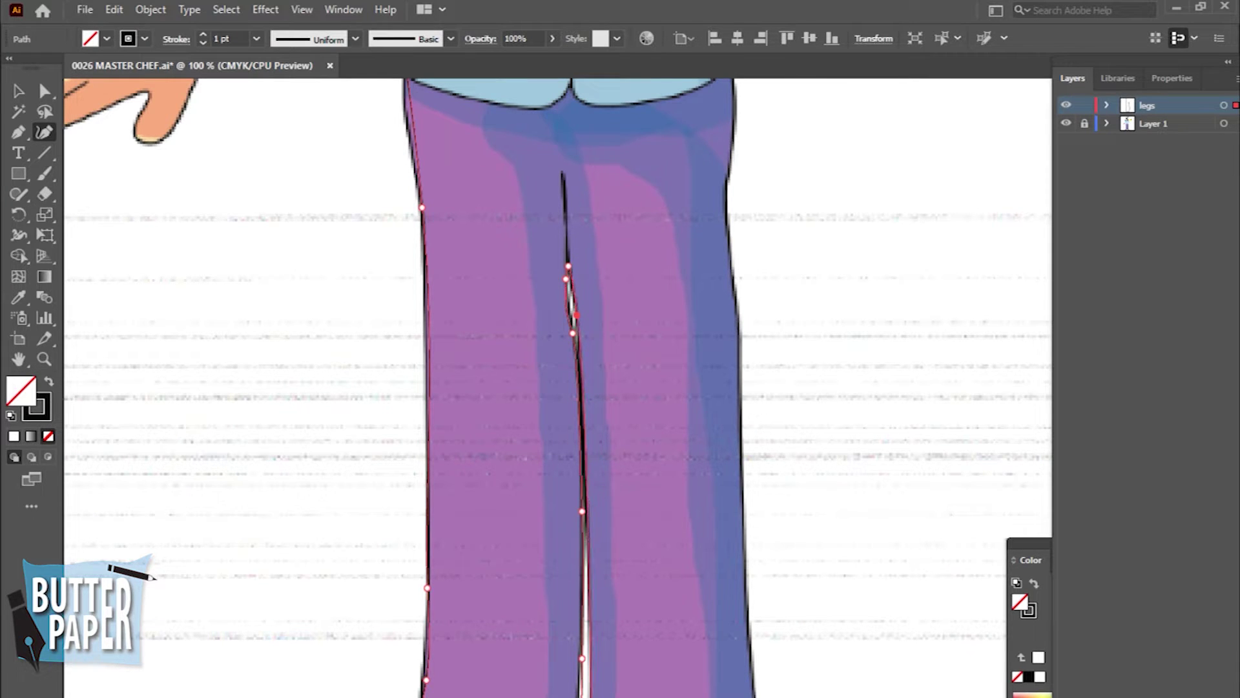
scroll(672, 498, "down", 5)
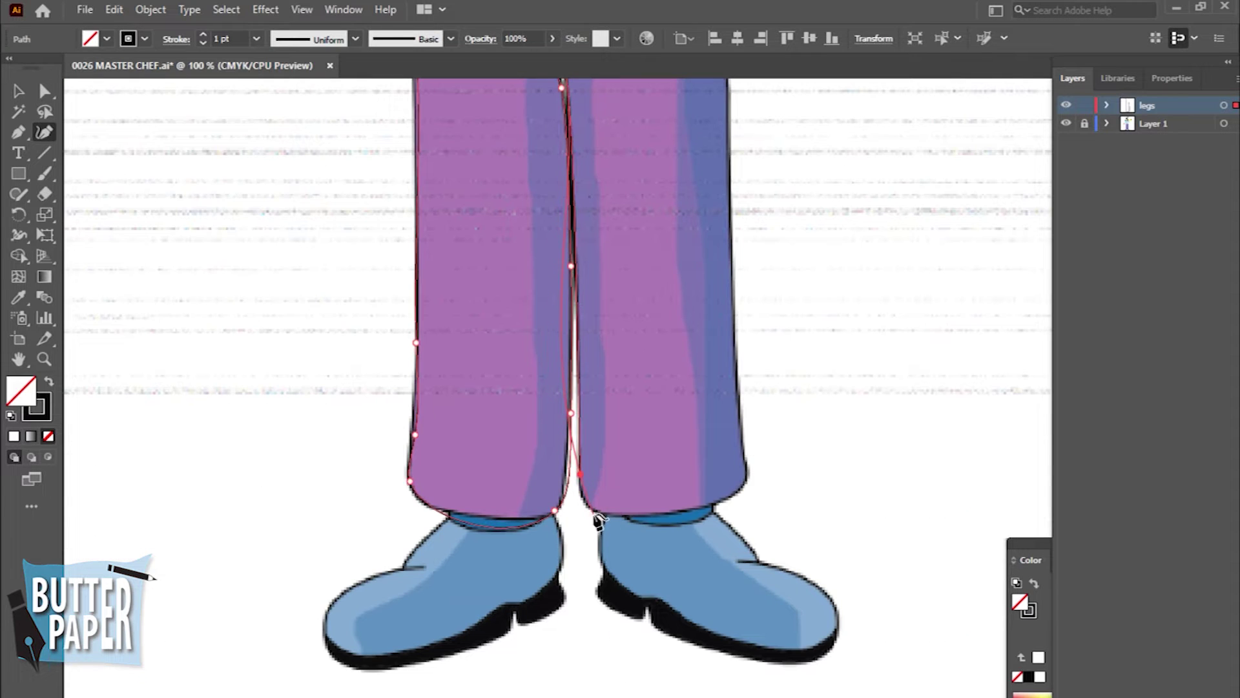
left_click(613, 518)
left_click(575, 282)
Step: Trace the right leg's hem and outer edge, adjusting points to fit the curves
left_click(579, 422)
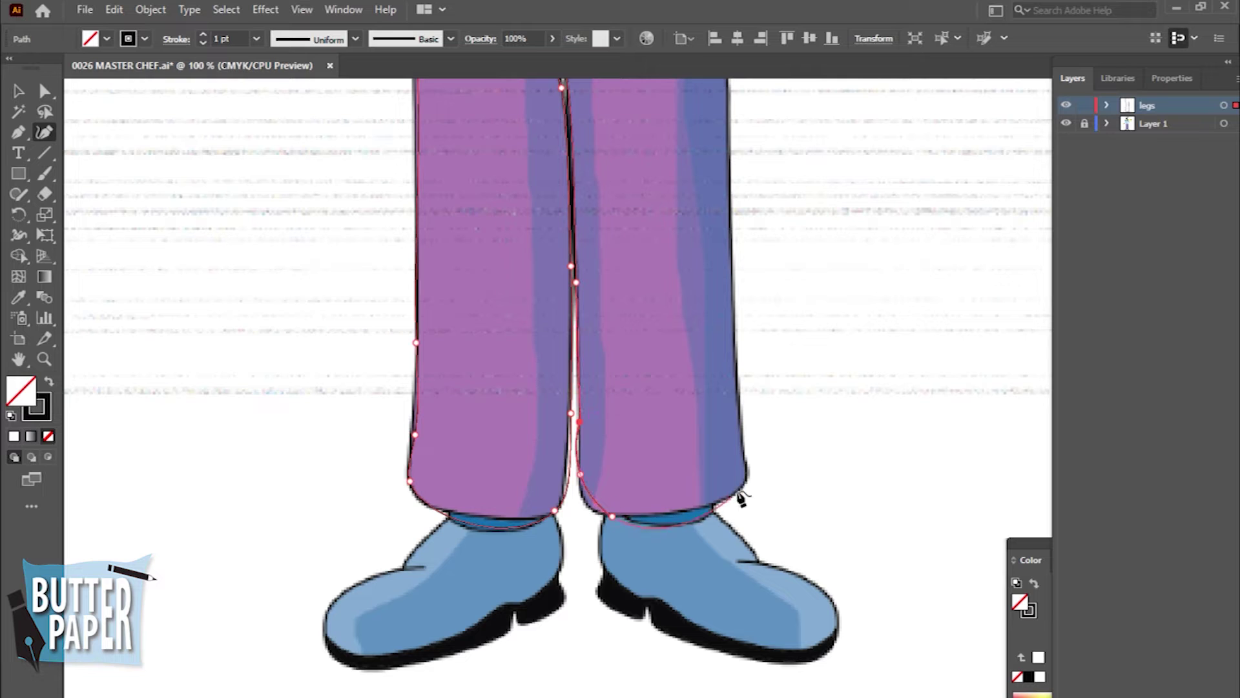
left_click(748, 474)
left_click(663, 513)
left_click(586, 502)
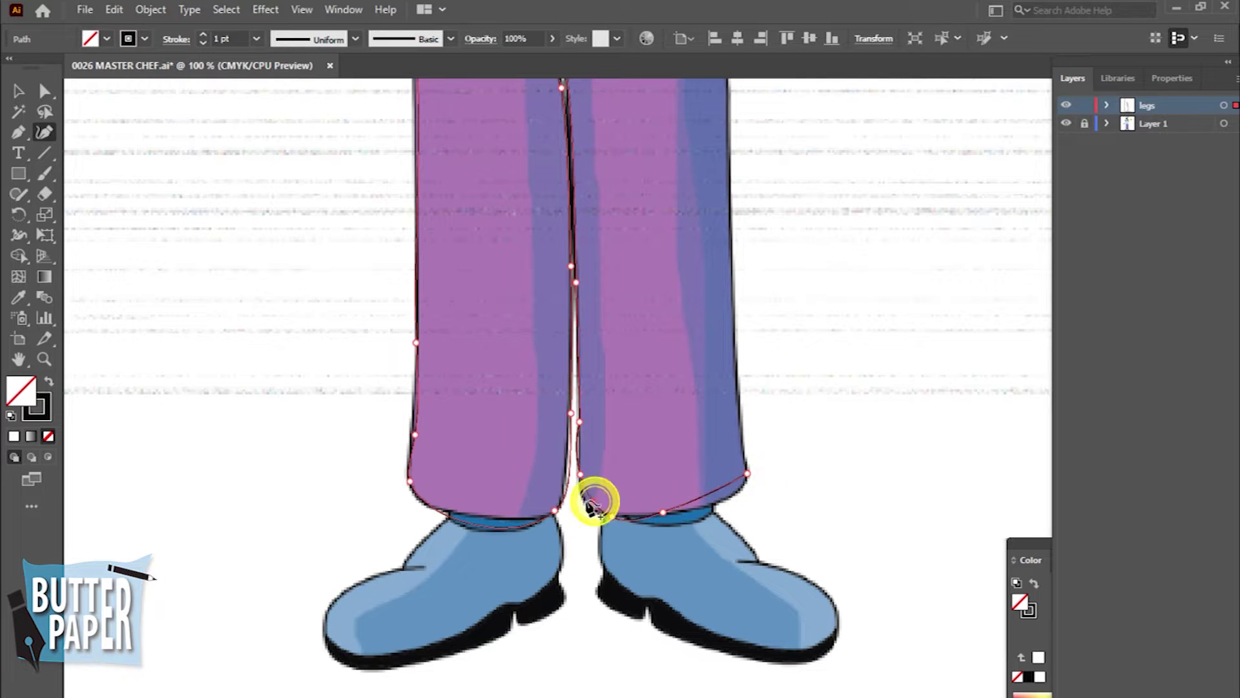
left_click_drag(612, 516, 613, 512)
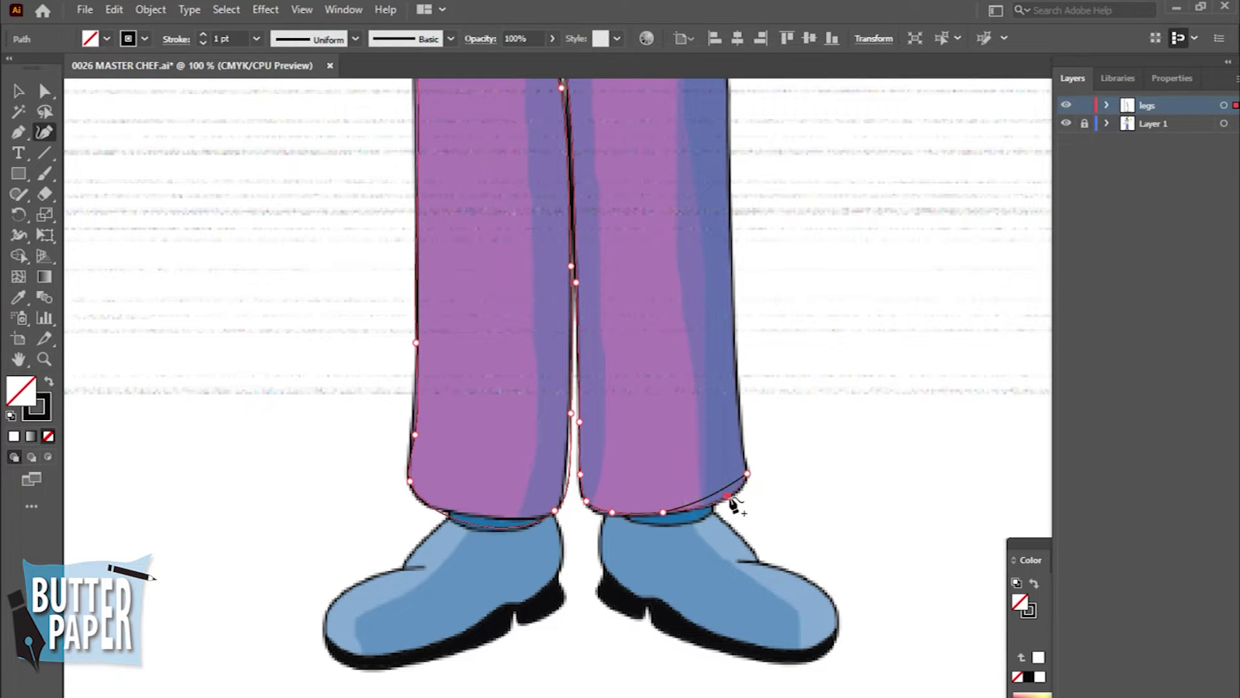
left_click(731, 230)
left_click_drag(753, 404, 736, 313)
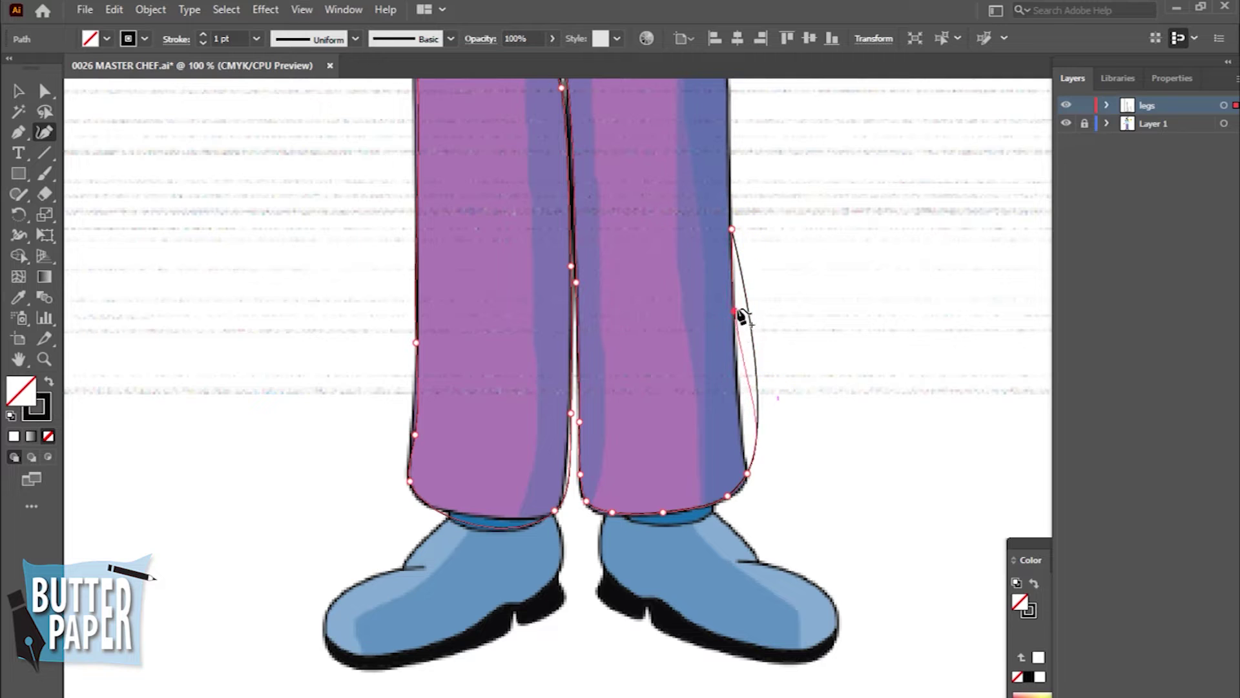
left_click(740, 402)
left_click(744, 459)
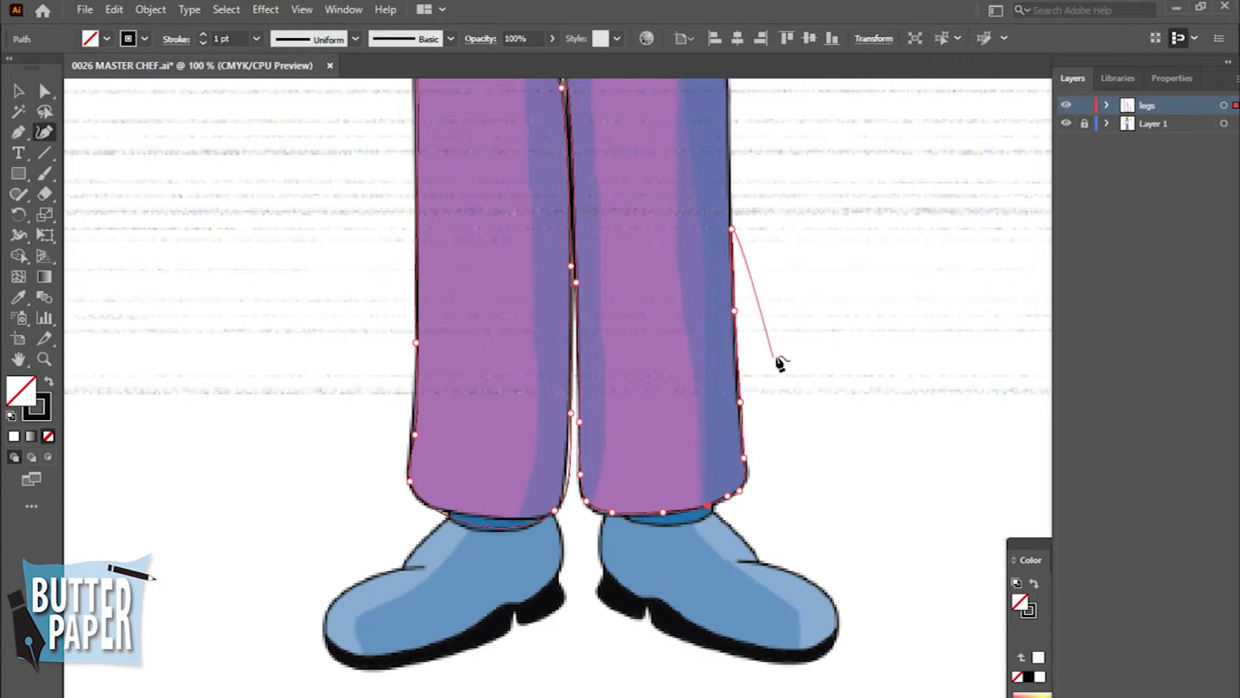
Step: Extend the outline up the right leg and curve it over the waistline
scroll(776, 359, "up", 5)
left_click(683, 346)
left_click(676, 259)
left_click(680, 139)
left_click(685, 191)
left_click(381, 122)
left_click(355, 147)
Step: Add points down the left leg's outer edge to its lower end
left_click(355, 197)
left_click(373, 418)
left_click(373, 319)
scroll(423, 608, "down", 3)
left_click(416, 386)
left_click(412, 621)
Step: Adjust the crotch point and finish the inner-leg edge to close the trouser path
left_click(567, 655)
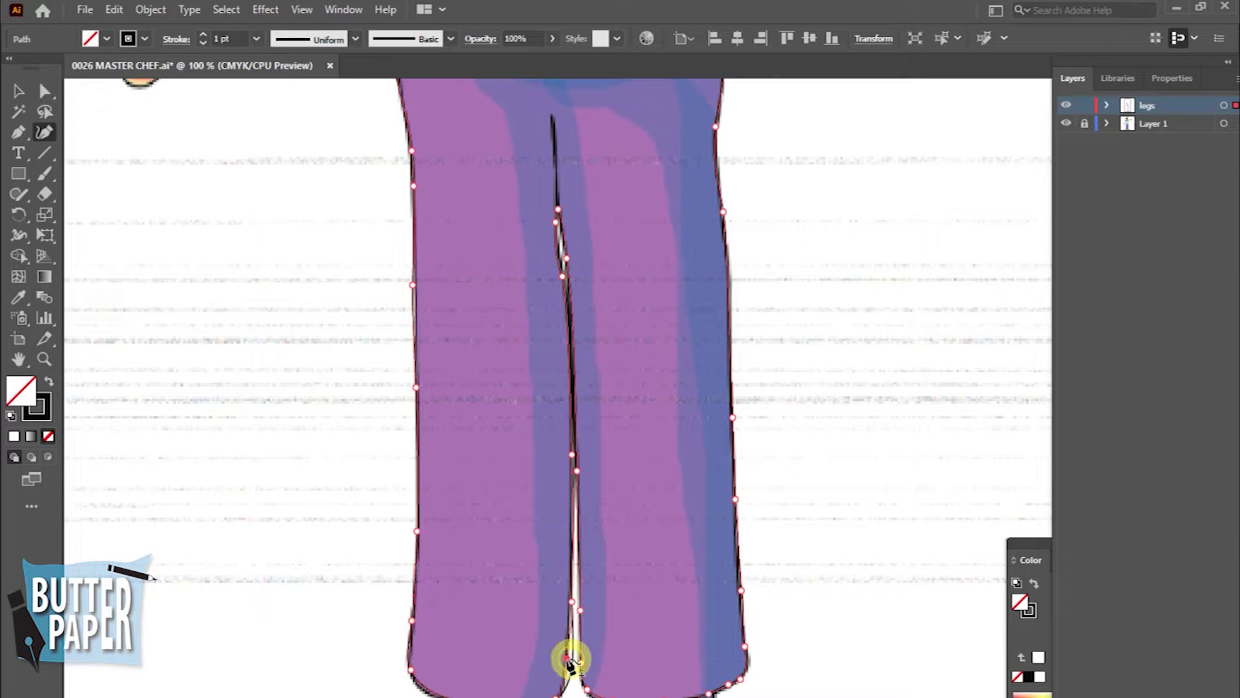
left_click_drag(652, 465, 617, 604)
left_click_drag(544, 396, 542, 407)
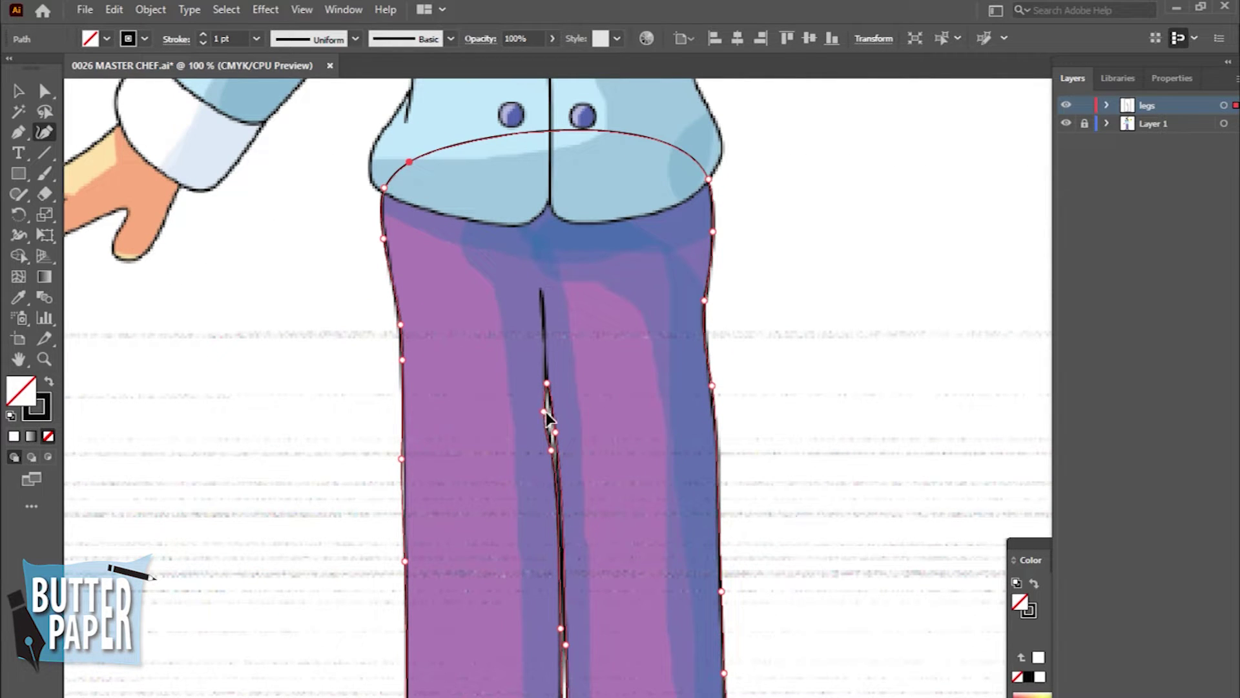
left_click_drag(627, 665, 657, 501)
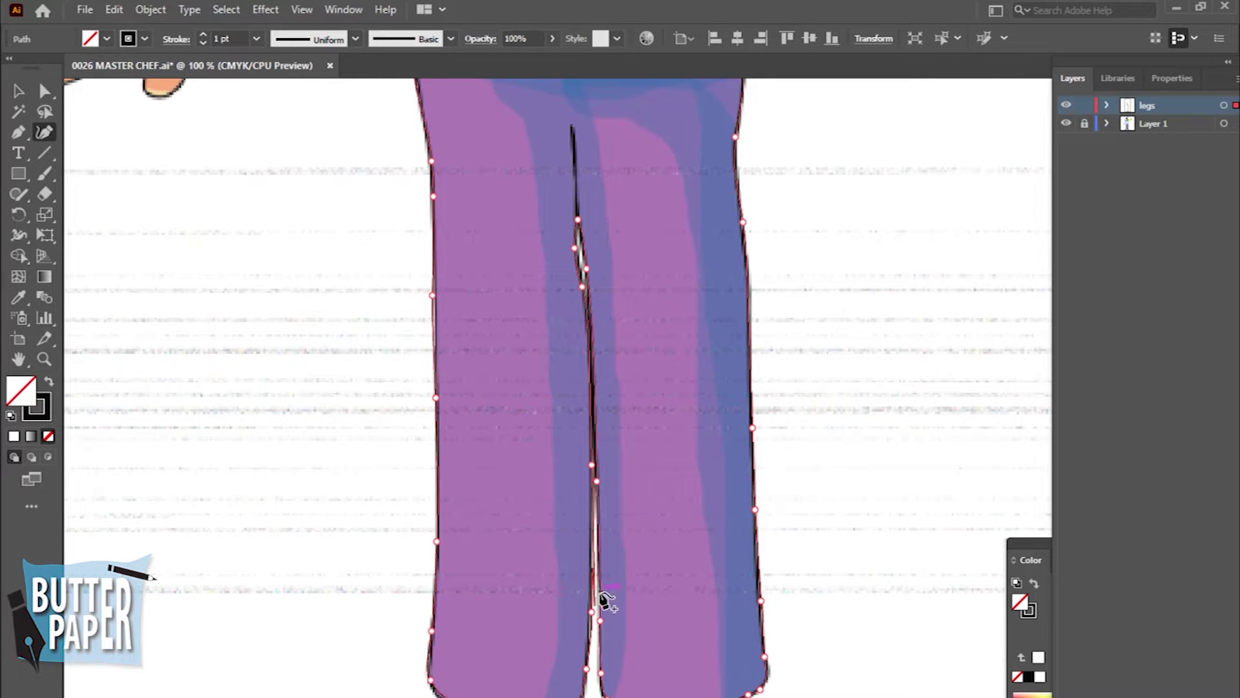
left_click(591, 574)
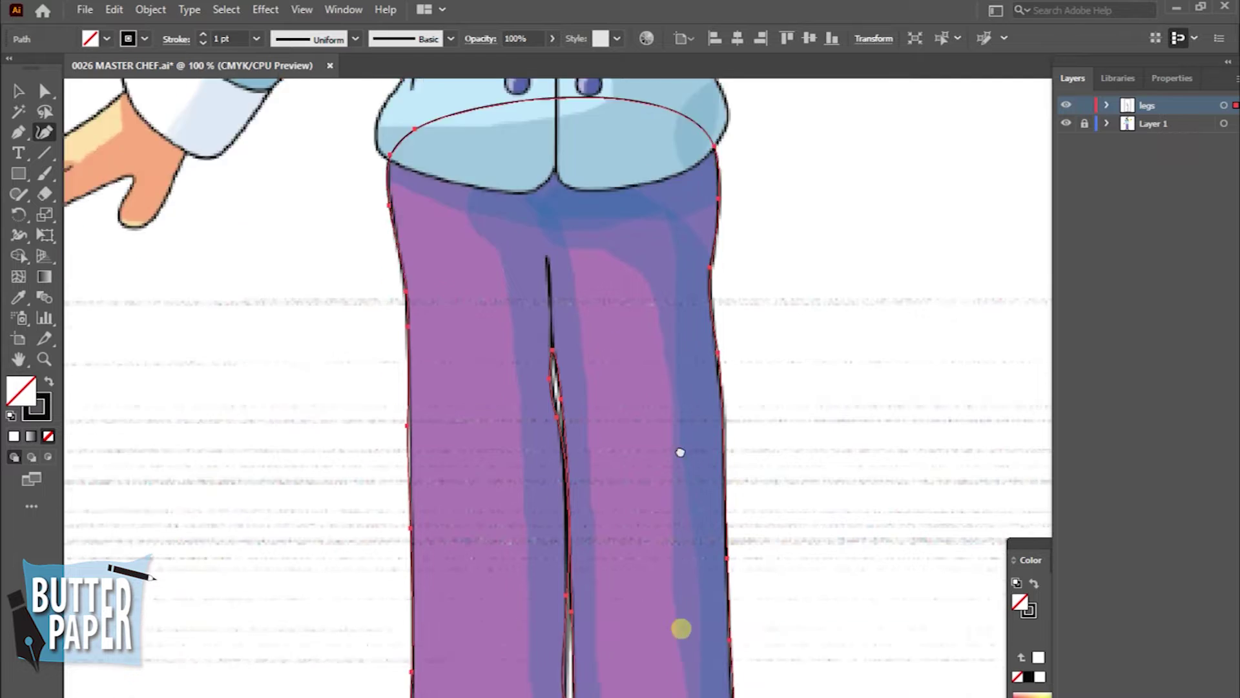
left_click(16, 93)
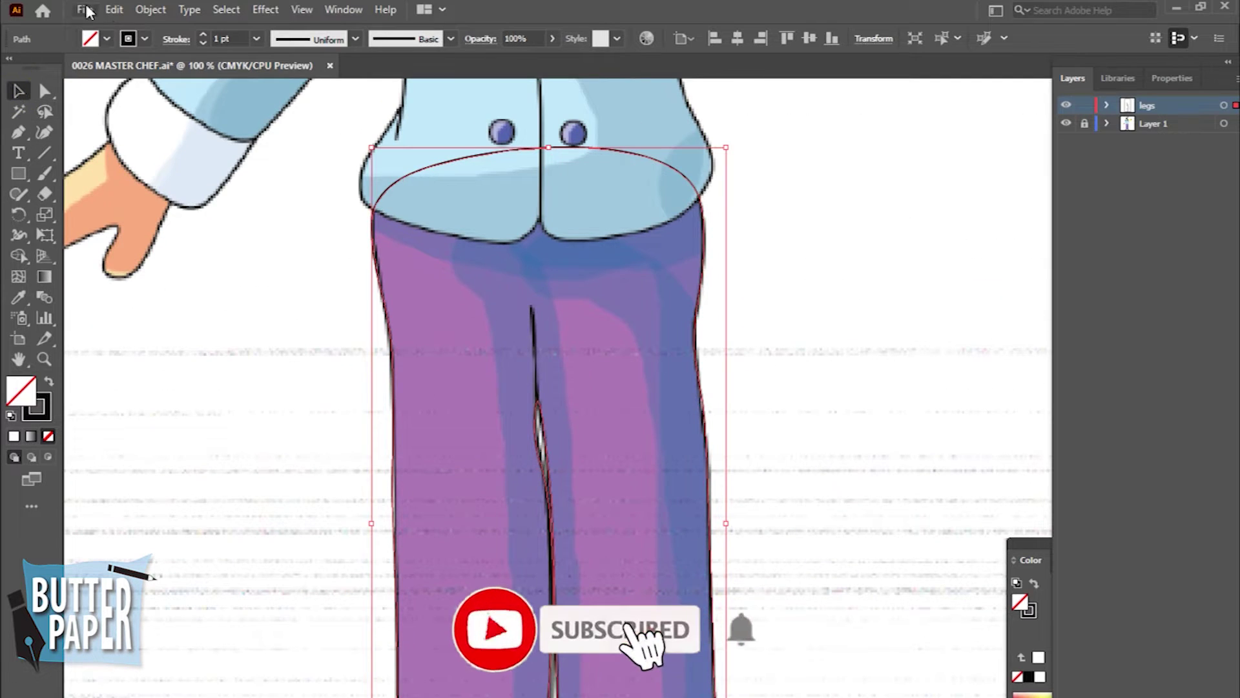
Step: Save the drawing via File > Save
left_click(85, 9)
left_click(126, 186)
key("Escape")
left_click(85, 9)
left_click(123, 167)
Step: Zoom the view to 200% on the trousers
key("z")
mouse_move(814, 527)
left_mouse_down()
mouse_move(728, 424)
mouse_move(911, 418)
left_mouse_up()
left_click_drag(524, 293, 89, 262)
Step: Set Paintbrush fidelity, choose a tapered width profile, and paint a test stroke
left_click(44, 174)
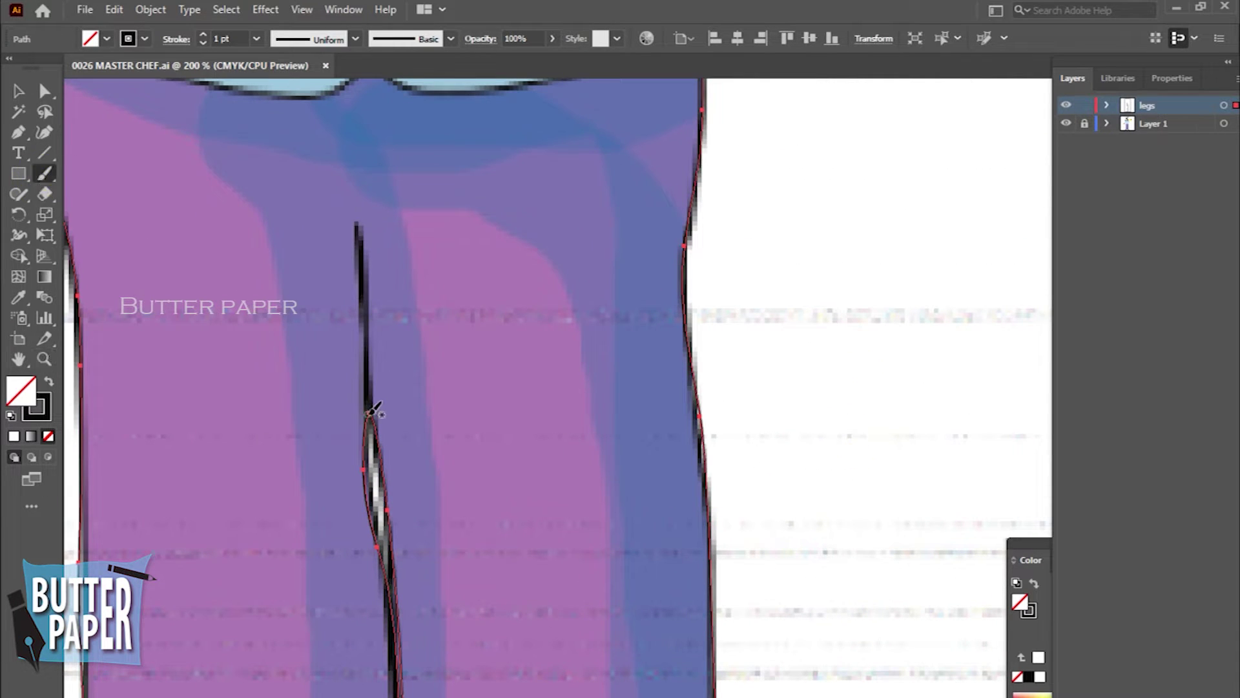
double_click(44, 174)
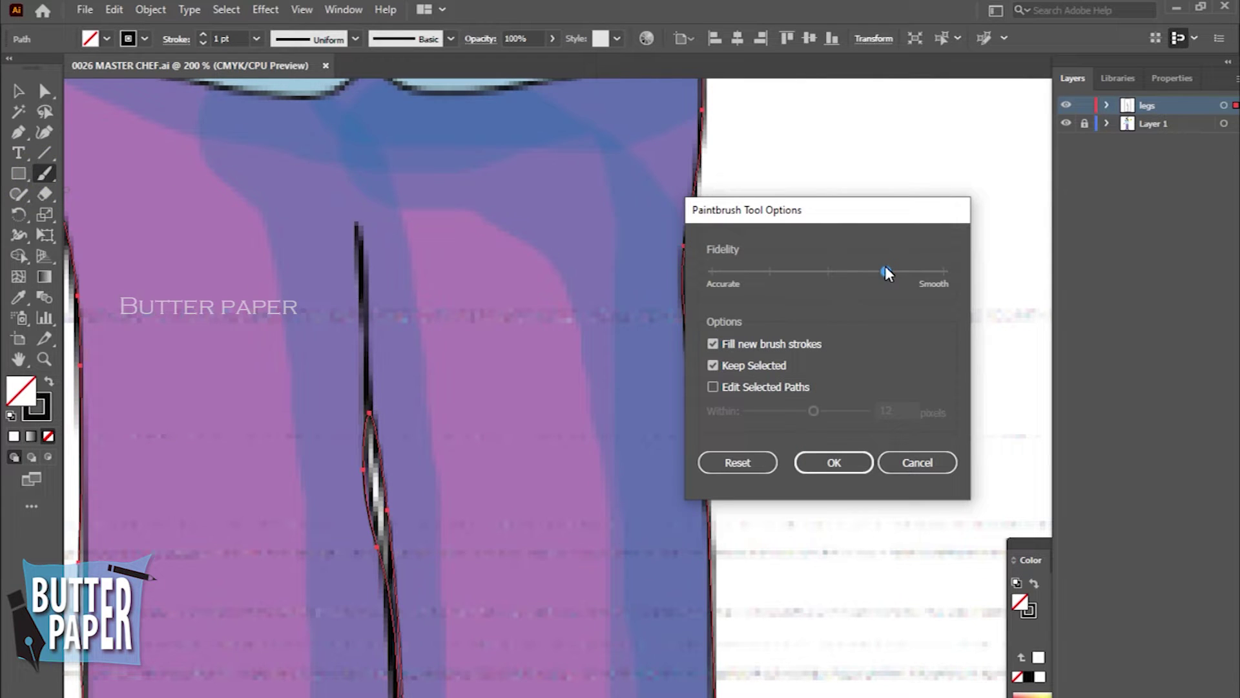
left_click(833, 462)
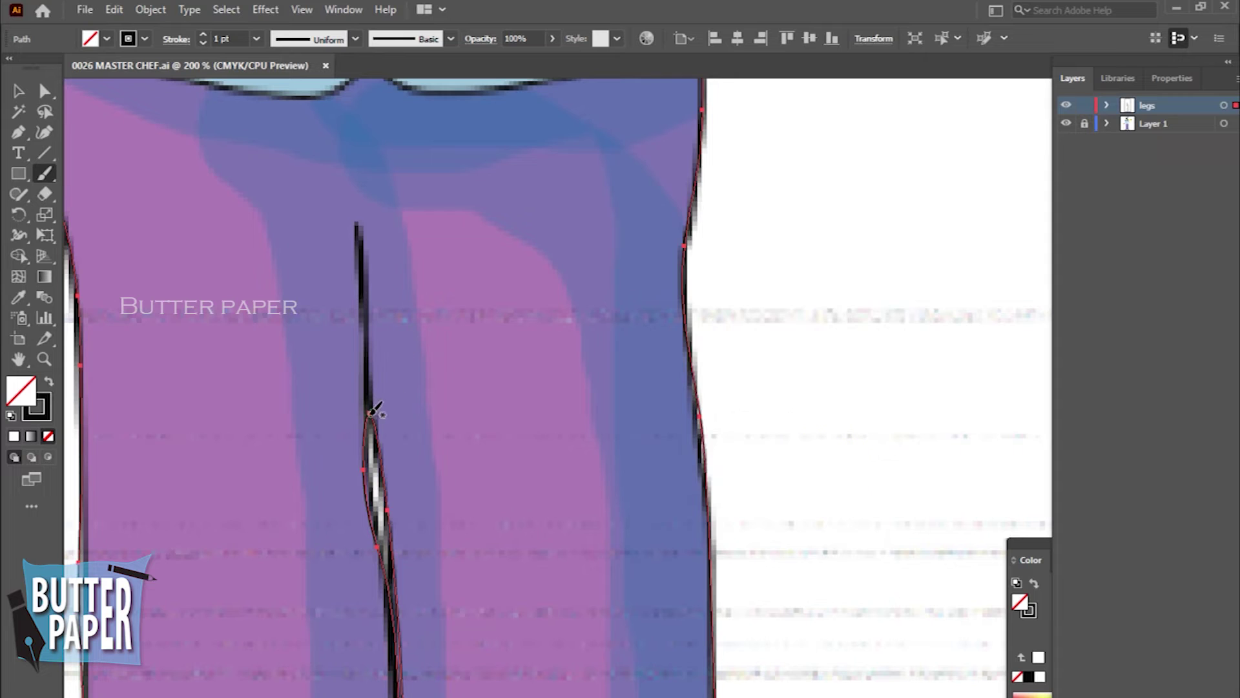
left_click(355, 39)
left_click(307, 93)
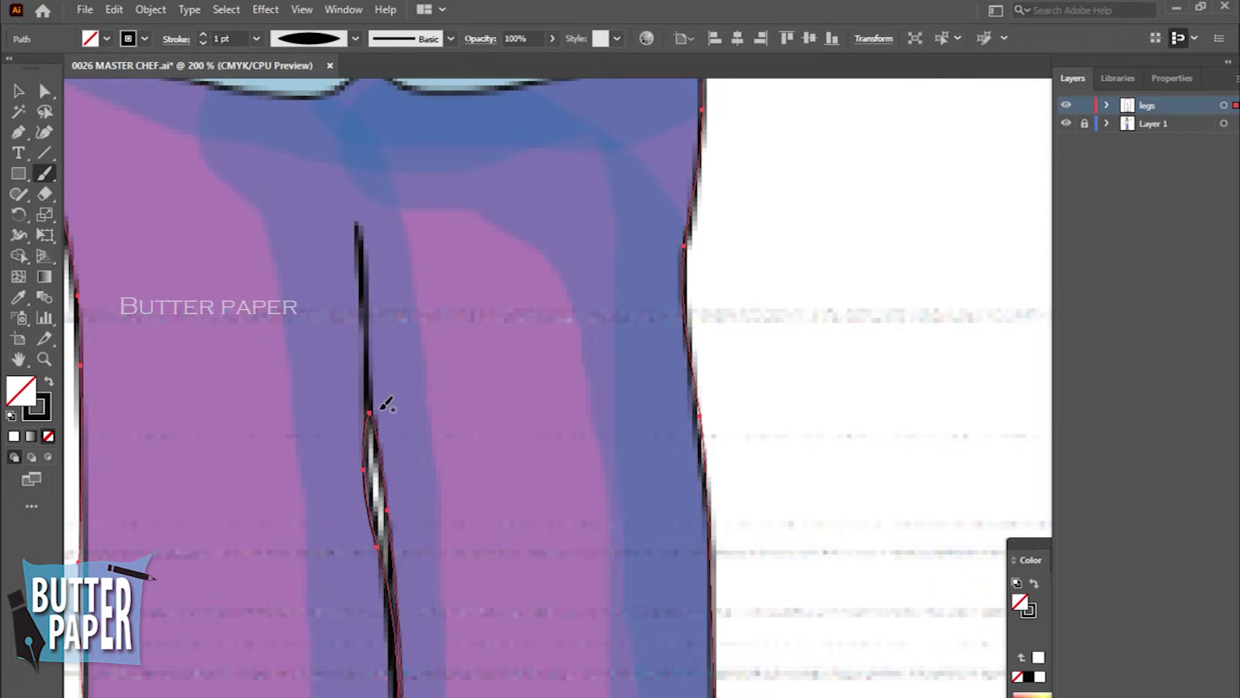
left_click_drag(846, 563, 852, 279)
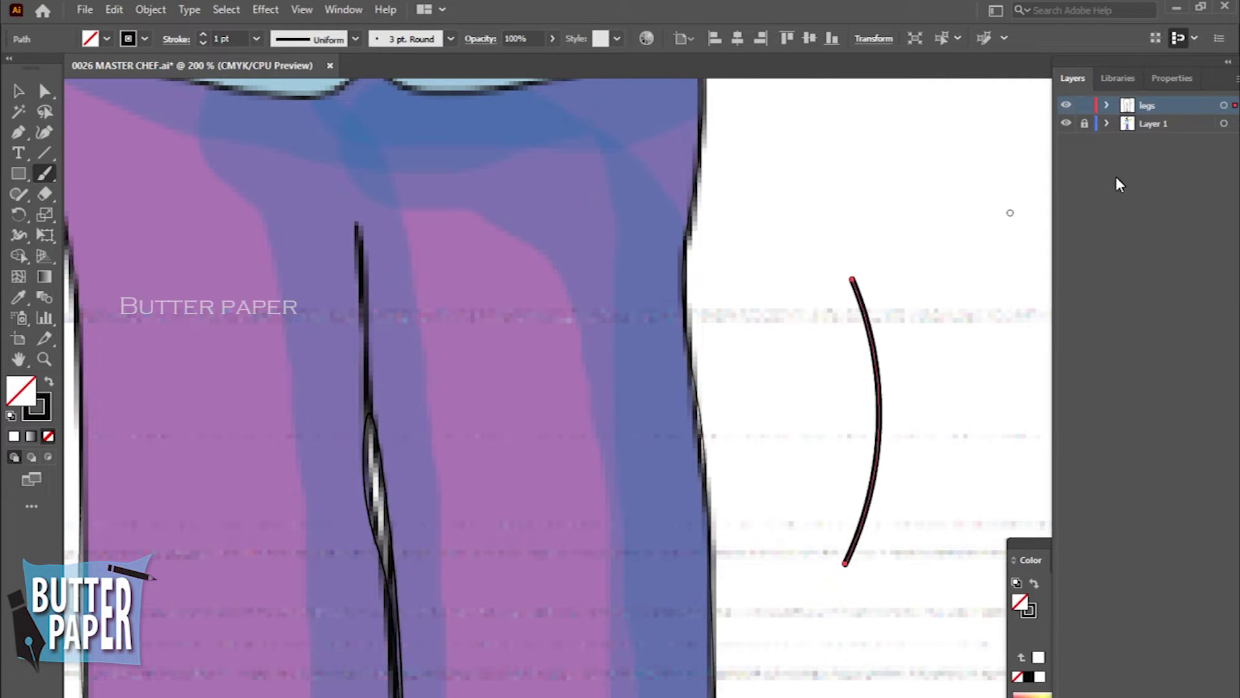
Step: Paint a second stroke tapering at both ends beside the first
left_click(356, 38)
left_click(315, 93)
left_click_drag(814, 444, 806, 260)
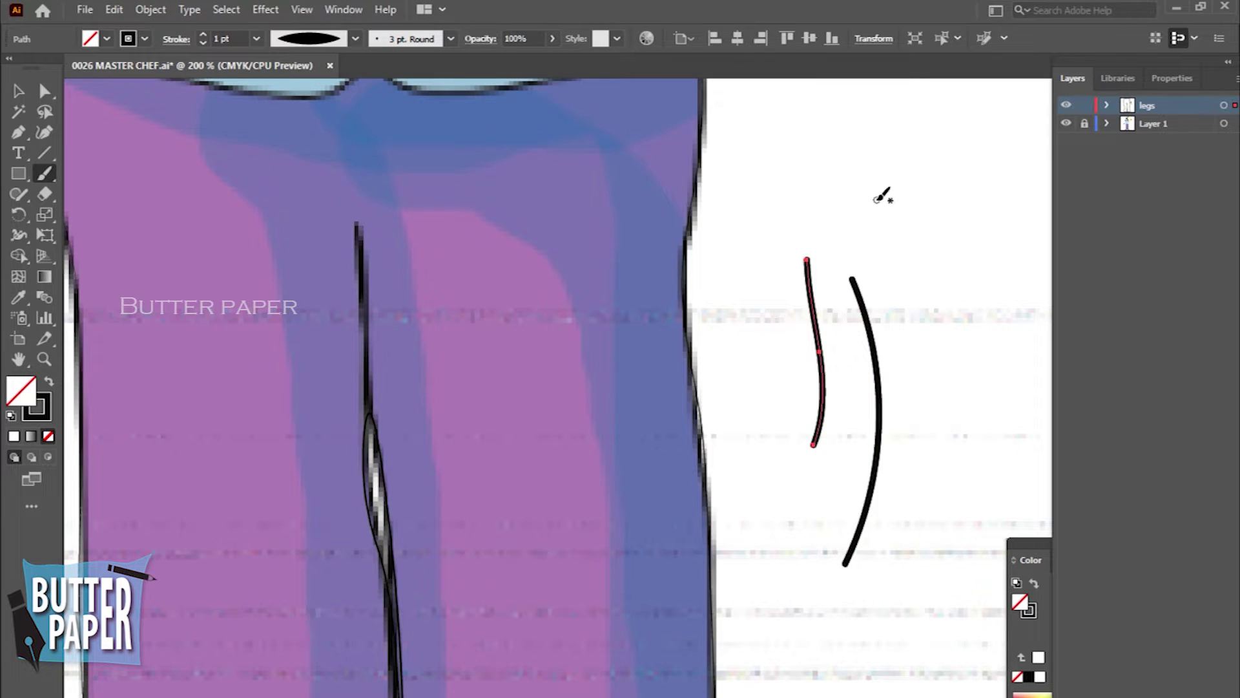
left_click(15, 92)
left_click(961, 260)
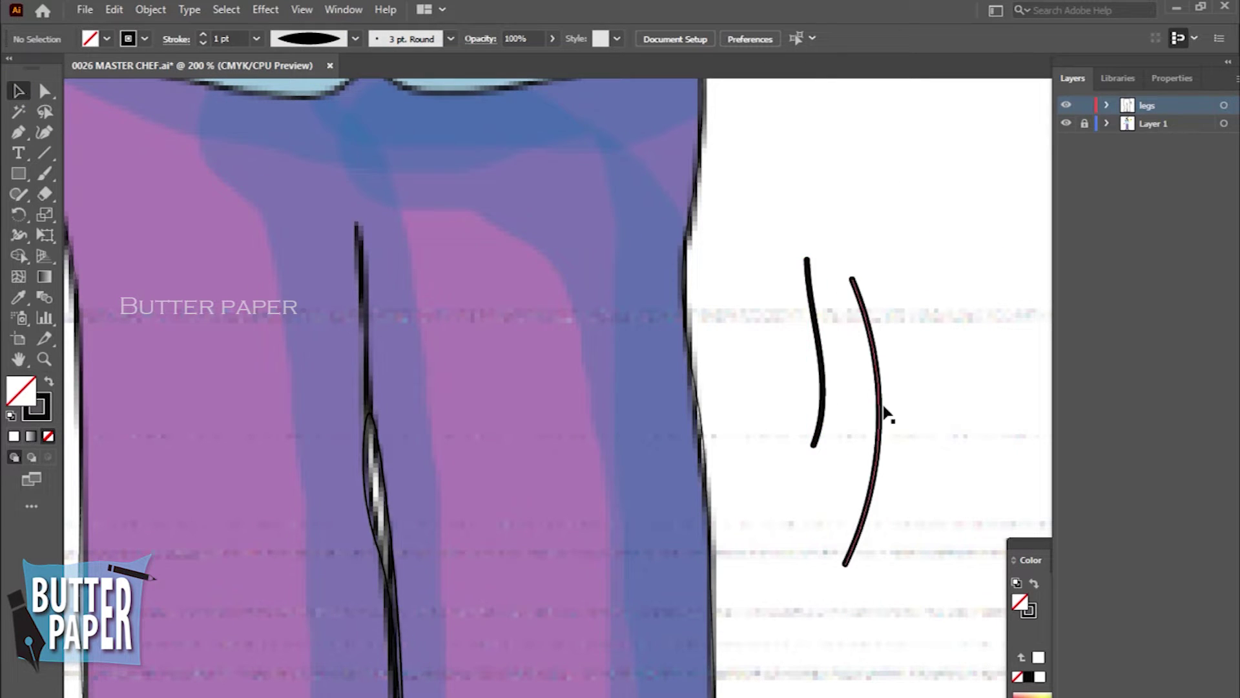
Step: Switch the Paintbrush to the 3 pt. Oval brush
left_click(44, 176)
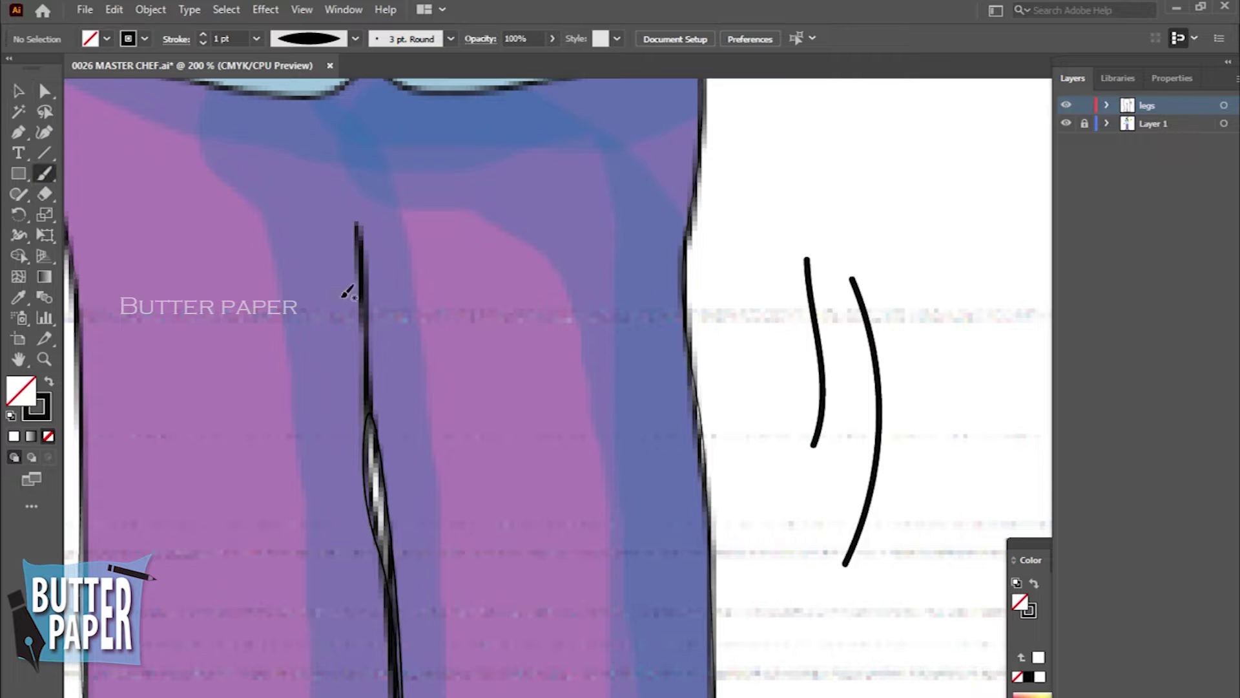
left_click(450, 40)
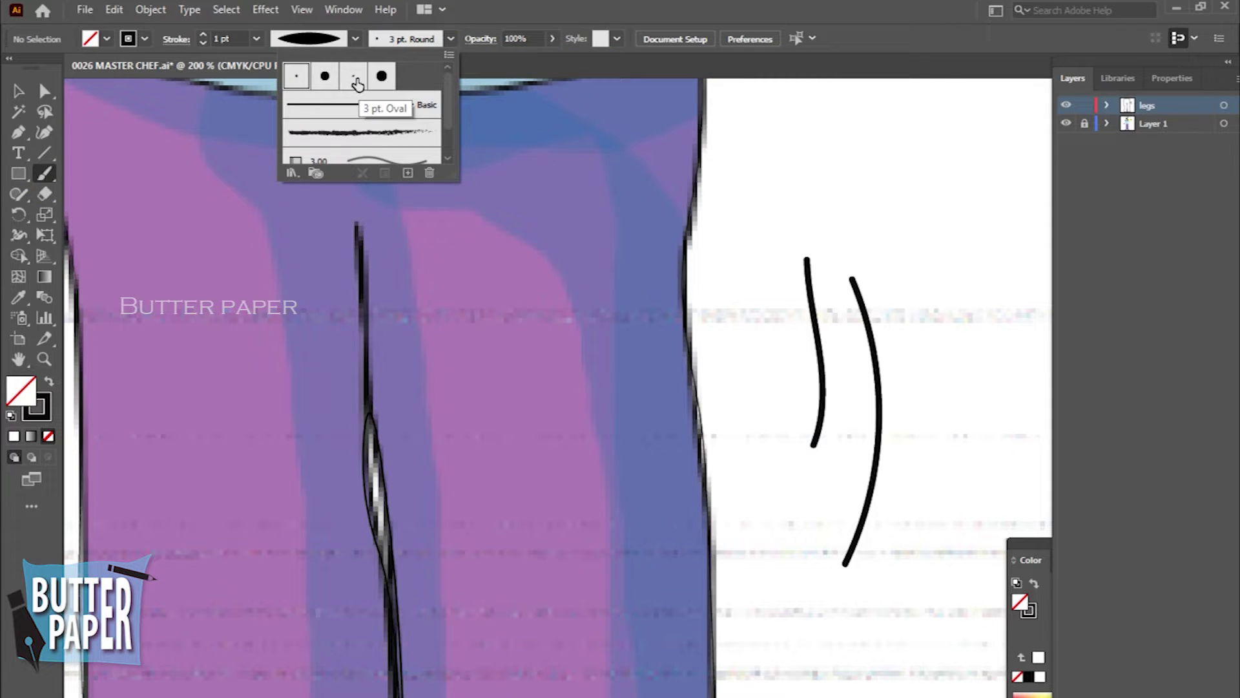
left_click(356, 77)
left_click(354, 50)
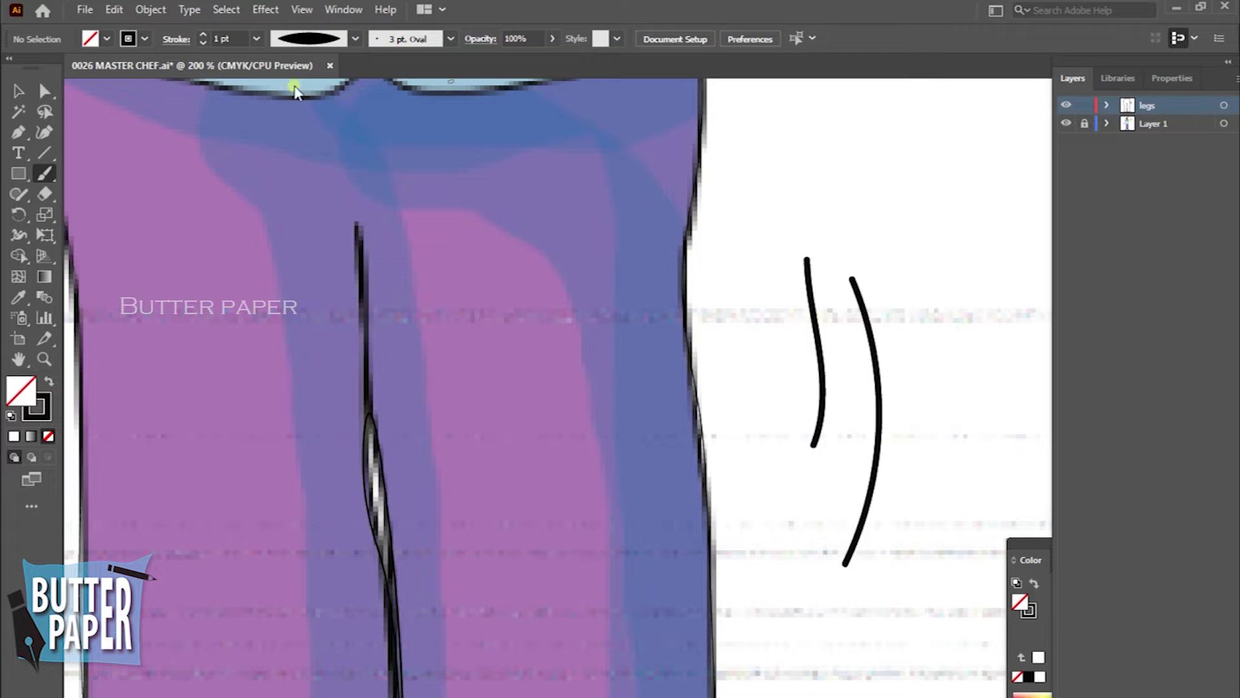
Step: Paint a third test stroke, hide the reference layer, and delete the crease stroke
left_click_drag(743, 430, 764, 246)
left_click_drag(371, 413, 356, 208)
key("v")
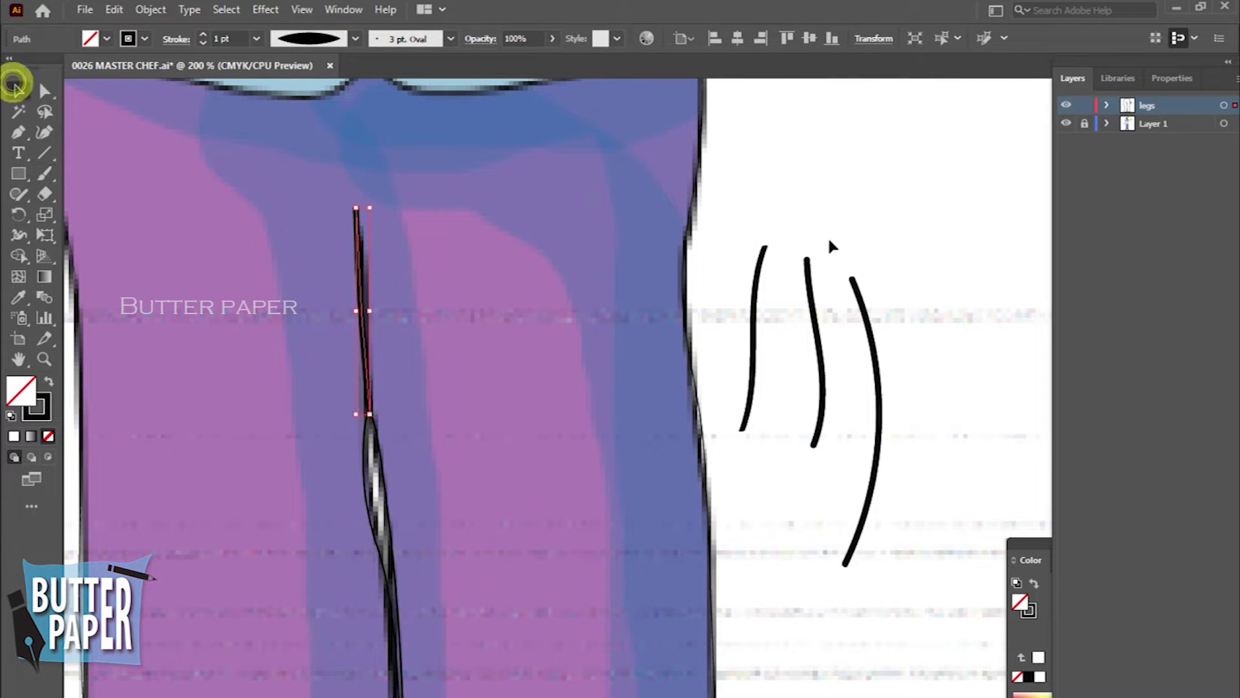
left_click(503, 418)
left_click(1066, 123)
left_click(361, 337)
key("Delete")
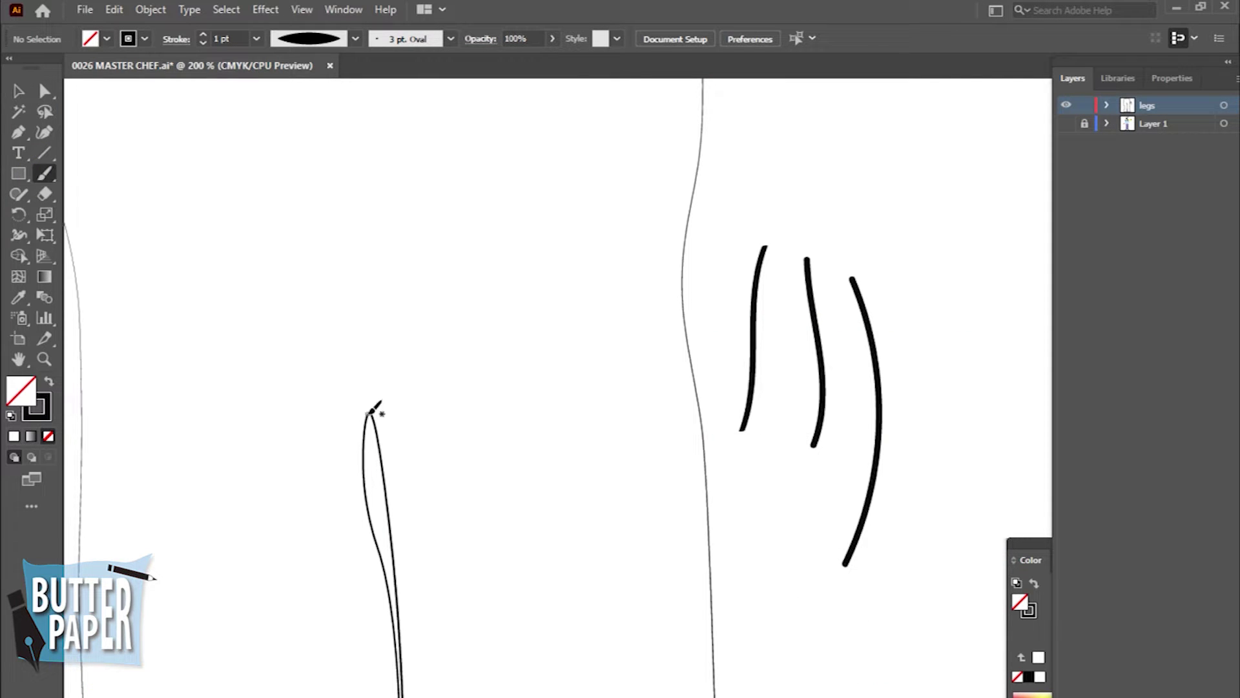
Step: Paint the inner-leg stroke and delete the three test strokes on the right
left_click_drag(371, 294, 347, 176)
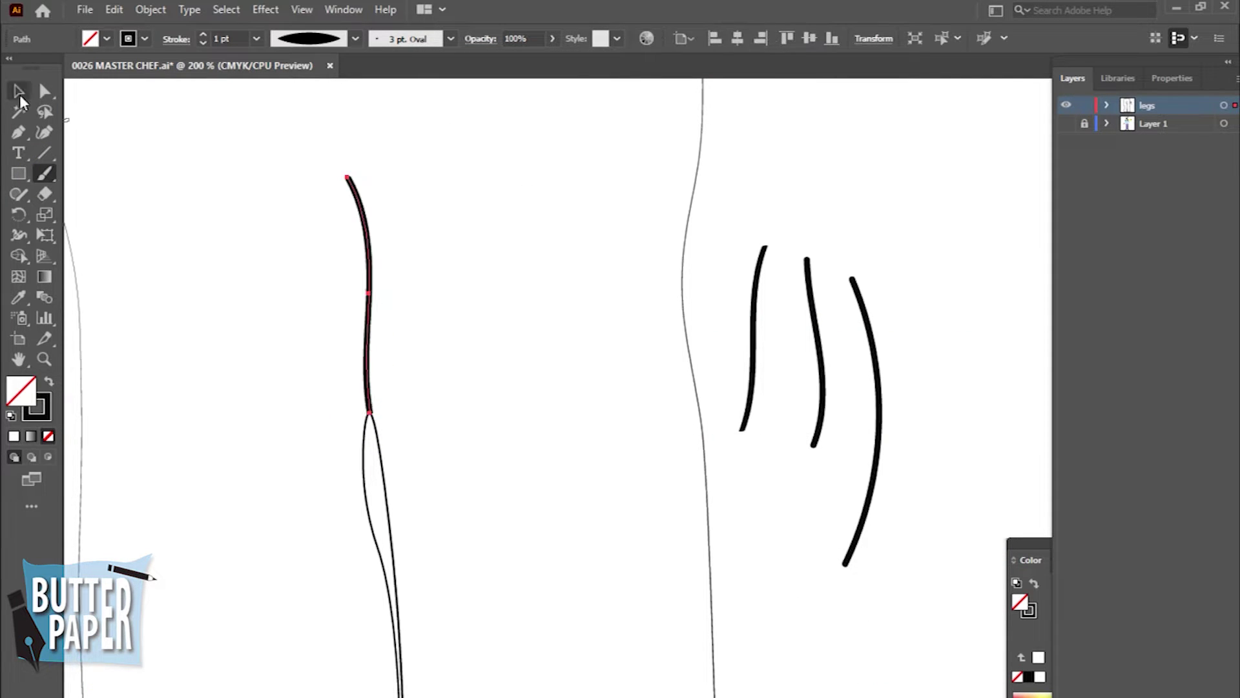
left_click(1066, 124)
key("v")
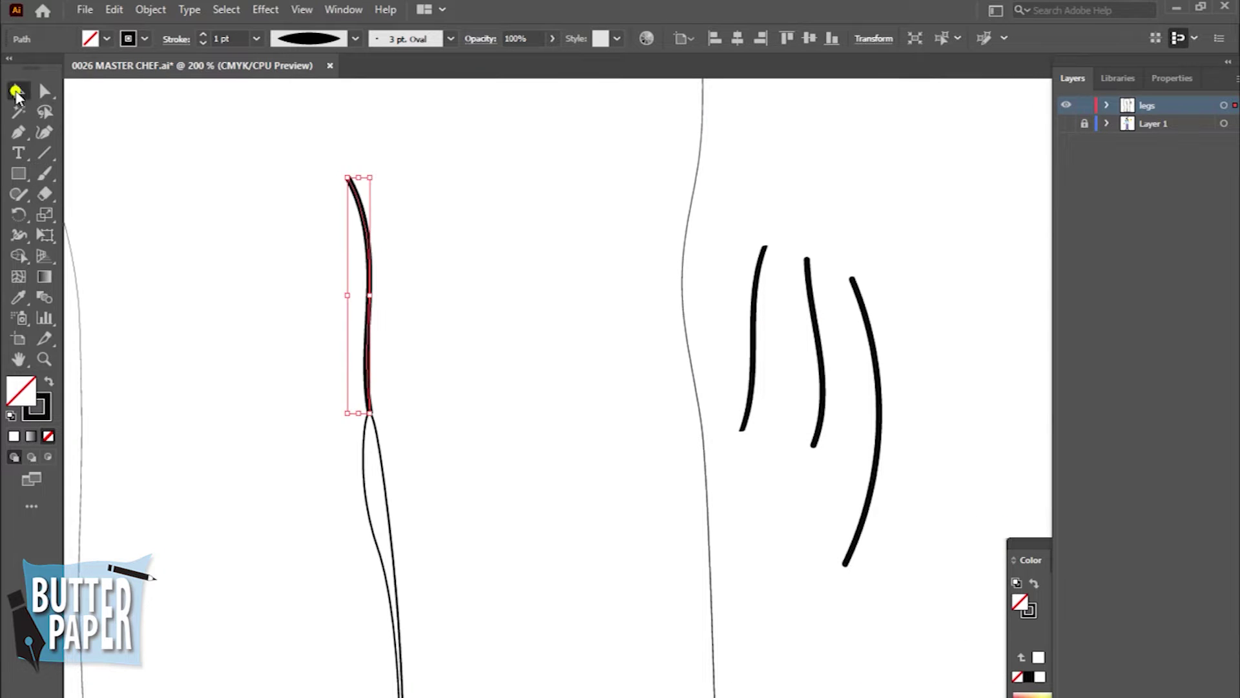
left_click(894, 181)
left_click_drag(948, 407, 747, 243)
key("Delete")
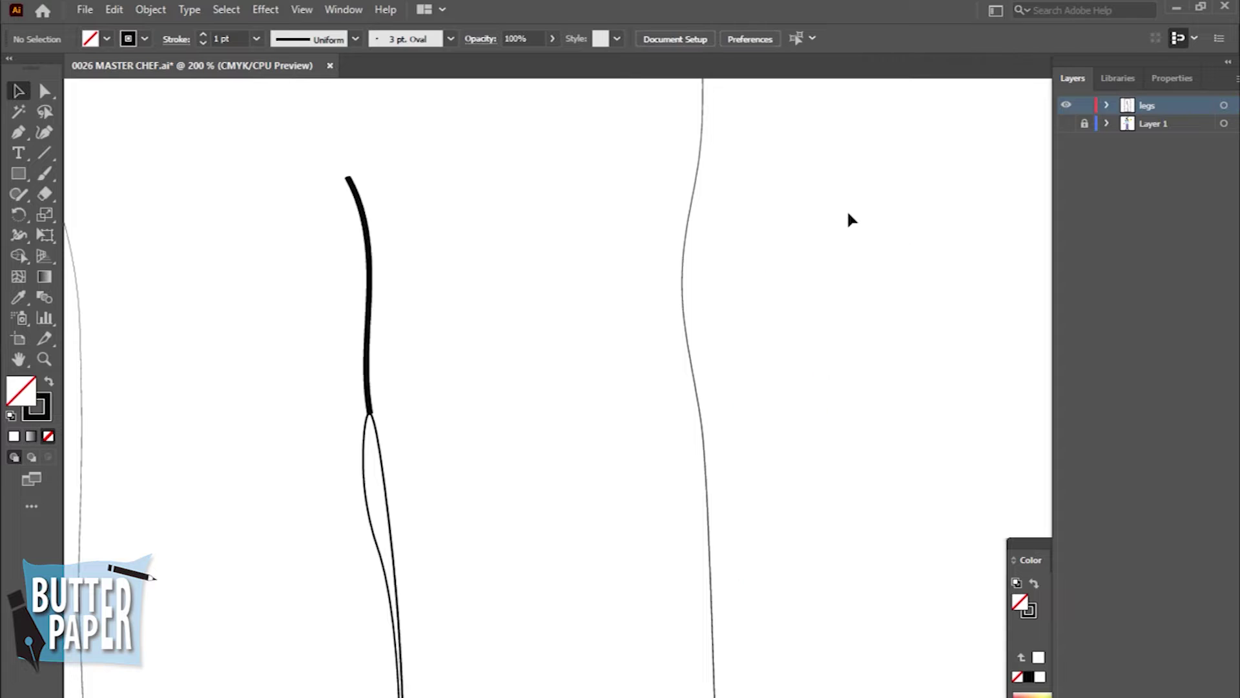
Step: Zoom out and turn Layer 1's coloured chef reference back on
key("z")
left_click(799, 348, "alt")
left_click(576, 532, "alt")
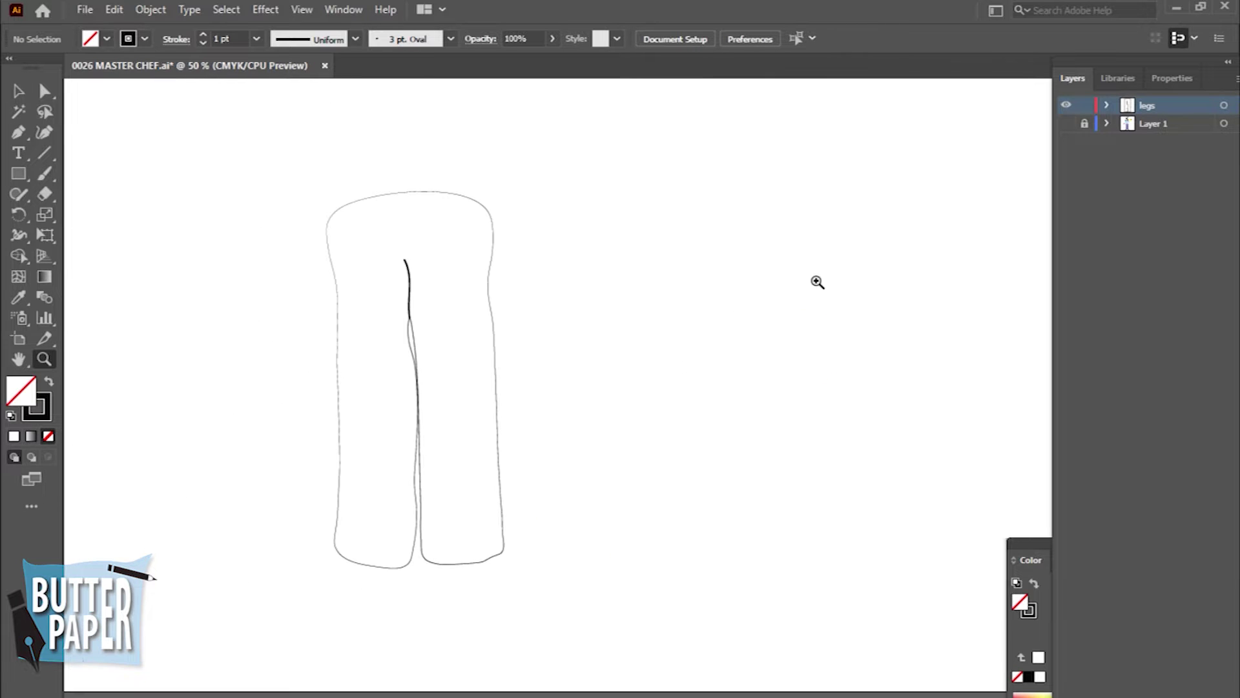
left_click(1066, 124)
left_click(546, 565)
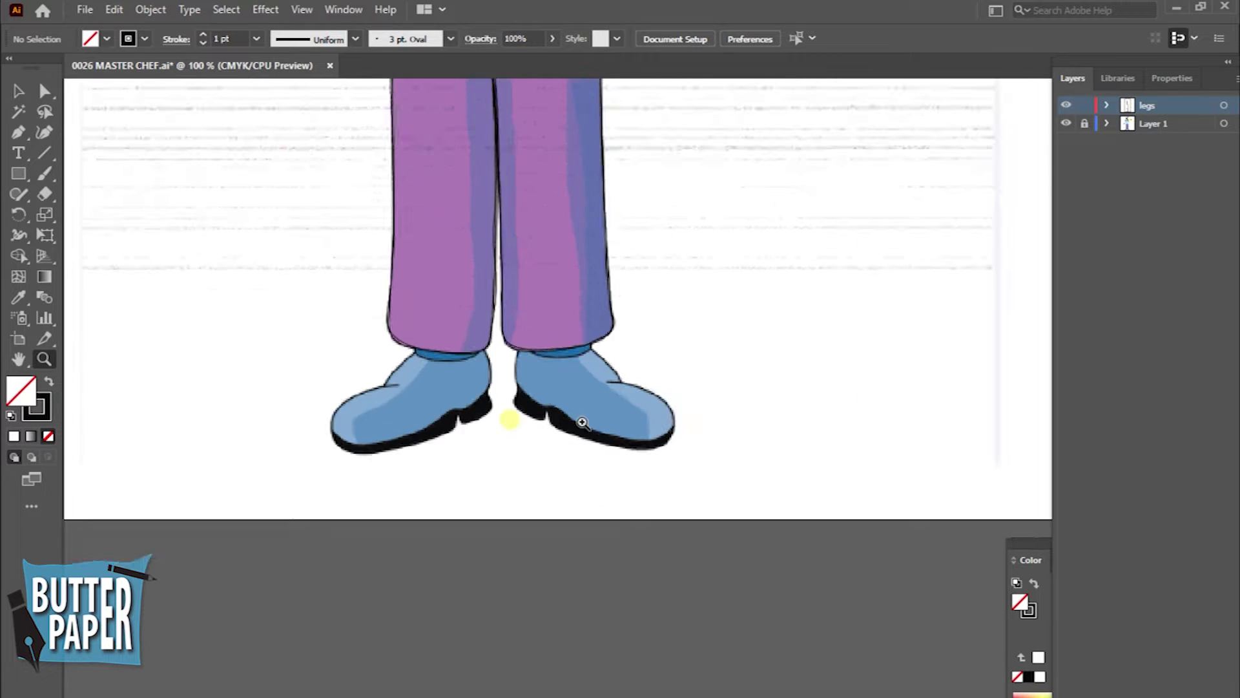
Step: Add a new layer named 'shoes' and zoom in on the right shoe
left_click(664, 365)
key("ctrl+l")
double_click(1149, 105)
type("shoes")
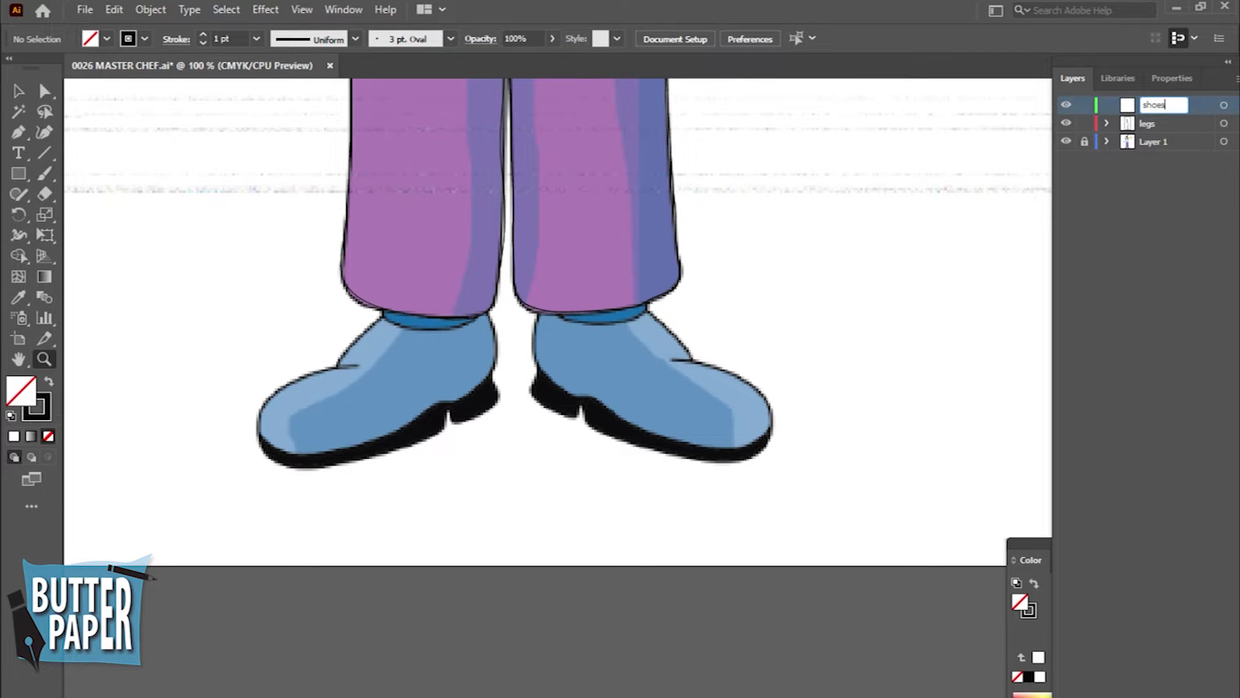
key("Return")
left_click(942, 368)
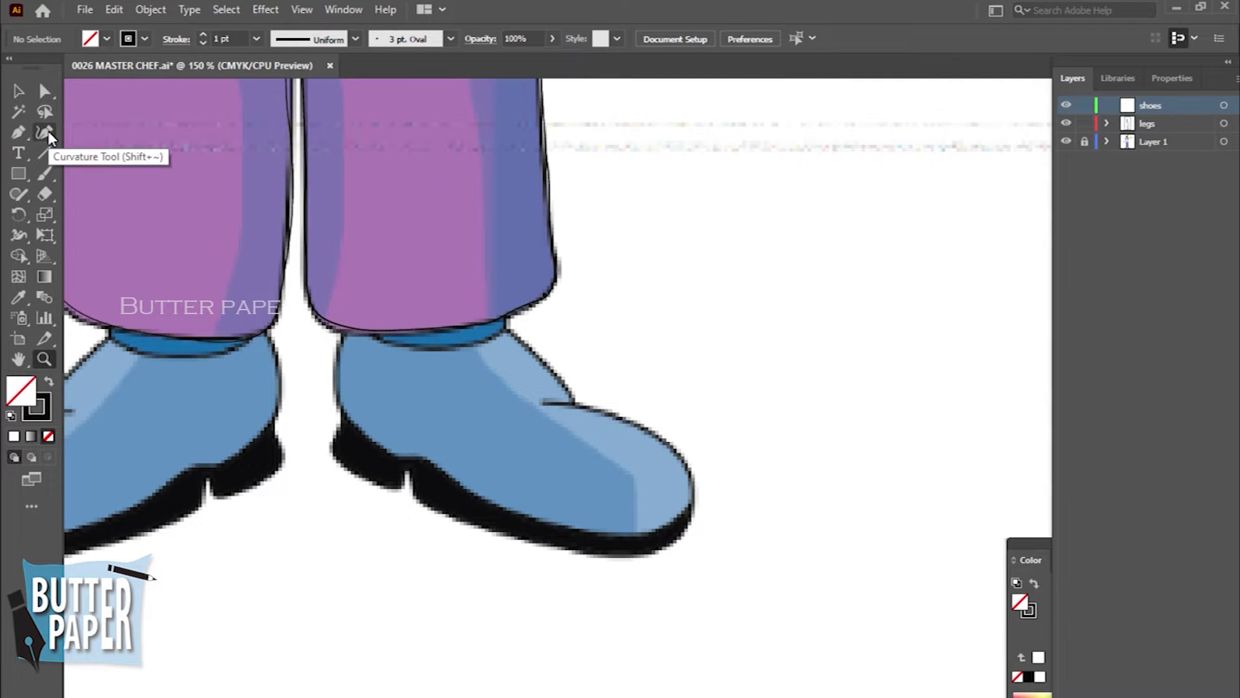
Step: Start the shoe outline with the Curvature Tool from the ankle around heel, sole and toe
left_click(44, 132)
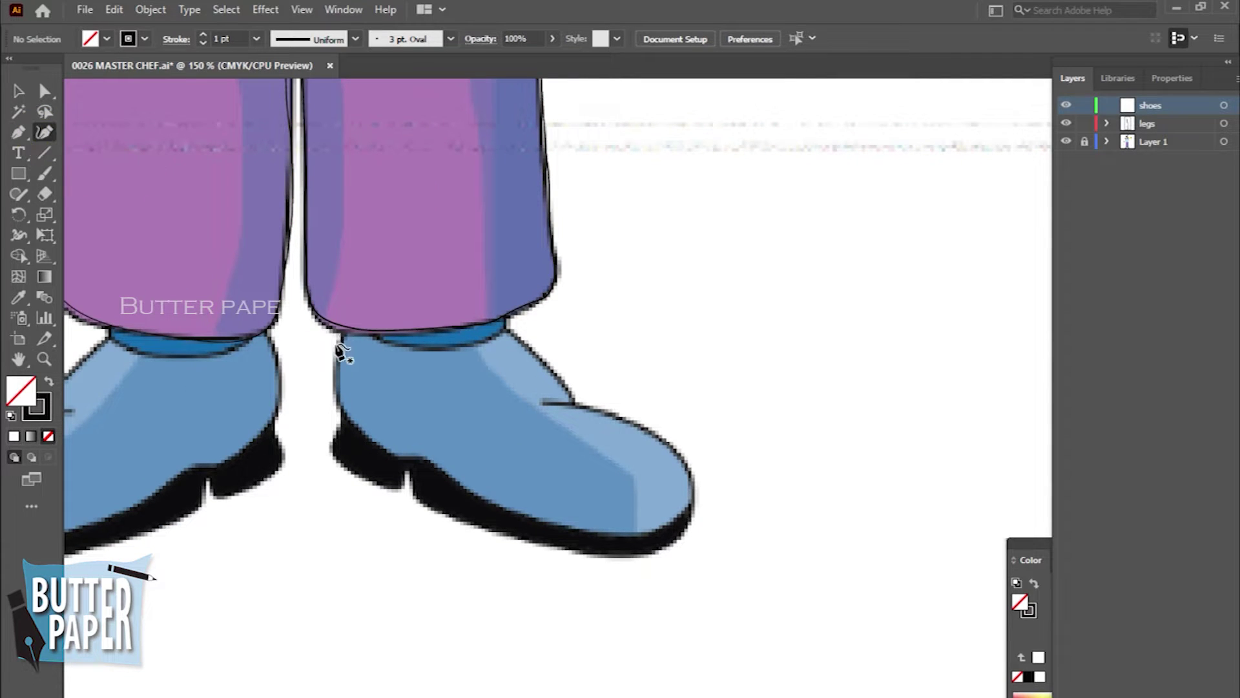
left_click(340, 333)
left_click(337, 405)
left_click(395, 457)
left_click(360, 437)
left_click(430, 459)
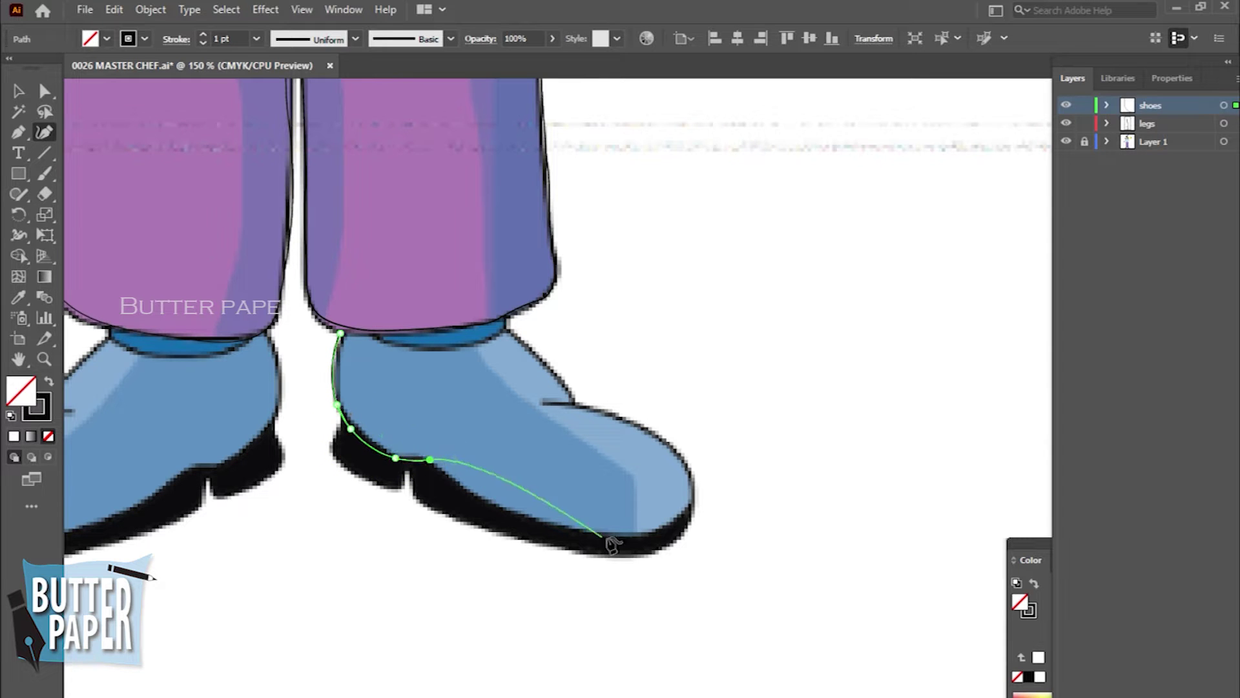
left_click(650, 533)
left_click(497, 495)
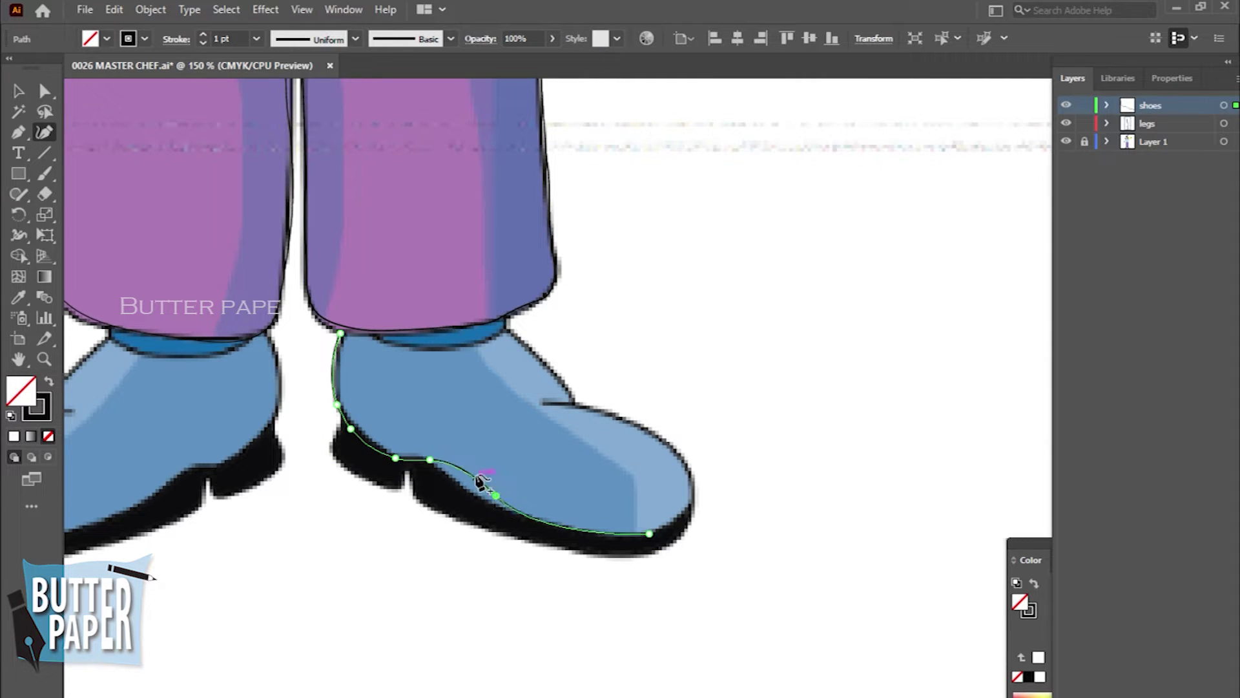
left_click_drag(496, 495, 503, 508)
Step: Continue the outline around the toe and upper edge, closing it at the ankle
left_click(682, 458)
left_click(686, 503)
left_click_drag(649, 533, 644, 533)
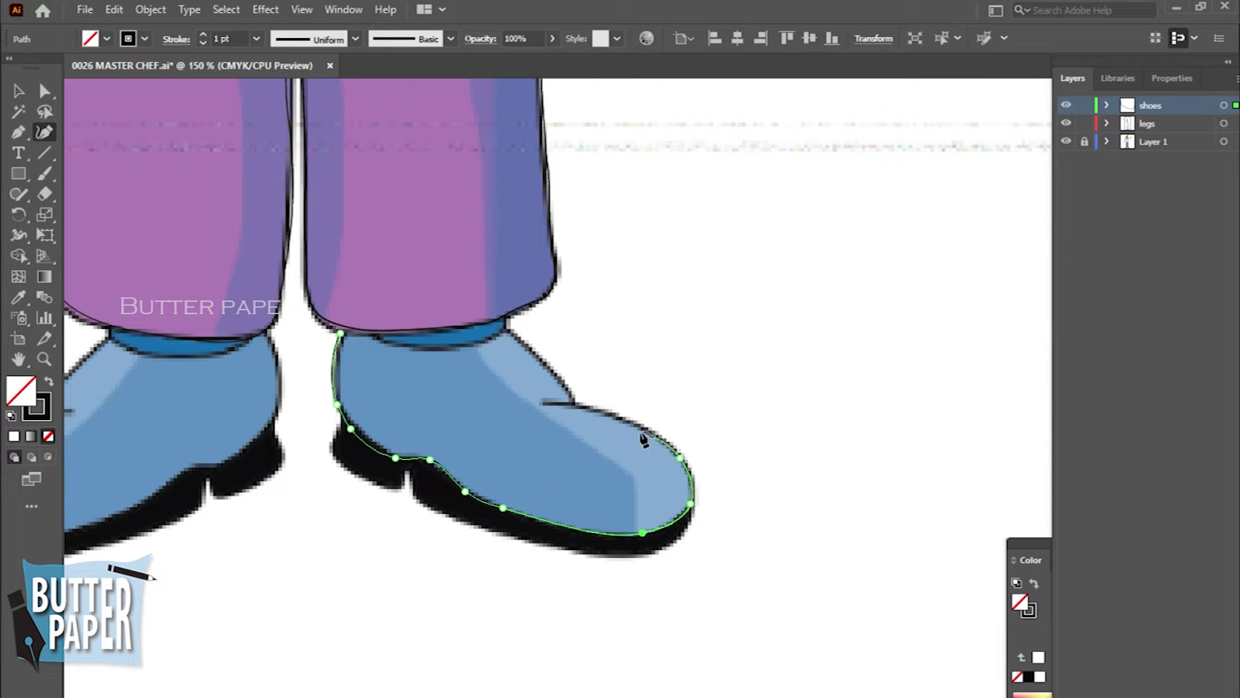
left_click(575, 404)
left_click(506, 331)
left_click(340, 332)
Step: Adjust the outline's curves so they hug the shoe top and edges, then deselect
left_click_drag(420, 304, 433, 347)
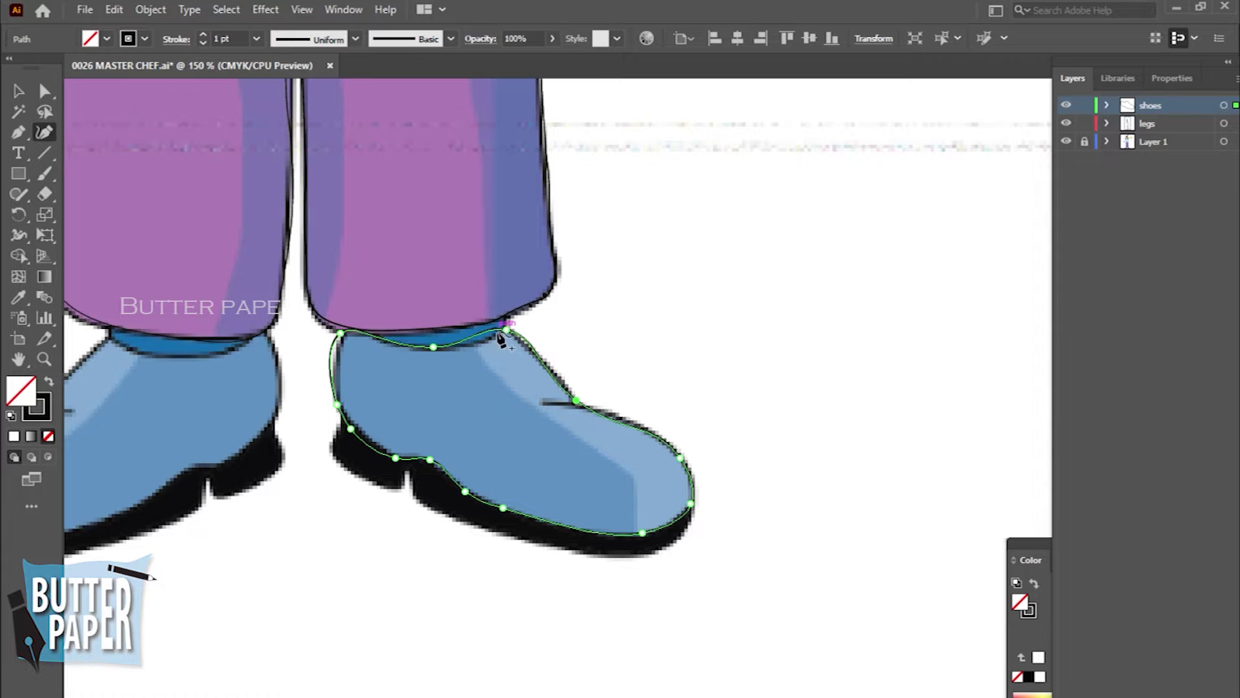
left_click_drag(486, 335, 476, 345)
left_click(337, 357)
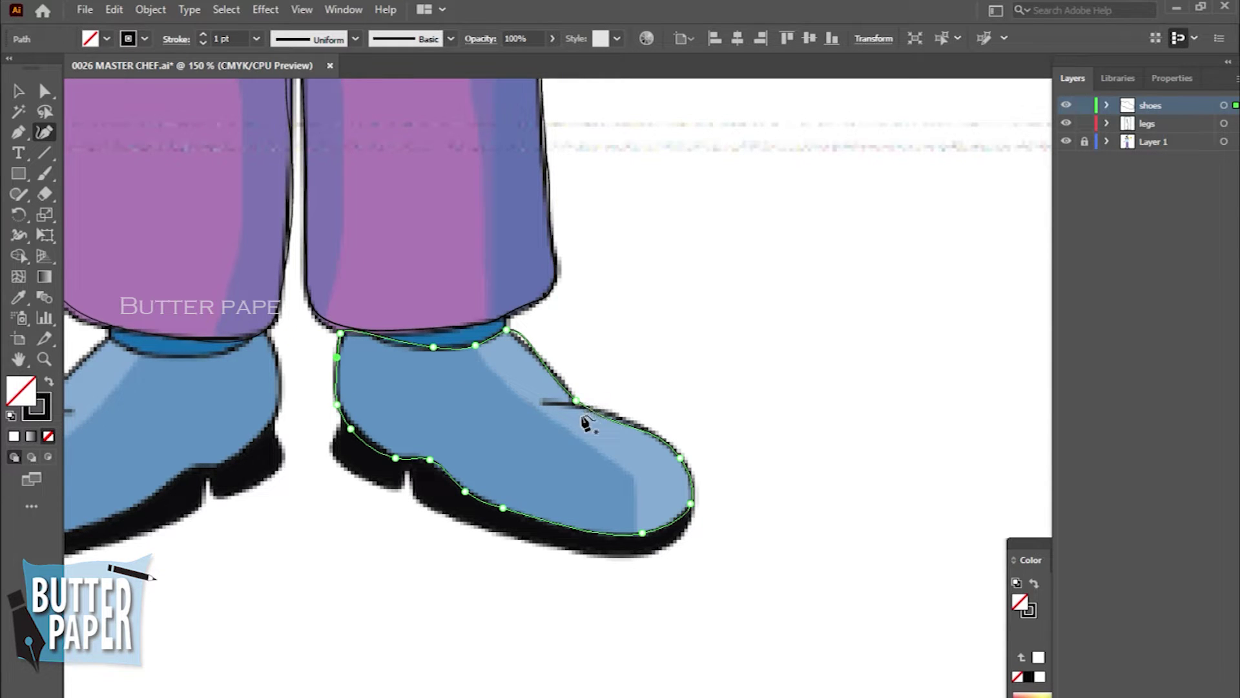
left_click(525, 344)
left_click_drag(619, 419, 621, 414)
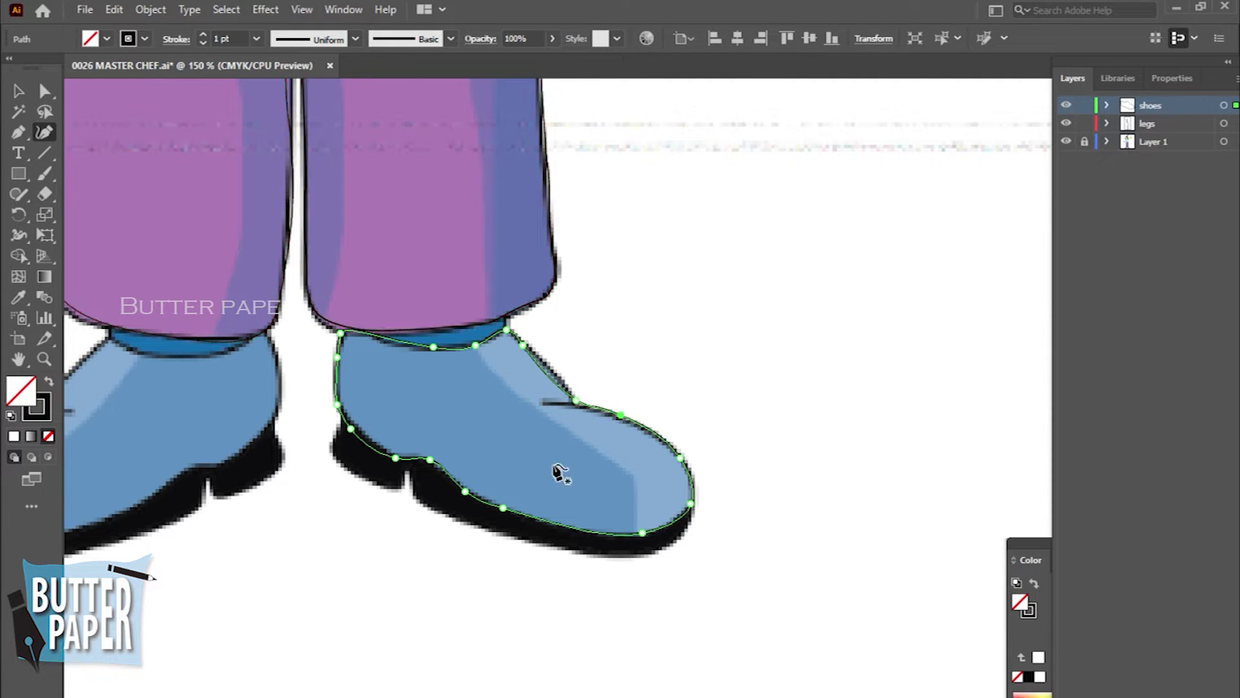
left_click(18, 94)
left_click(885, 303)
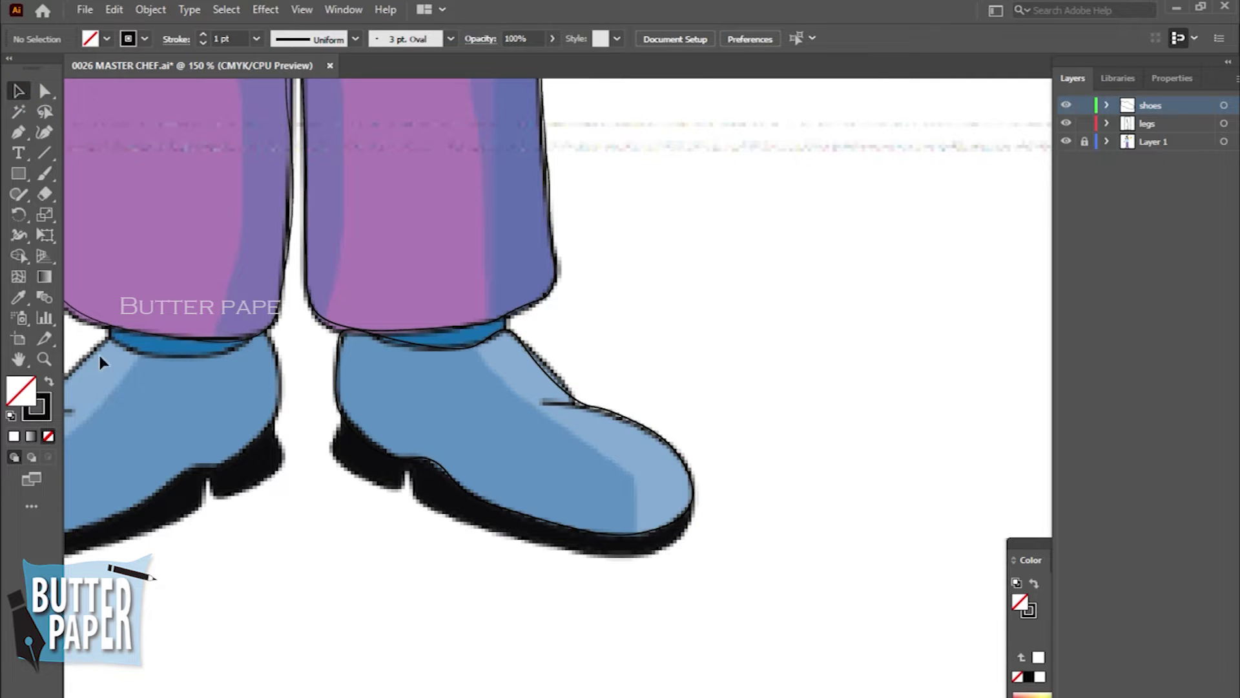
left_click(45, 133)
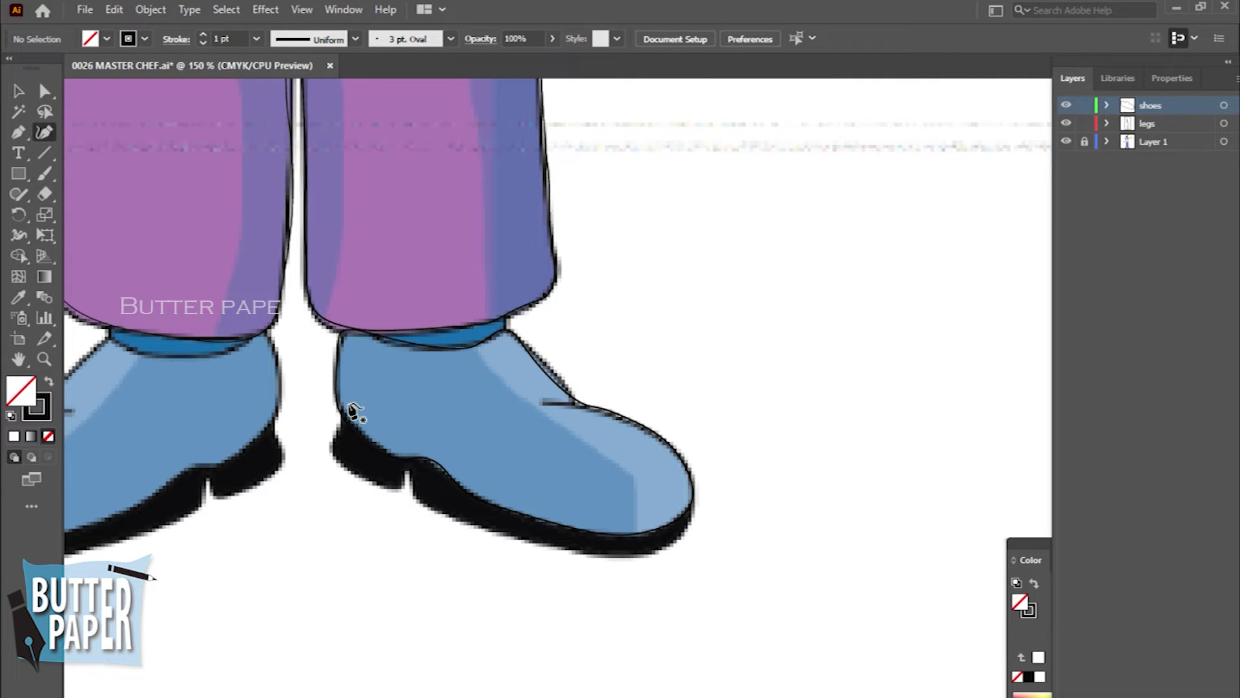
Step: Draw the closed sole shape with the Pen Tool, from heel notch to toe
left_click(18, 132)
left_click(343, 419)
left_click(329, 449)
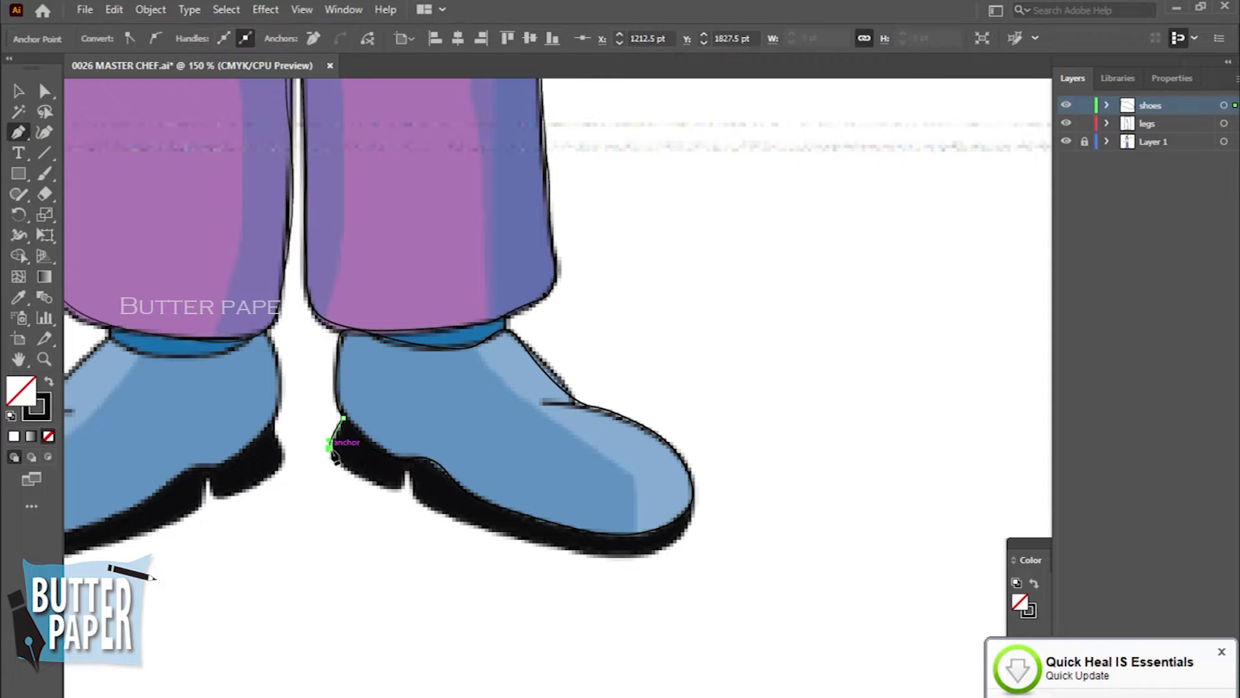
left_click(400, 489)
left_click_drag(449, 492, 458, 495)
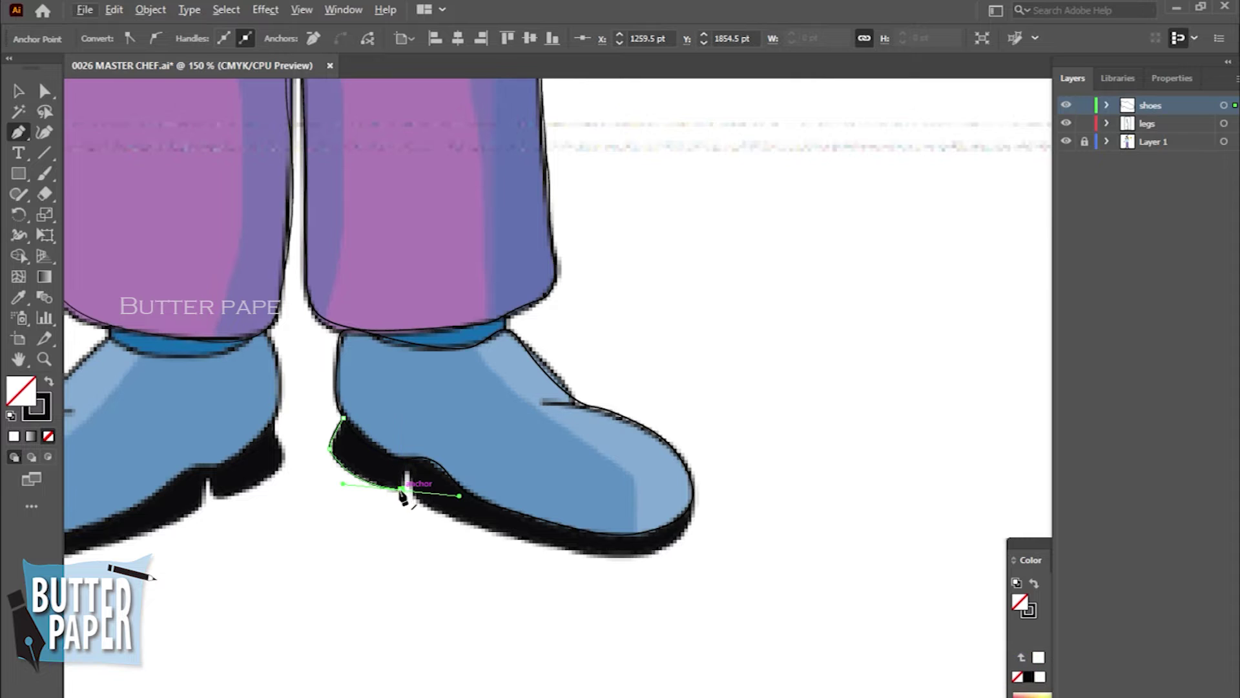
left_click(412, 476)
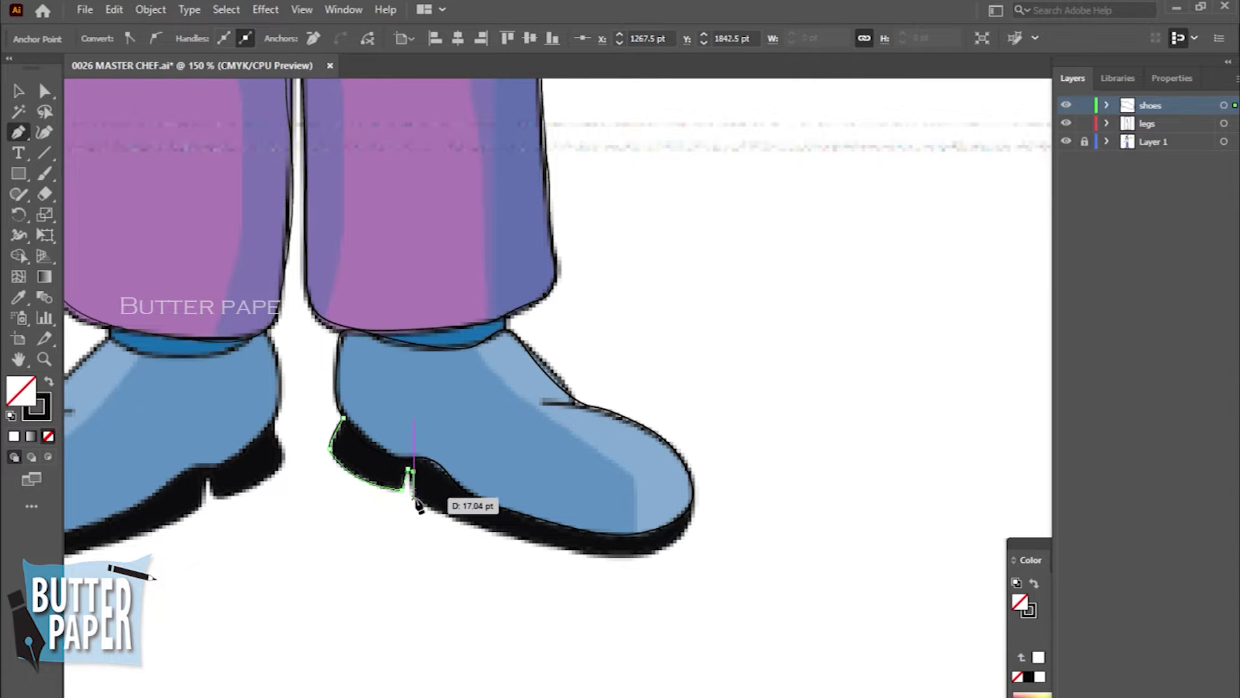
left_click_drag(649, 555, 775, 548)
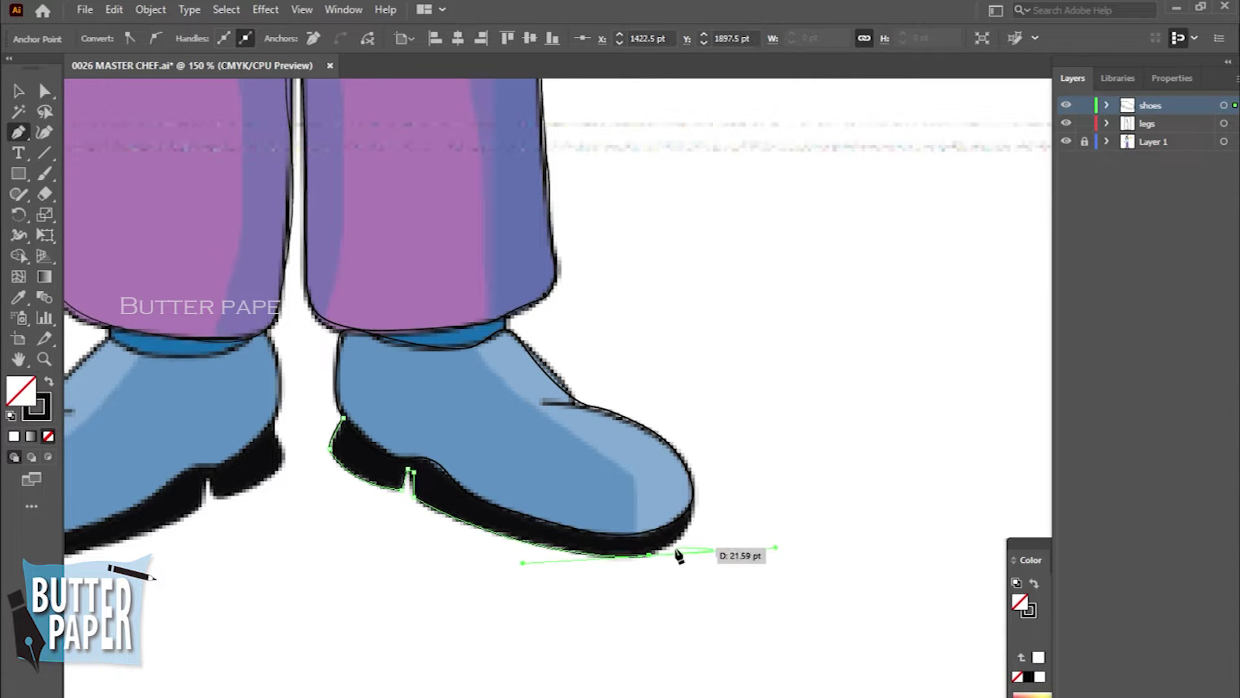
left_click(650, 554)
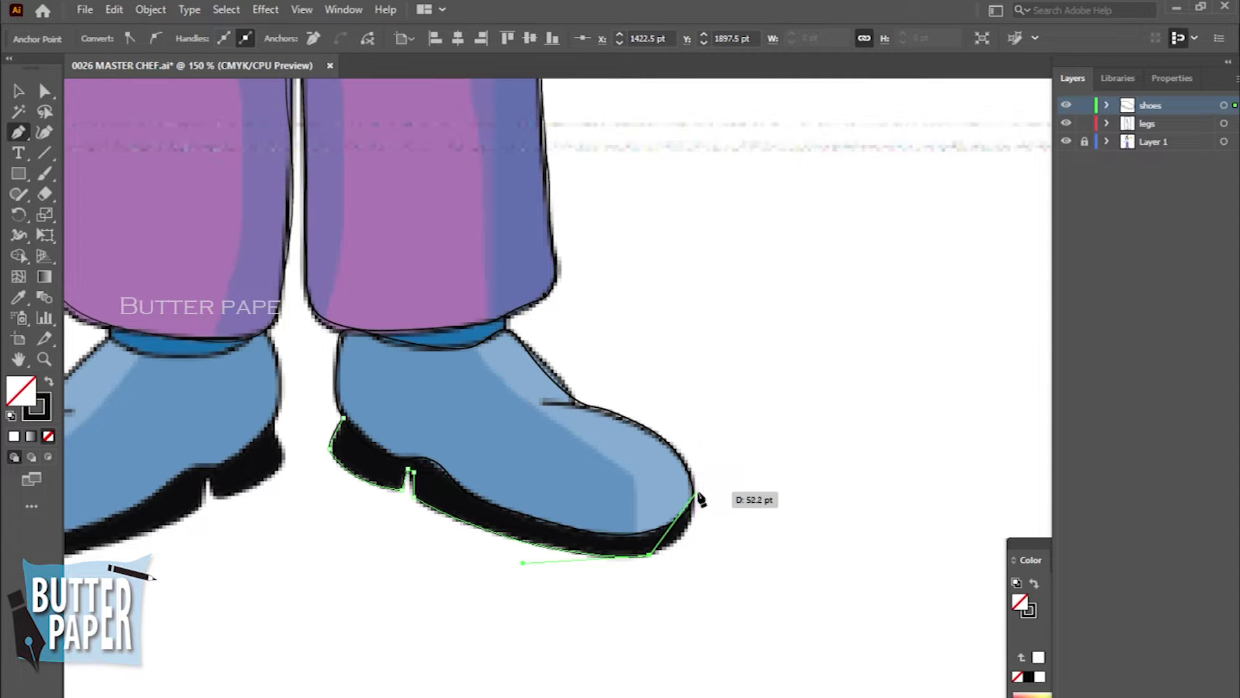
left_click_drag(692, 503, 705, 532)
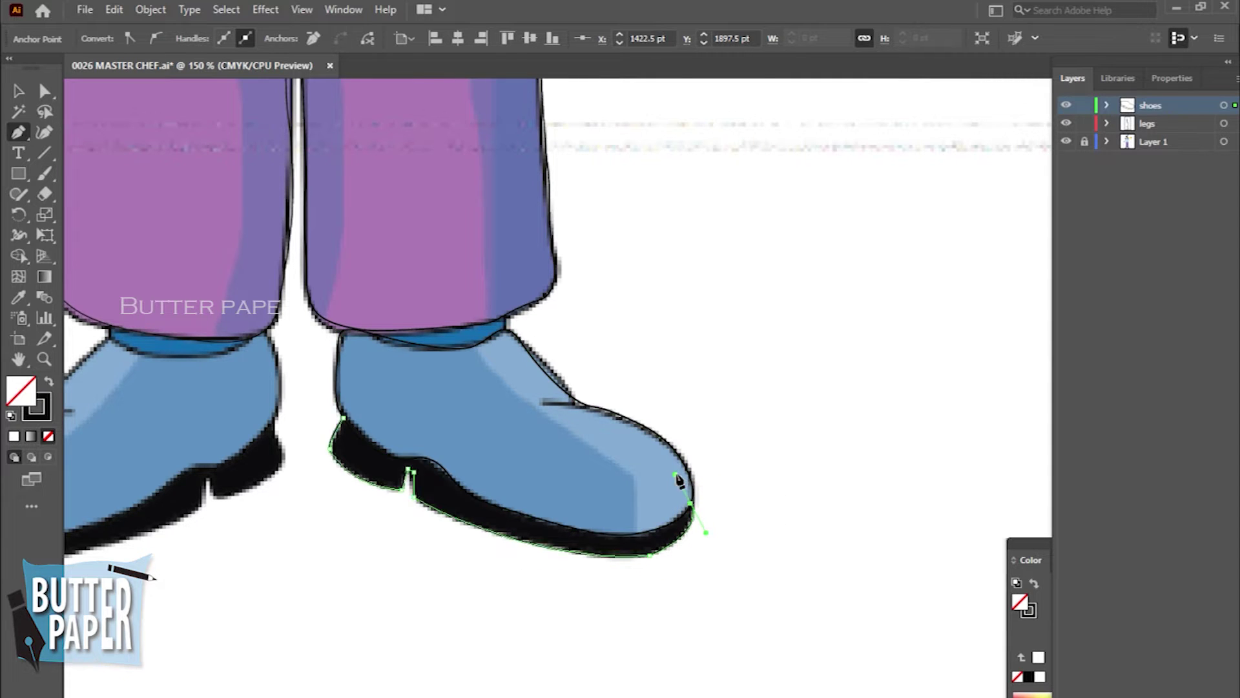
left_click(692, 504)
left_click(342, 419)
left_click(18, 91)
left_click(712, 557)
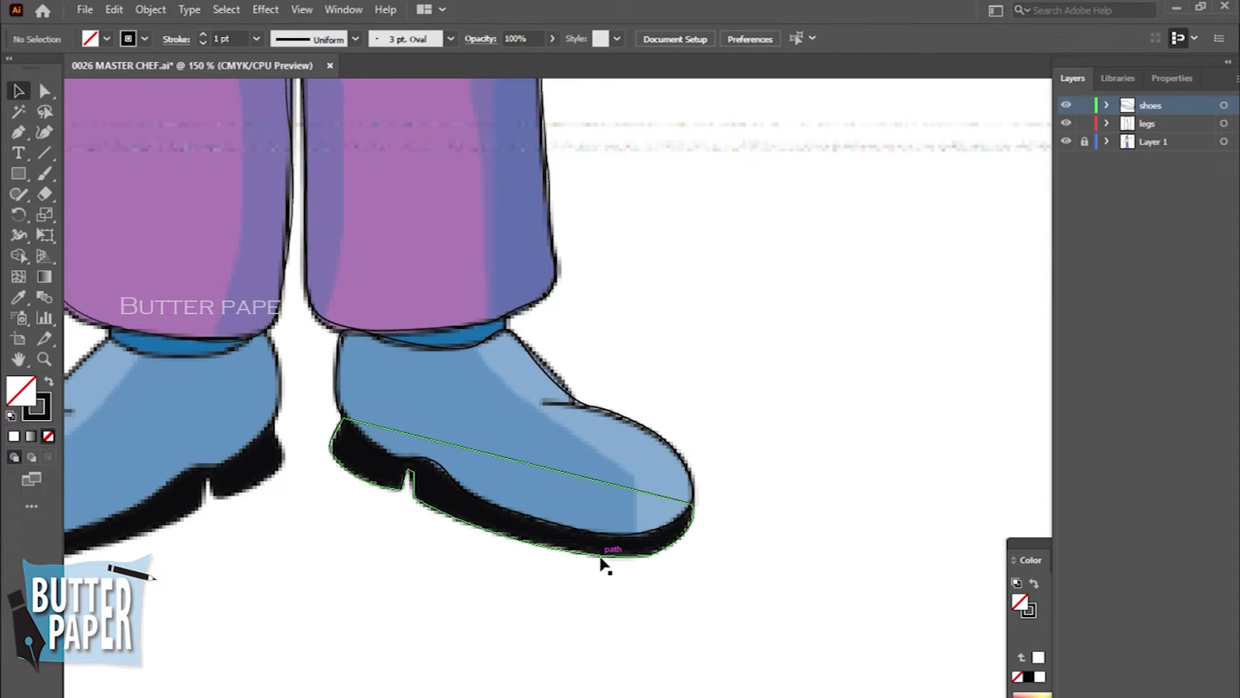
Step: Draw the angular ankle cuff shape below the trouser hem with the Pen Tool
left_click(18, 132)
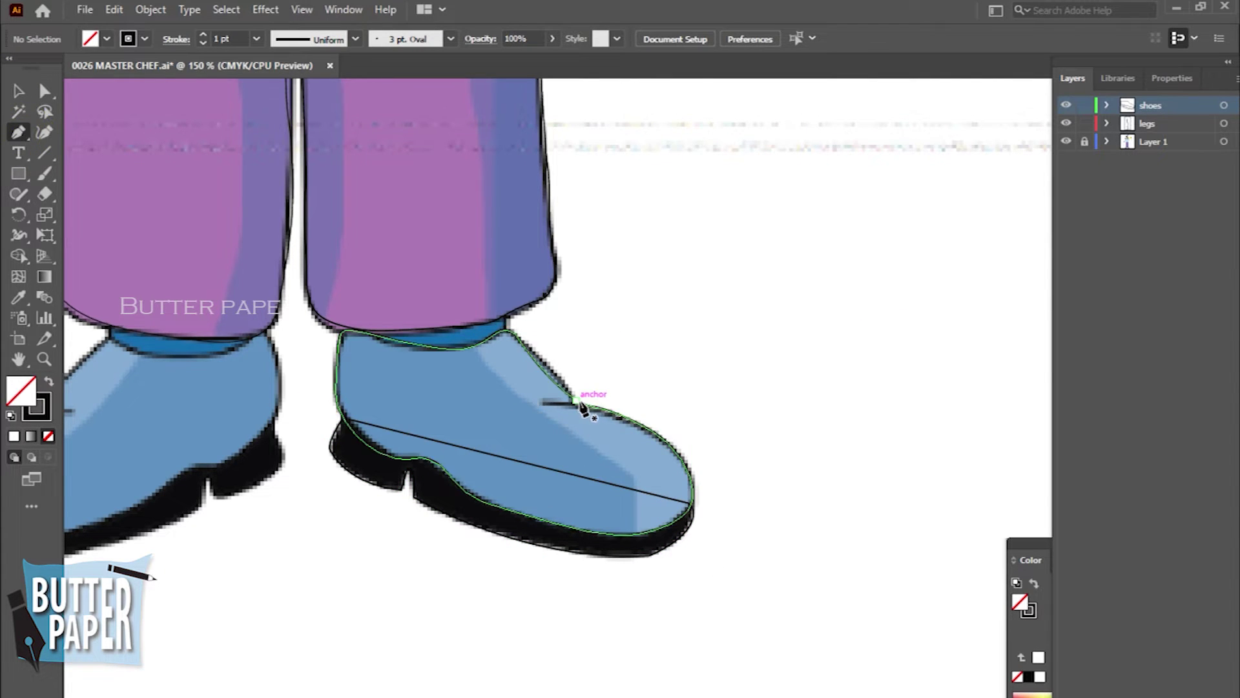
left_click_drag(548, 404, 533, 400)
left_click(767, 375, "ctrl")
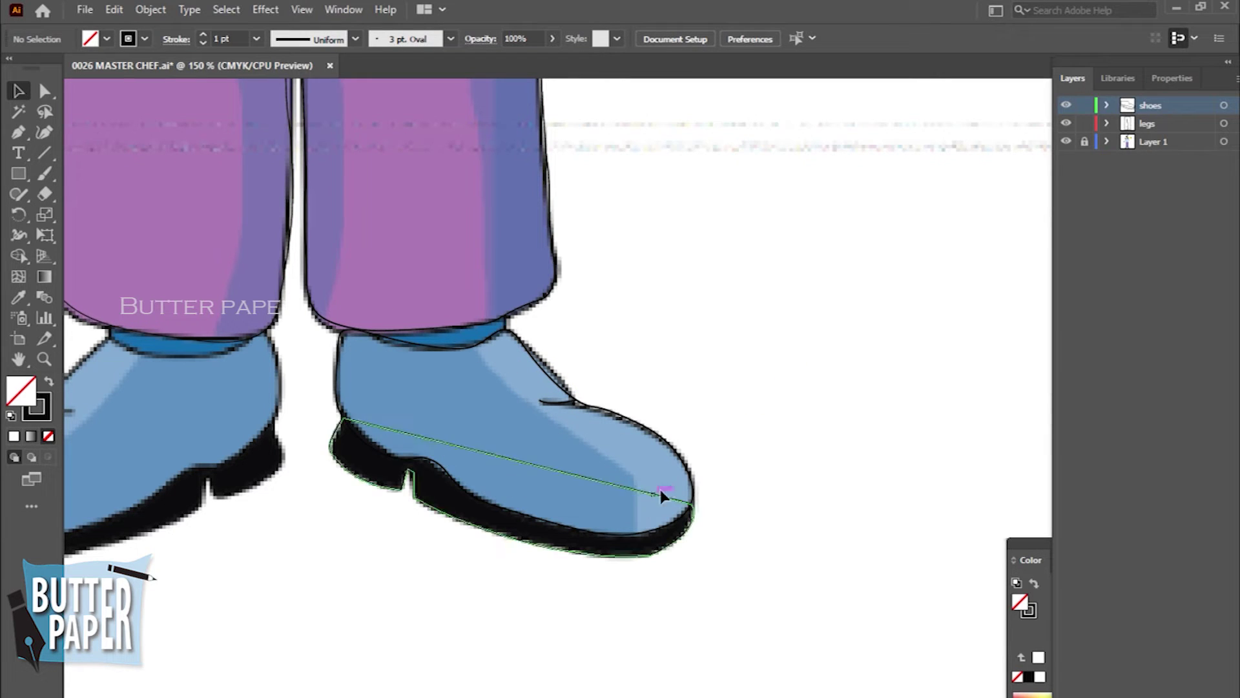
left_click_drag(504, 315, 513, 352)
left_click(509, 342)
left_click(393, 373)
left_click(351, 348)
left_click(353, 316)
left_click(505, 316)
key("v")
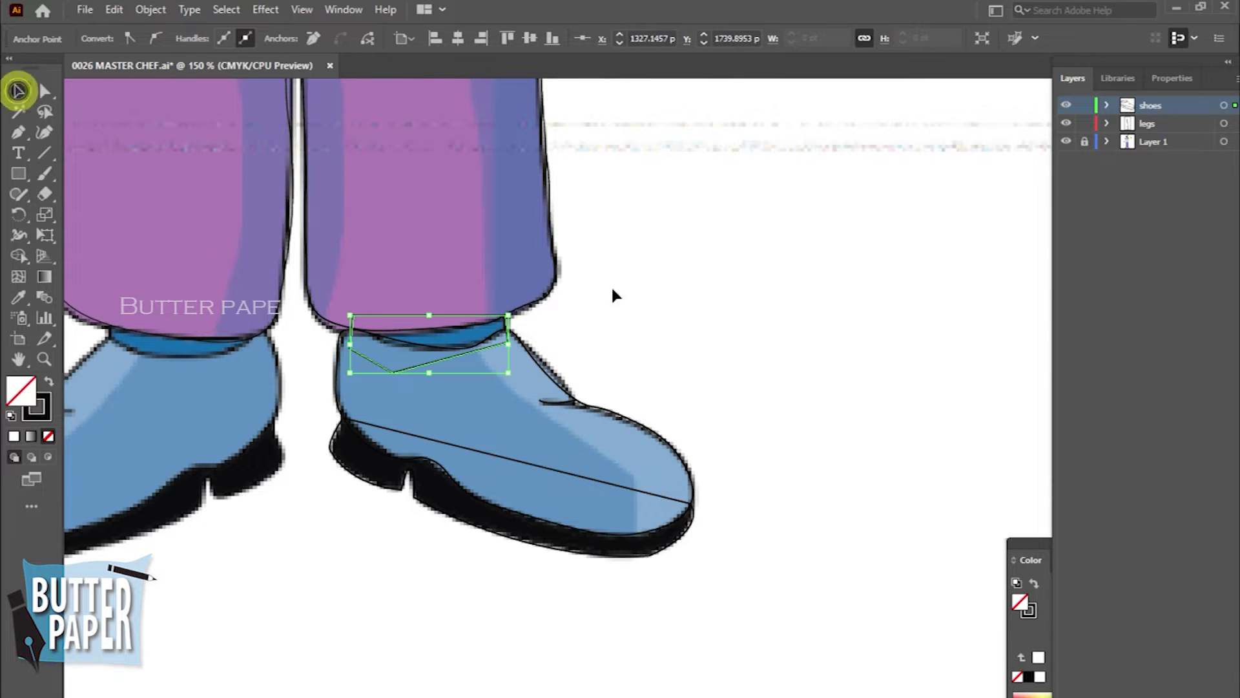
left_click(620, 290)
Step: Select the shoe outline and bring up the Color panel
left_click(556, 387)
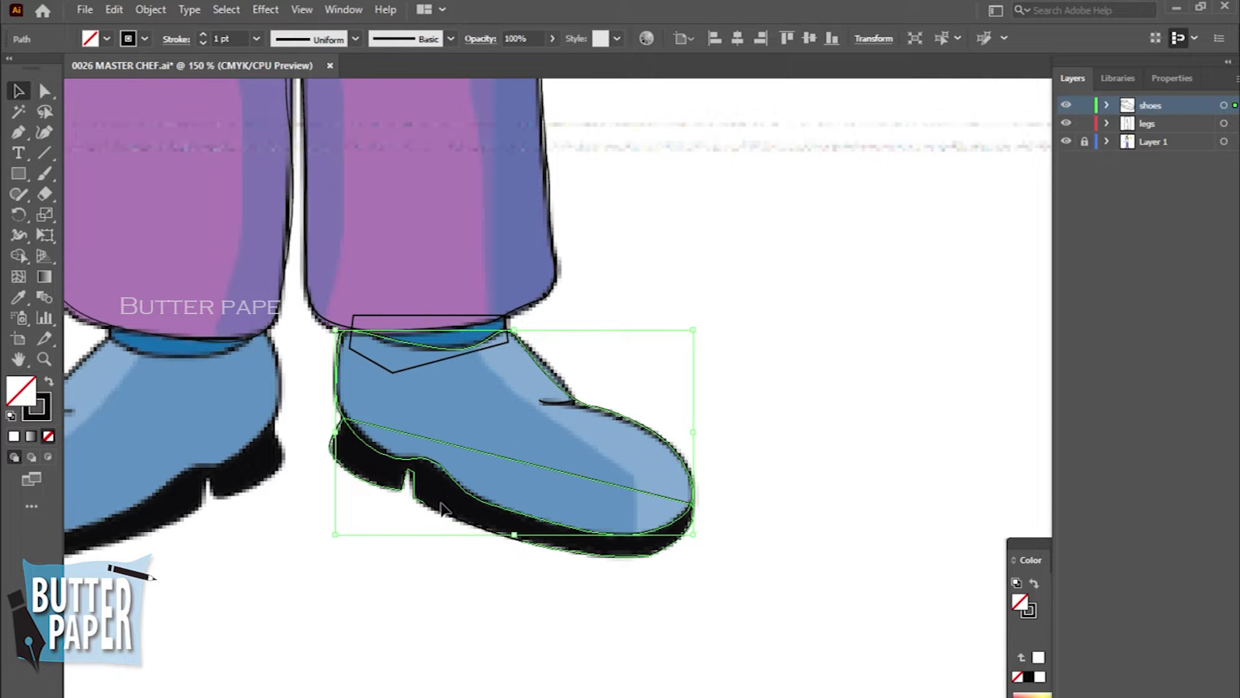
left_click(819, 505)
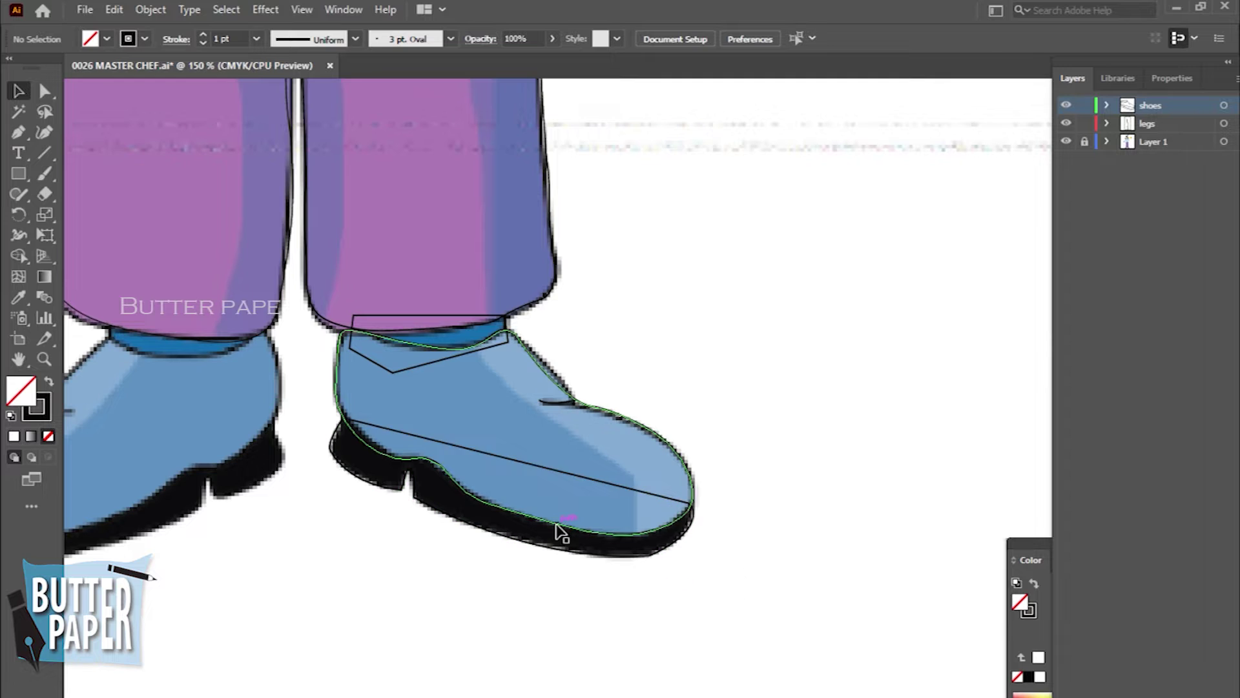
left_click(673, 504)
key("F6")
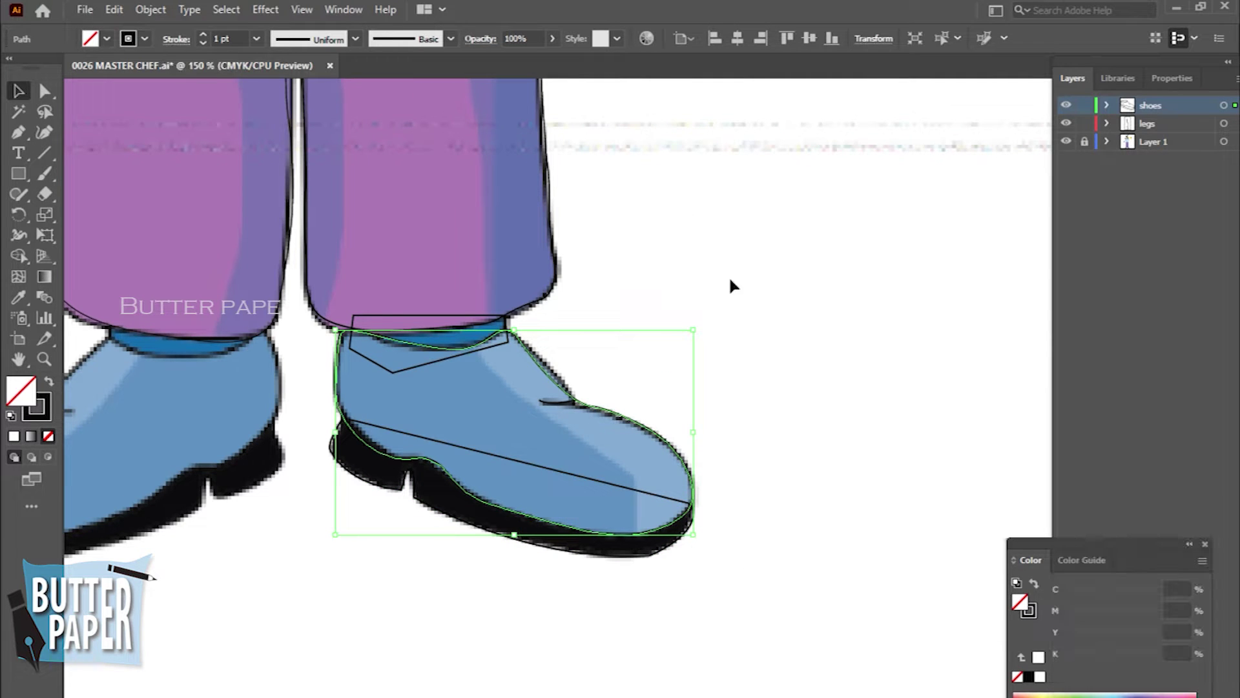
Step: Enlarge the Color panel spectrum and fill the shoe upper blue-violet
left_click_drag(1125, 559, 948, 374)
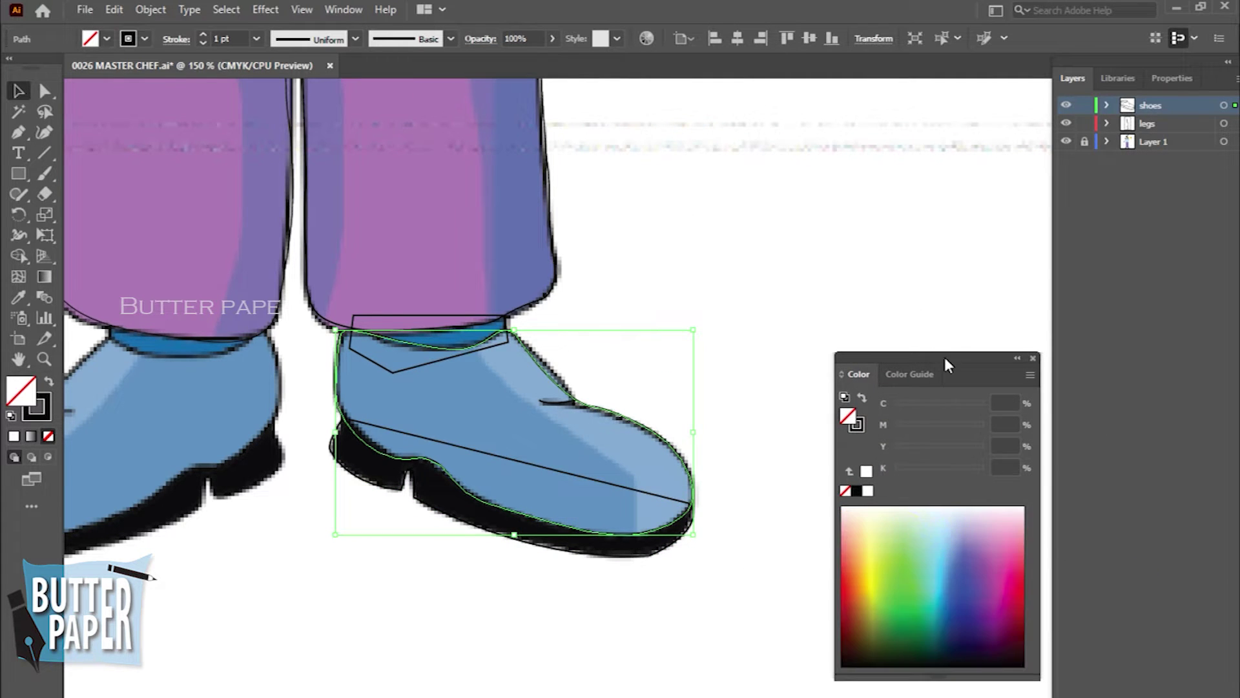
left_click_drag(1038, 445, 1157, 445)
left_click_drag(1098, 222, 1014, 176)
left_click_drag(911, 553, 912, 498)
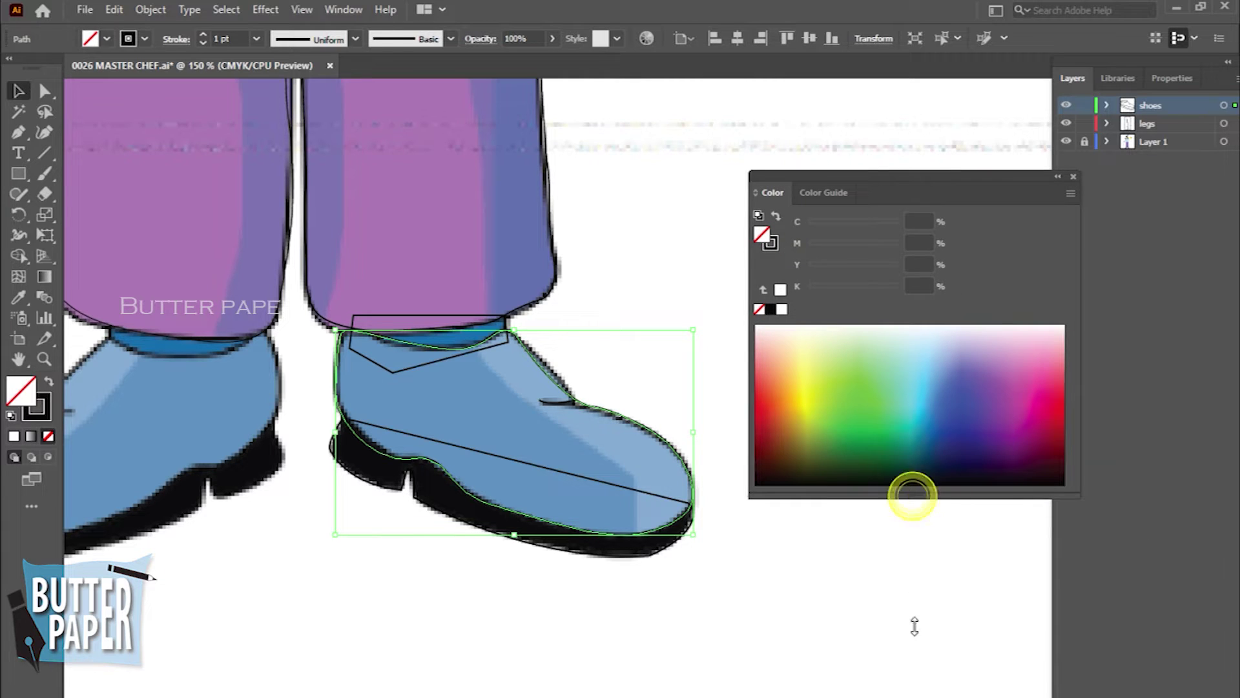
left_click(953, 372)
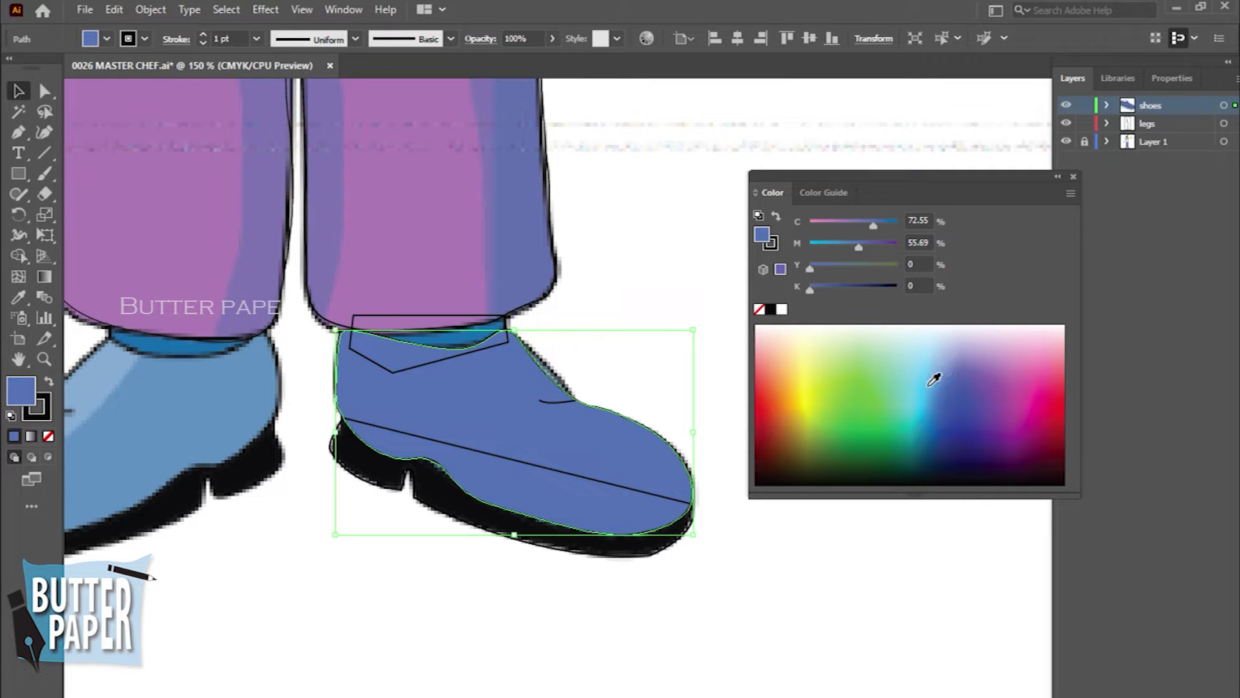
Step: Fill the black sole shape light blue
left_click(678, 243)
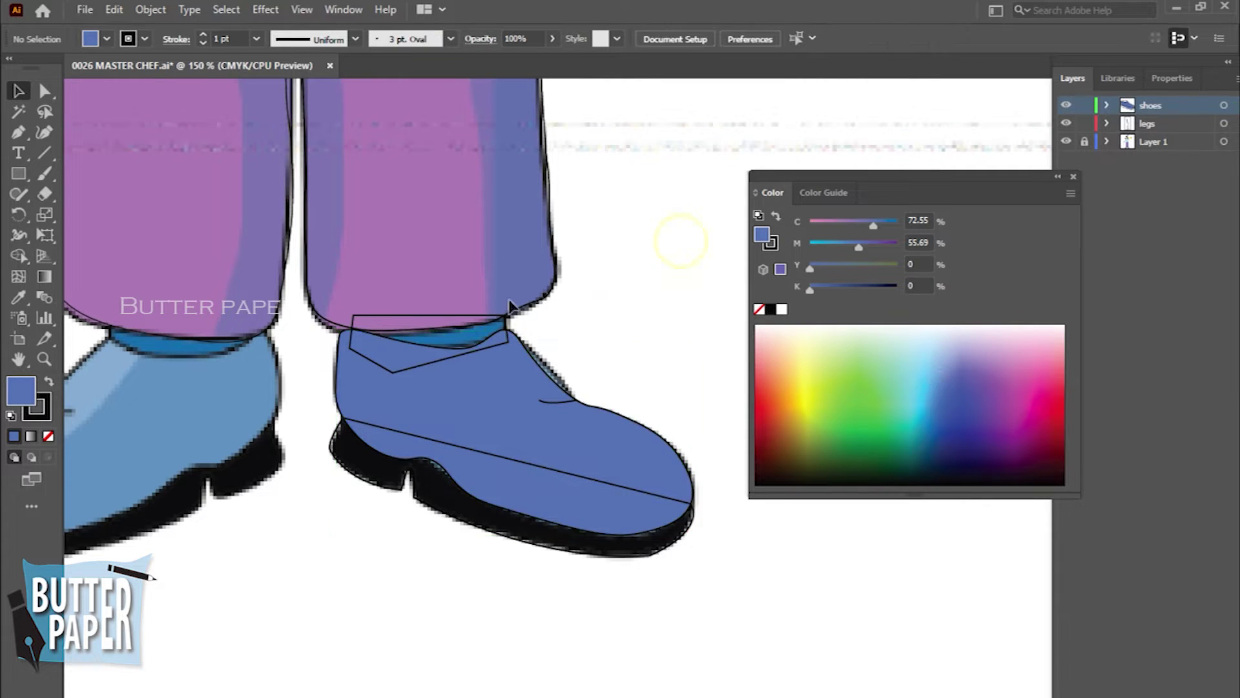
left_click(493, 535)
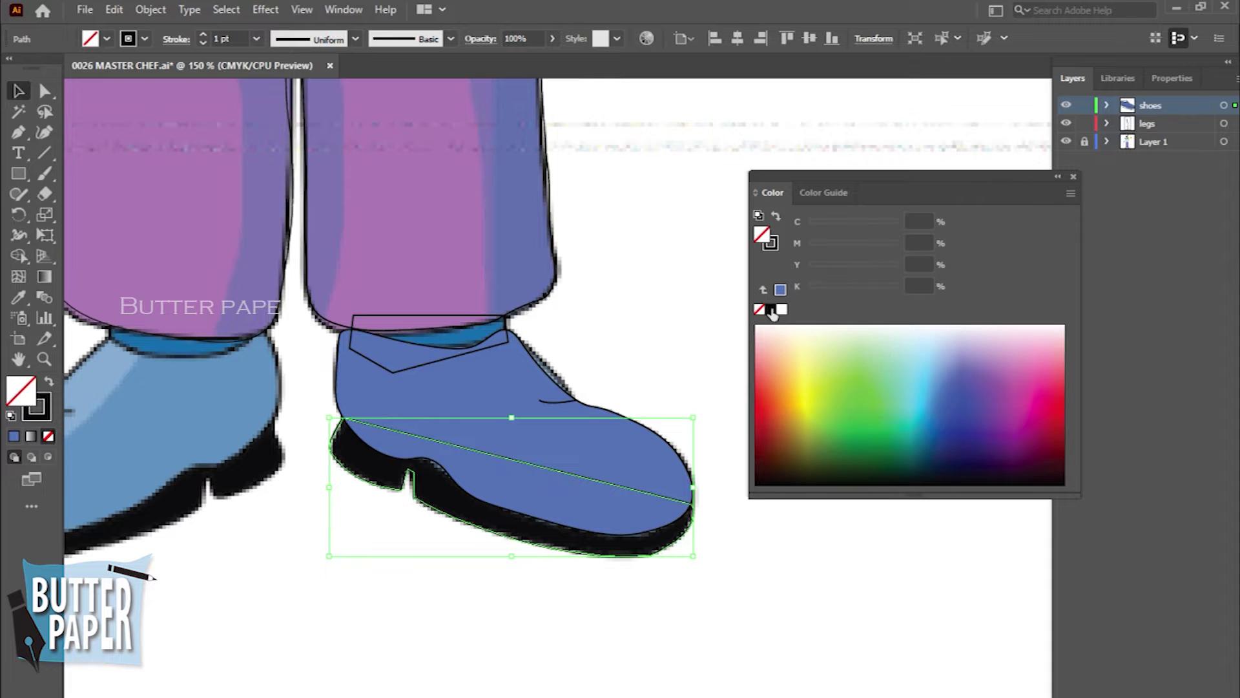
left_click(932, 354)
left_click(679, 276)
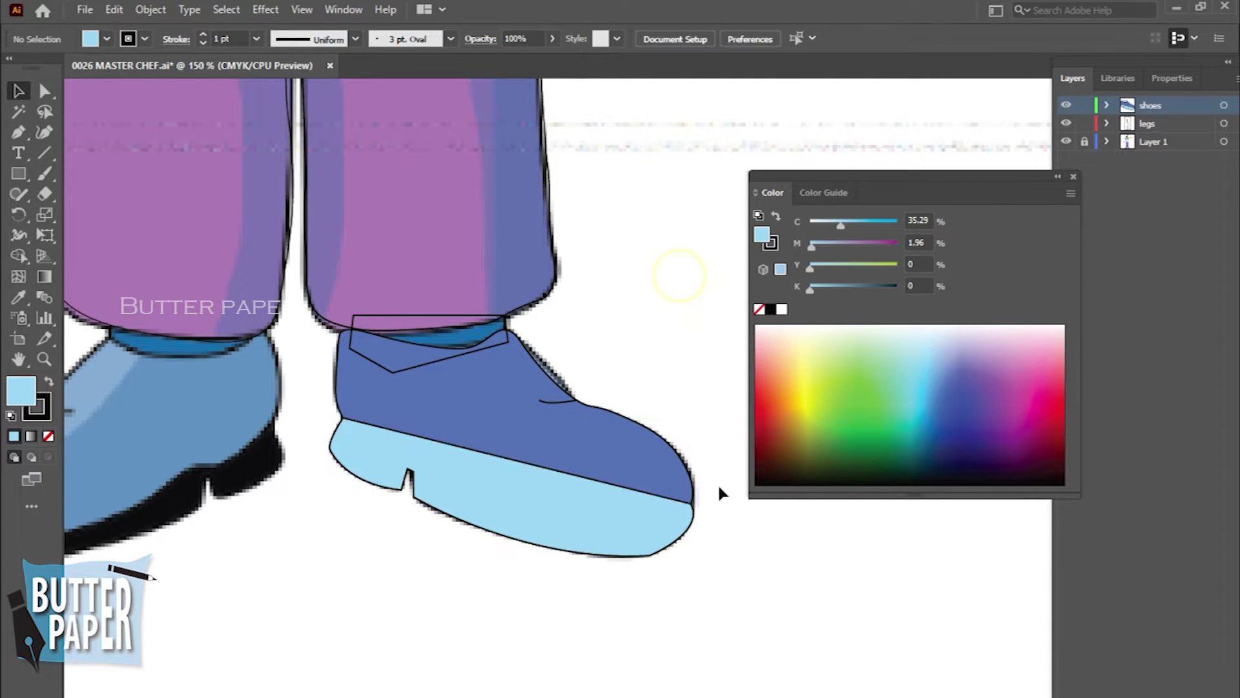
Step: Move the sole path below the shoe upper in Layers and hide the reference layer
left_click(1107, 104)
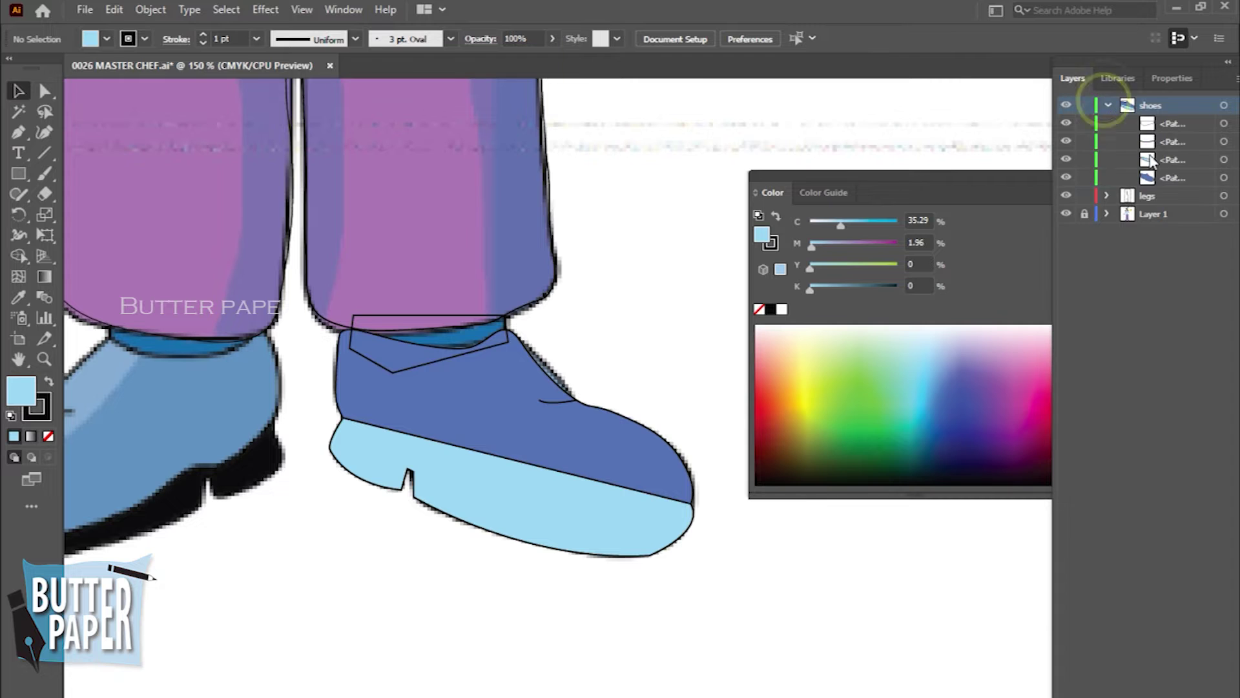
left_click(534, 472)
left_click_drag(1161, 160, 1162, 183)
left_click(645, 318)
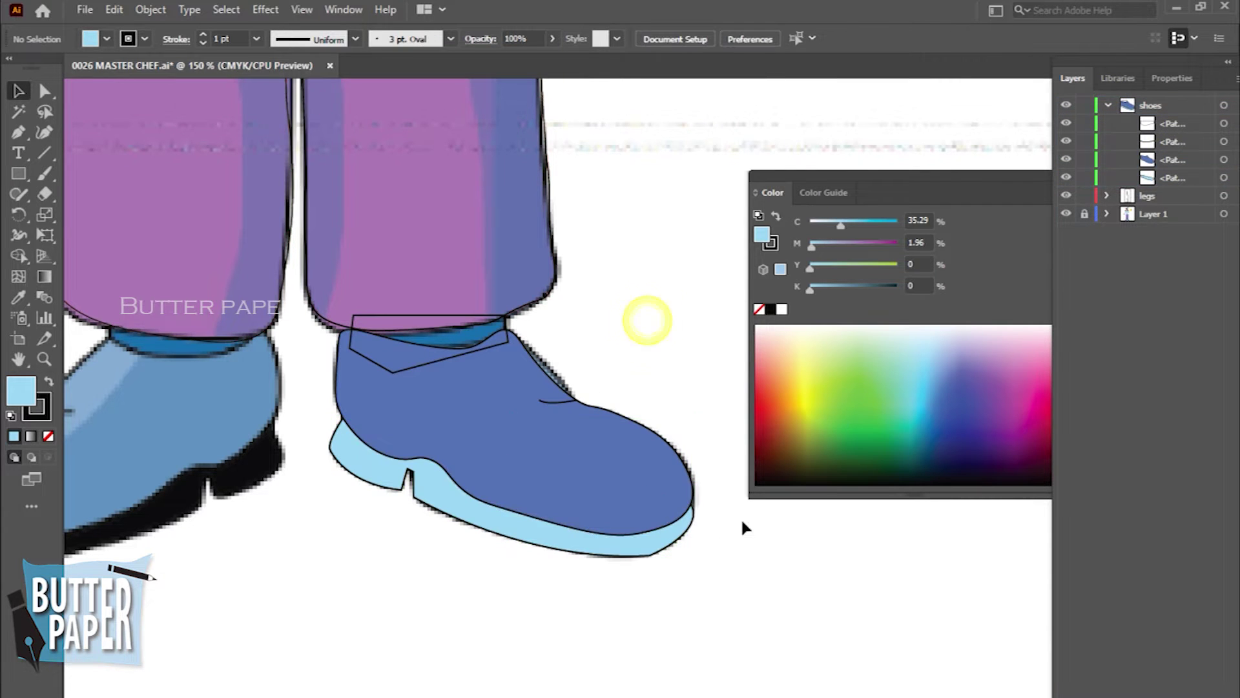
left_click(434, 320)
left_click(676, 261)
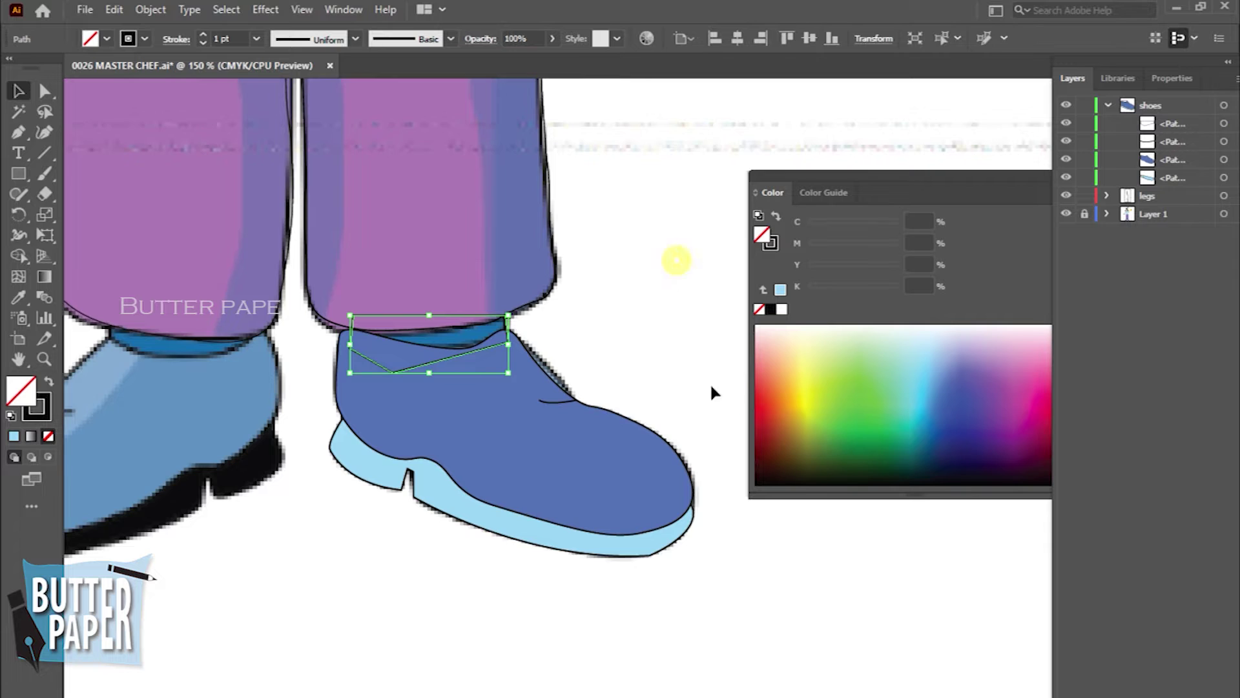
left_click(1068, 214)
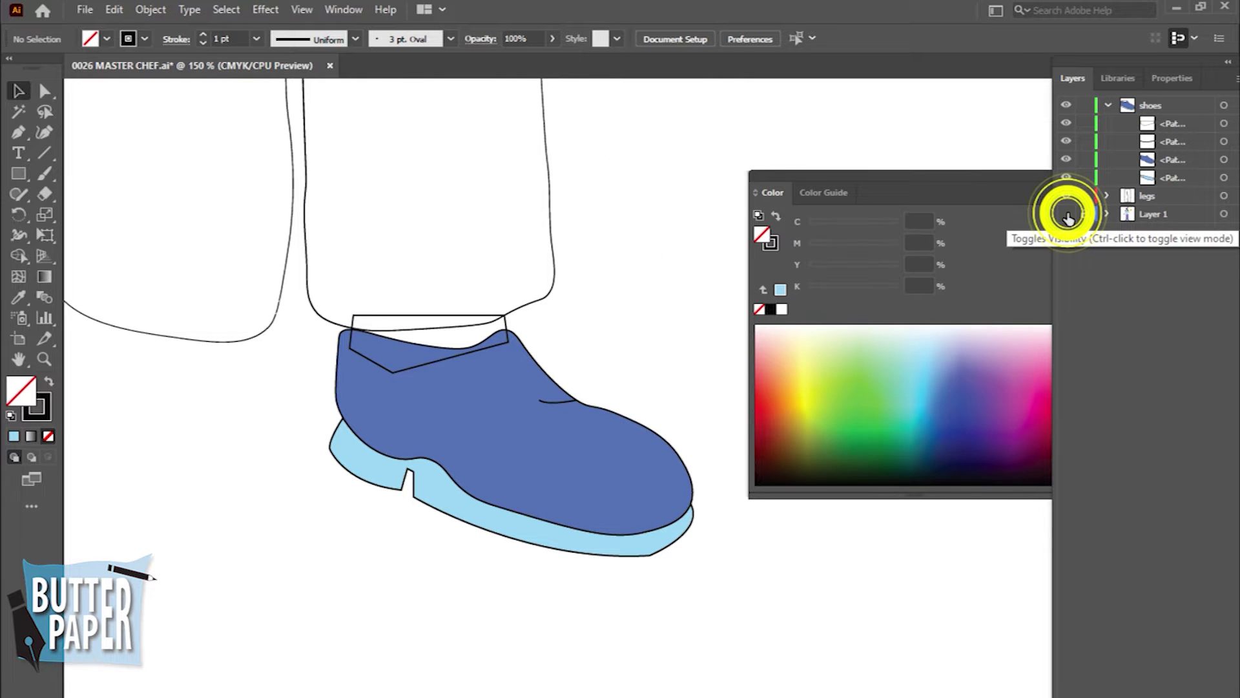
Step: Redraw the sole's lower right and lower left edges with the Pencil tool
left_click(617, 550)
left_click_drag(18, 193, 78, 235)
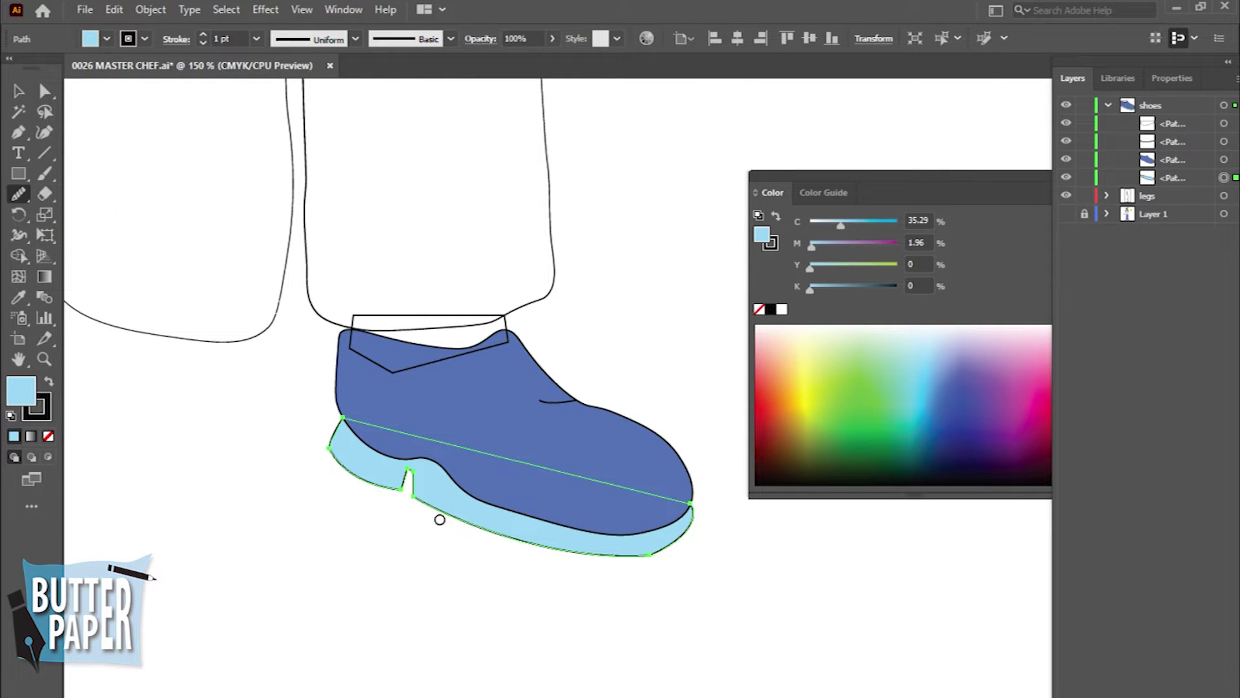
left_click_drag(597, 557, 693, 531)
mouse_move(407, 468)
left_mouse_down()
mouse_move(349, 470)
mouse_move(417, 507)
left_mouse_up()
left_click(18, 91)
left_click(174, 498)
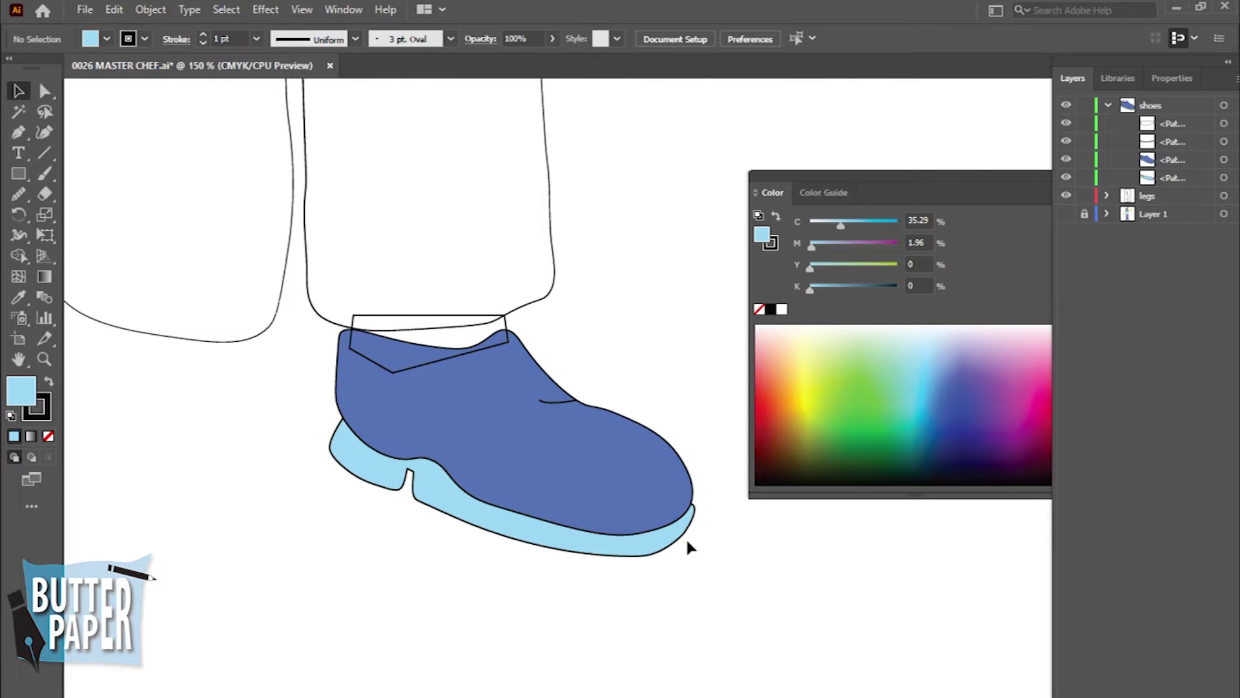
Step: Zoom in and reshape the sole's toe anchor with the Curvature tool
left_click(686, 520)
key("n")
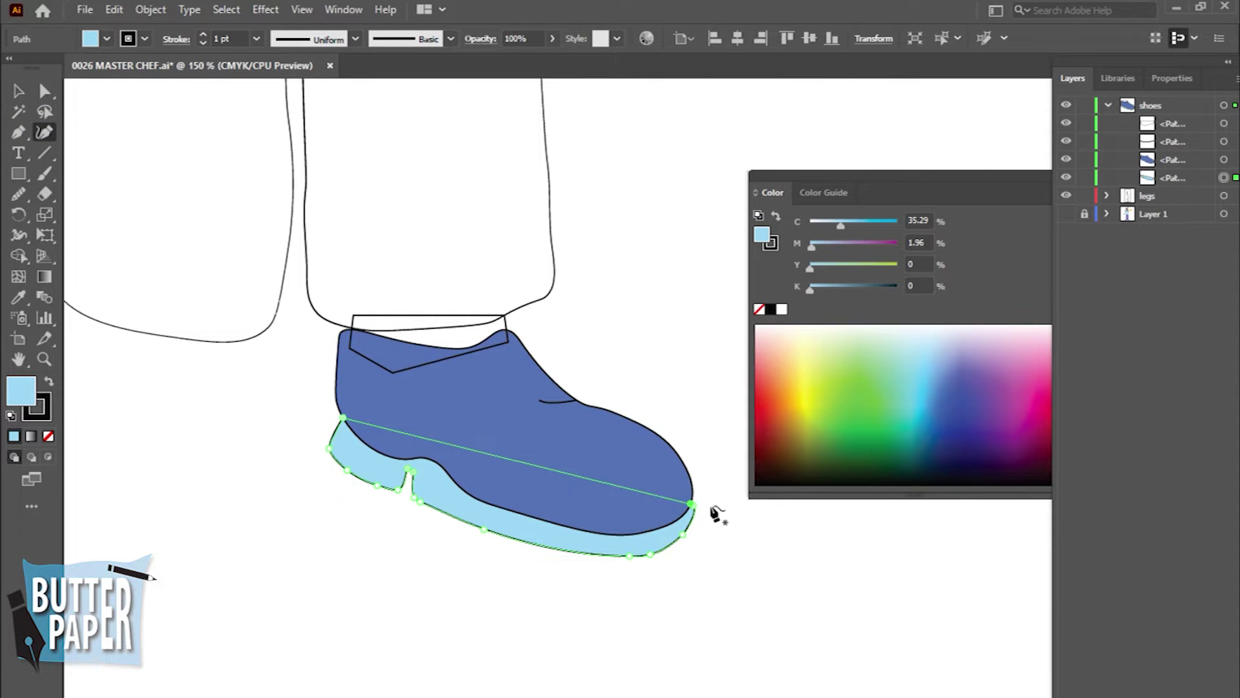
left_click(704, 502)
left_click(642, 471)
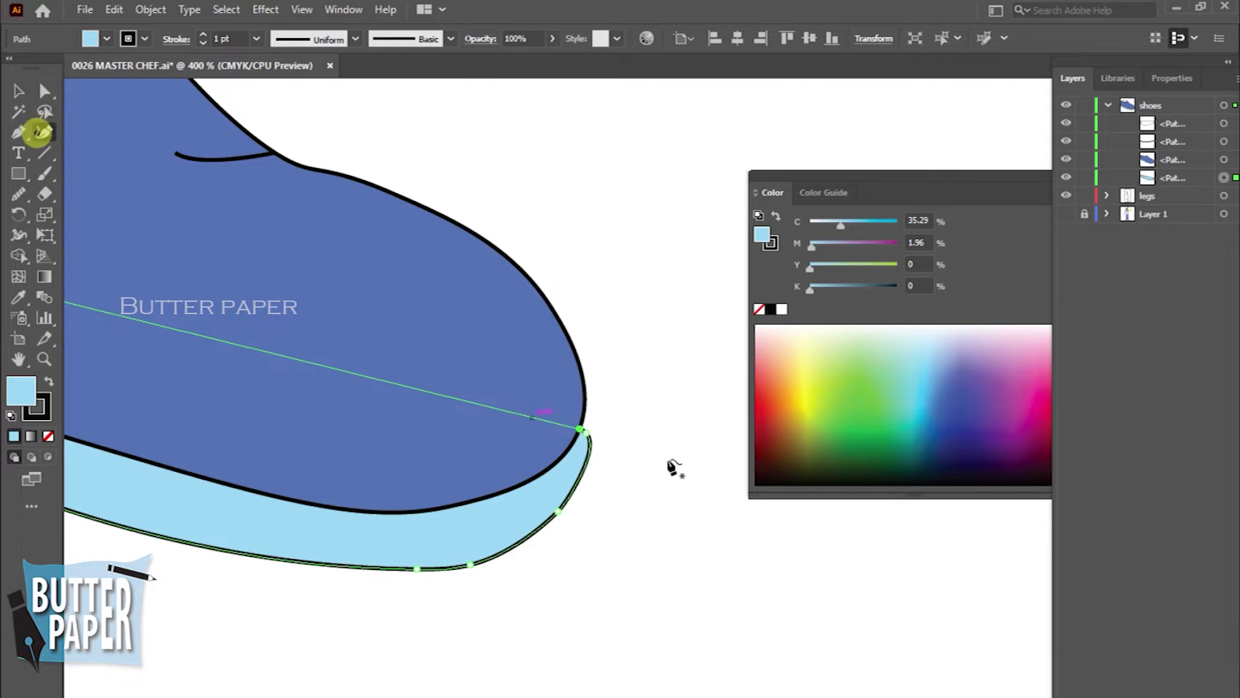
left_click(584, 431)
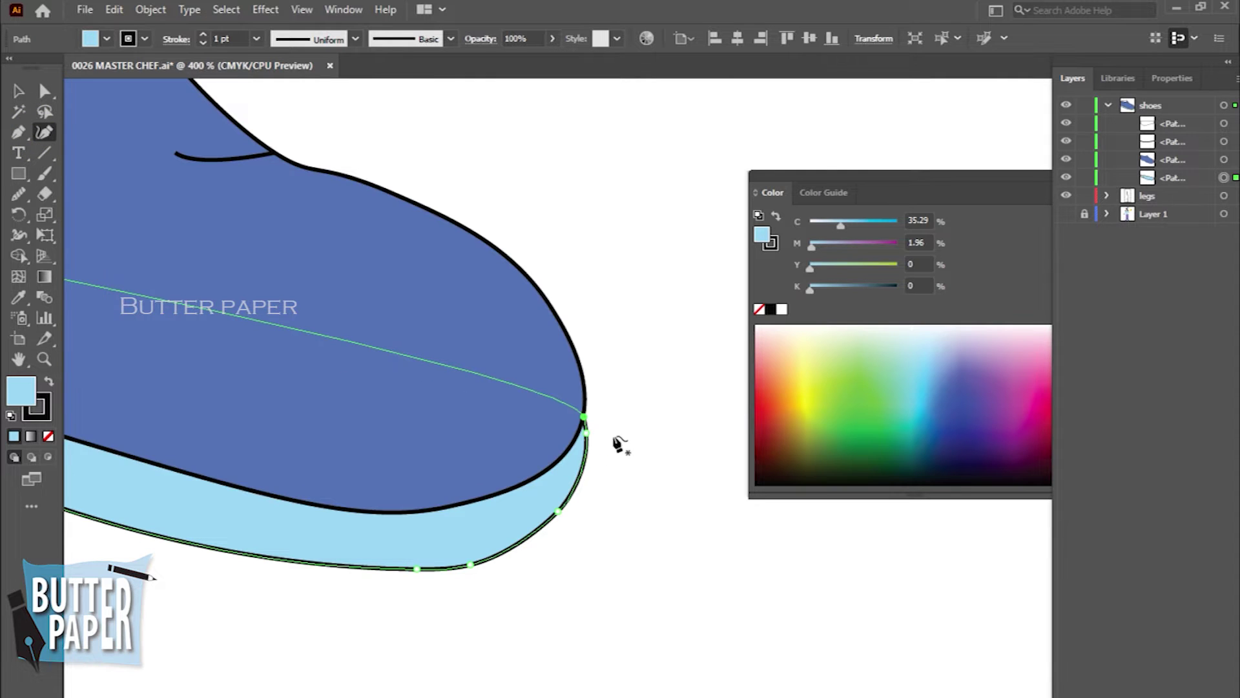
key("v")
left_click(680, 529)
Step: Zoom out to the whole shoe and trouser legs, then back in on the toe
key("z")
left_click(651, 535, "alt")
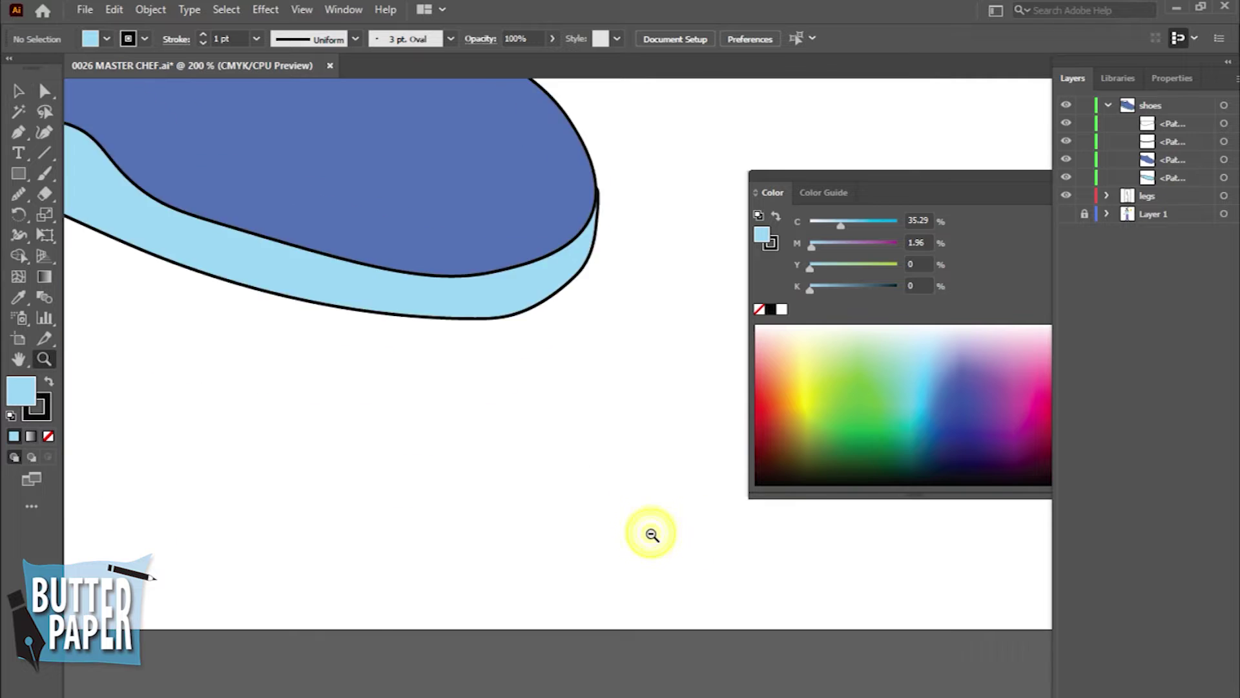
left_click(645, 328, "alt")
left_click_drag(599, 478, 567, 599)
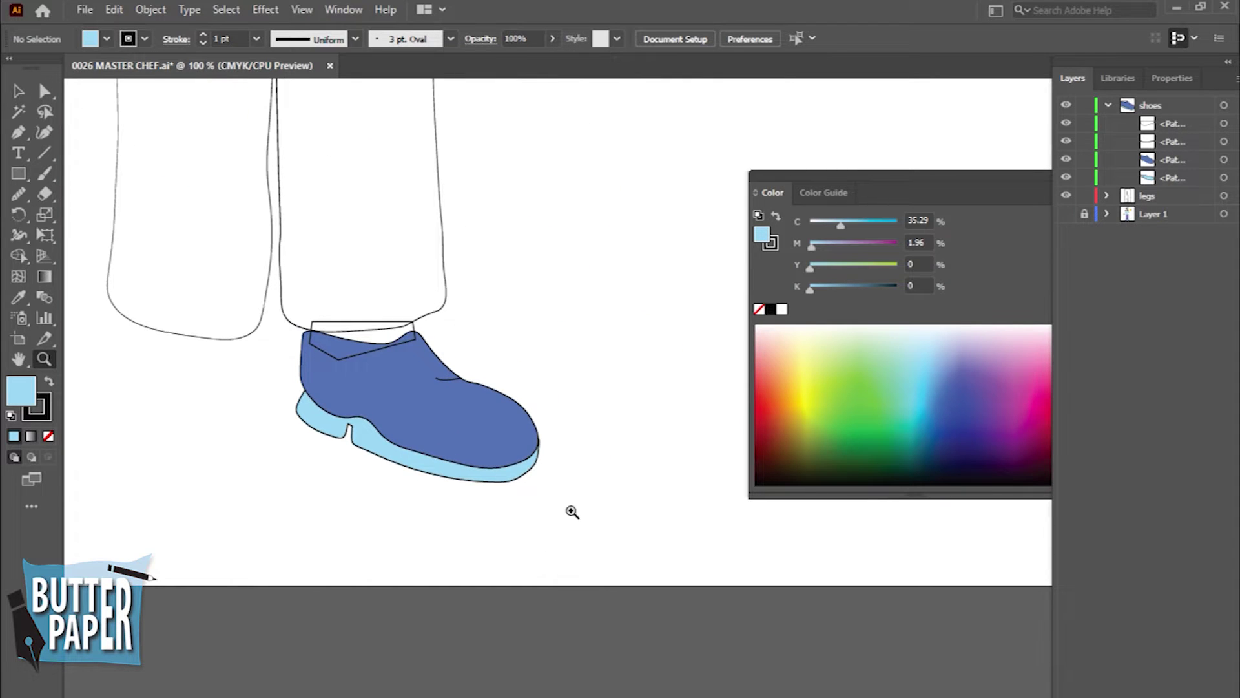
left_click(570, 415)
left_click(562, 584)
left_click(684, 332)
left_click(584, 478)
Step: Fine-tune the sole's toe anchor with the Curvature tool and zoom back out
left_click(16, 93)
left_click(482, 593)
left_click(44, 131)
left_click(506, 485)
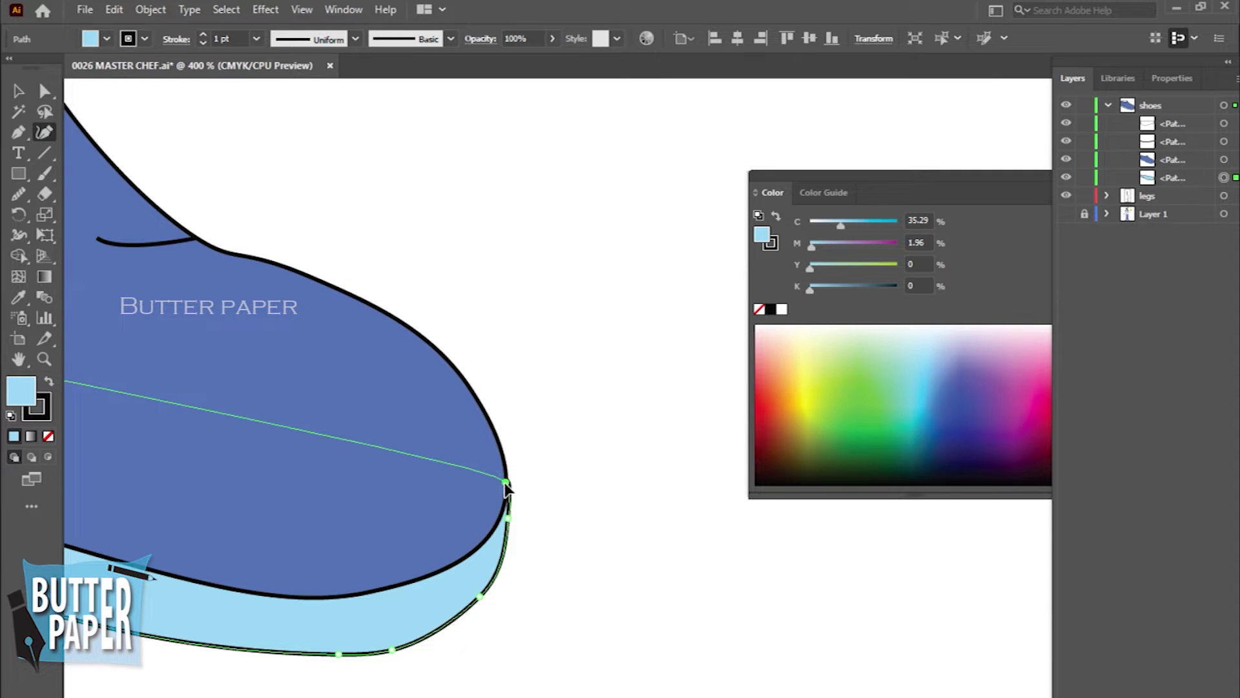
key("v")
left_click(625, 640)
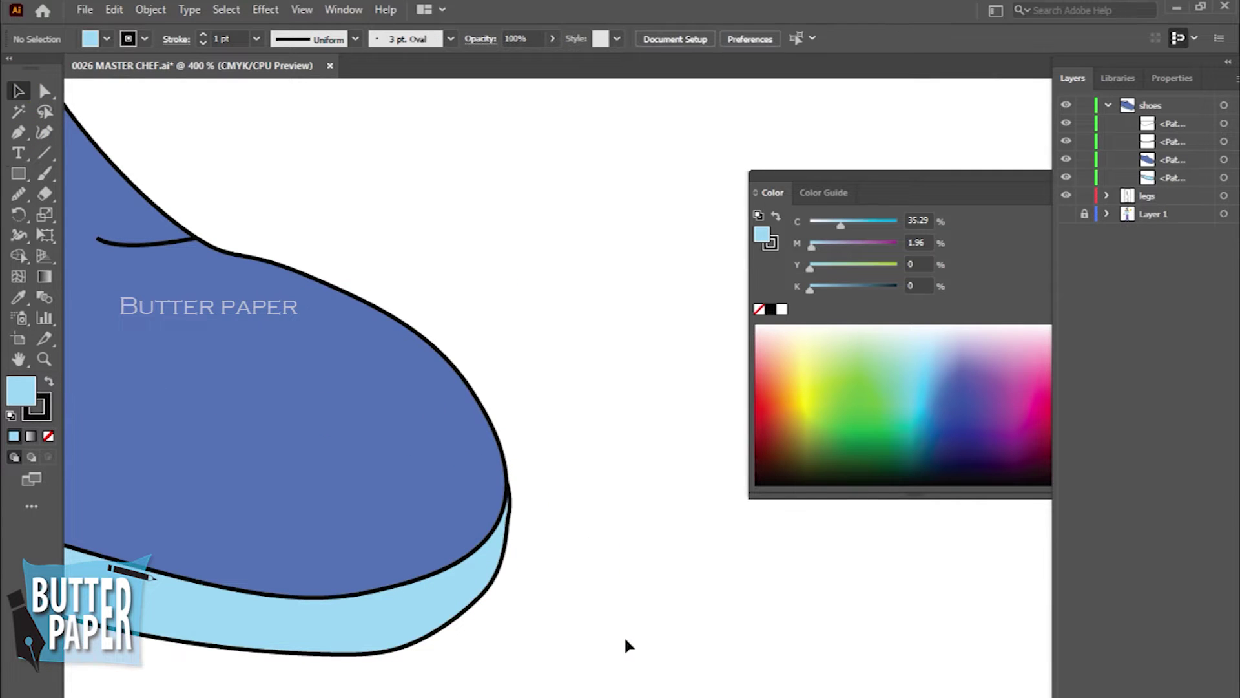
key("z")
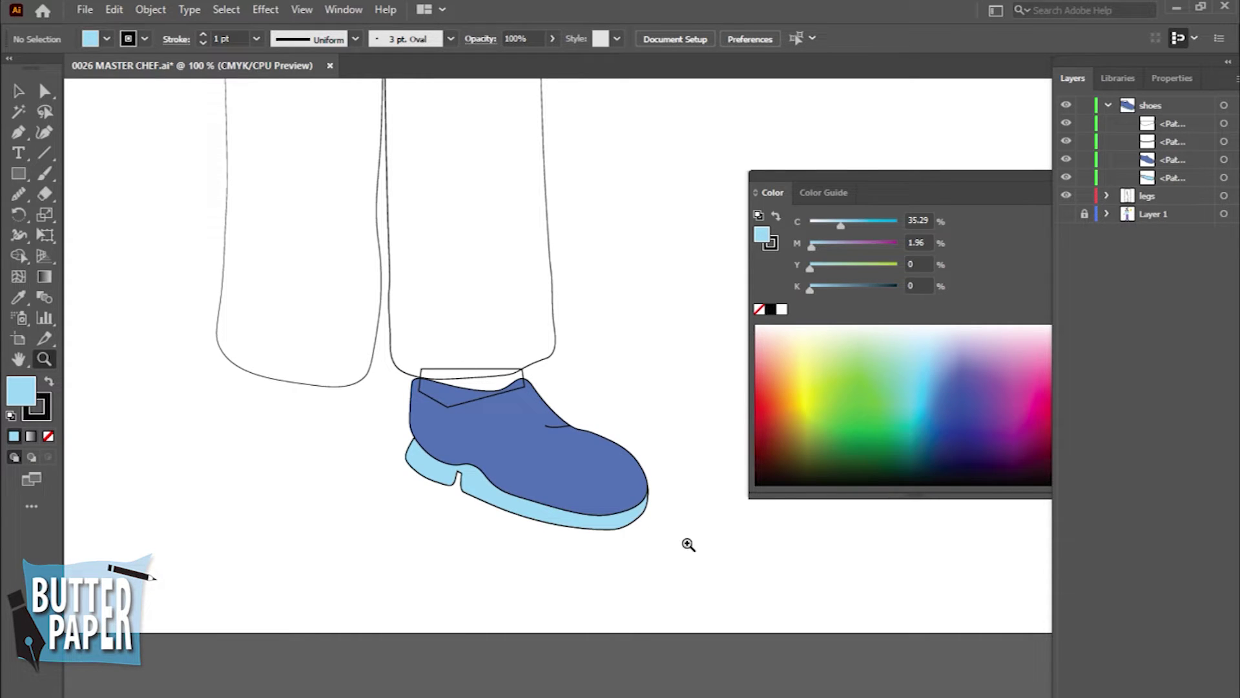
Step: Fill the sock shape a darkened purple-grey shade
key("v")
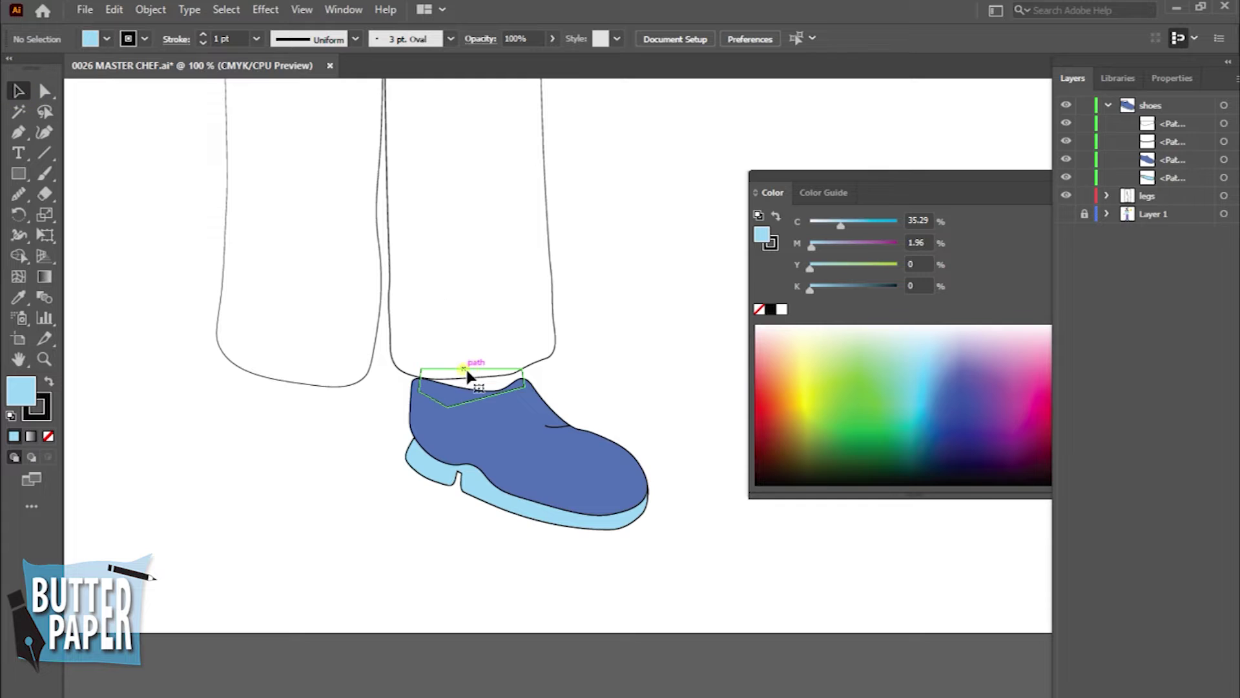
left_click(468, 375)
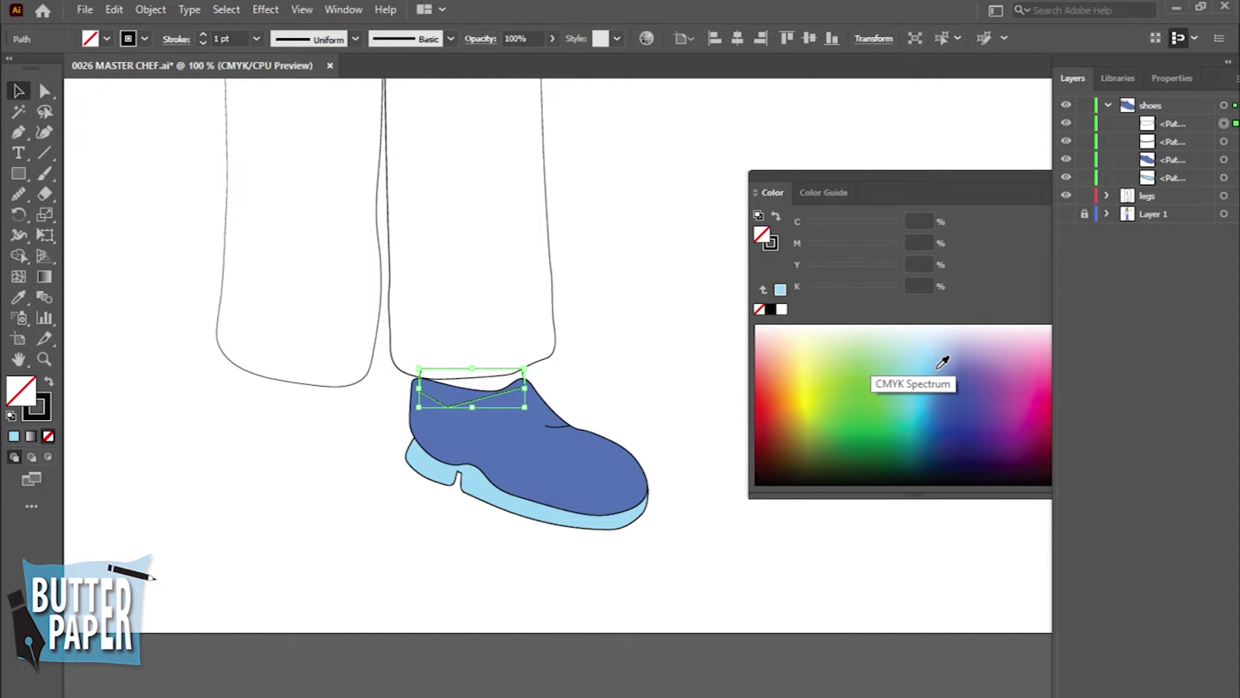
left_click(907, 327)
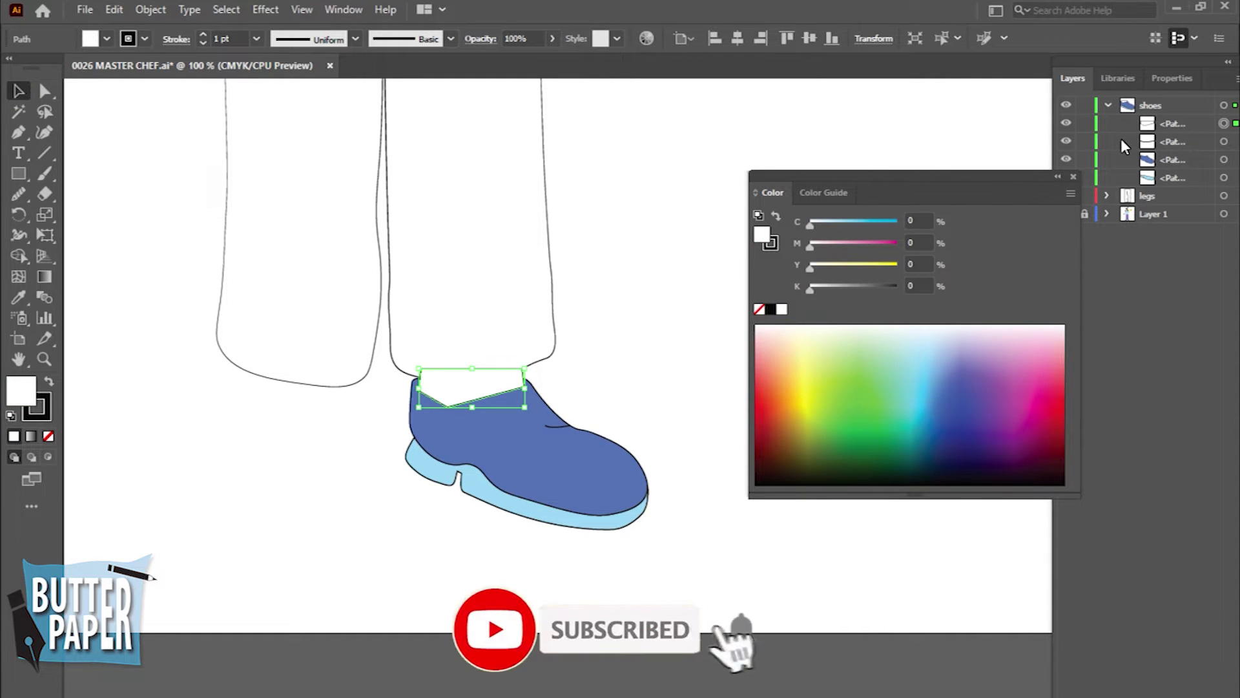
left_click(824, 192)
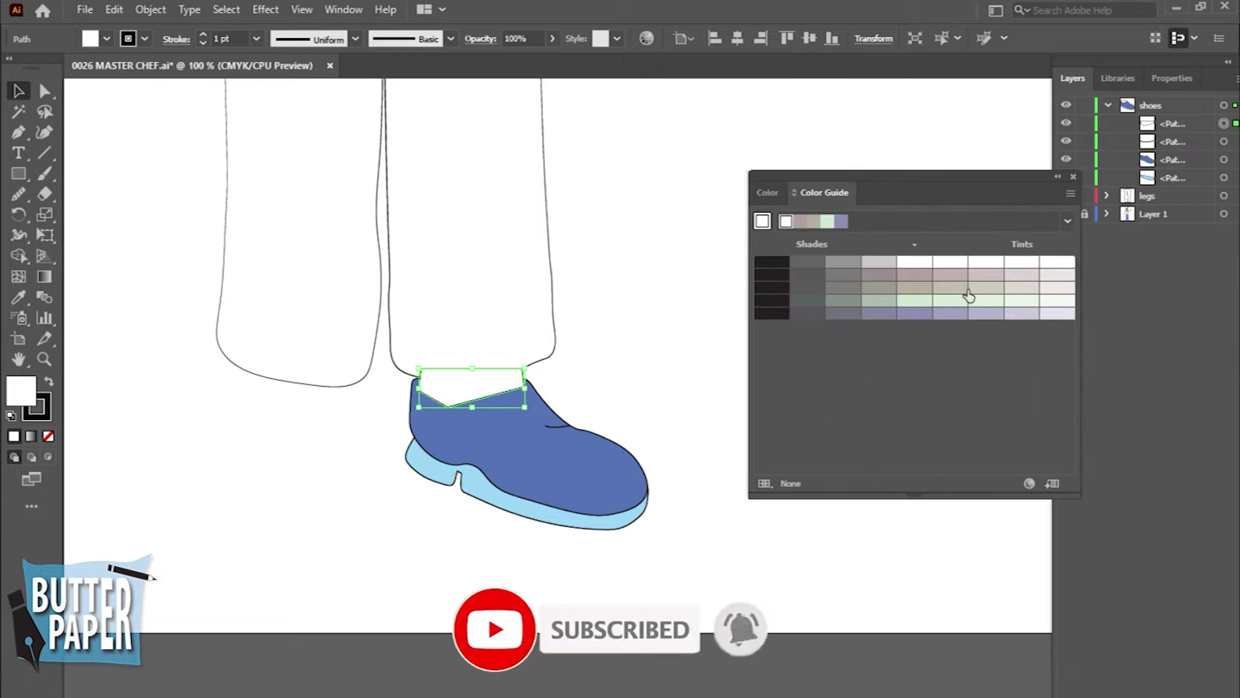
left_click(878, 276)
left_click(878, 313)
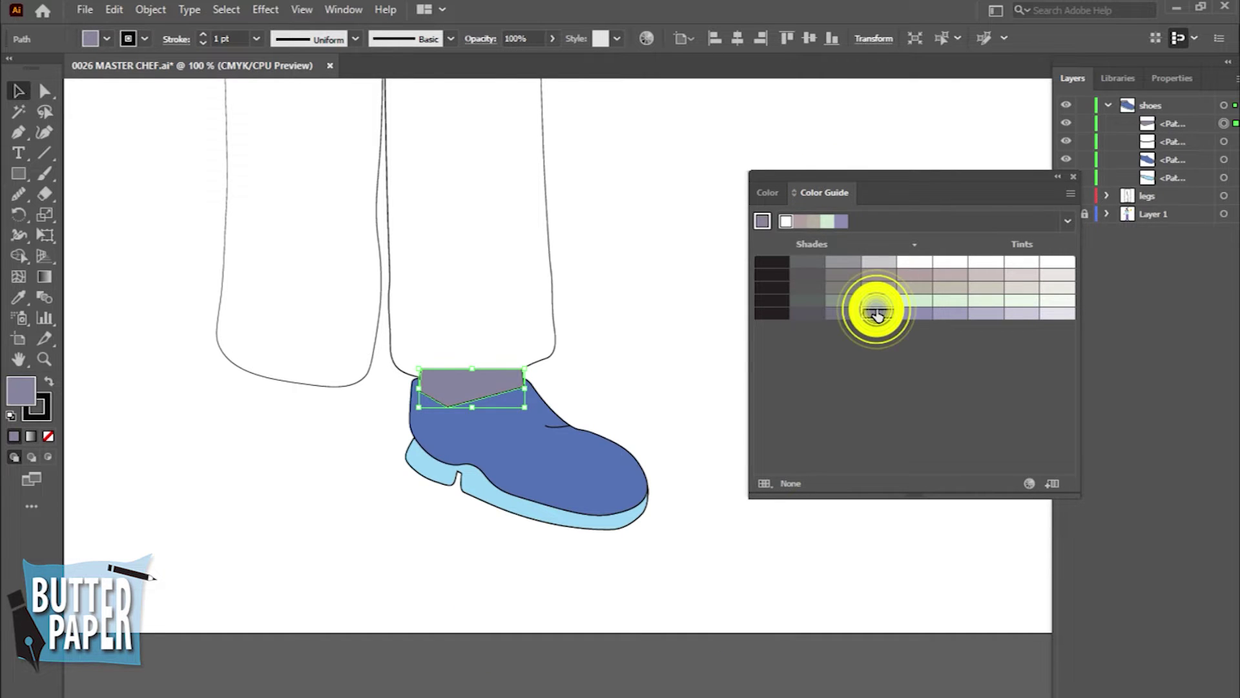
left_click(768, 193)
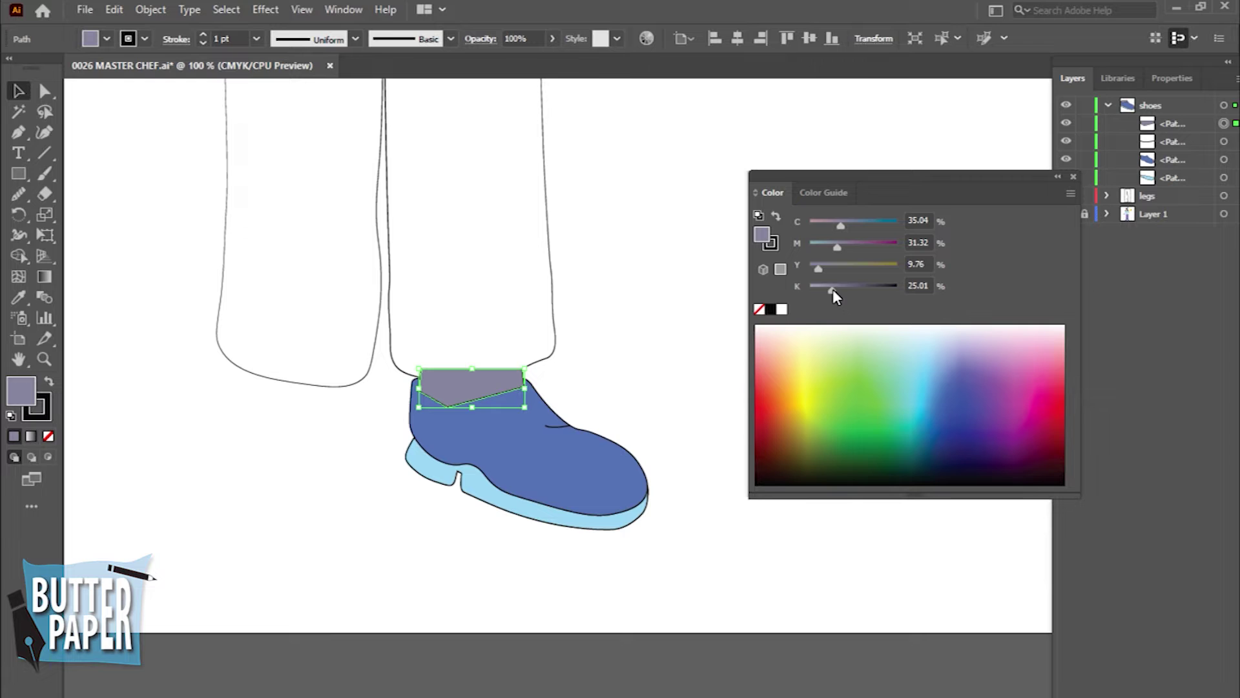
left_click_drag(832, 289, 849, 290)
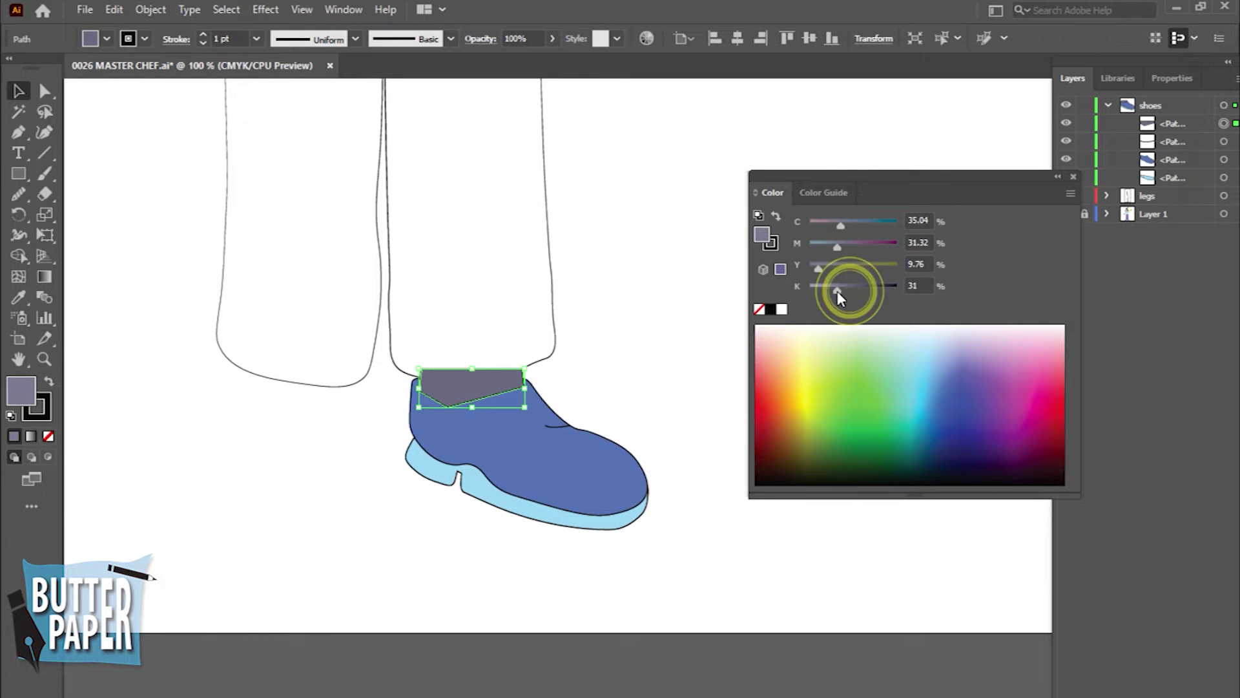
Step: Switch the Color panel to HSB and fine-tune the sock's saturation
left_click(1071, 194)
left_click(945, 259)
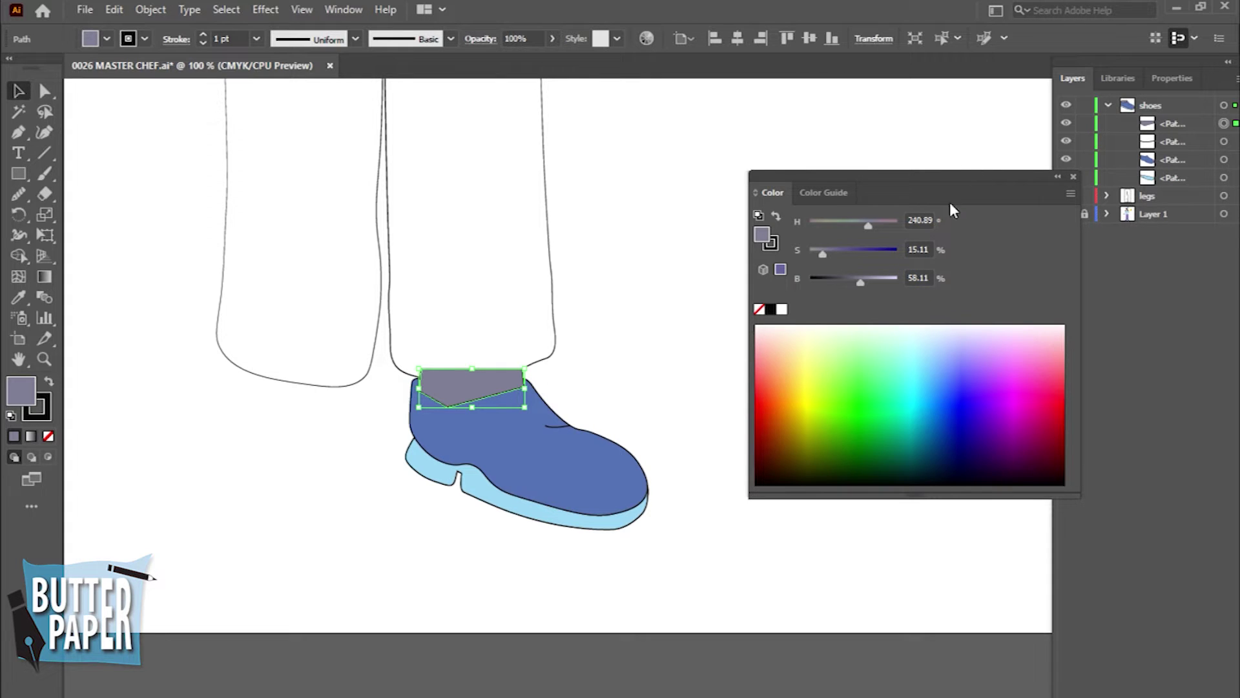
left_click_drag(821, 253, 828, 253)
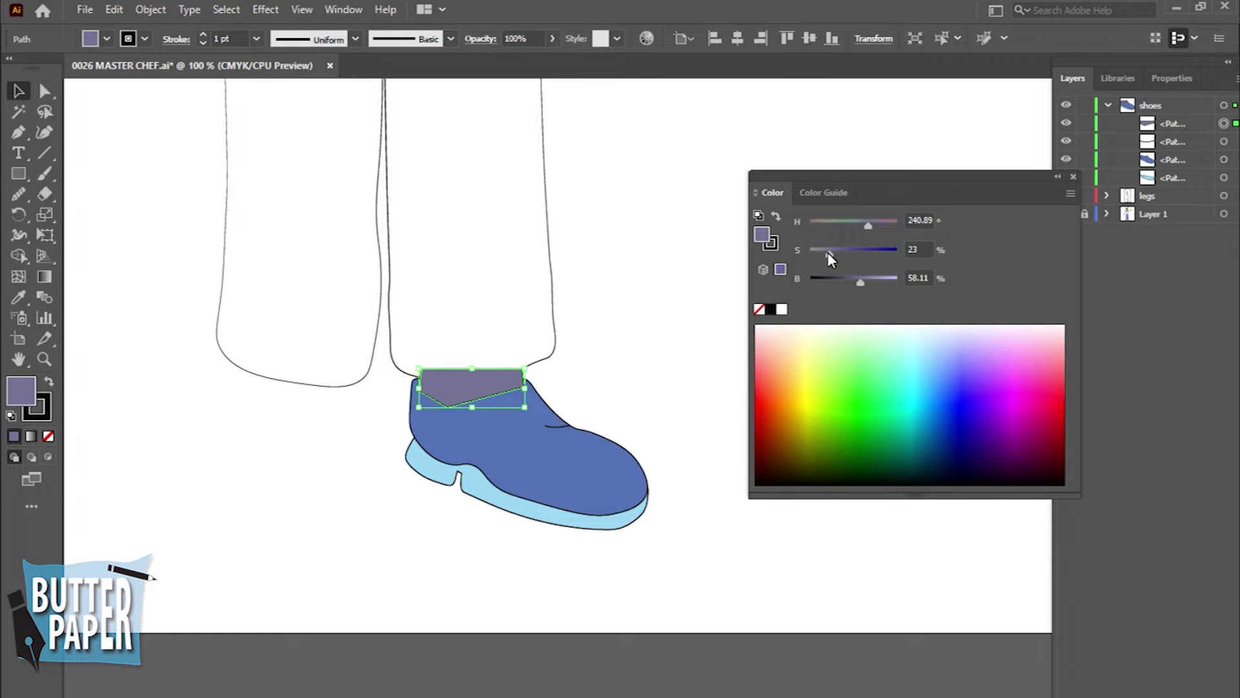
left_click_drag(828, 254, 826, 253)
left_click(680, 317)
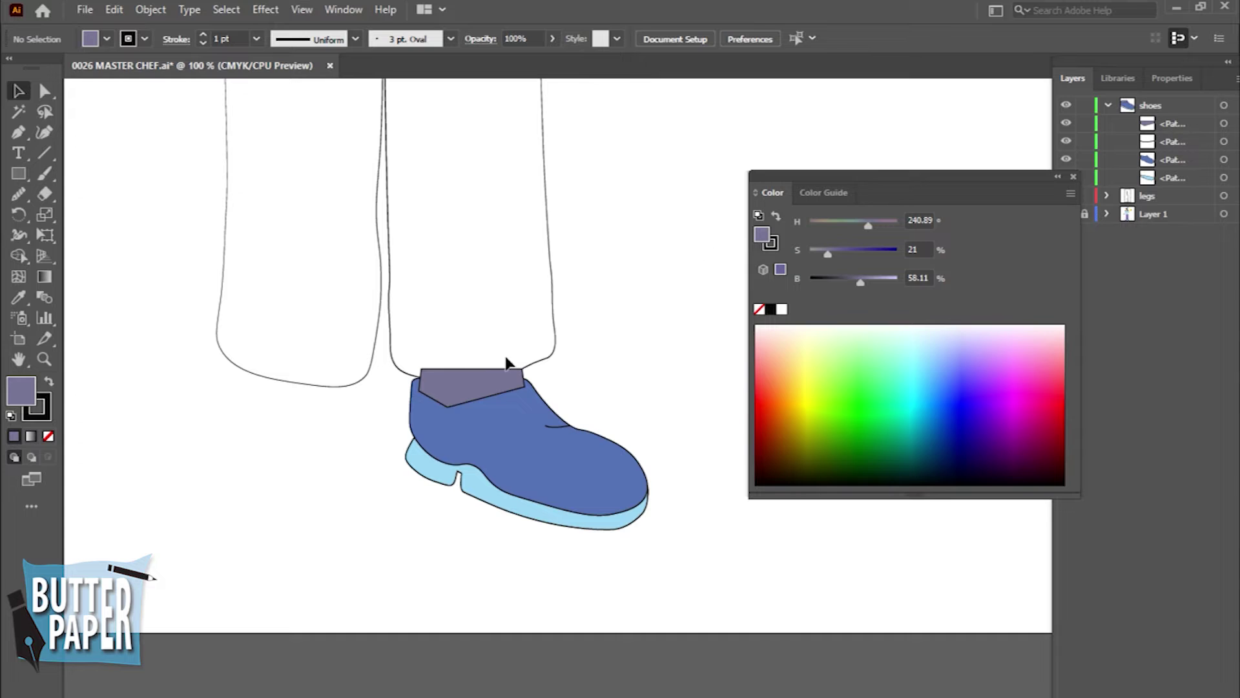
Step: Place the sock behind the shoe using the Layers panel and Send to Back
left_click(507, 373)
left_click_drag(1170, 128, 1171, 184)
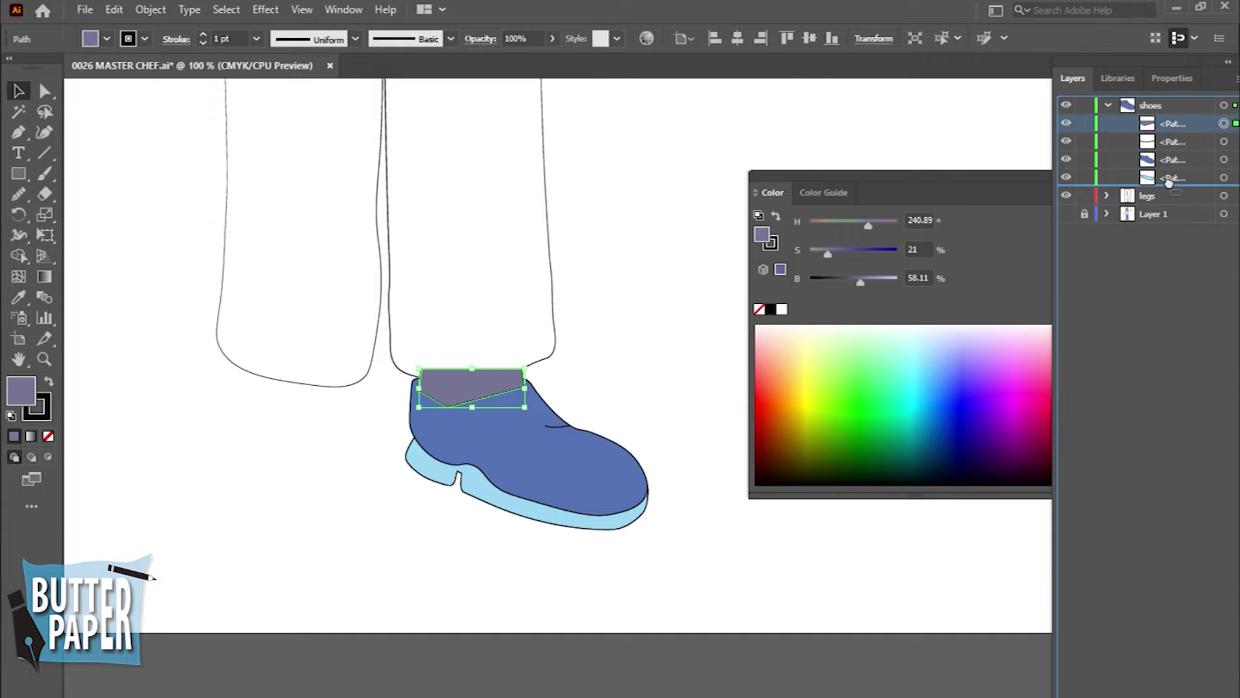
left_click(648, 345)
left_click(553, 355)
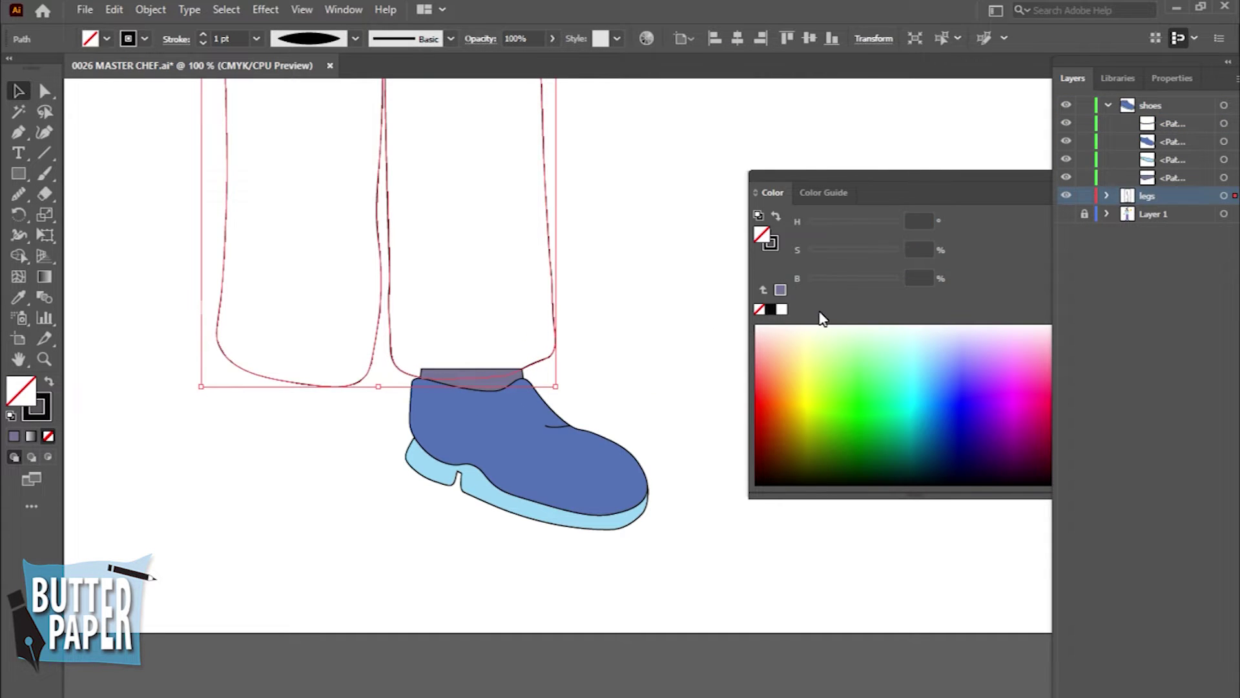
left_click(683, 405)
left_click(443, 366)
right_click(445, 368)
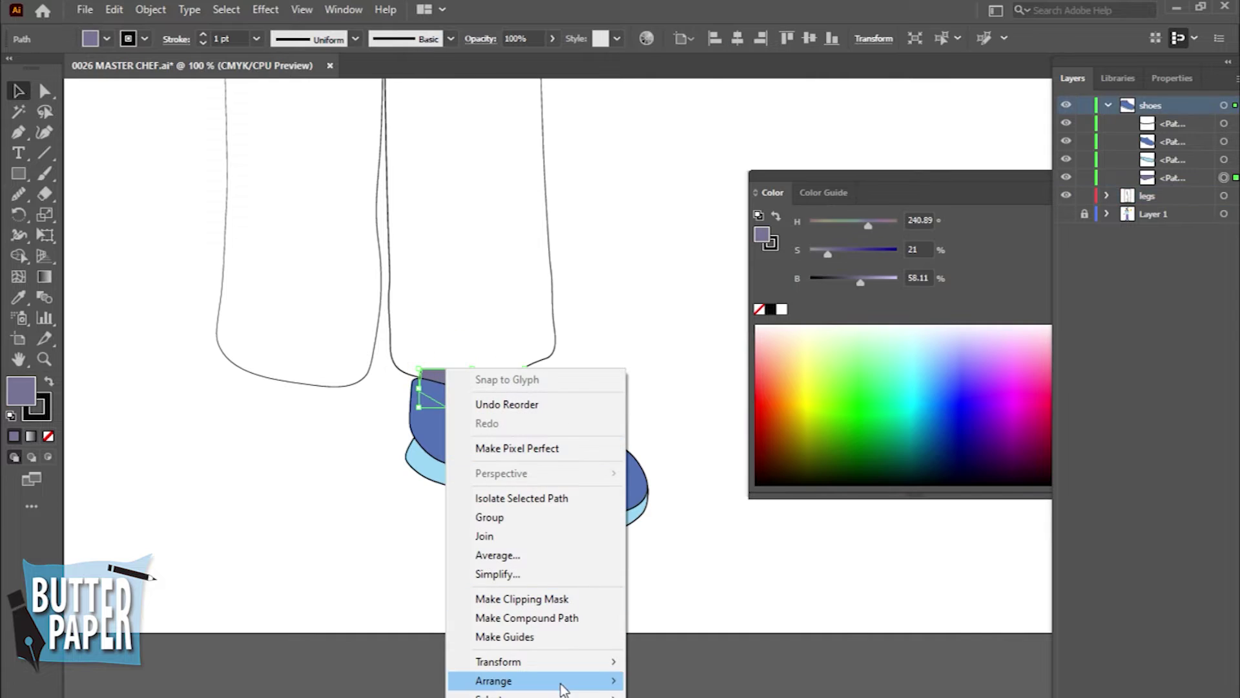
left_click(680, 656)
left_click(664, 396)
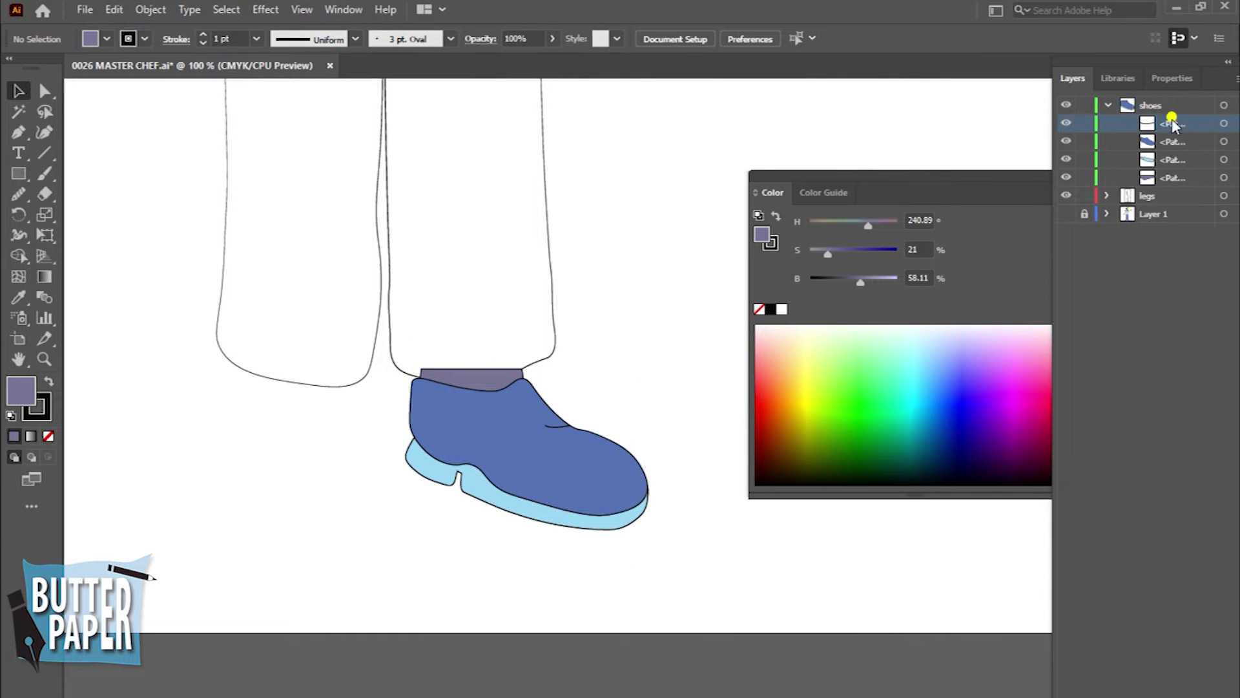
left_click(475, 375)
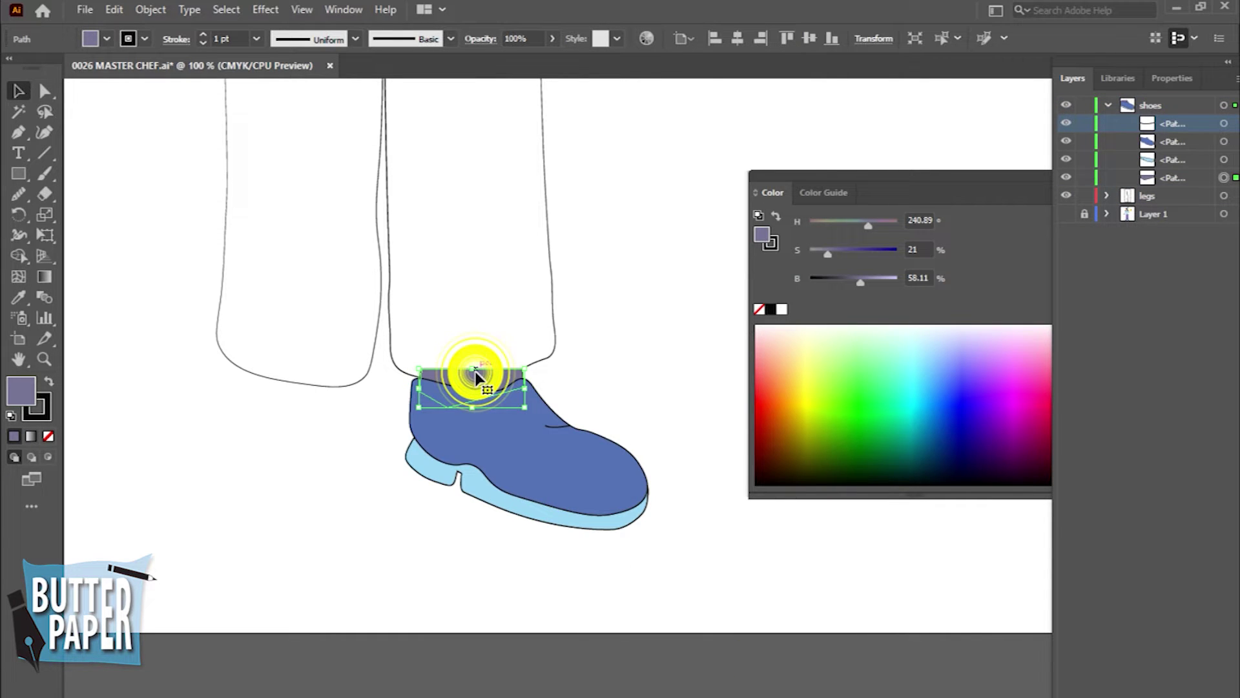
Step: Save the document, move the Color panel aside, hide the reference layer, add a layer
key("ctrl+s")
left_click(683, 388)
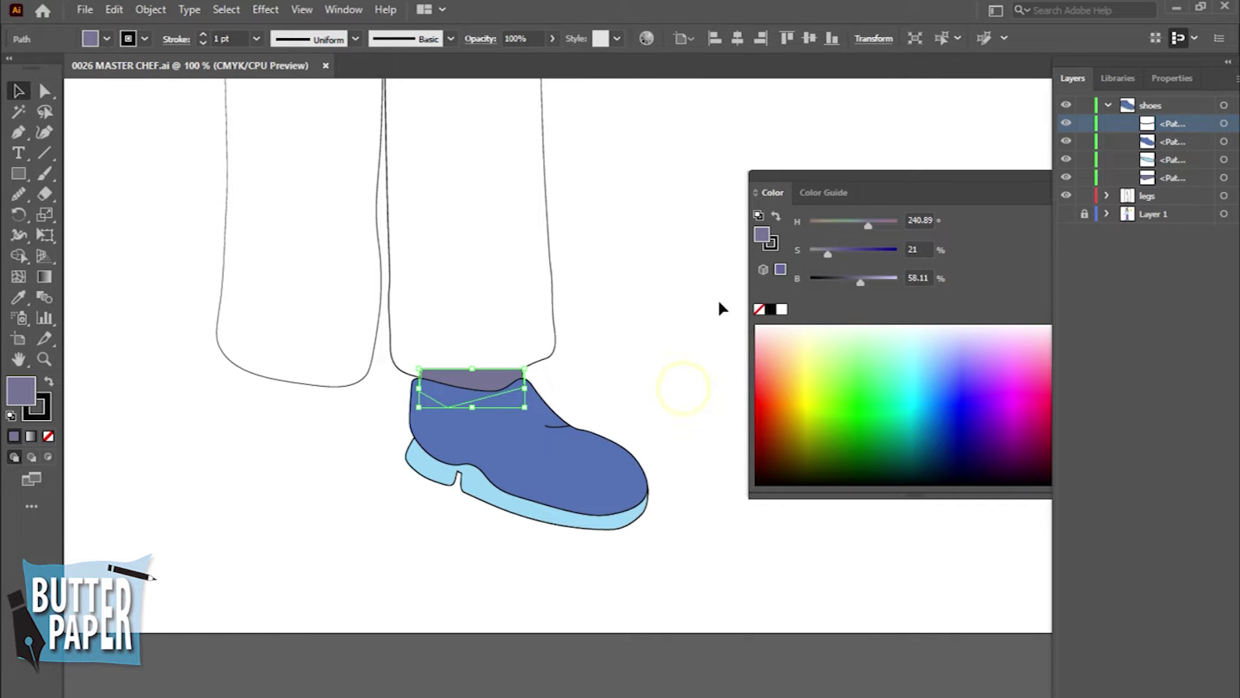
left_click_drag(893, 173, 1041, 331)
left_click(1066, 214)
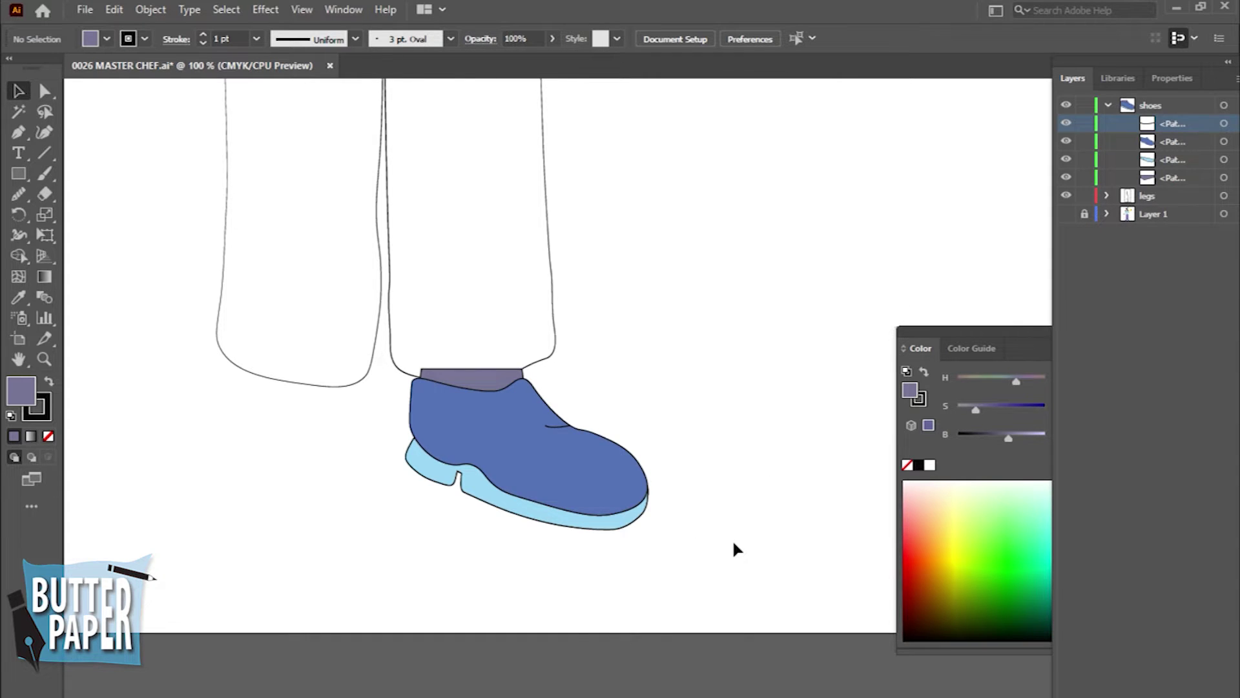
key("ctrl+l")
type("shirt")
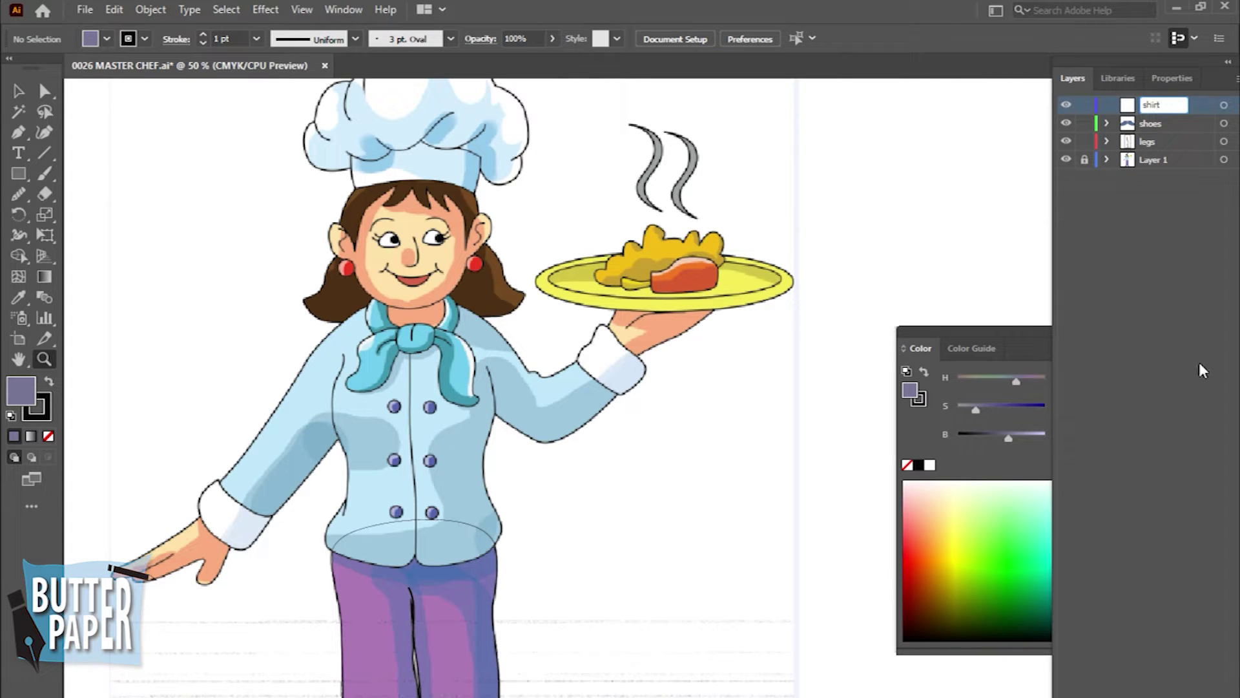
Step: Name the new layer 'shirt' and start a no-fill curvature path along the jacket's left edge
left_click(1153, 106)
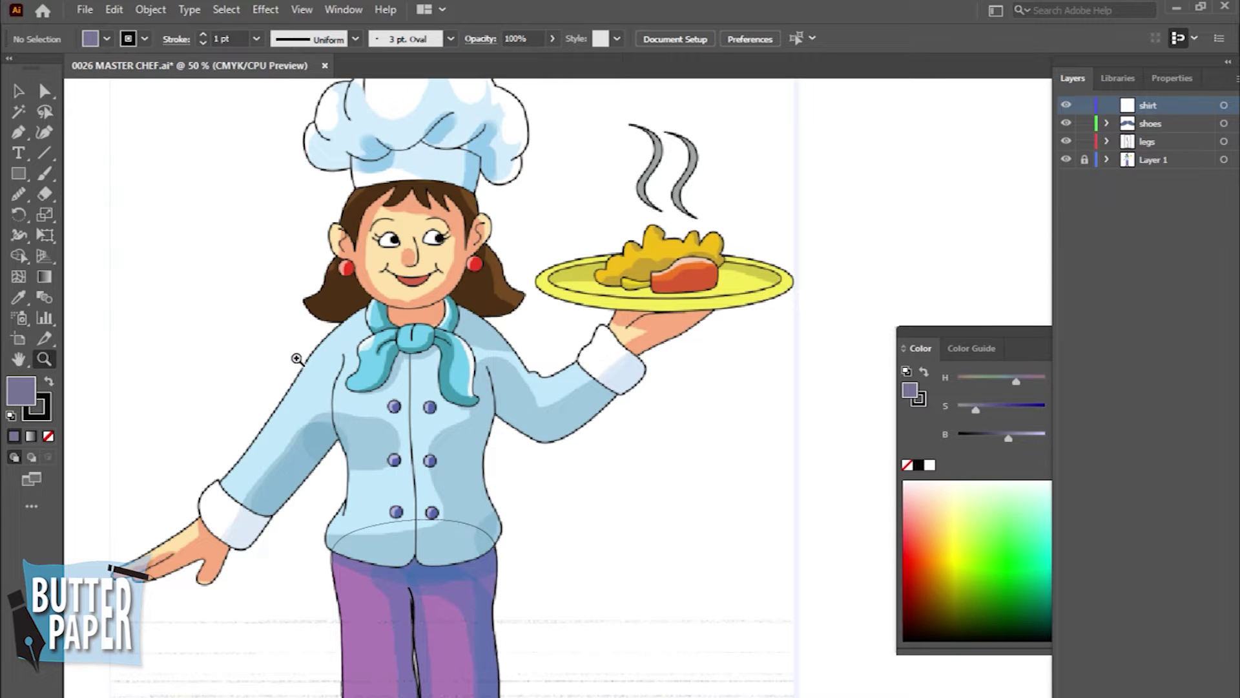
left_click(44, 132)
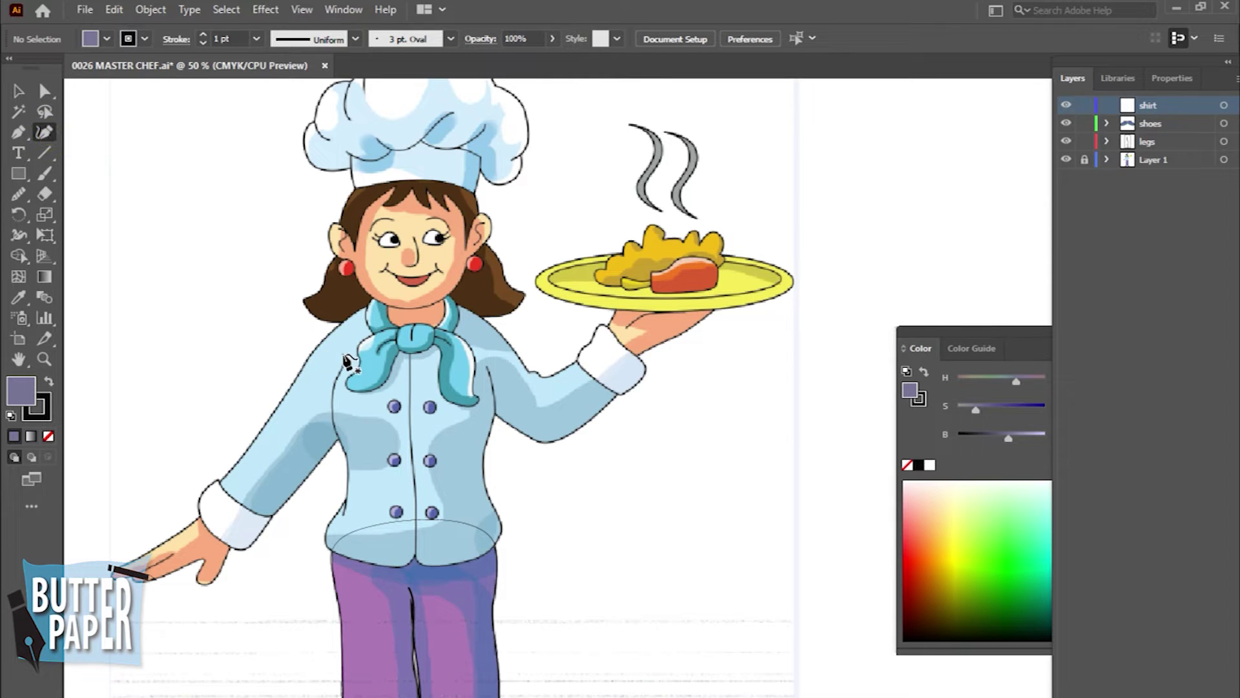
left_click(342, 353)
left_click(333, 378)
left_click(345, 452)
left_click_drag(334, 379, 331, 388)
left_click(106, 38)
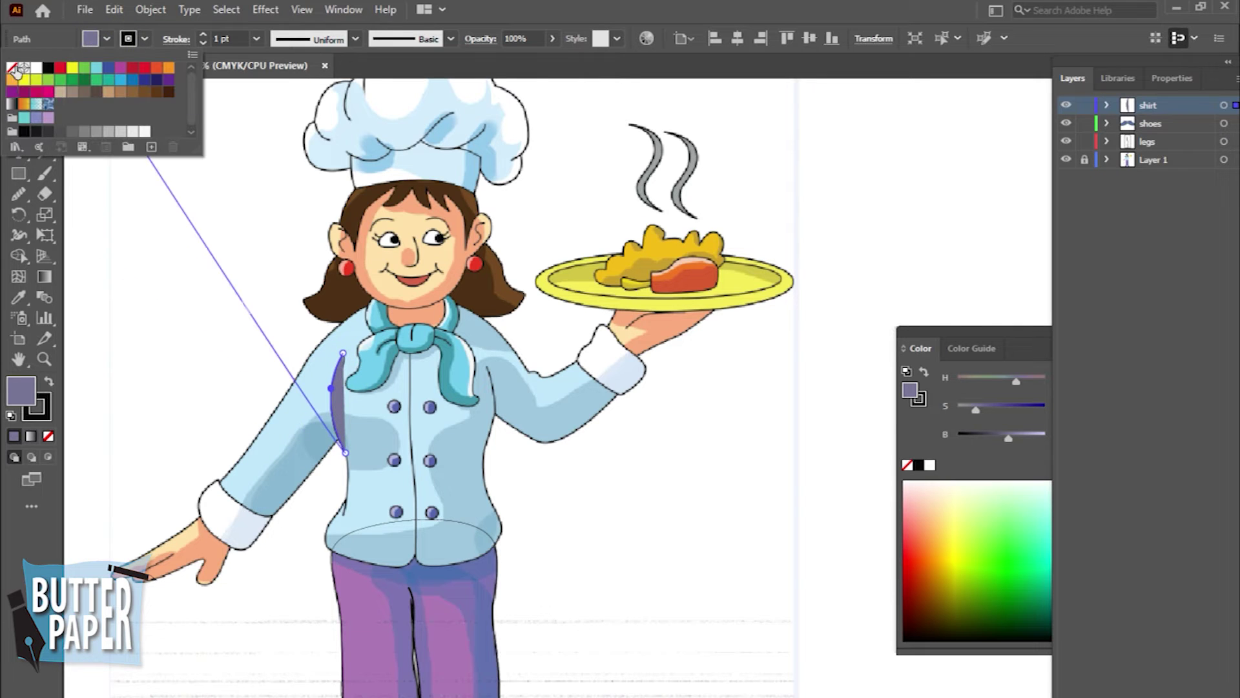
left_click(13, 67)
left_click(333, 395)
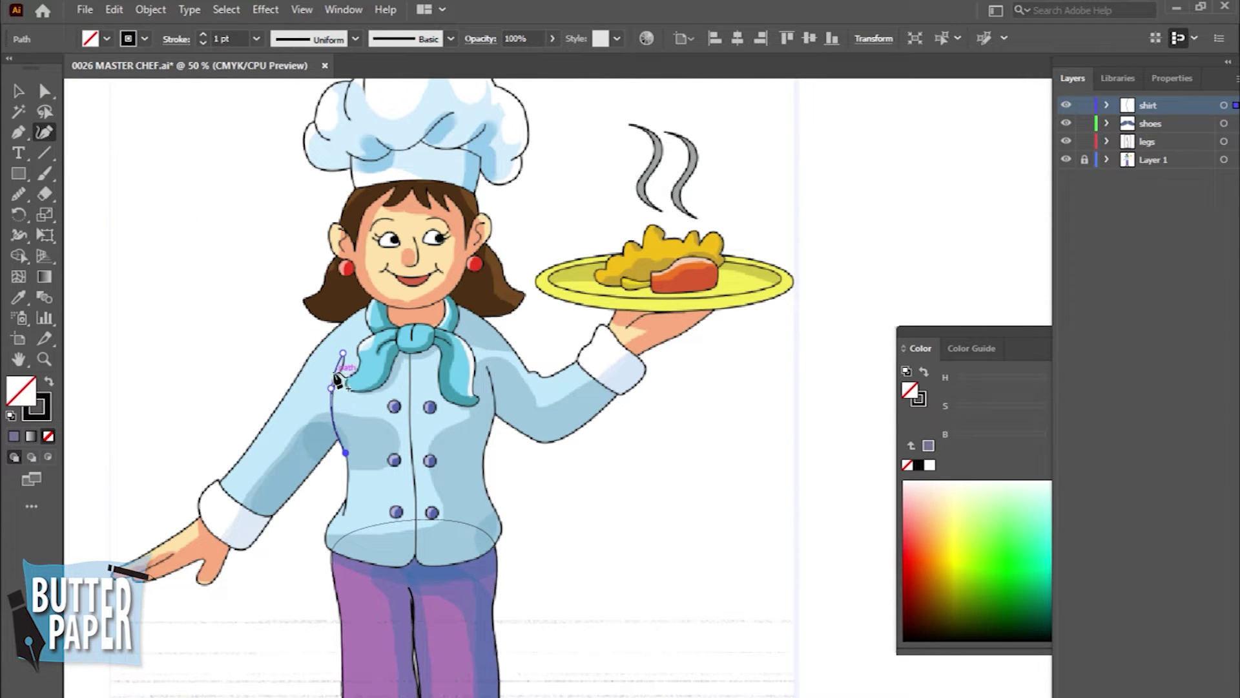
Step: Extend the jacket outline down to the hem and refine the curve of its left edge
left_click(345, 500)
left_click(342, 553)
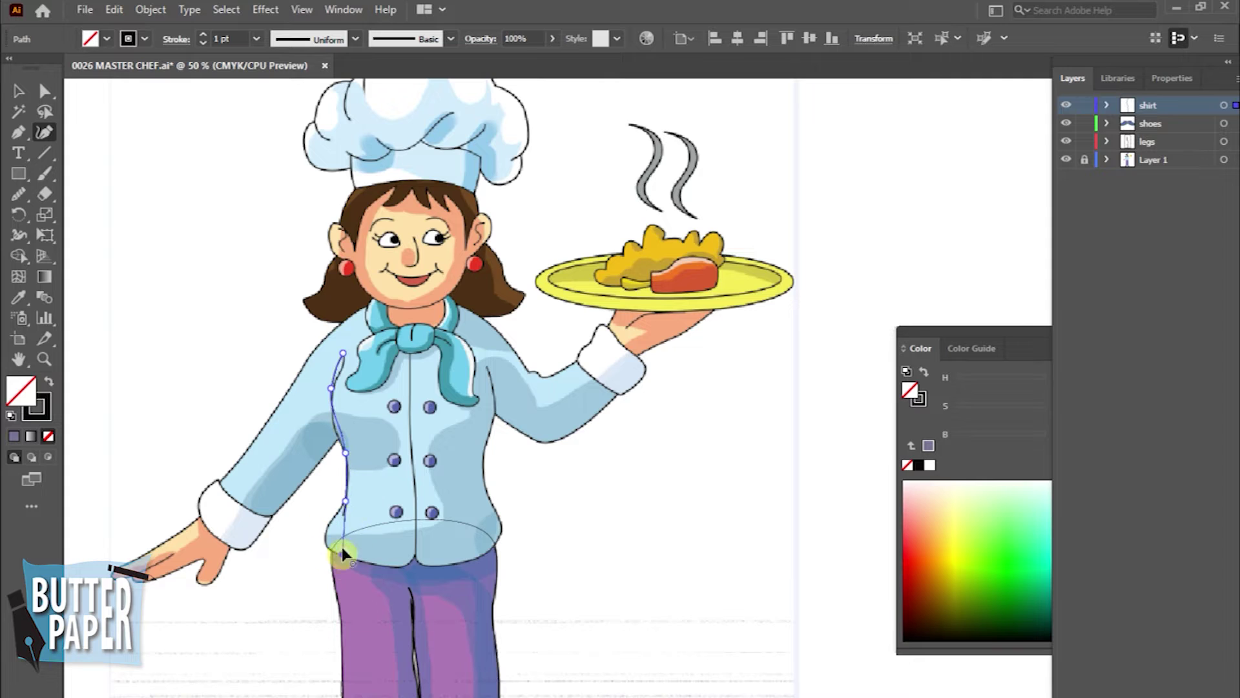
left_click_drag(345, 536, 326, 537)
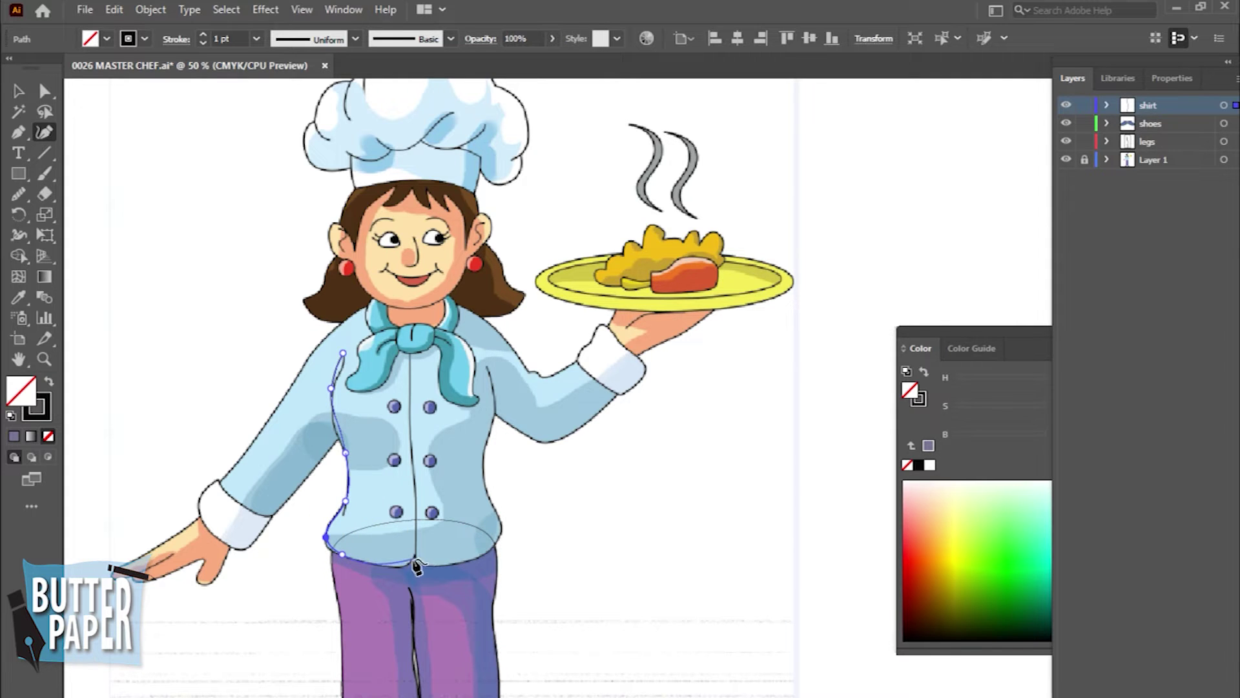
left_click(334, 426)
key("z")
left_click(595, 415)
left_click(673, 388)
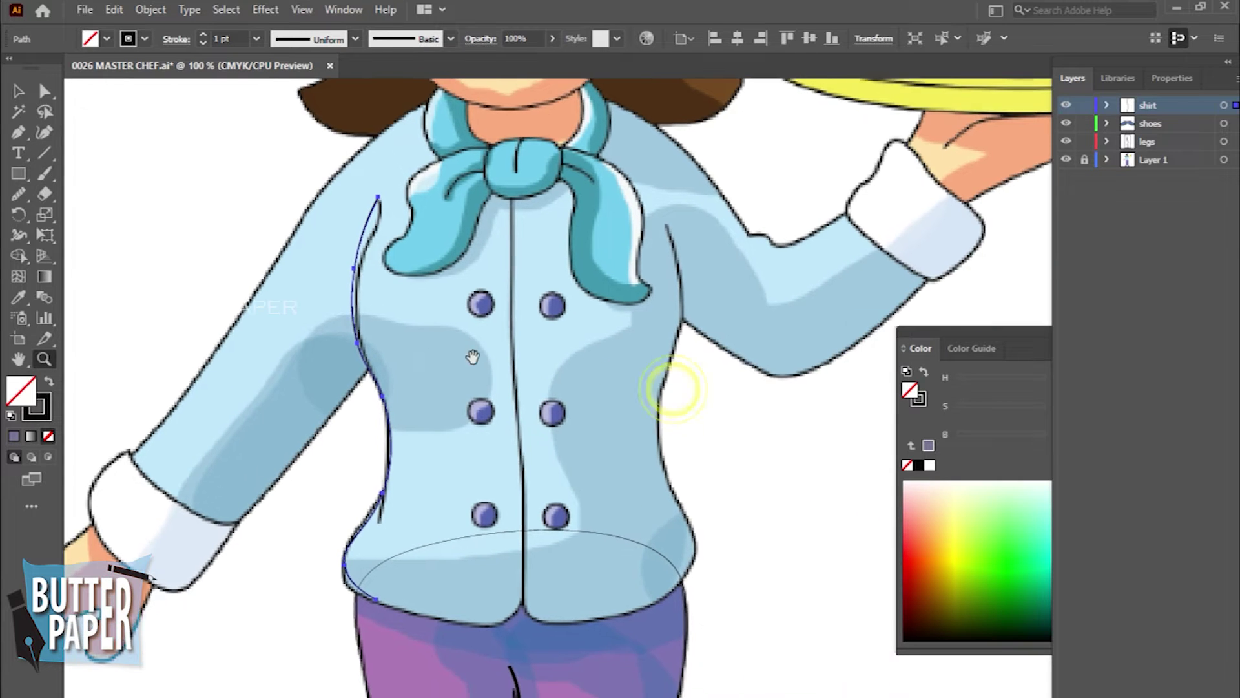
left_click(44, 132)
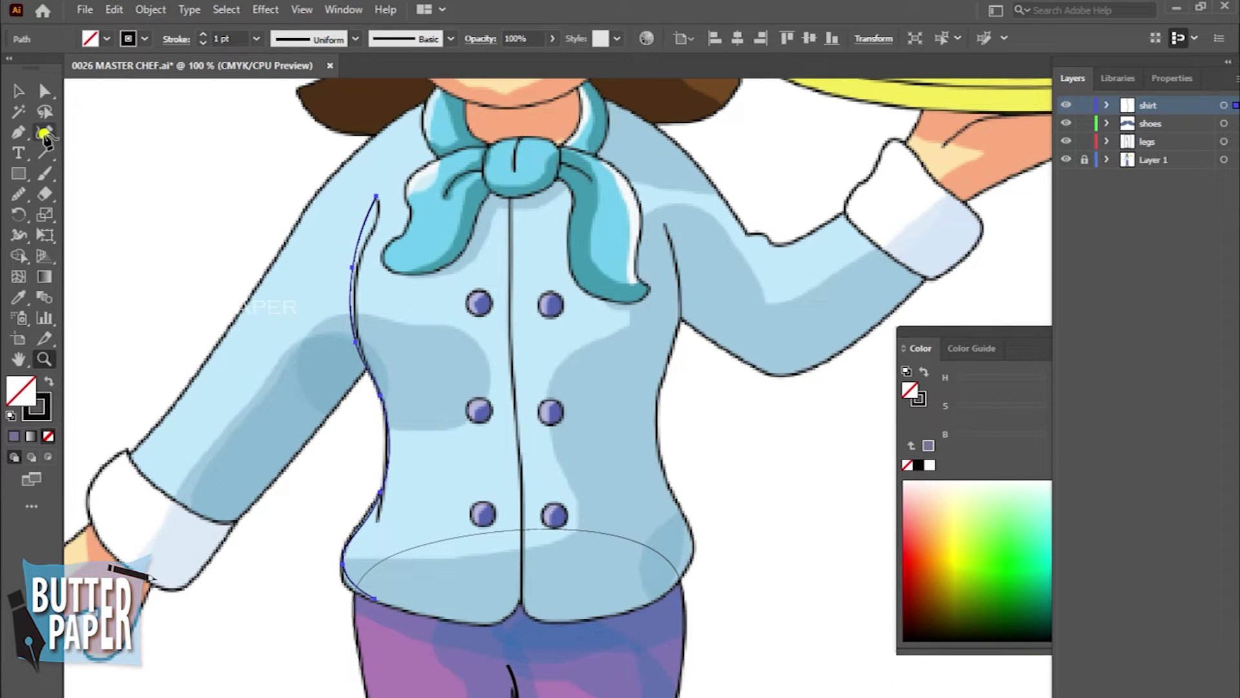
left_click(375, 221)
left_click(358, 266)
left_click(357, 267)
Step: Trace the jacket hem, including its central dip and lower left corner
left_click(520, 599)
left_click(479, 608)
left_click_drag(486, 620, 504, 620)
left_click(452, 620)
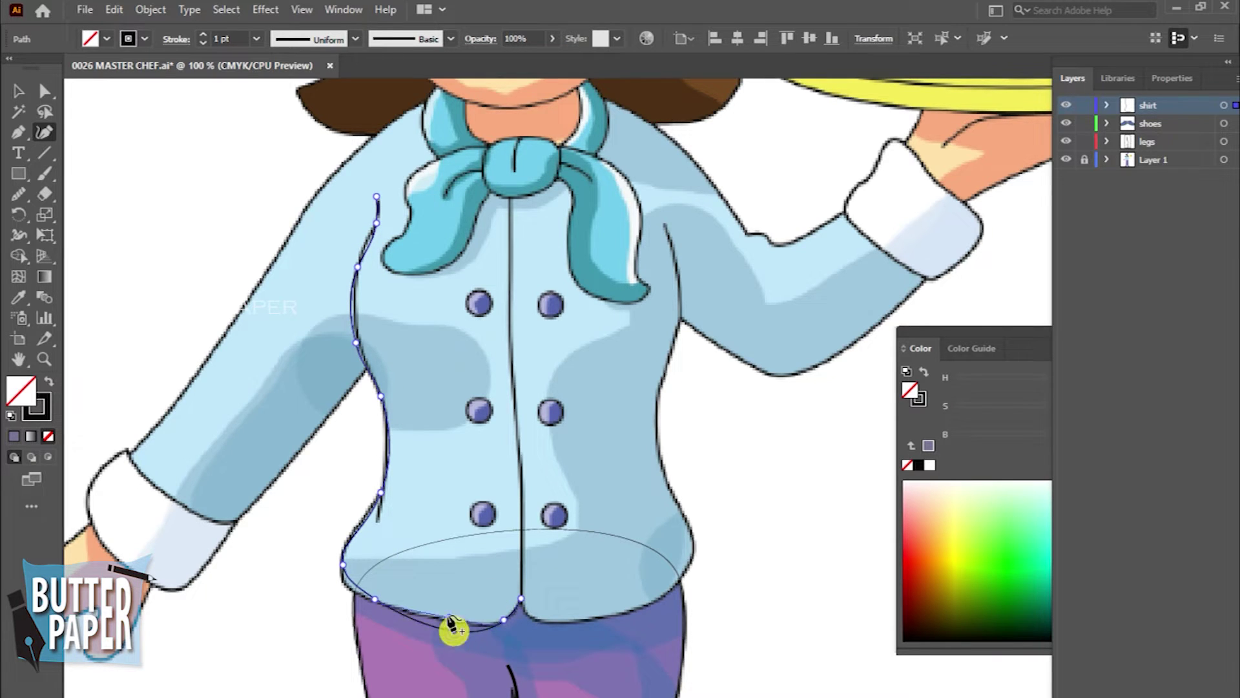
left_click(345, 578)
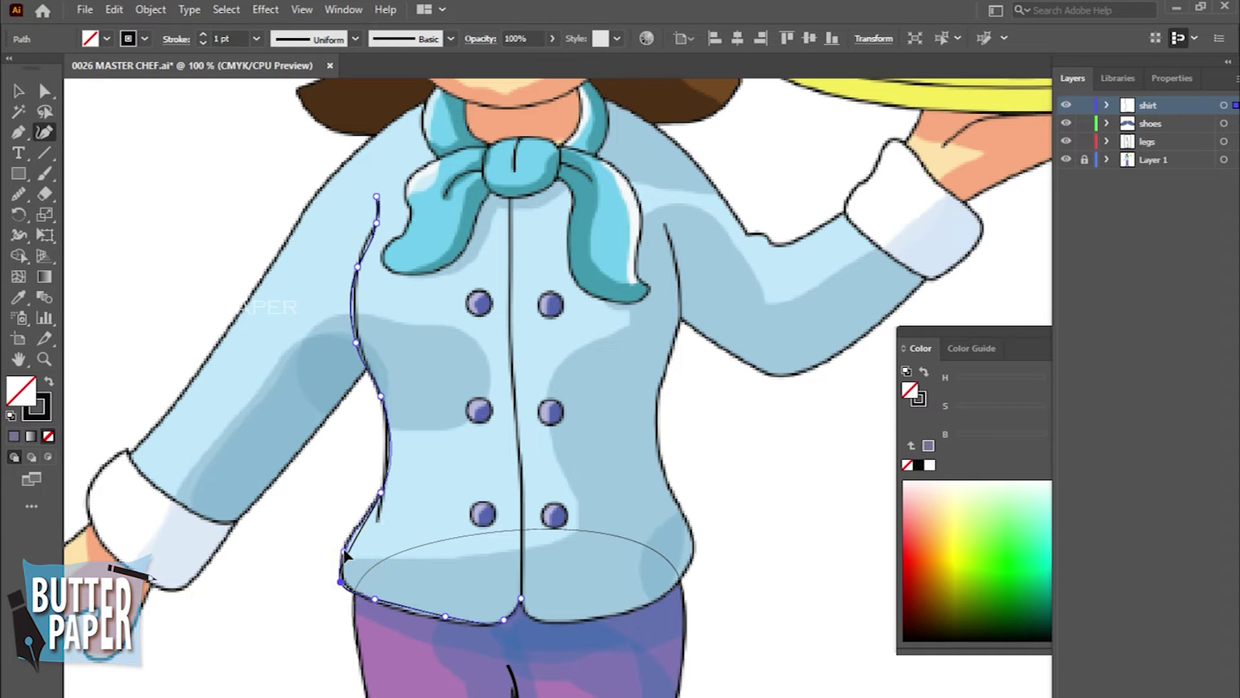
left_click(344, 583)
left_click(545, 620)
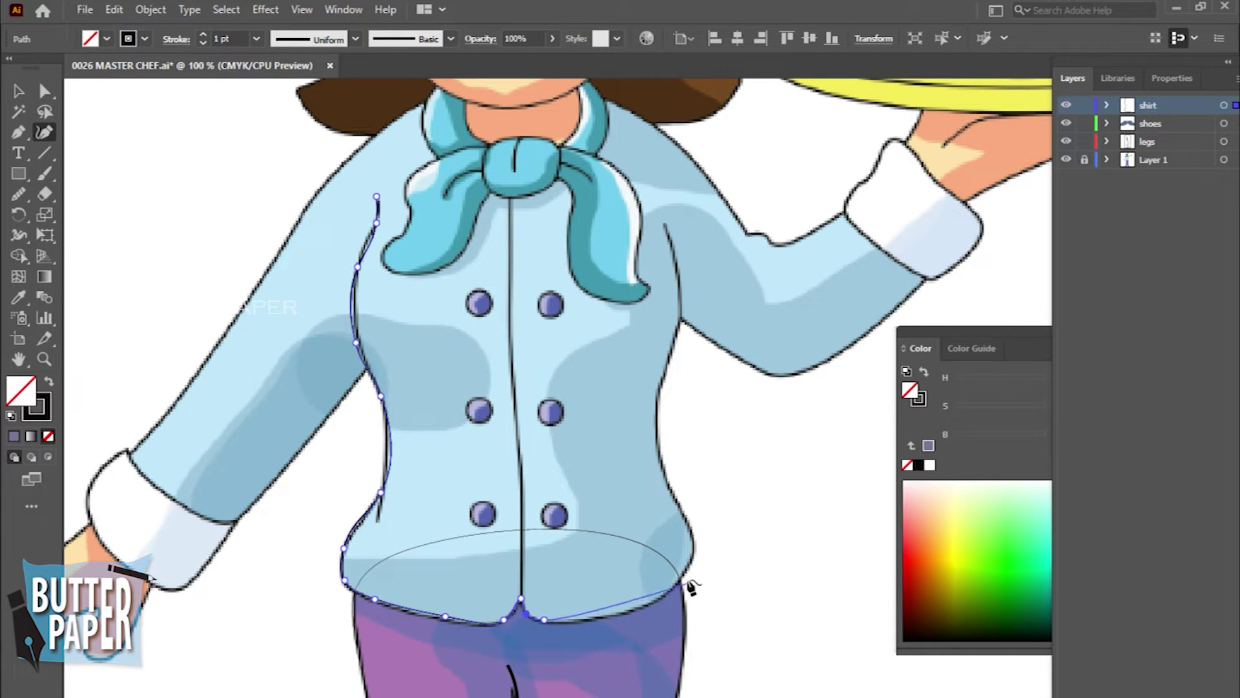
Step: Trace up the jacket's right side and across the shoulders to close the outline
left_click(695, 553)
left_click(658, 388)
left_click(667, 223)
left_click(680, 301)
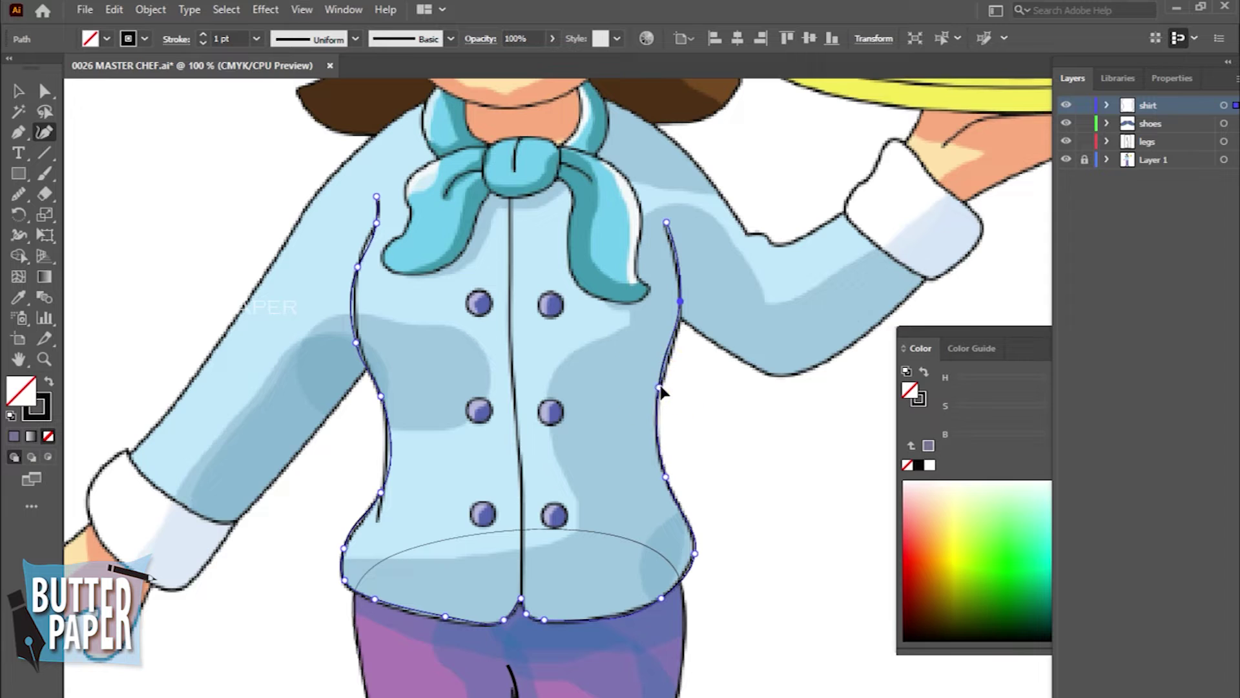
left_click(662, 131)
left_click(385, 129)
left_click(377, 195)
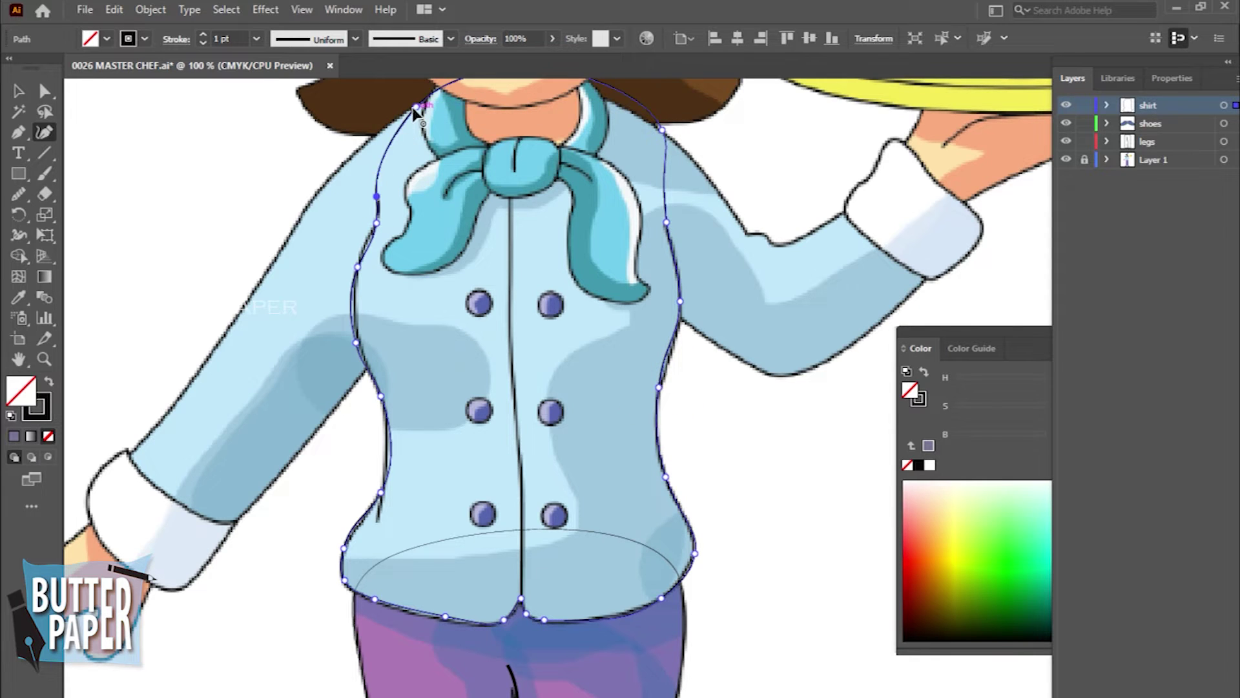
Step: Refine the jacket outline's top arc and add points to fit the left and right edges
left_click(613, 104)
left_click(662, 130)
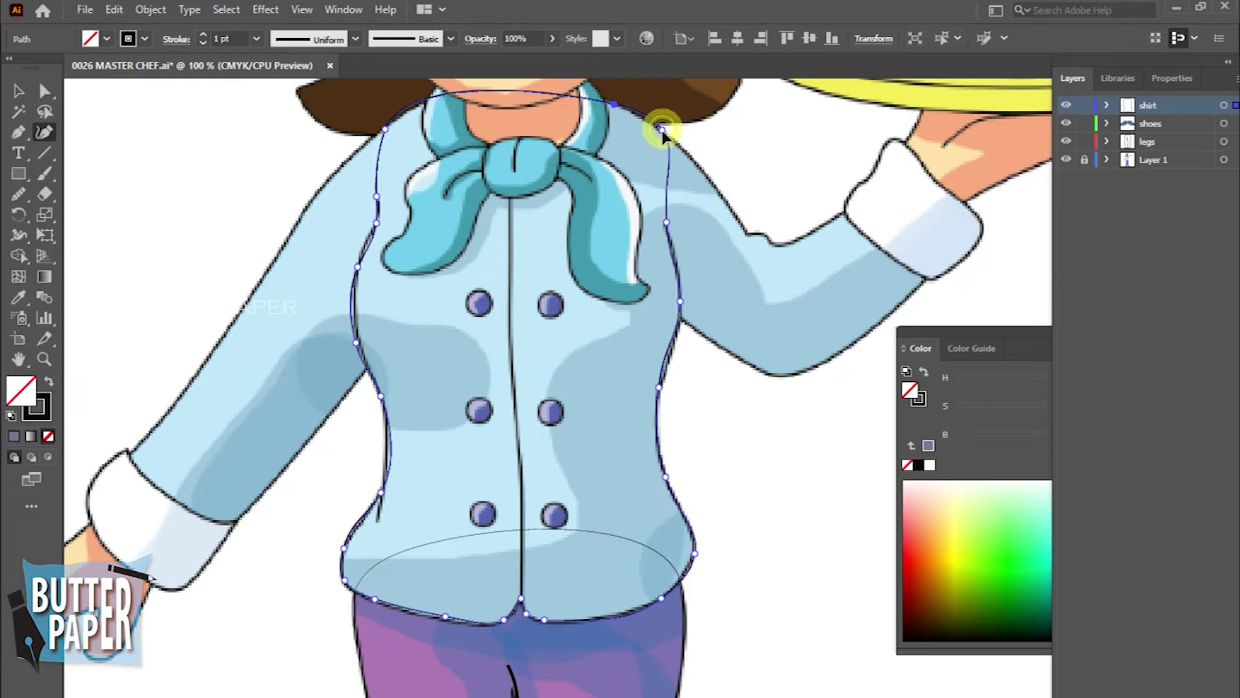
left_click(354, 307)
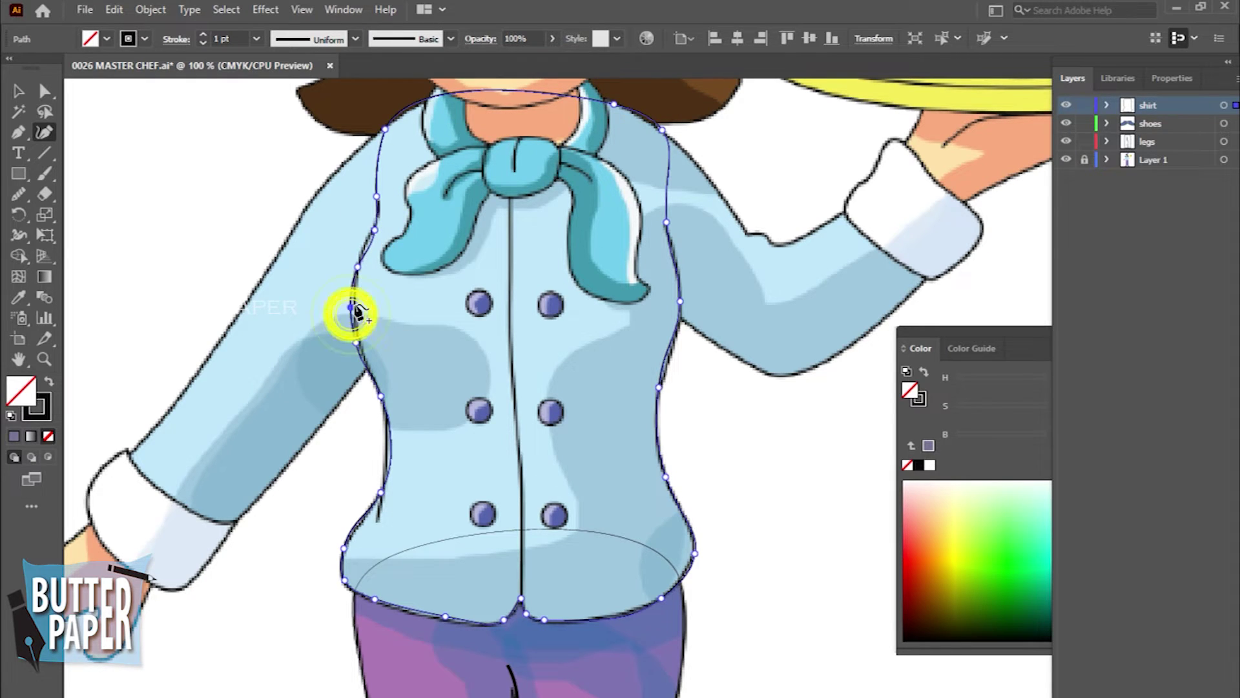
left_click(371, 235)
left_click(375, 221)
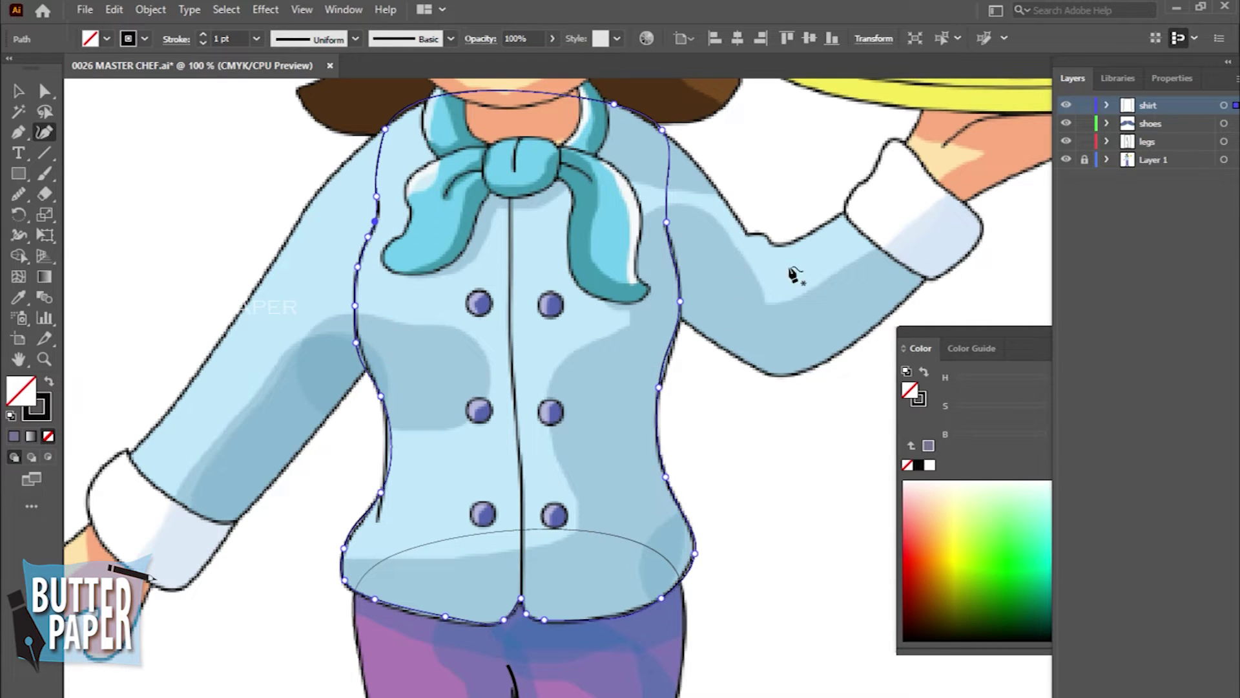
left_click(670, 355)
left_click(387, 442)
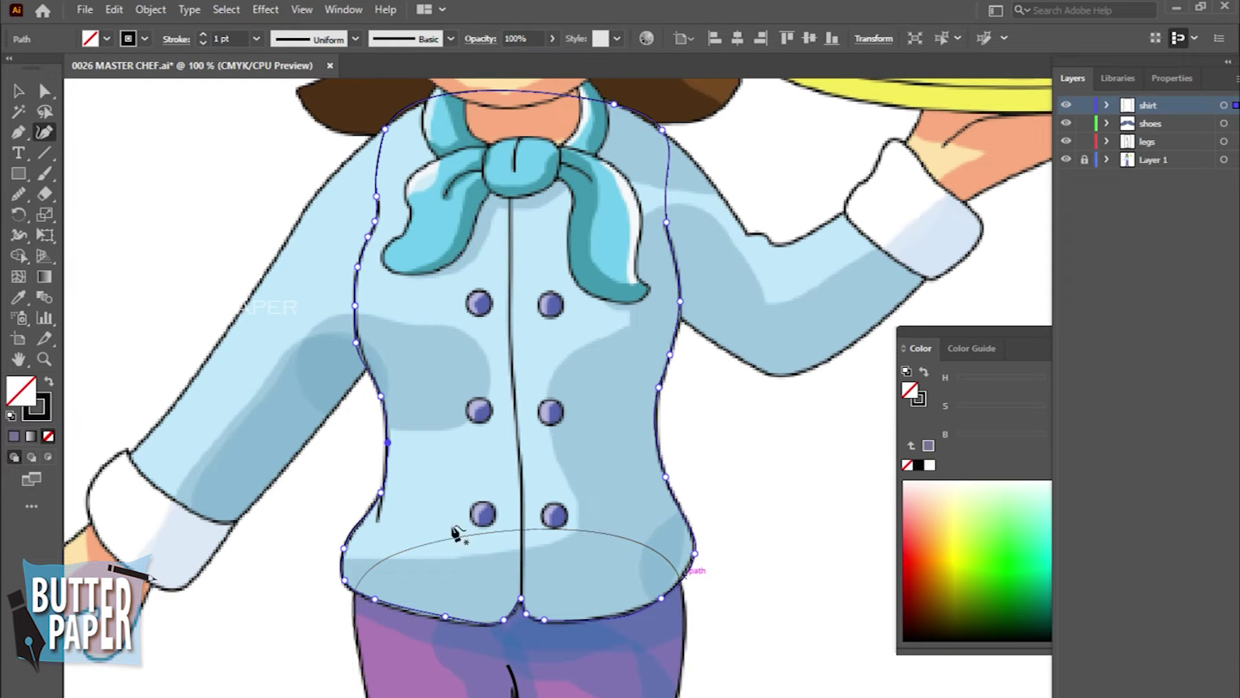
Step: Hide and show the reference artwork to check the outline, then add a new layer
left_click(19, 91)
left_click(1066, 159)
left_click(1066, 160)
left_click(1066, 160)
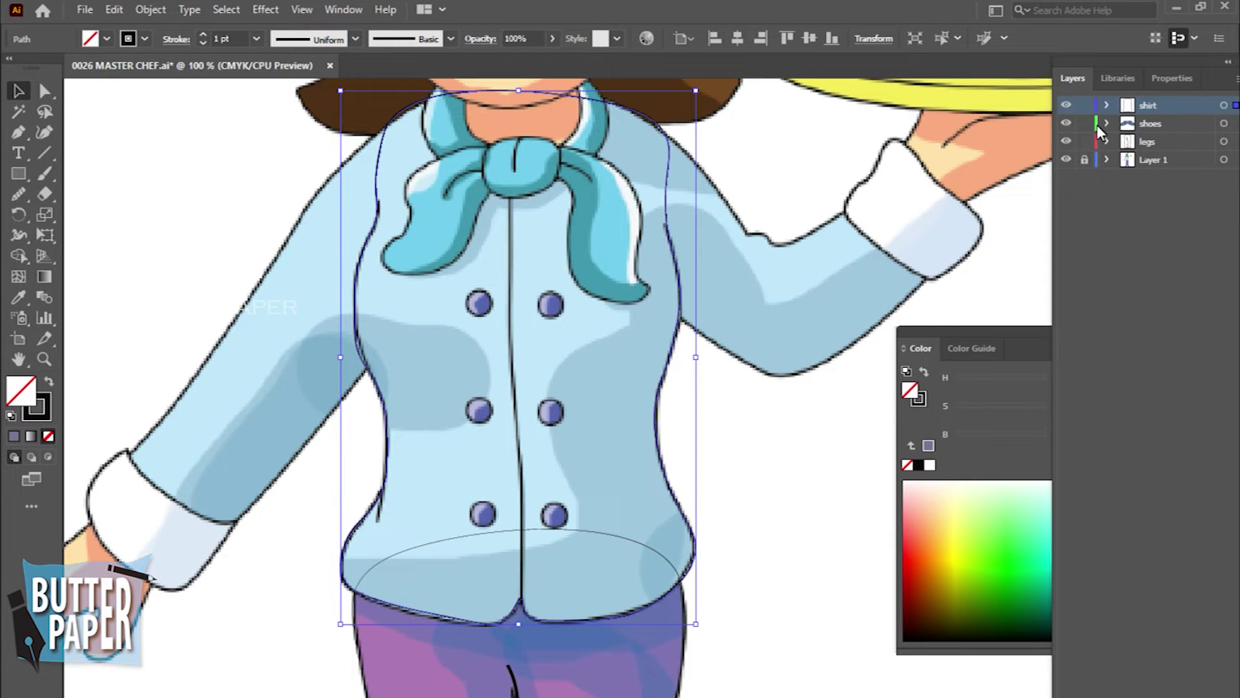
key("ctrl+l")
Step: Name the new layer 'collar' and zoom in on the collar area
type("collar")
key("Return")
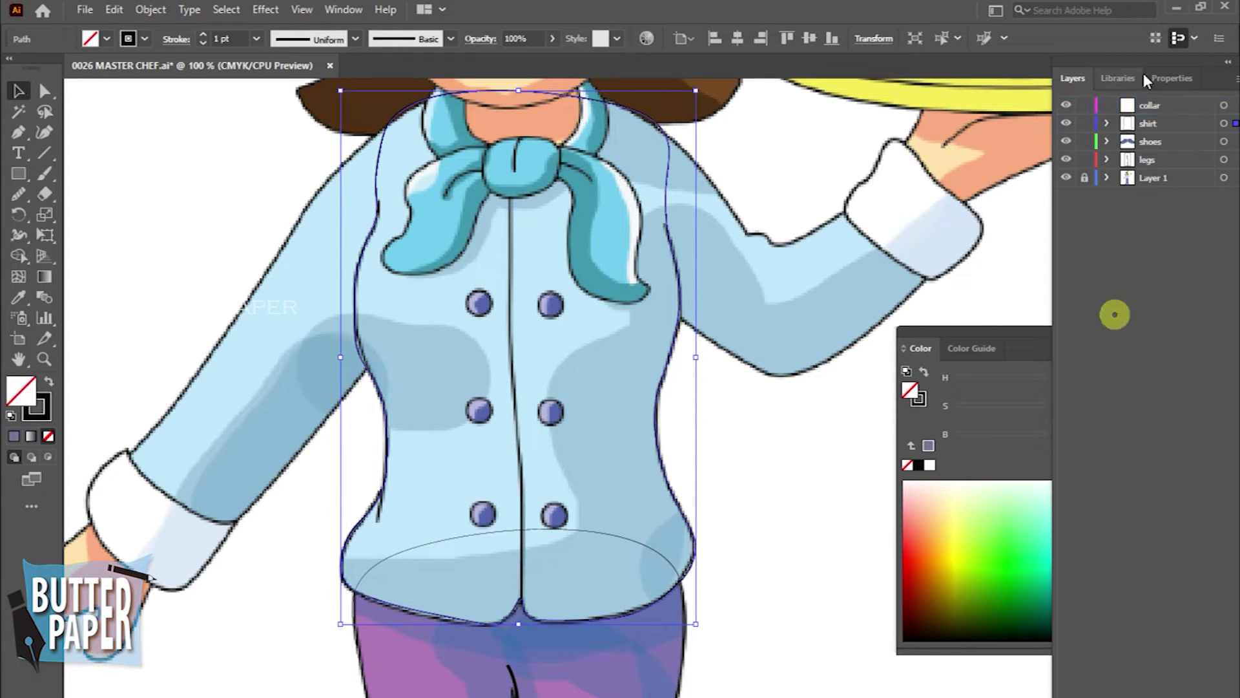
key("ctrl+equal")
key("shift+grave")
Step: Trace the left collar flap as a curved path and reshape its left side
left_click(347, 319)
left_click(323, 289)
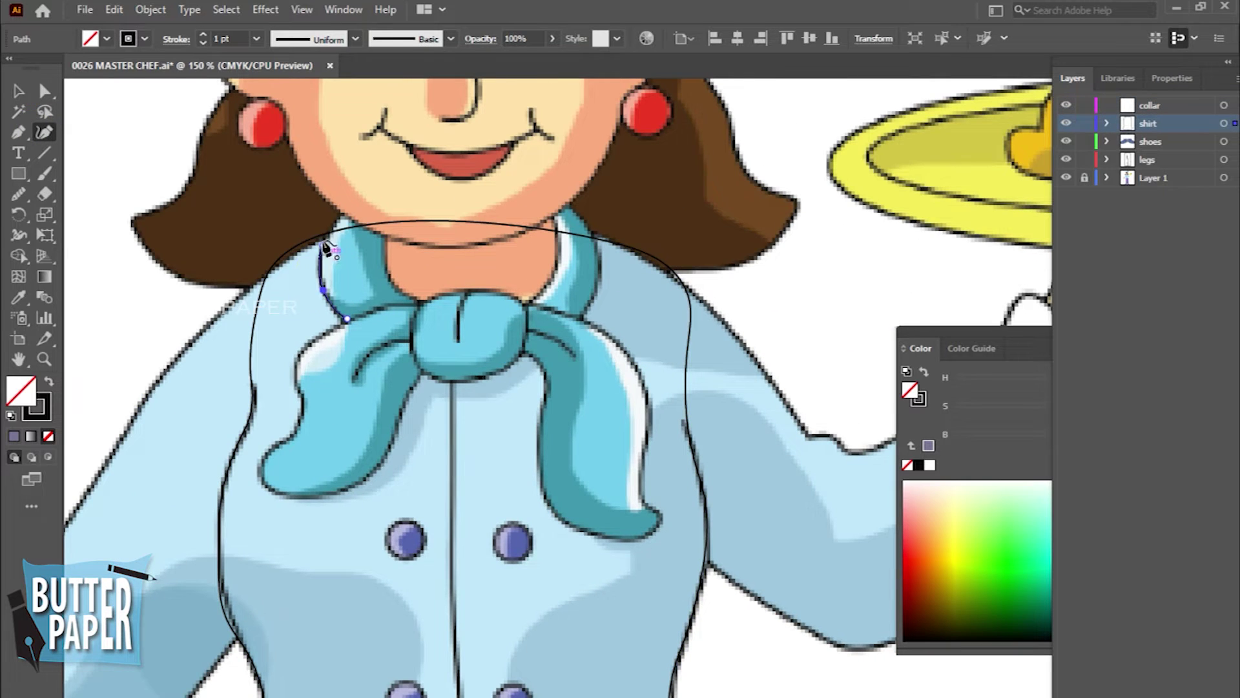
left_click(361, 225)
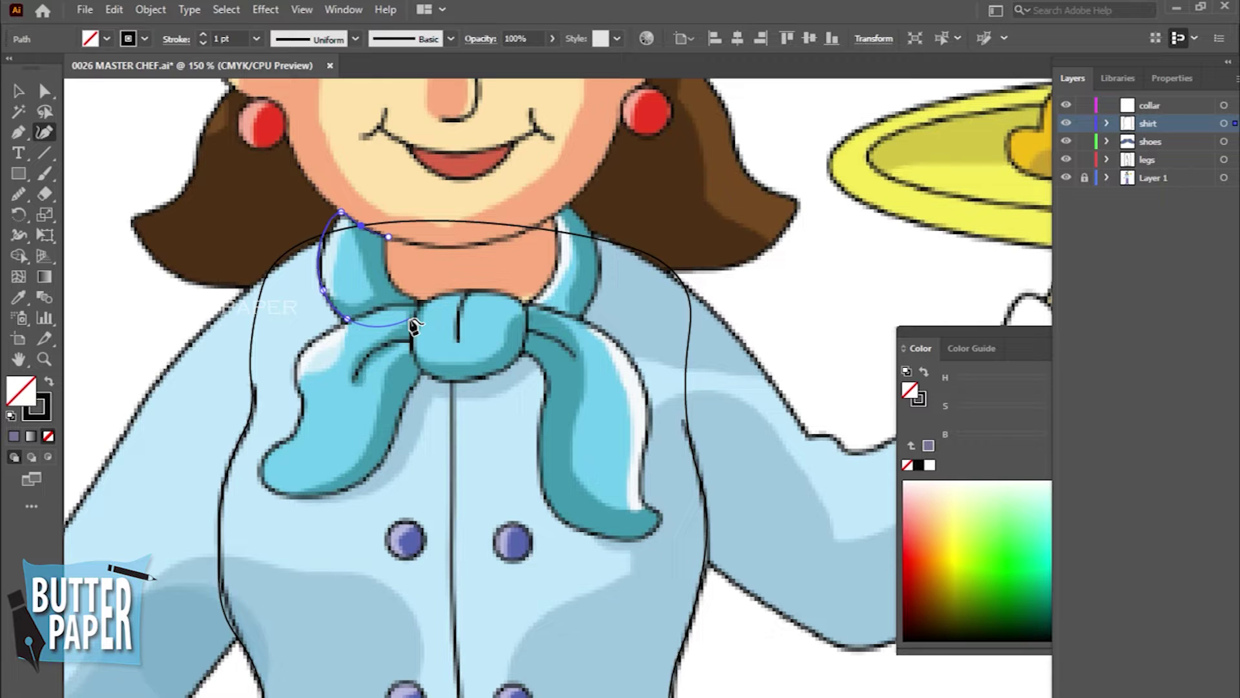
left_click(387, 276)
left_click(419, 307)
key("Escape")
key("ctrl+=")
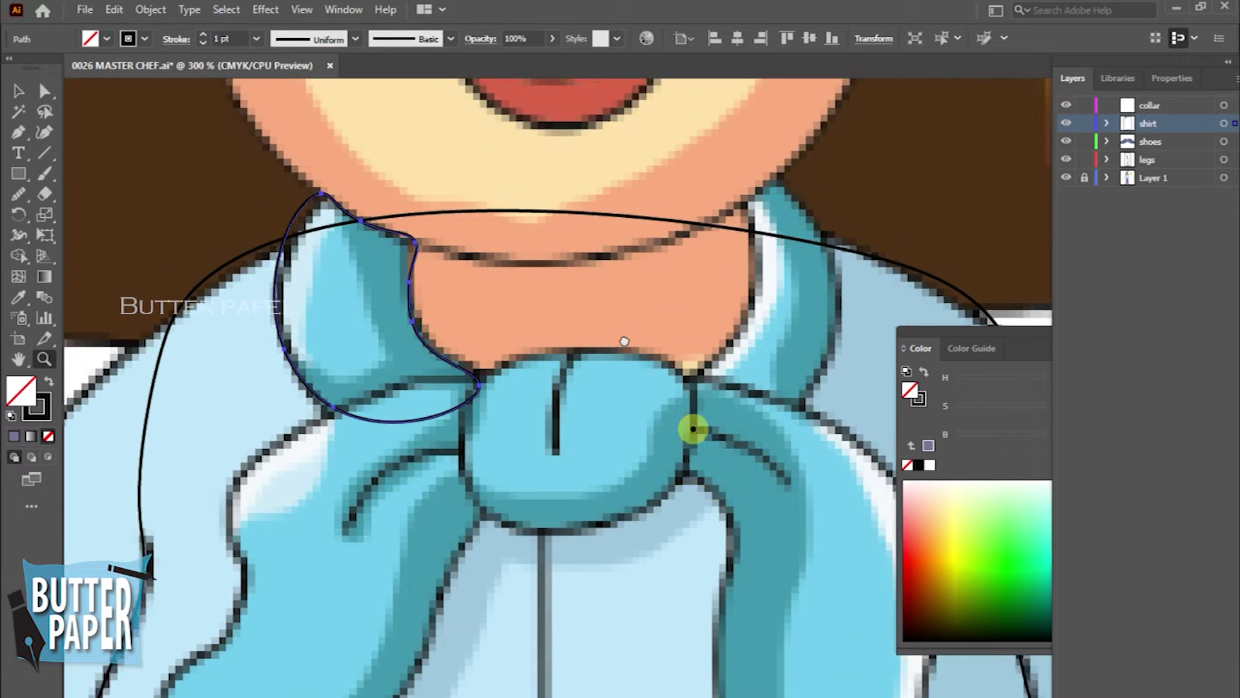
left_click_drag(289, 182, 280, 194)
left_click(393, 249)
Step: Trace the right collar flap as a closed outline, adjusting its lower corner
left_click(728, 166)
left_click(676, 343)
left_click(776, 370)
left_click(817, 244)
left_click(762, 142)
left_click(733, 277)
left_click(737, 212)
left_click_drag(677, 344, 686, 350)
left_click(763, 140)
Step: Trace the rounded bow knot and check the line inside it
left_click(17, 91)
left_click(110, 137)
left_click(45, 132)
left_click(444, 385)
left_click(664, 439)
left_click(472, 481)
left_click(601, 317)
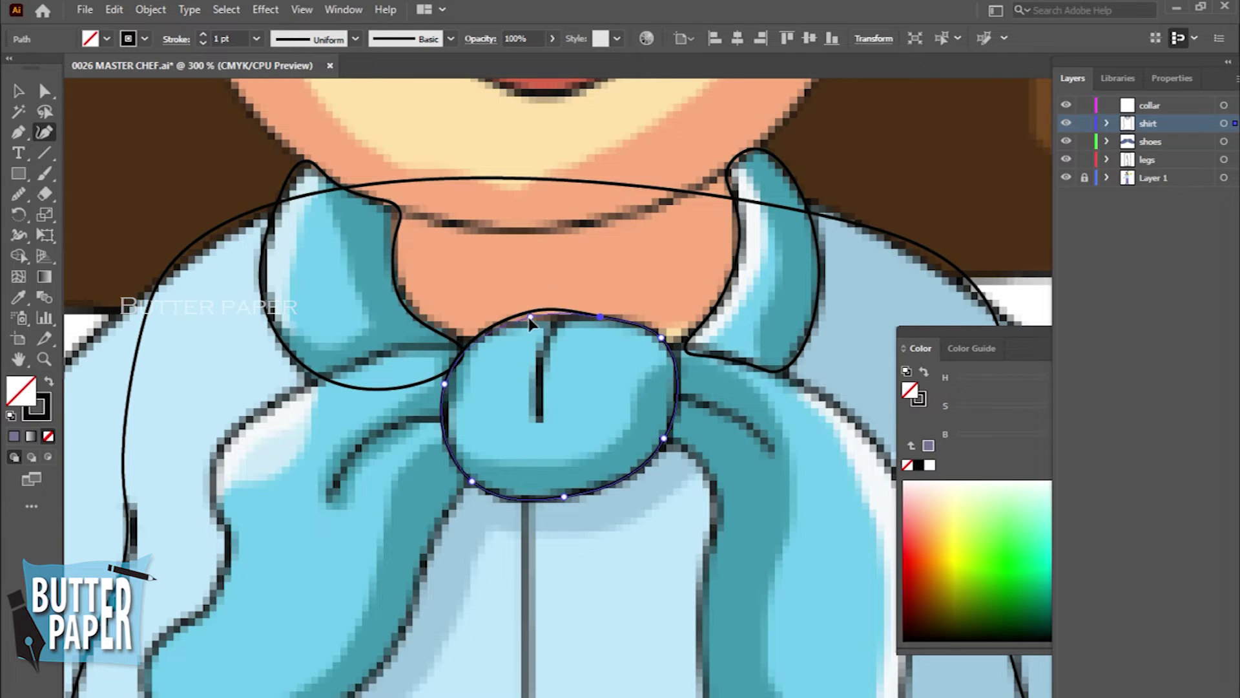
key("a")
left_click(553, 321)
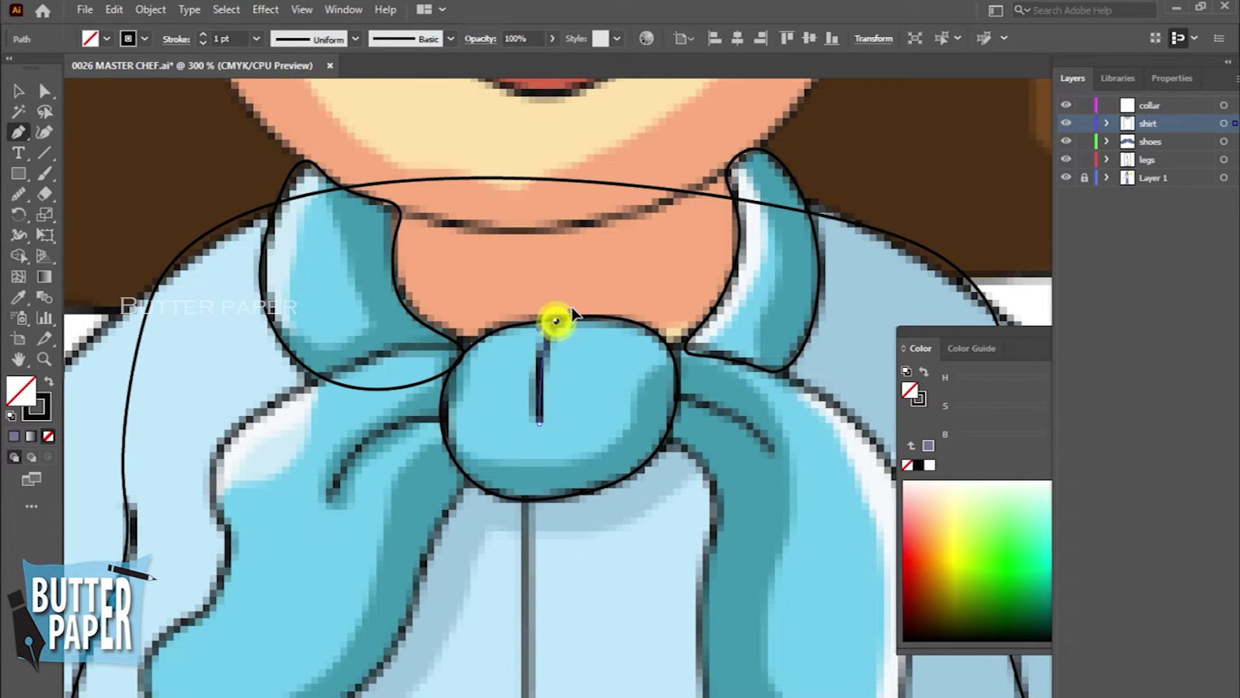
left_click(643, 434)
scroll(743, 438, "down", 3)
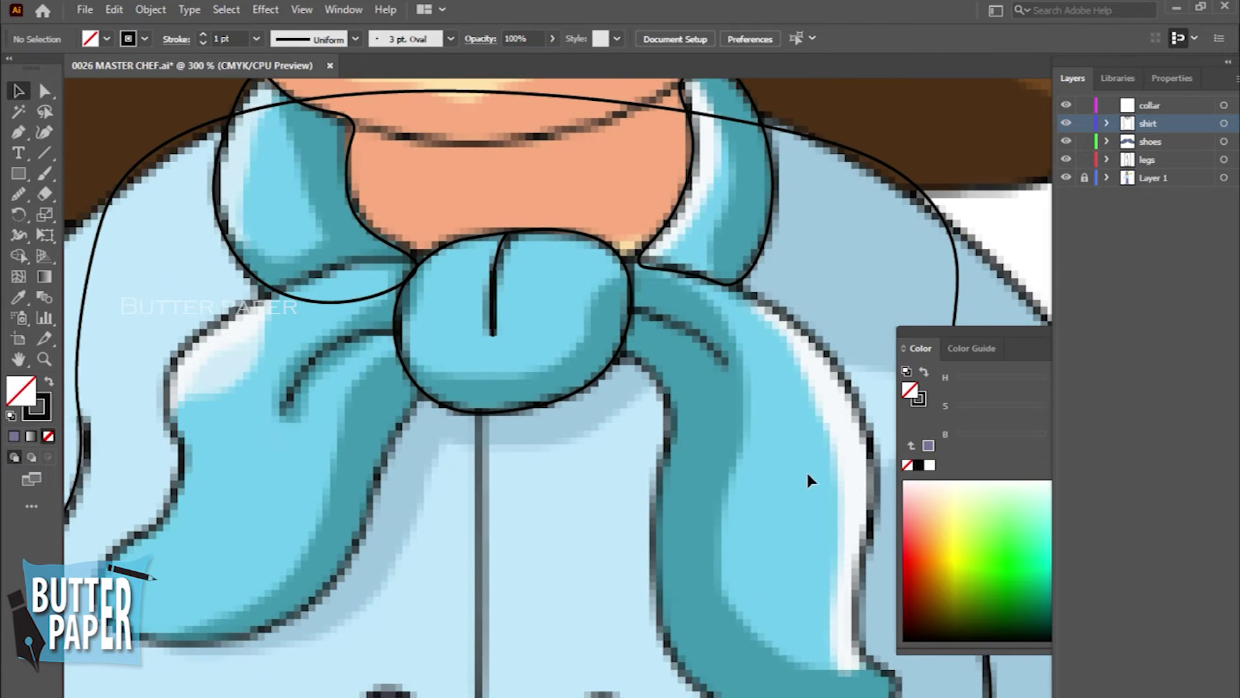
Step: Trace the left scarf end as a closed outline down to its tip and back
left_click(1149, 105)
left_click(43, 132)
left_click(384, 260)
left_click(170, 351)
left_click(177, 446)
left_click(110, 556)
left_click(170, 496)
left_click_drag(170, 351, 167, 378)
left_click(145, 638)
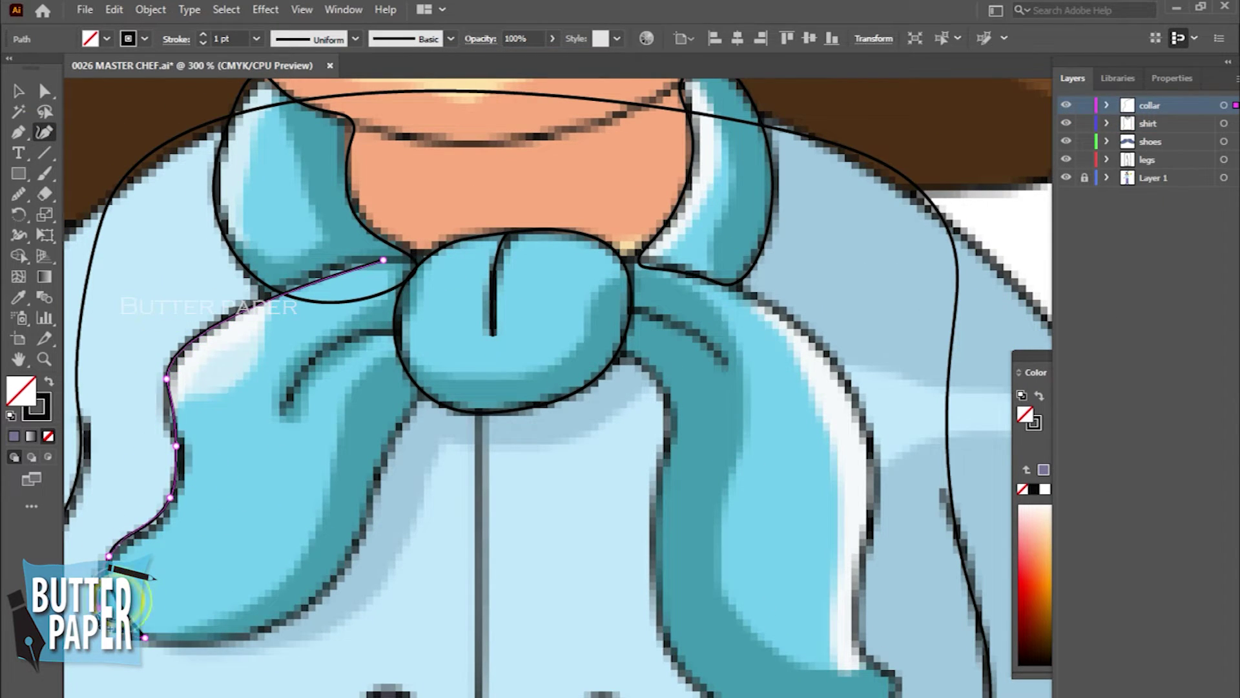
left_click(338, 573)
left_click(392, 443)
left_click(431, 385)
left_click(431, 272)
left_click(384, 260)
left_click(246, 302)
Step: Trace the right scarf end as a closed outline and refine its outer edge
left_click(44, 132)
left_click(605, 339)
left_click(665, 396)
left_click(661, 464)
left_click(666, 638)
left_click(898, 694)
left_click(876, 497)
left_click(751, 294)
left_click(609, 263)
left_click(605, 339)
left_click(868, 656)
left_click(858, 598)
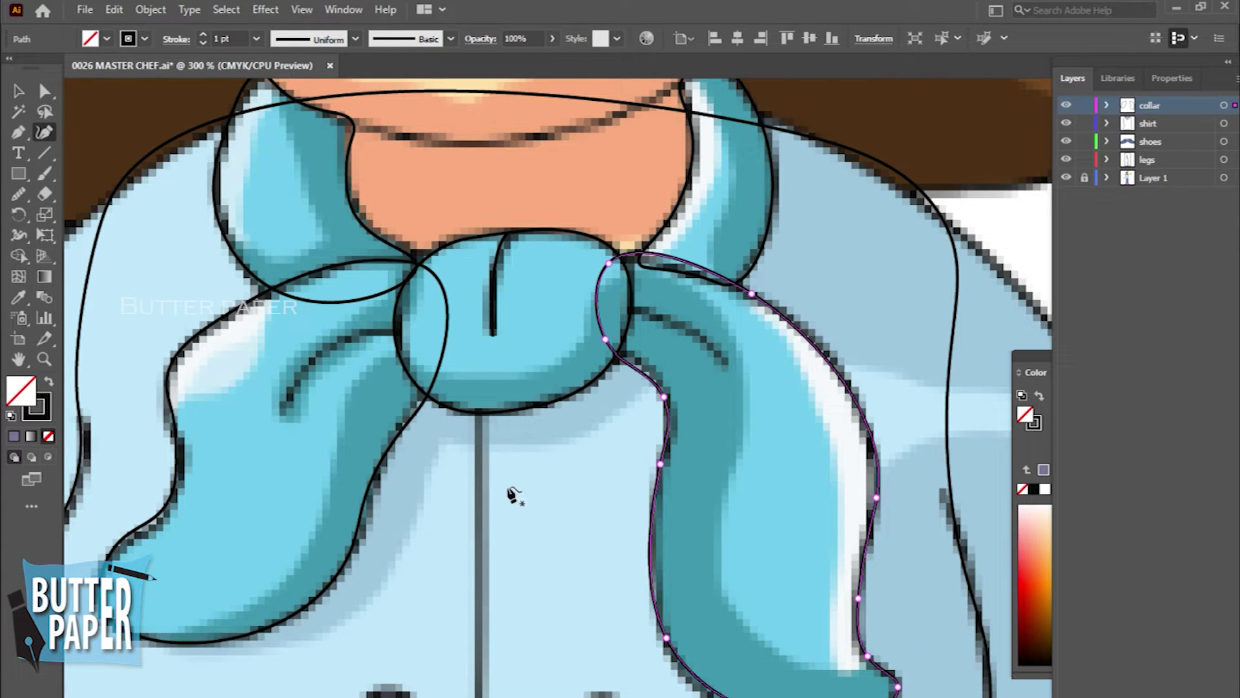
Step: Draw the scarf fold crease lines, then deselect and zoom out to the torso
left_click_drag(393, 335, 459, 357)
left_click(284, 412)
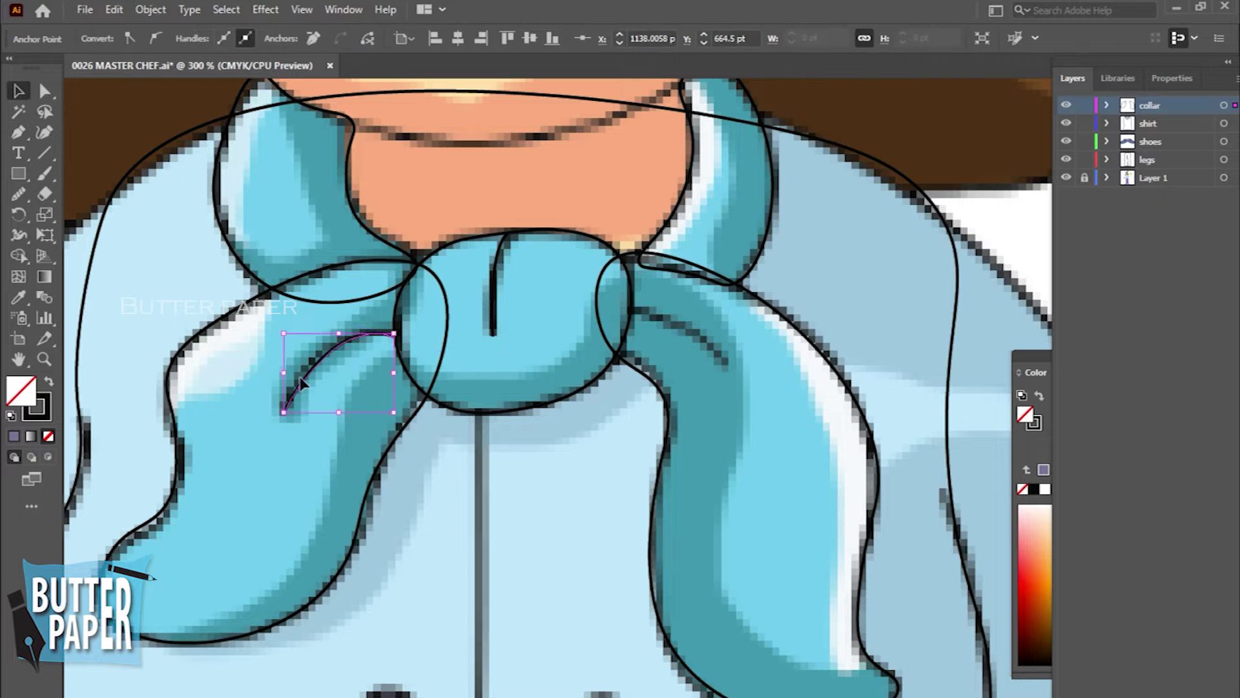
left_click(635, 317)
left_click_drag(727, 362, 807, 370)
key("v")
left_click(775, 490)
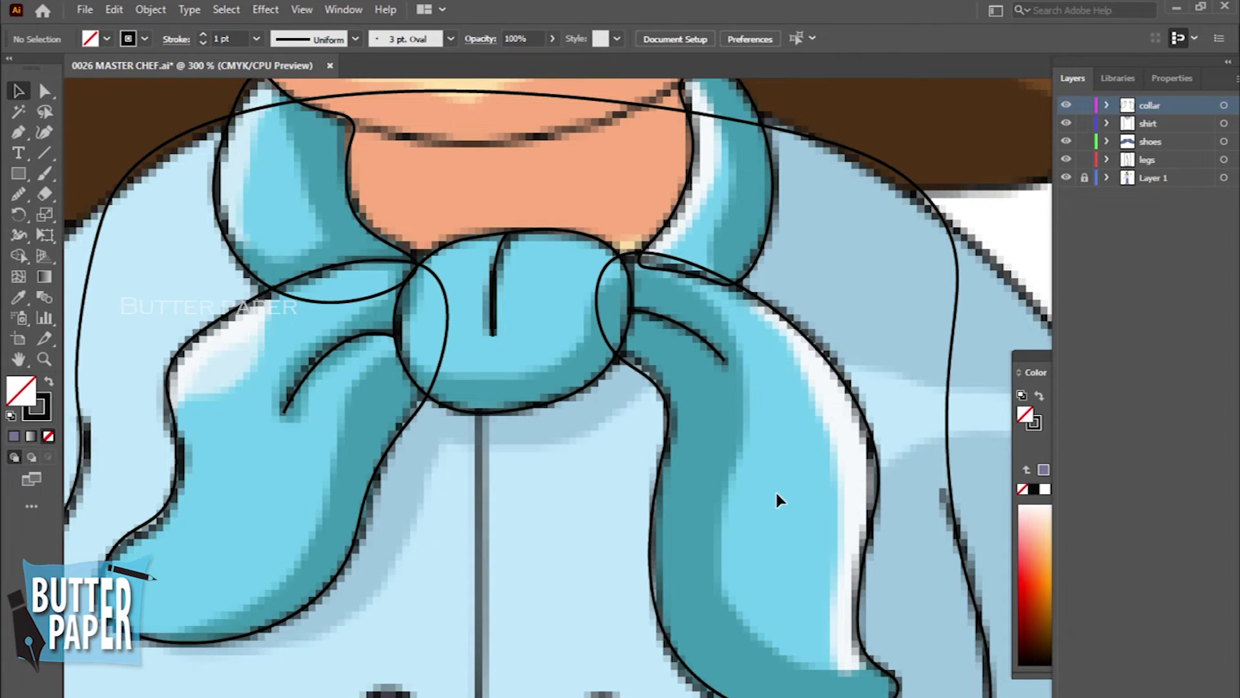
key("ctrl+1")
scroll(775, 601, "down", 5)
Step: Finish the jacket's centre seam path with the Pen tool, running up to the scarf
key("p")
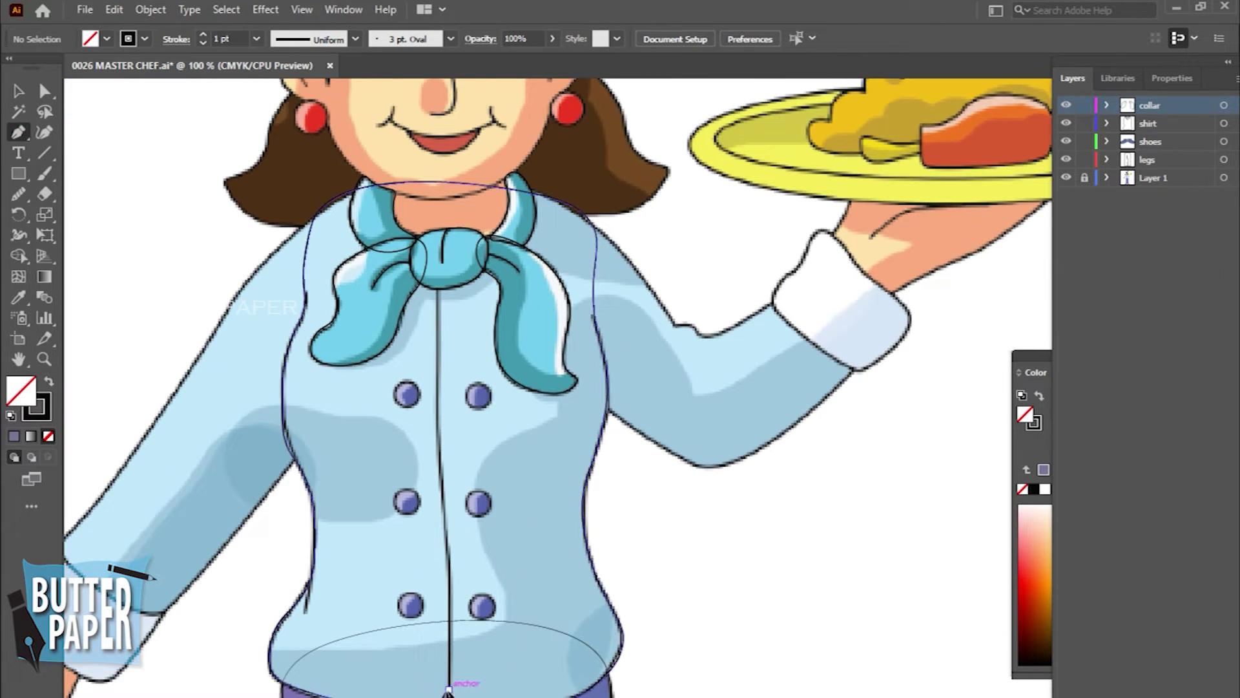
left_click(448, 690)
left_click(450, 584)
left_click(446, 549)
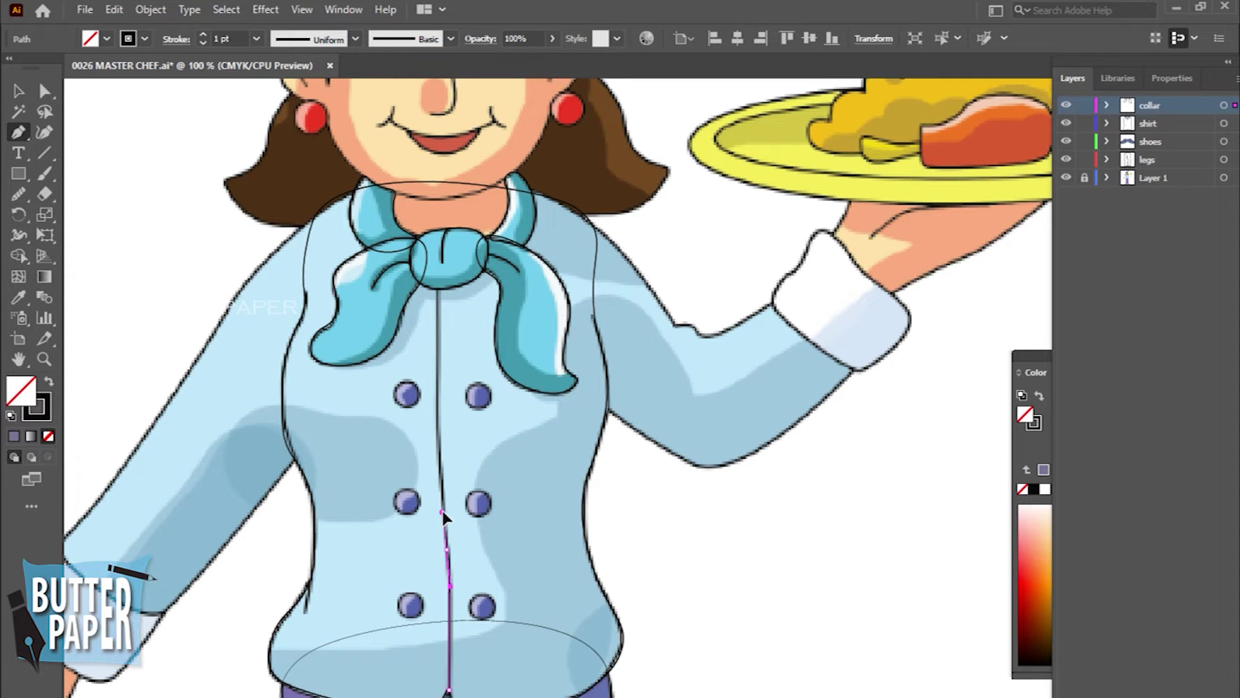
left_click(435, 402)
left_click(440, 285)
key("v")
left_click(762, 619)
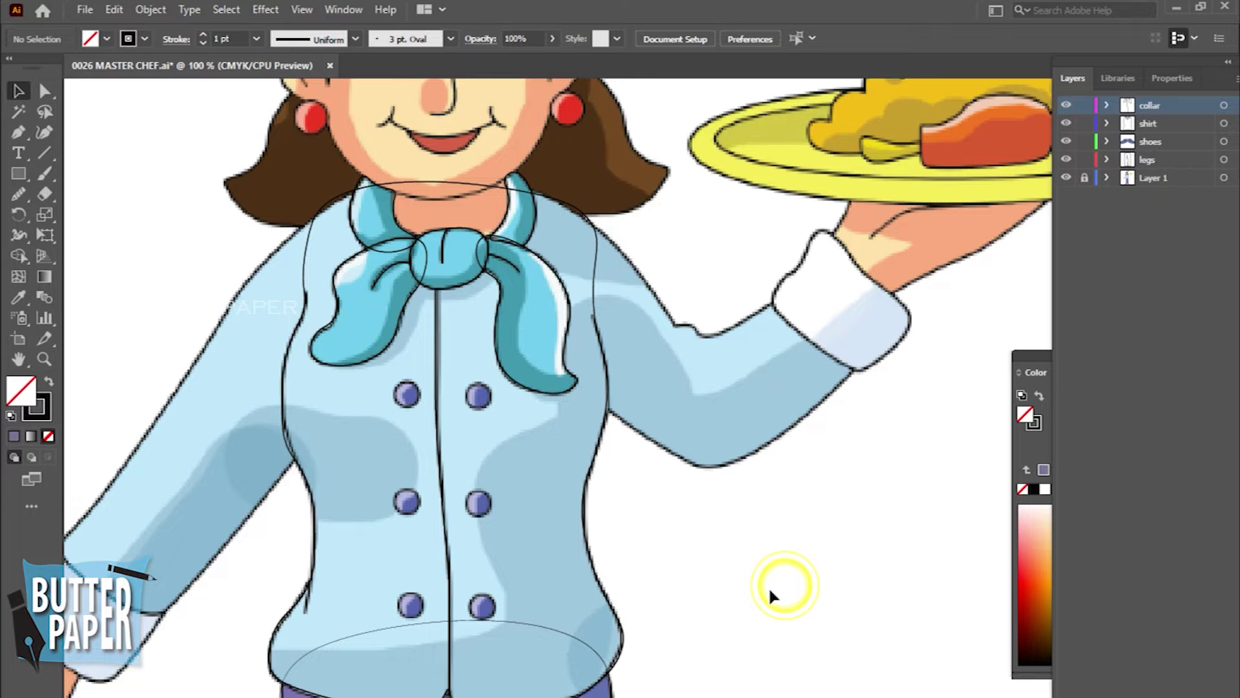
Step: Draw a circle over the upper-right button and copy it onto the middle and lower-right buttons
left_click(91, 220)
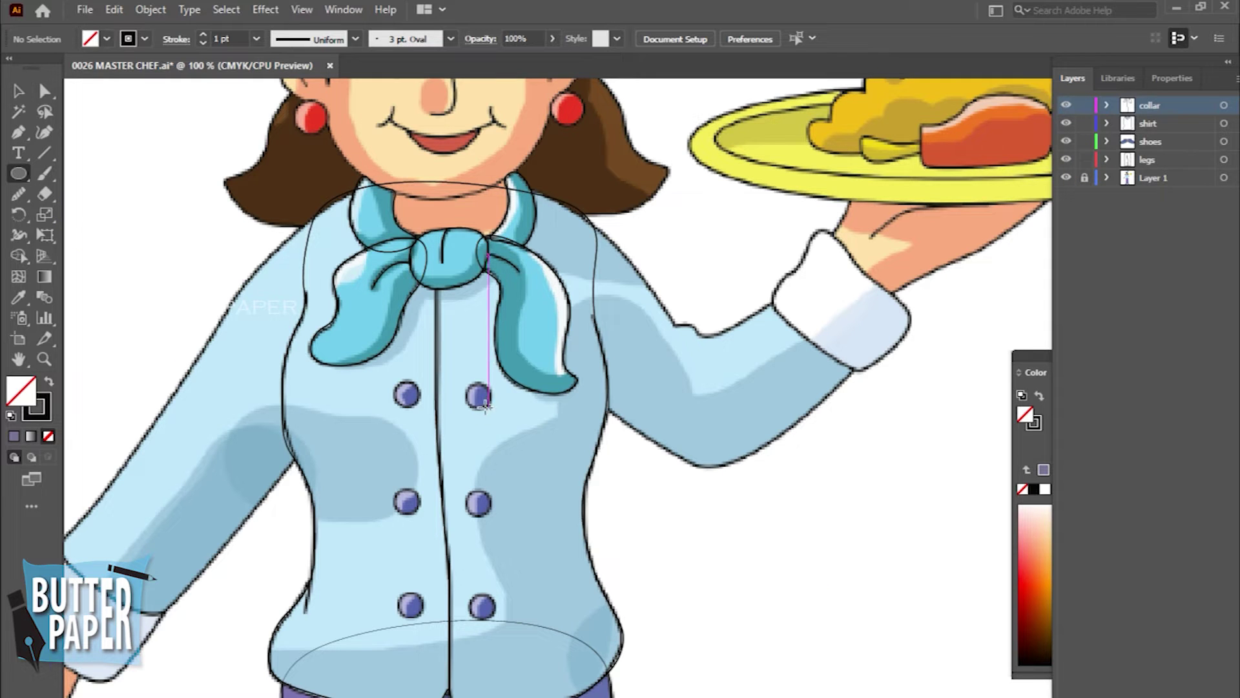
left_click_drag(464, 383, 490, 409)
key("v")
left_click(478, 397)
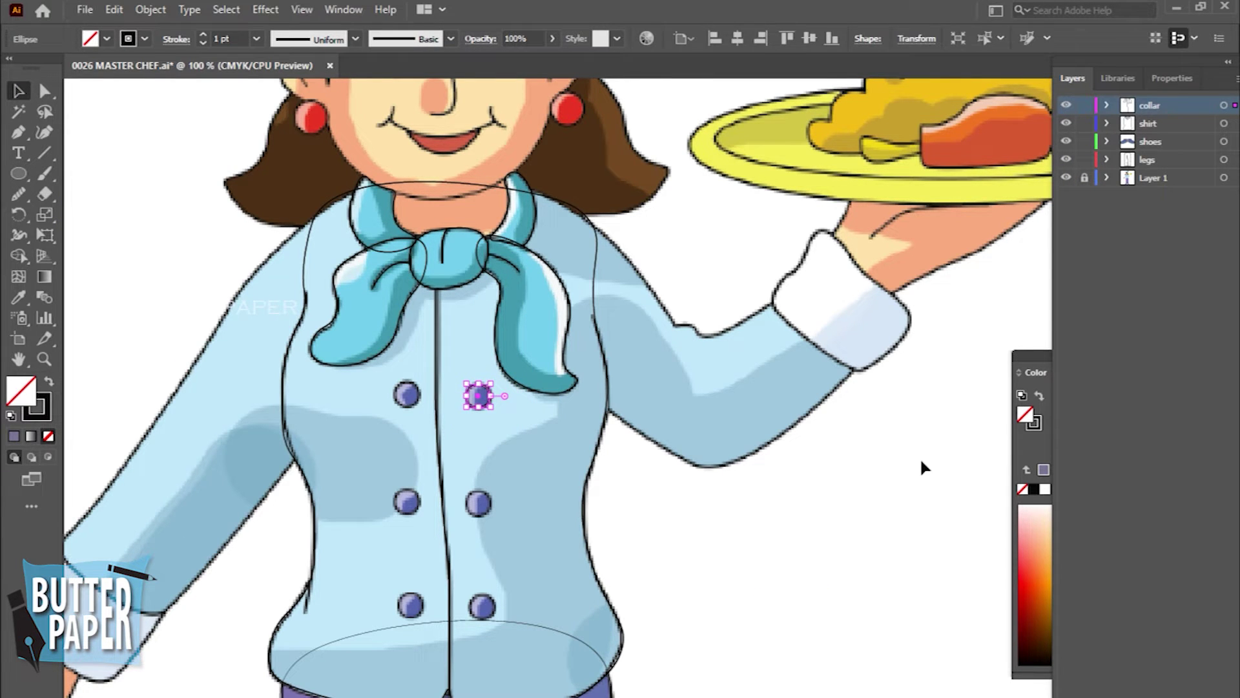
mouse_move(477, 396)
left_mouse_down()
mouse_move(478, 509)
mouse_move(489, 505)
left_mouse_up()
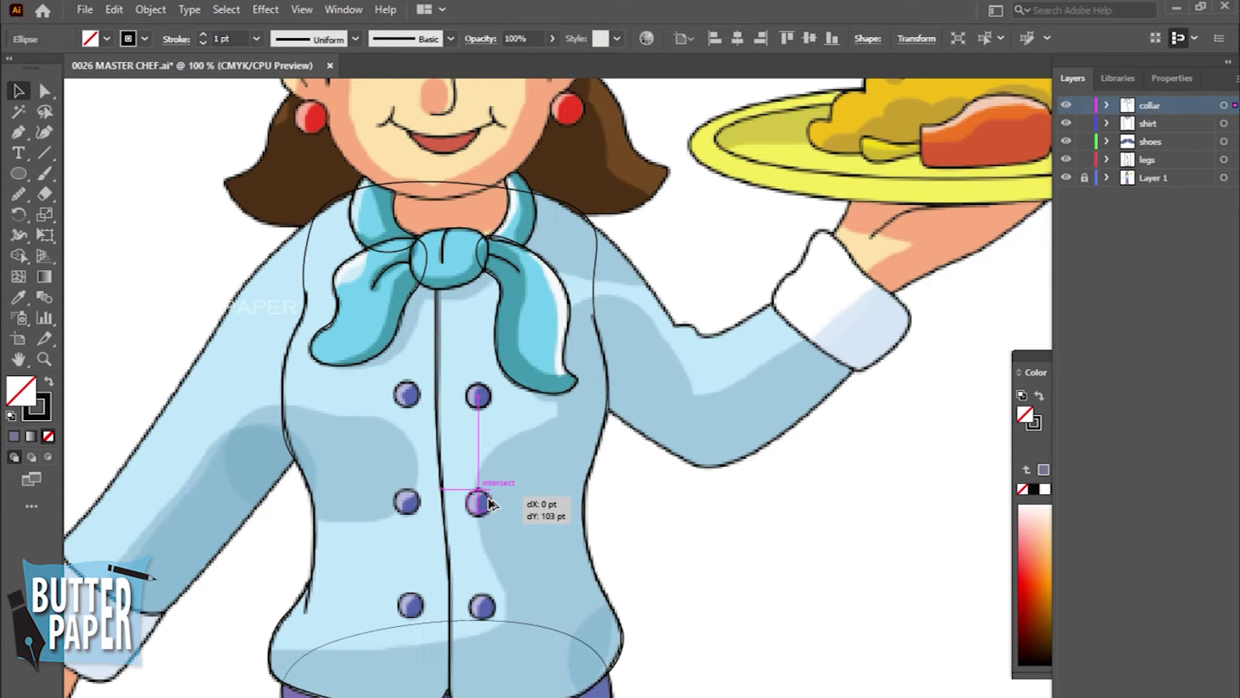
left_click(489, 517)
left_click_drag(489, 506, 480, 606)
left_click(812, 572)
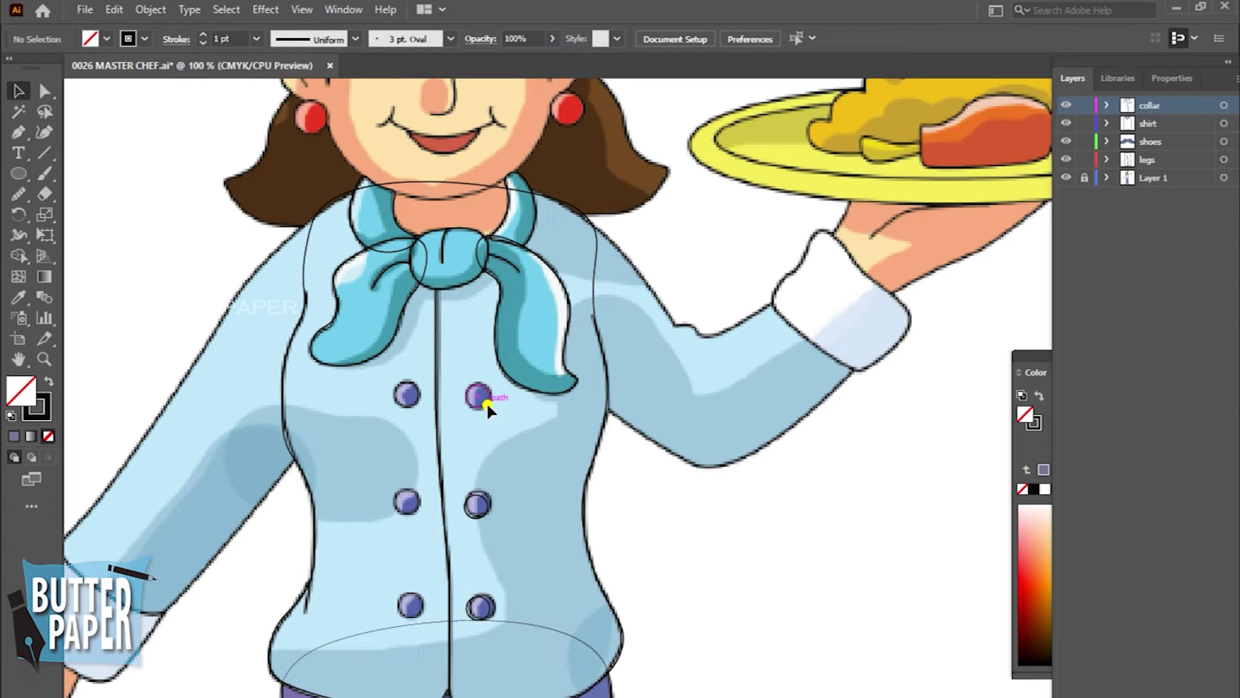
Step: Copy button circles onto the left-side buttons and check the right-side circles
mouse_move(481, 398)
left_mouse_down()
mouse_move(410, 397)
mouse_move(418, 495)
left_mouse_up()
key("ctrl+shift+a")
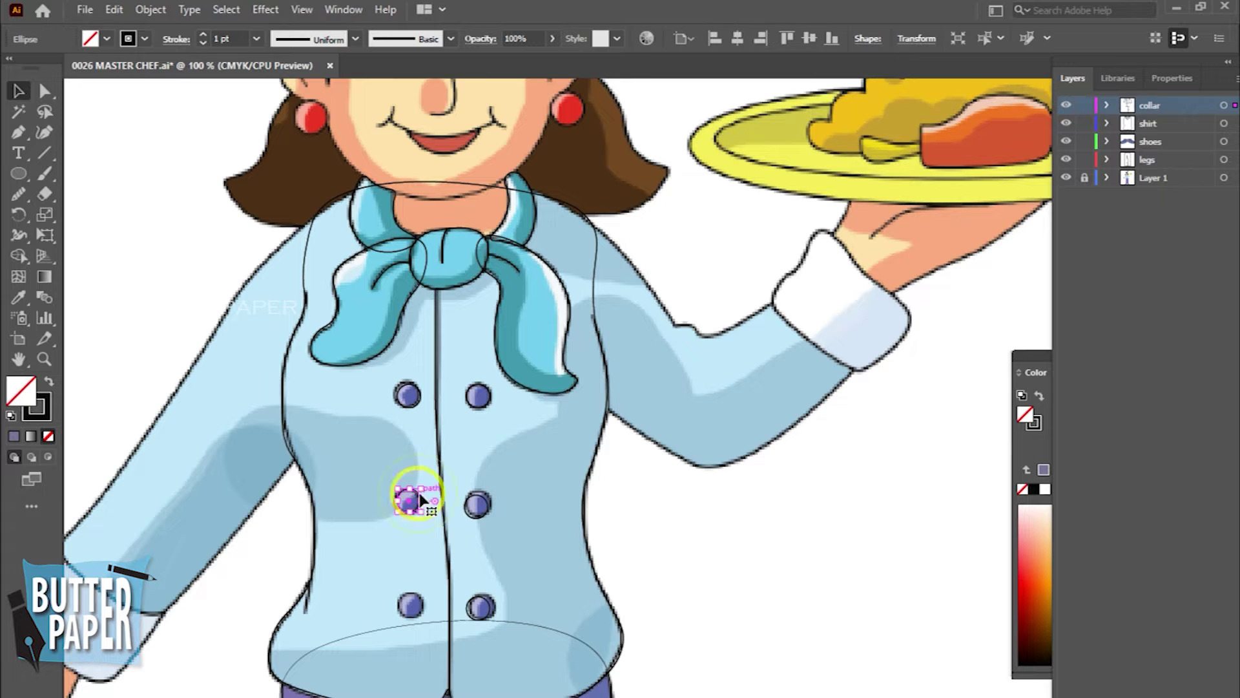
left_click_drag(419, 497, 415, 604)
left_click(777, 561)
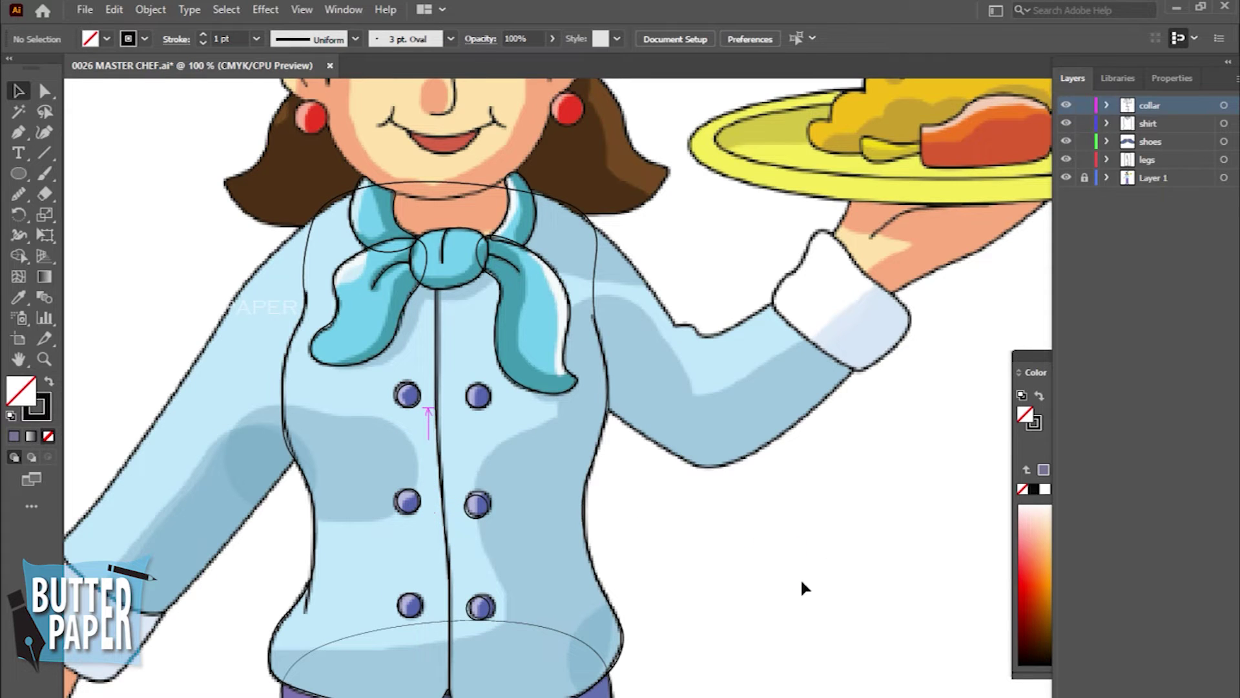
left_click(489, 606)
left_click(832, 596)
left_click(478, 503)
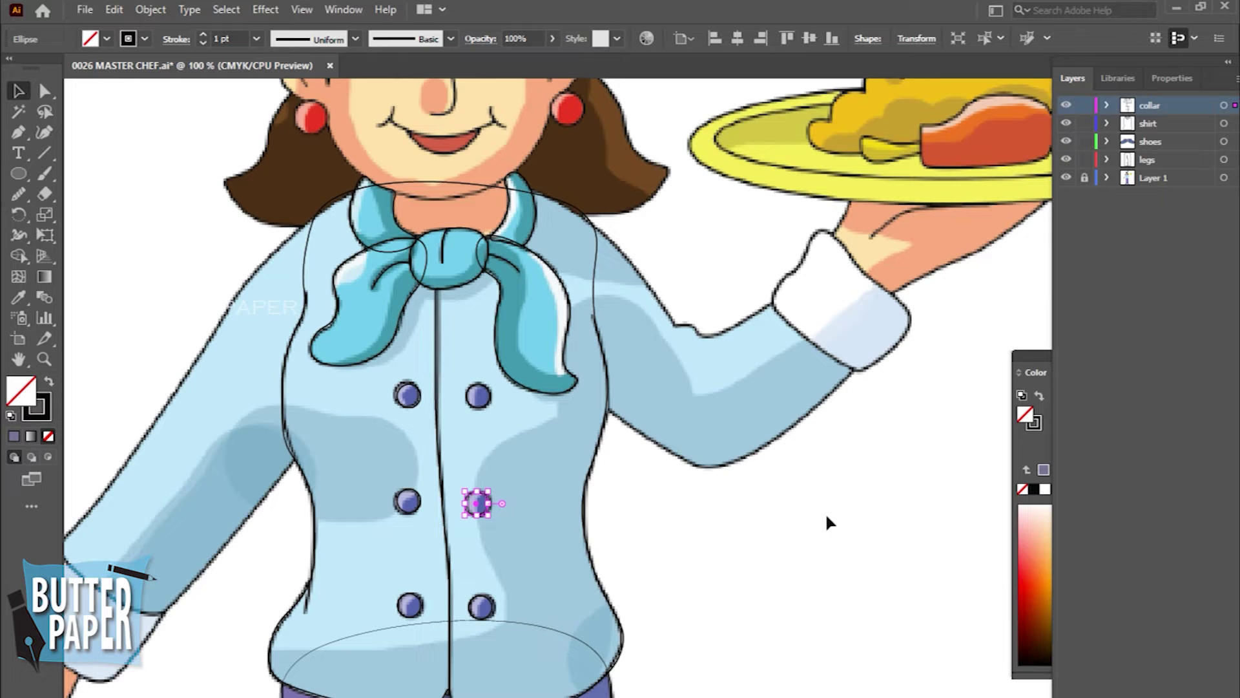
left_click(816, 527)
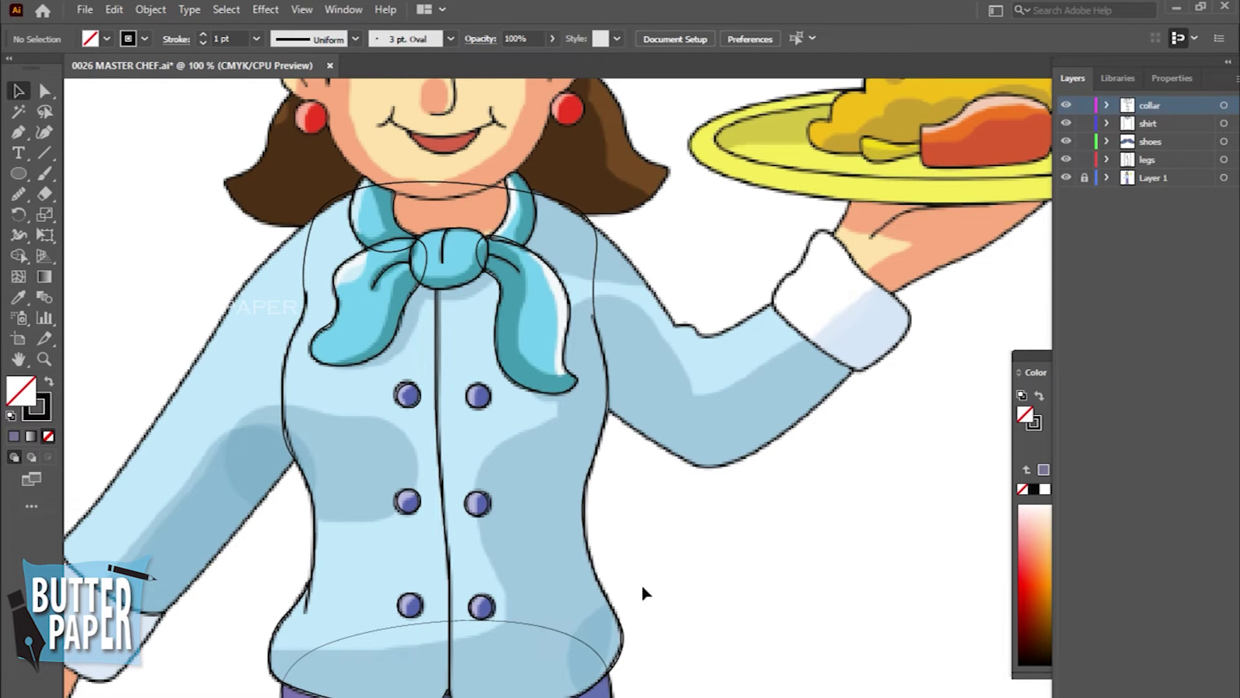
Step: Zoom out and hide, then reshow, the original artwork to check the traced outlines
key("ctrl+minus")
scroll(728, 324, "up", 5)
left_click(1063, 179, "ctrl")
left_click(1063, 179)
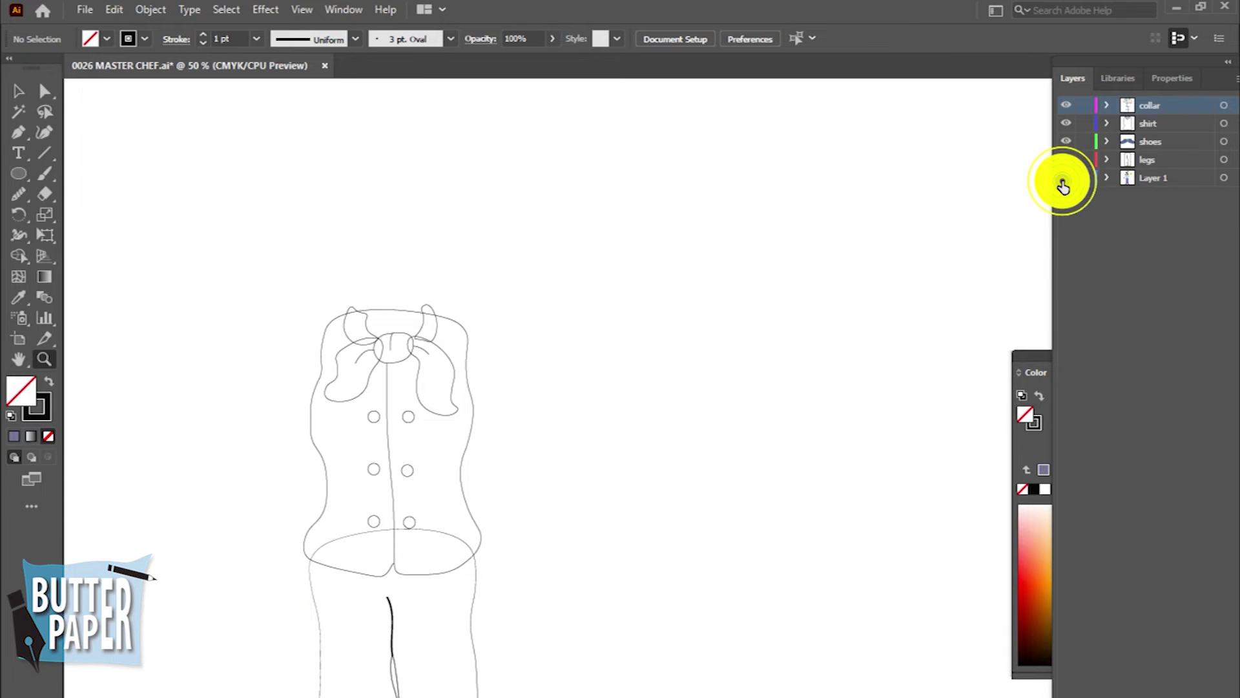
left_click(354, 435)
left_click(607, 430, "alt")
left_click(656, 442, "alt")
left_click(1066, 177)
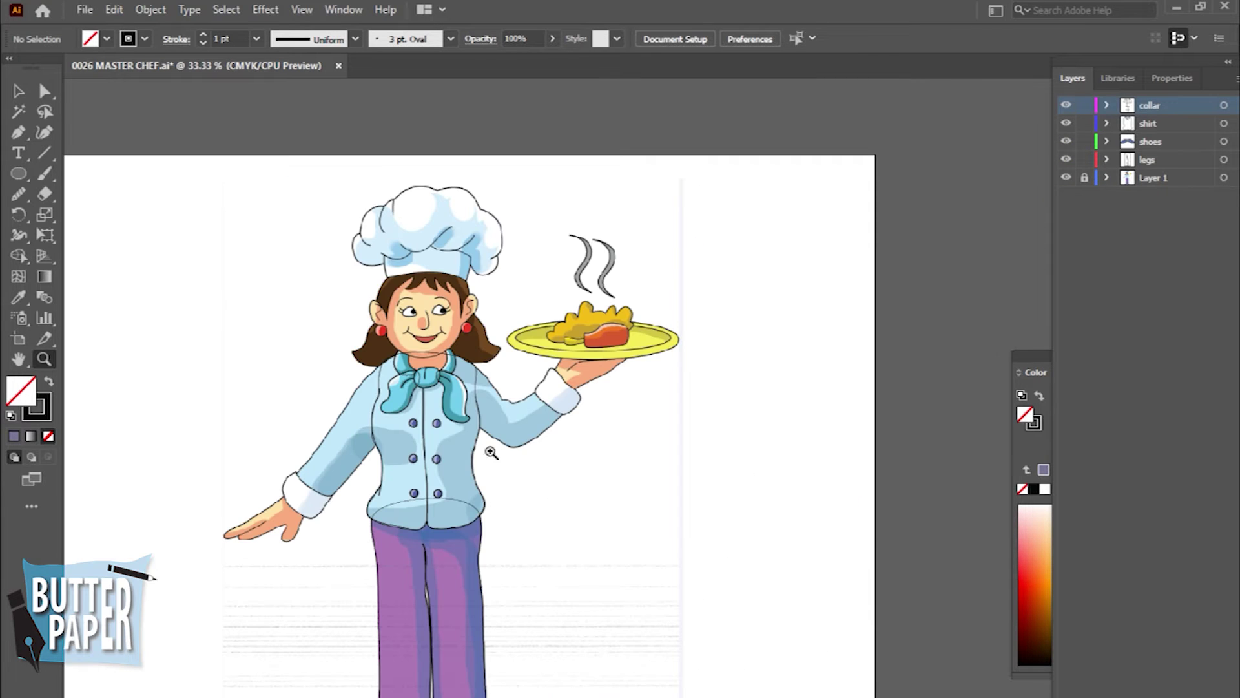
Step: Create a new layer and start naming it 'left hand'
key("ctrl+l")
double_click(1156, 105)
type("hand")
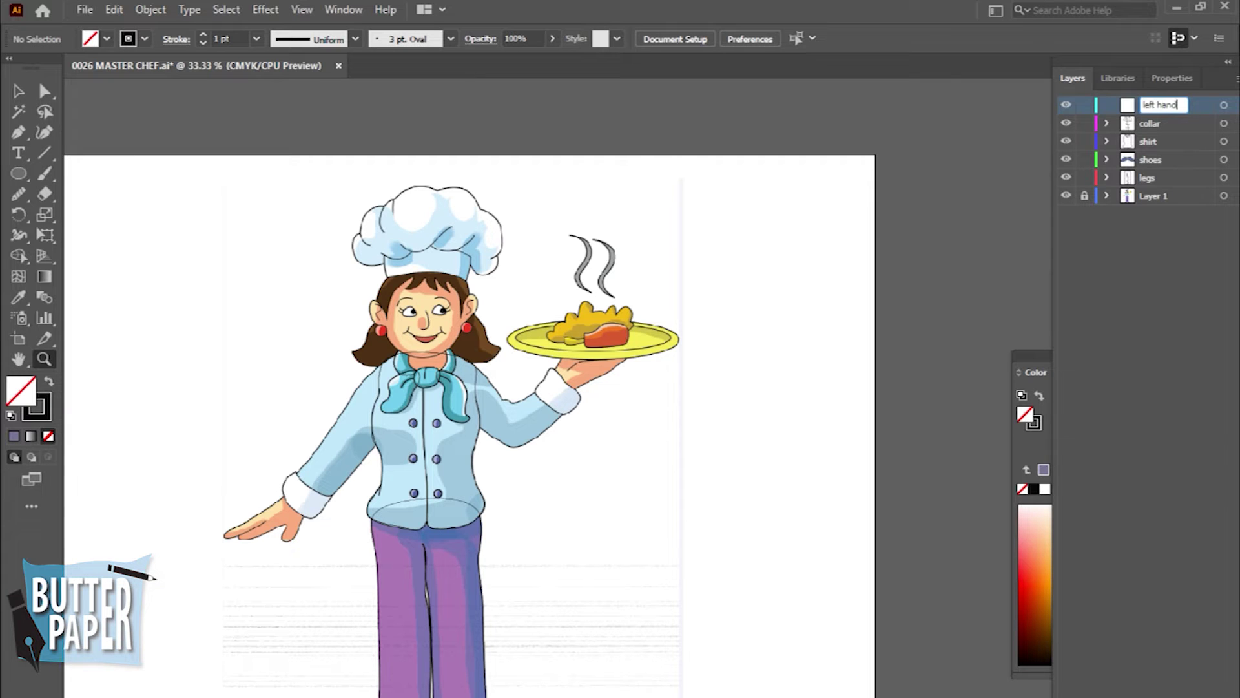
Step: Name the layer 'left hand' and trace a closed sleeve outline with the Curvature tool
key("Return")
left_click(560, 427)
left_click(656, 390)
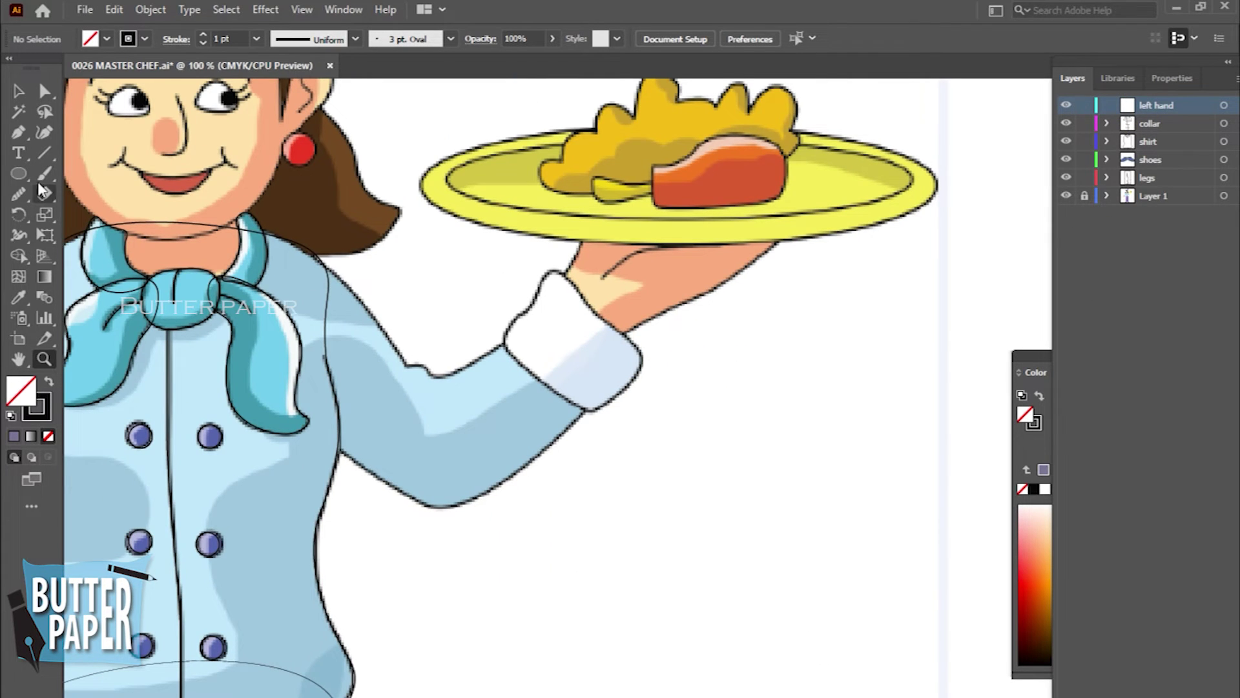
key("shift+grave")
left_click(331, 272)
left_click(406, 364)
left_click(503, 346)
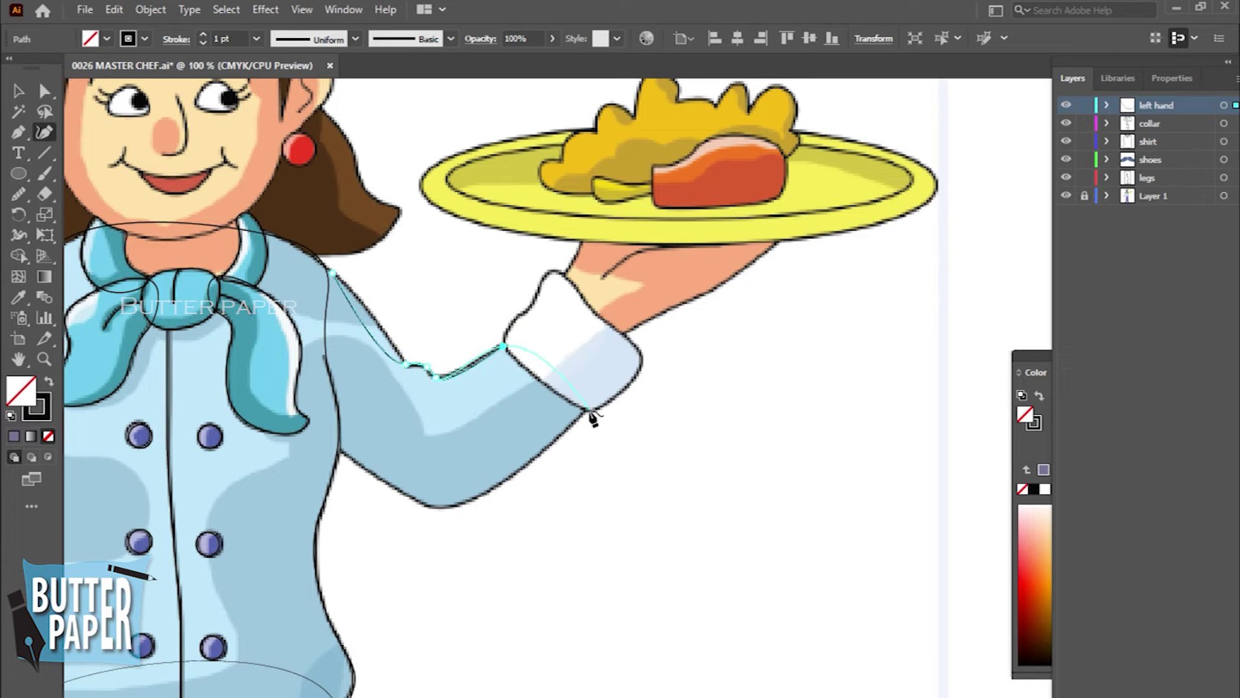
left_click(587, 411)
left_click(447, 506)
left_click(329, 439)
left_click(317, 278)
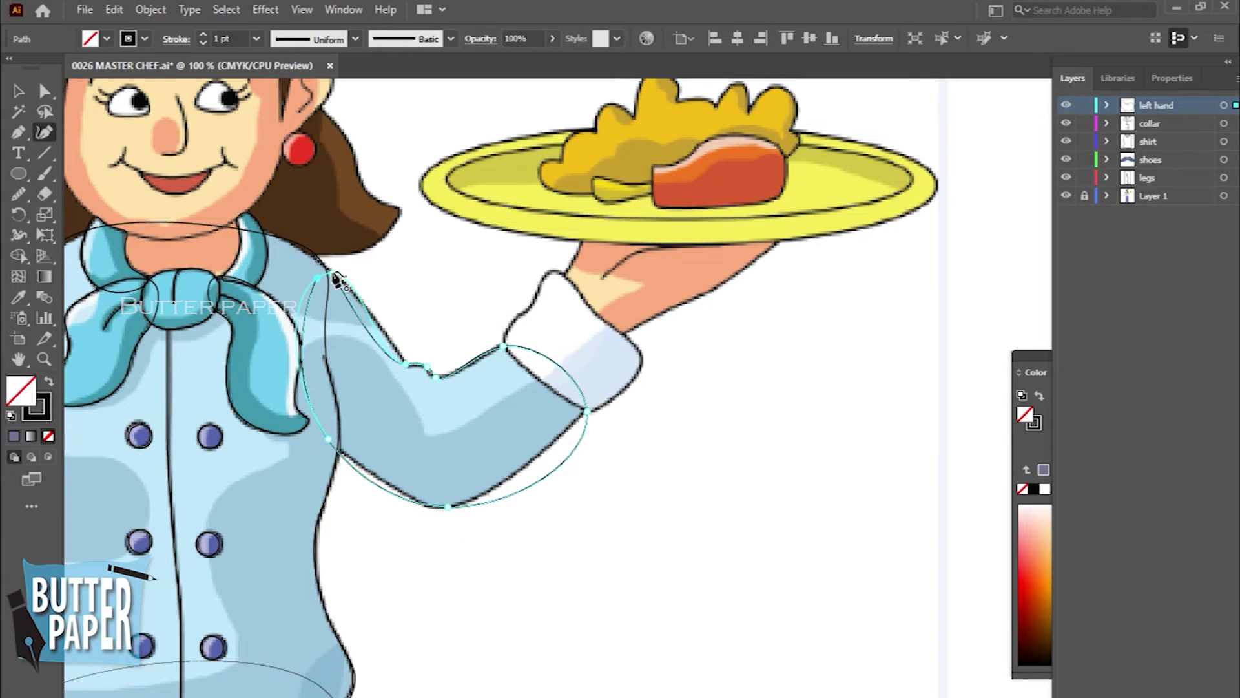
left_click(331, 274)
Step: Refine the sleeve outline with extra points along the elbow, underside and cuff edge
left_click(388, 338)
key("z")
left_click(564, 517)
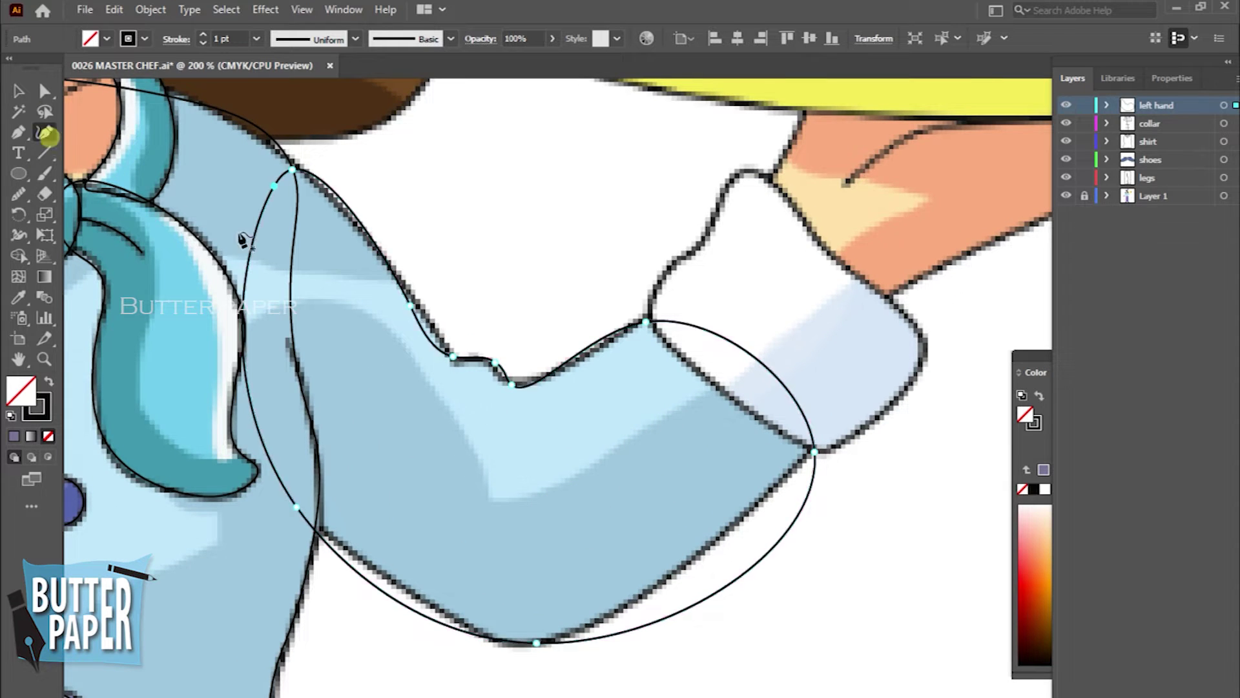
left_click(410, 297)
left_click(593, 349)
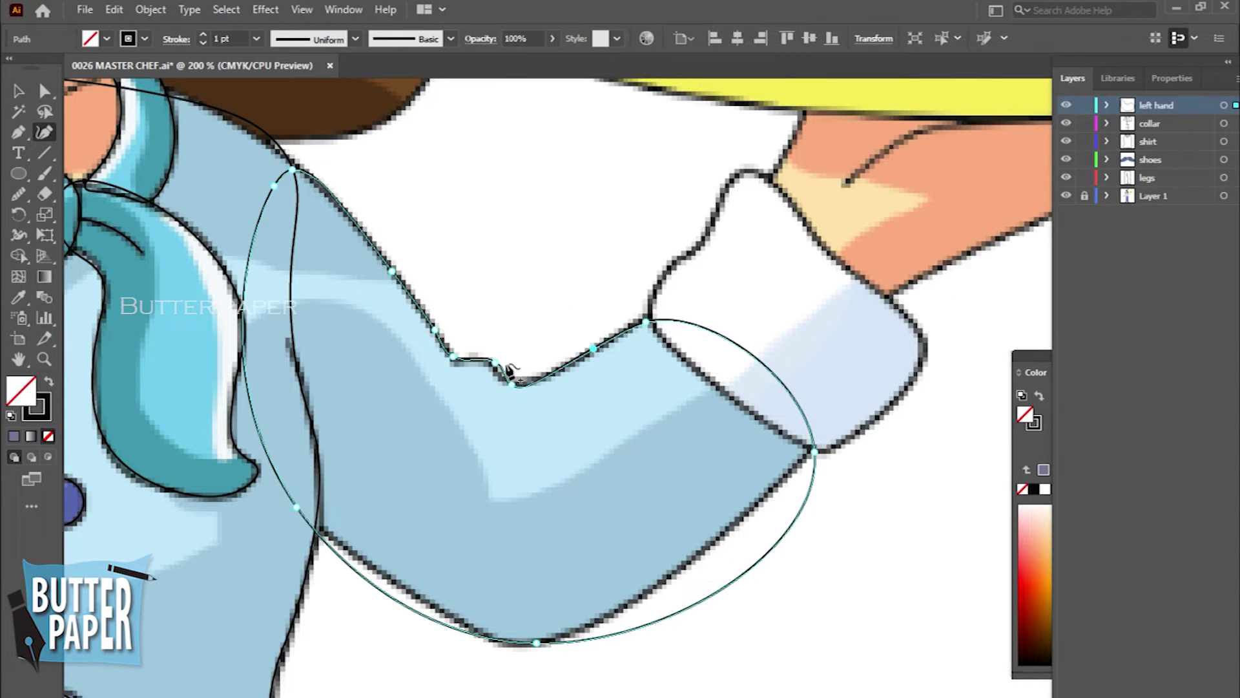
left_click(715, 546)
left_click(786, 479)
left_click(394, 584)
left_click(258, 374)
left_click(723, 371)
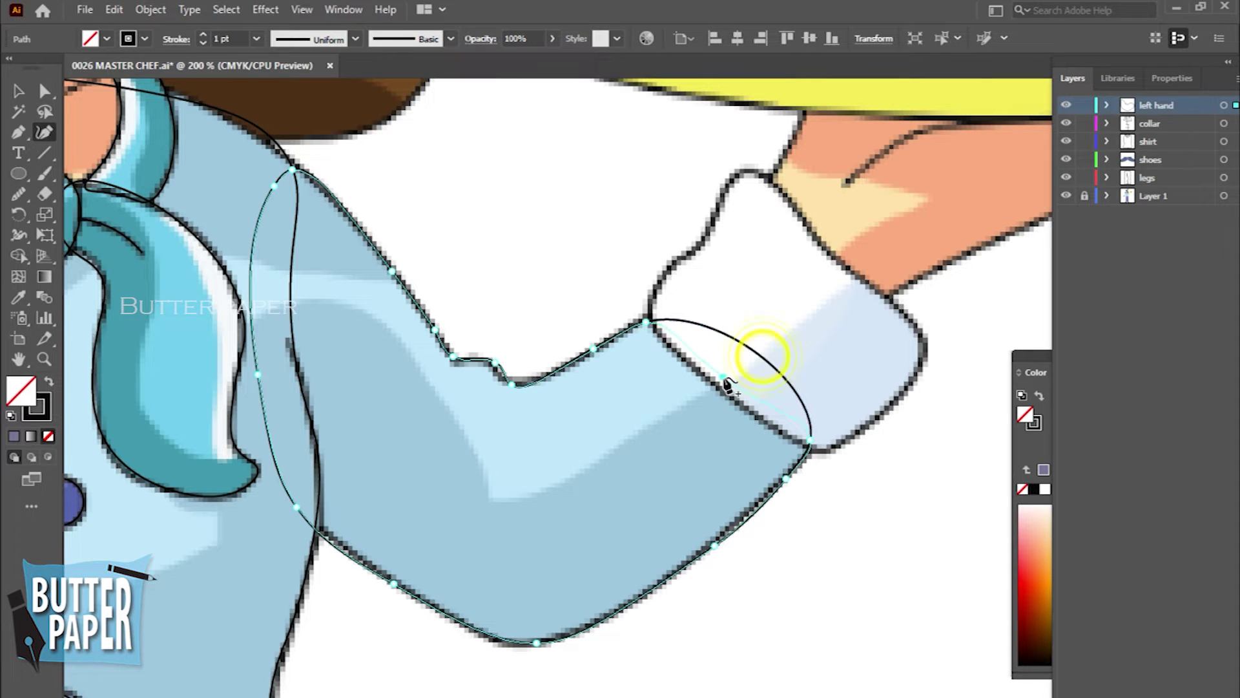
left_click(18, 90)
Step: Add anchors to the shirt outline along the shoulder and side edge
left_click(908, 642)
left_click(249, 123)
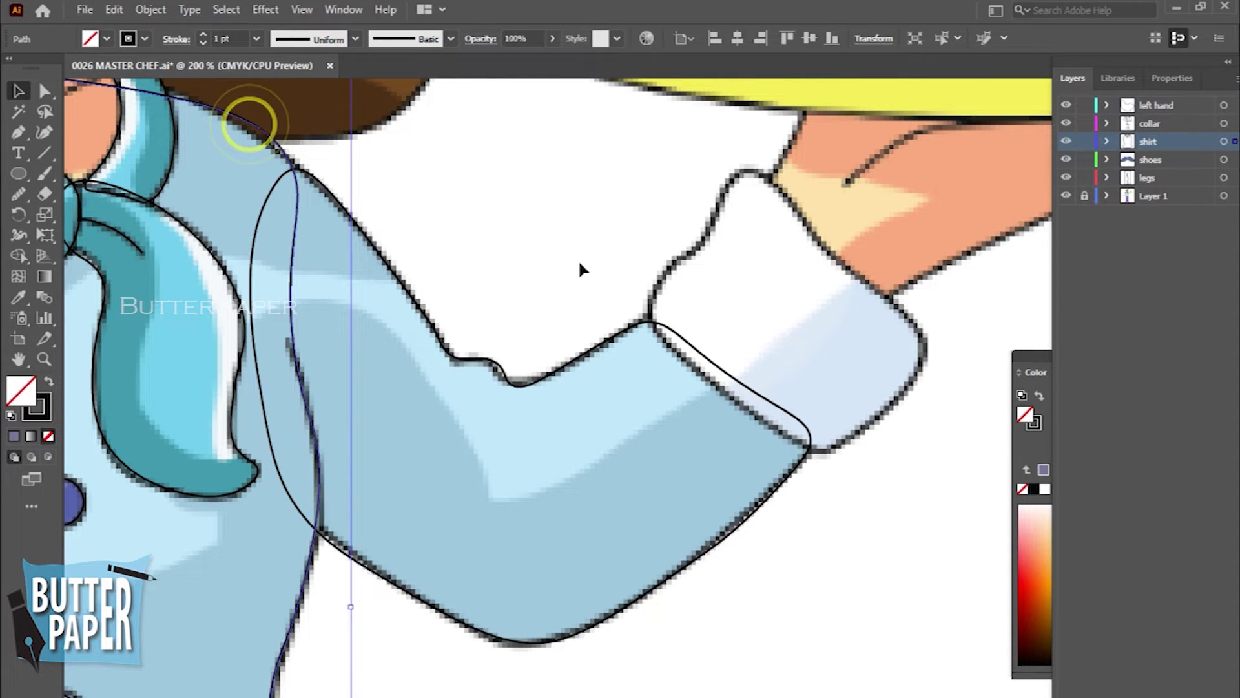
key("shift+grave")
left_click(255, 131)
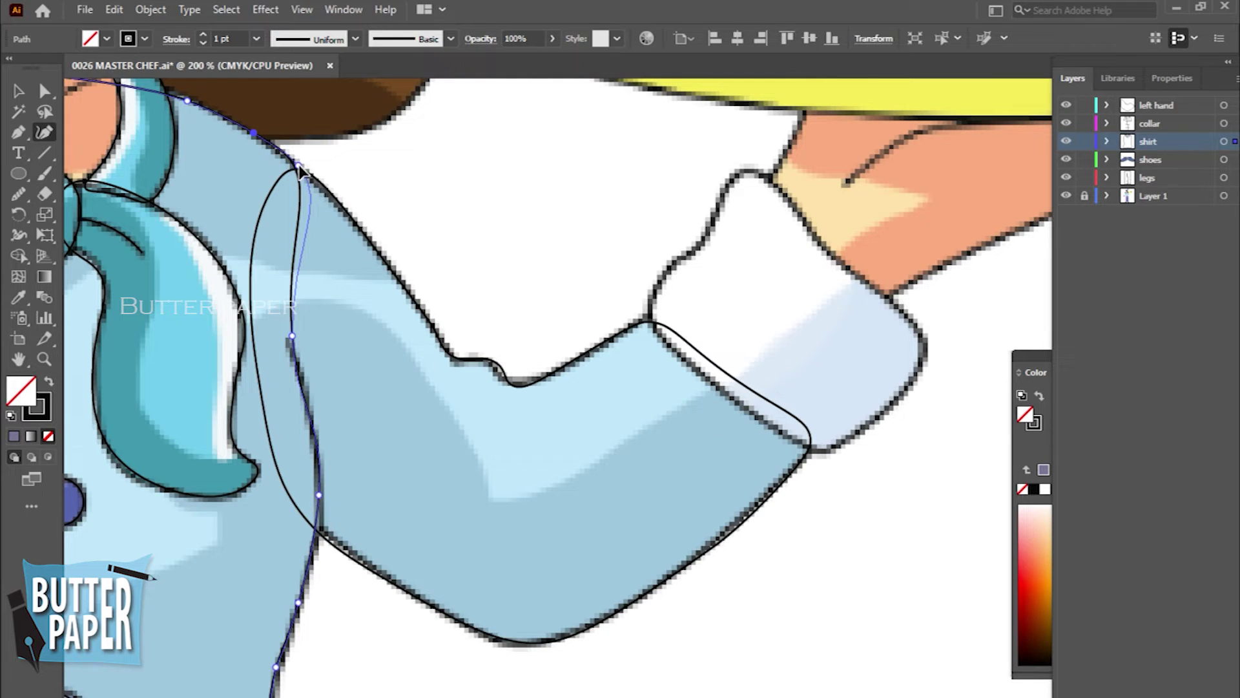
left_click(301, 197)
left_click(303, 383)
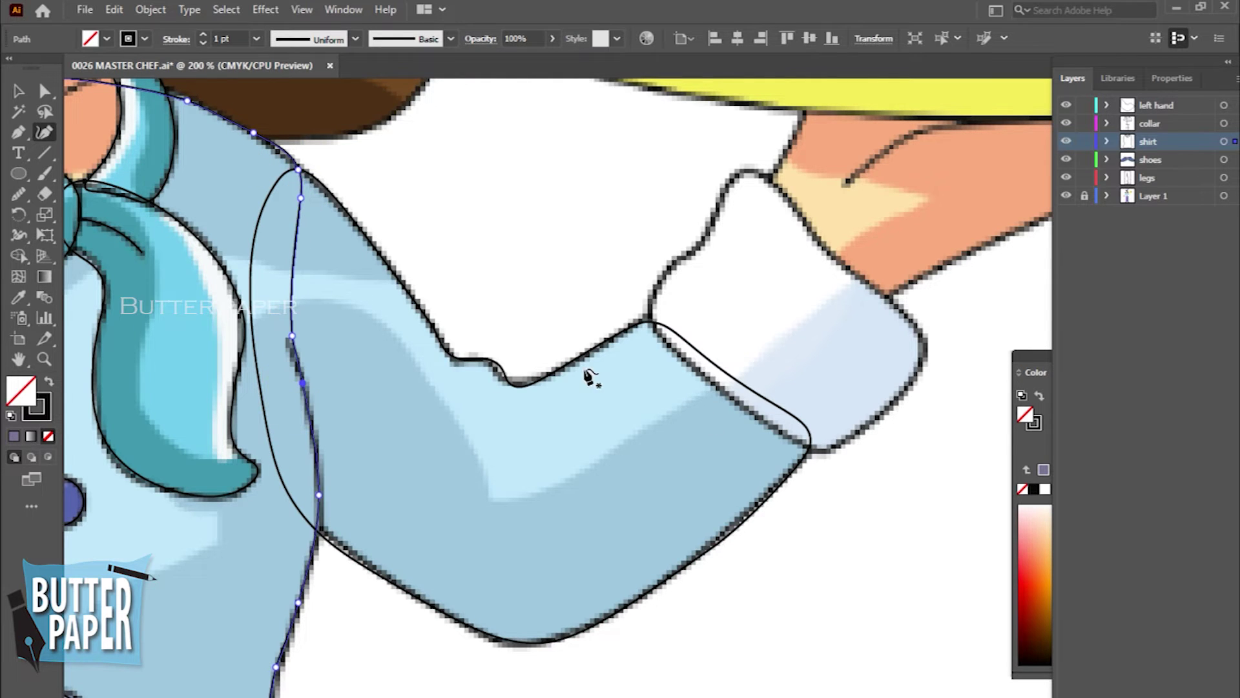
left_click(18, 91)
left_click(910, 581)
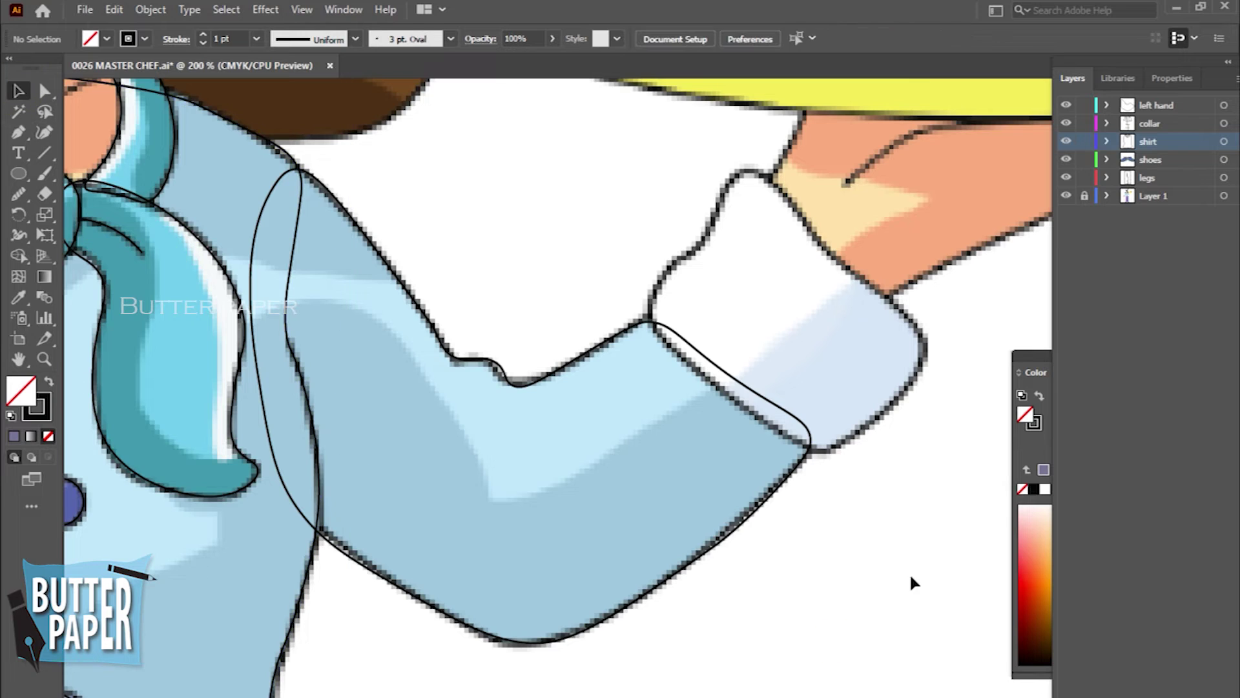
Step: Trace a closed curved outline of the white cuff and fit it to the cuff's edges
left_click(44, 132)
left_click(664, 339)
left_click(794, 440)
left_click(925, 350)
left_click(845, 267)
left_click(762, 171)
left_click(708, 224)
left_click(690, 249)
left_click(823, 446)
left_click(874, 418)
left_click(894, 304)
left_click(736, 183)
left_click(780, 186)
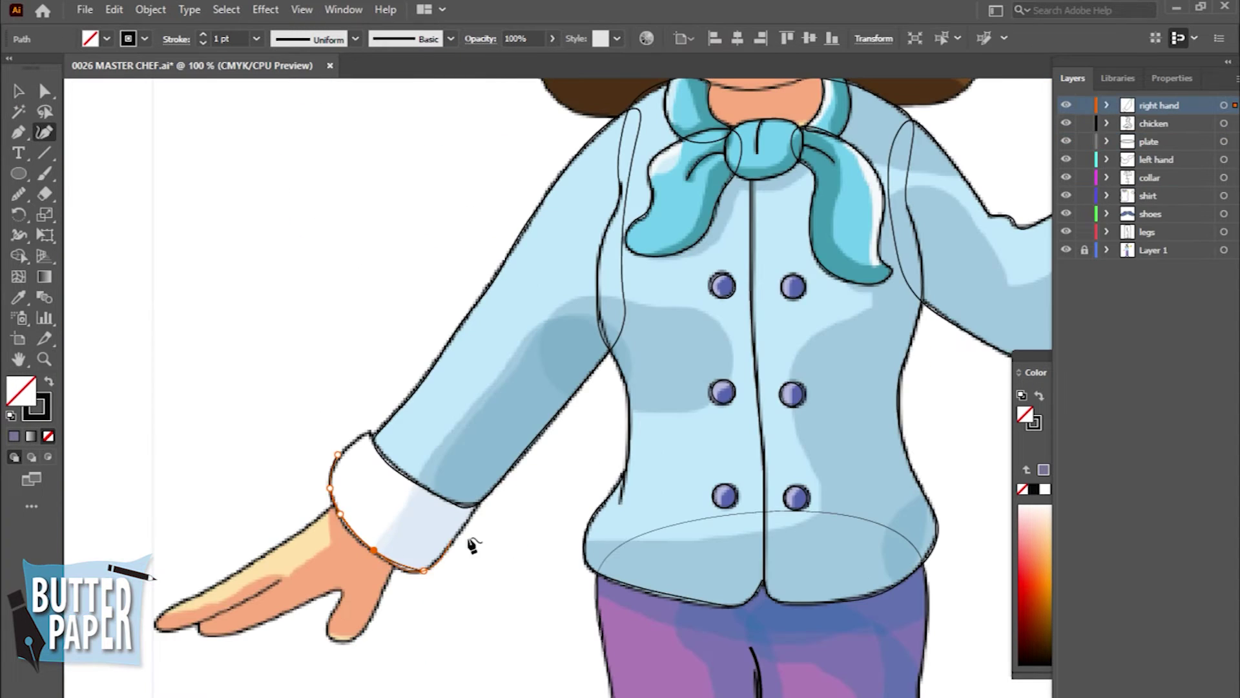
Step: Finish the other cuff's edge and trace a closed outline around the hand
left_click(454, 538)
left_click(481, 486)
left_click(424, 467)
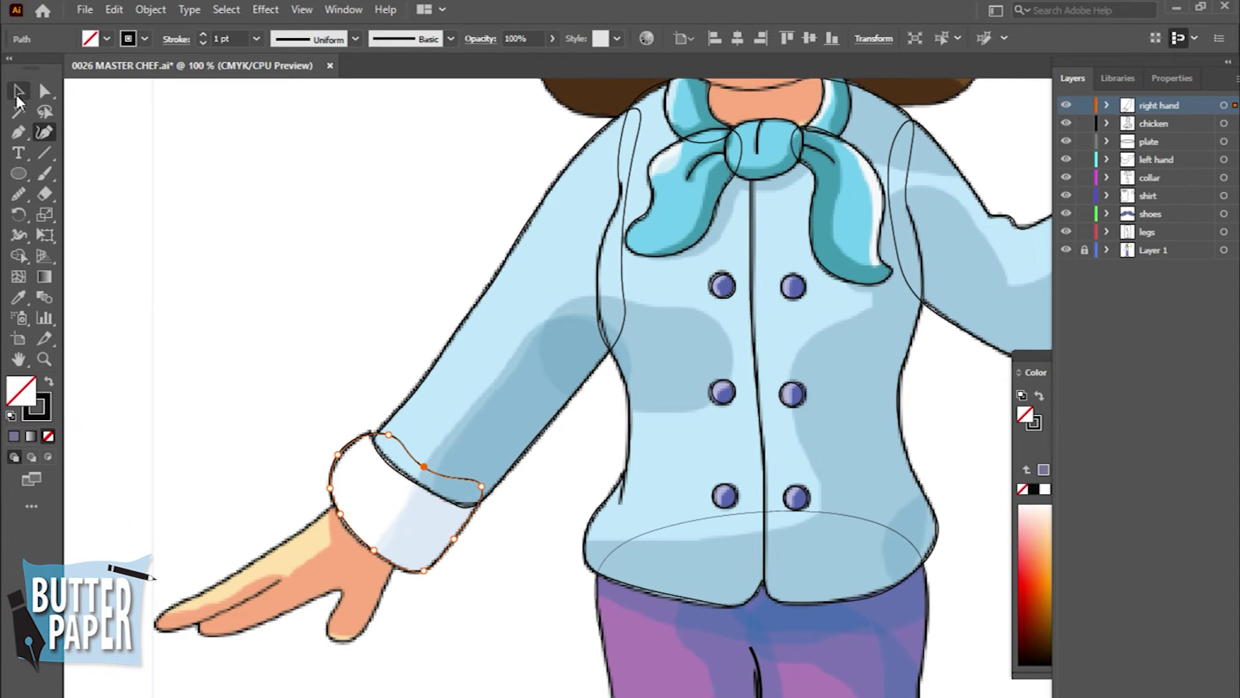
left_click(249, 318)
left_click(341, 499)
left_click(195, 594)
left_click(156, 615)
left_click(200, 623)
left_click(242, 630)
left_click(334, 590)
left_click(364, 627)
left_click(400, 547)
left_click(341, 500)
Step: Refine the hand outline at the fingertip and along the finger's edges
left_click(158, 627)
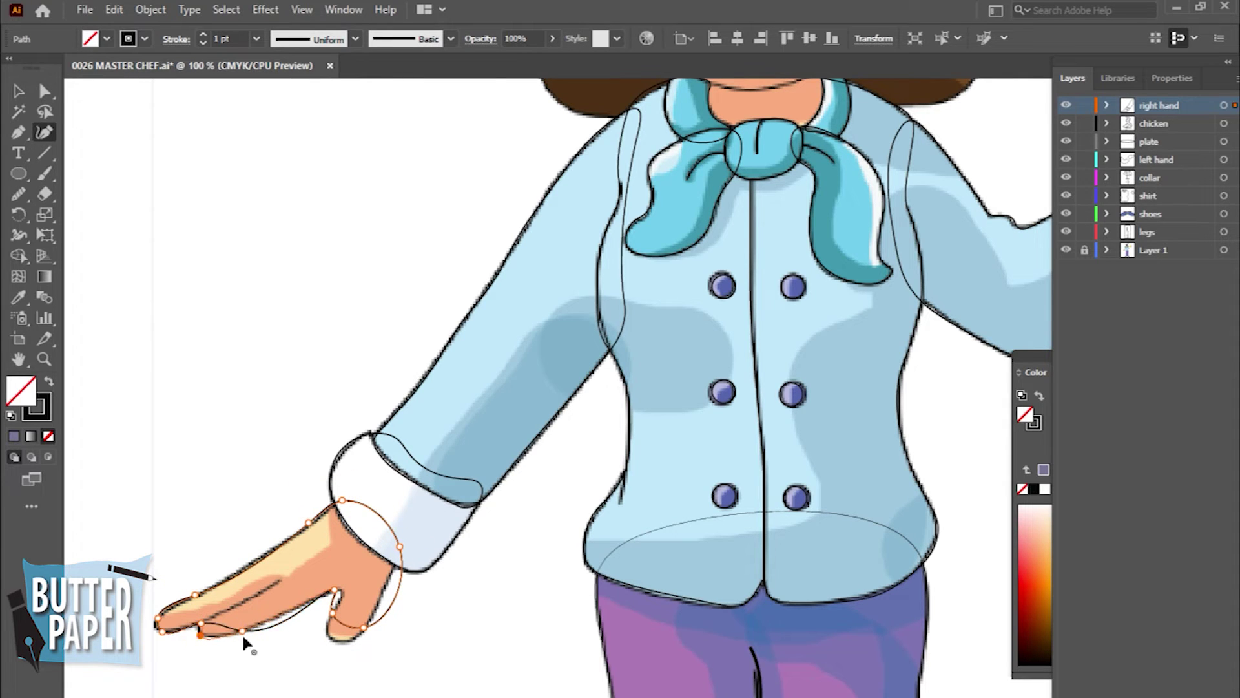
key("z")
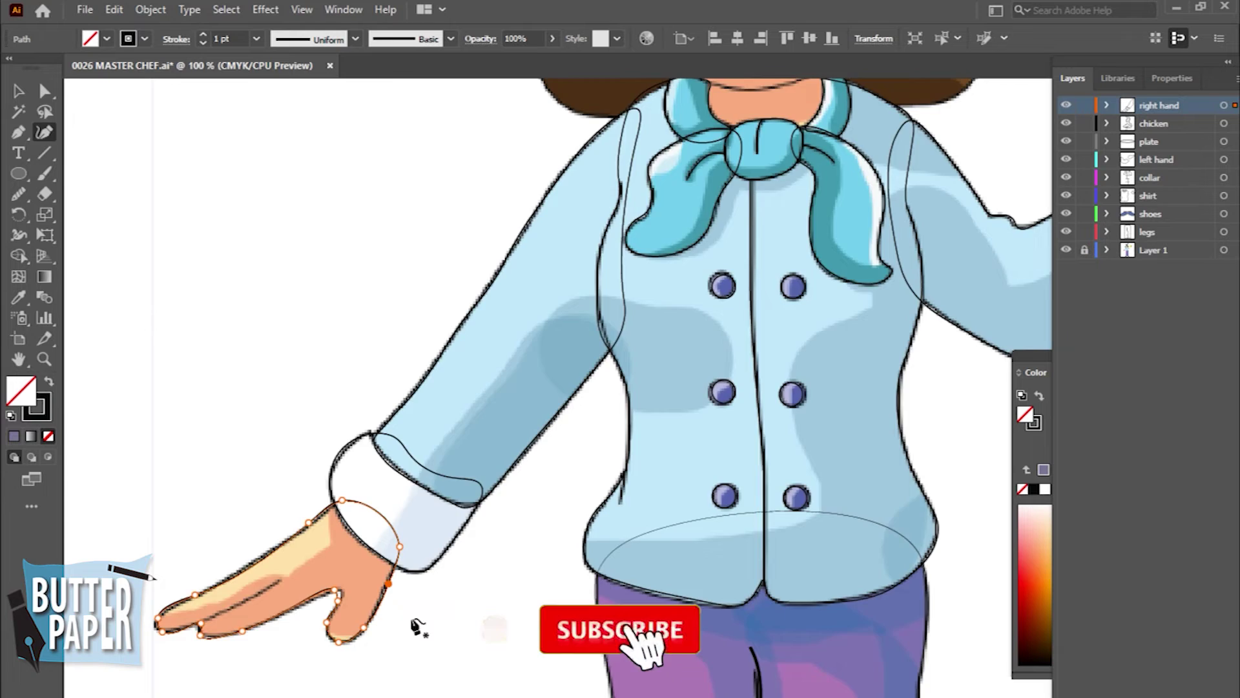
left_click(413, 620)
key("shift+grave")
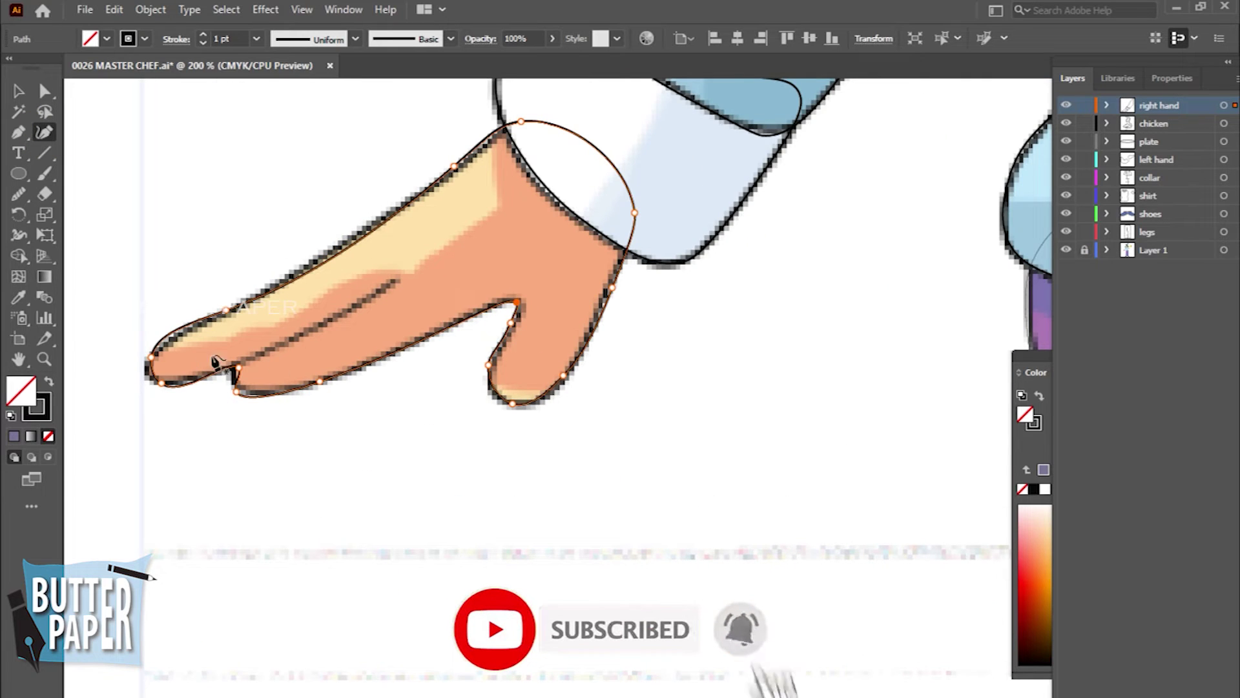
left_click(368, 228)
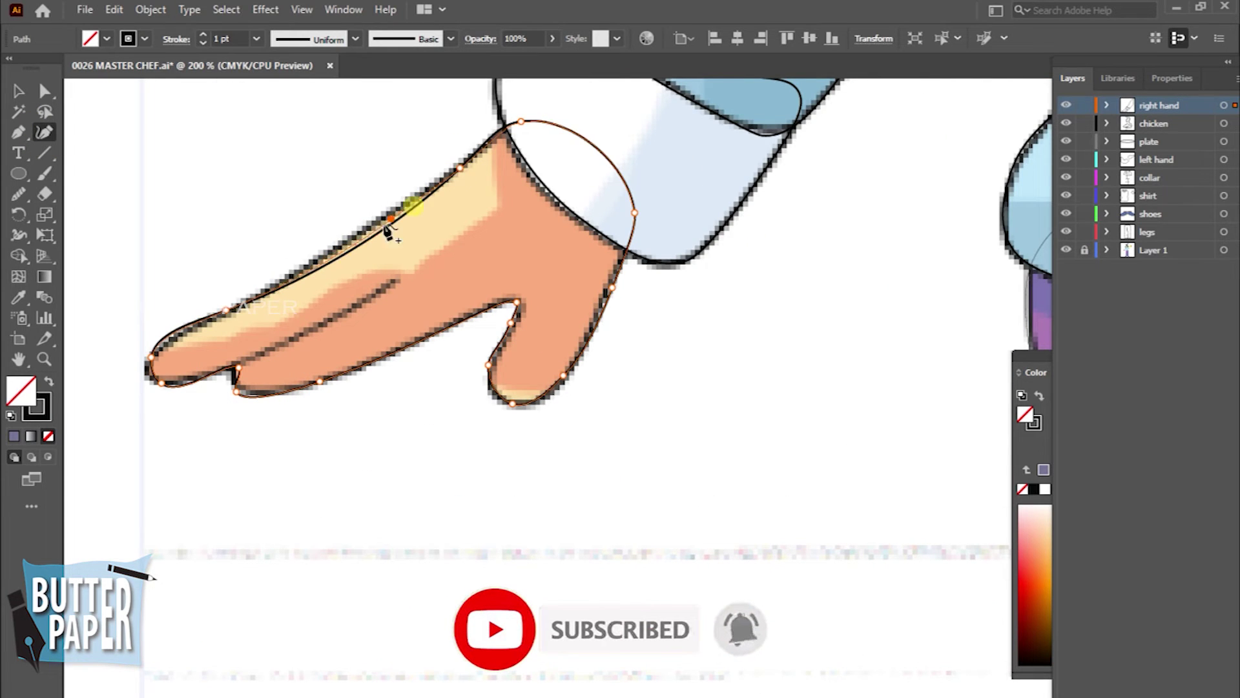
left_click(268, 395)
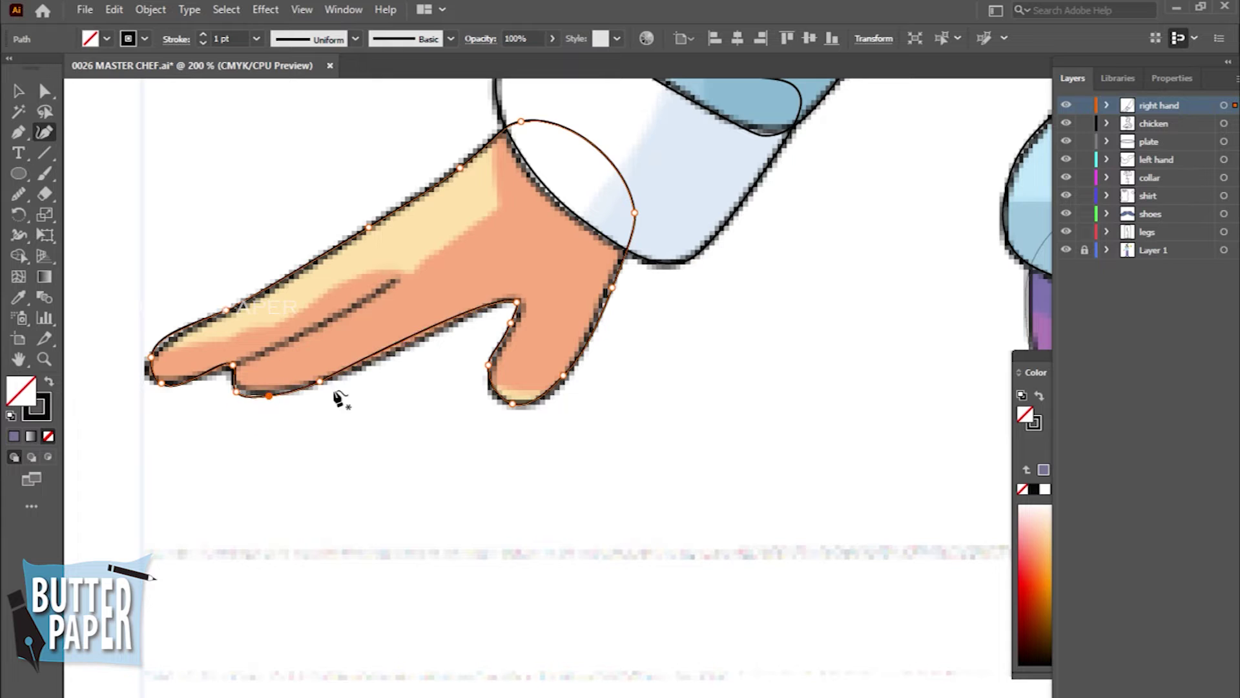
key("p")
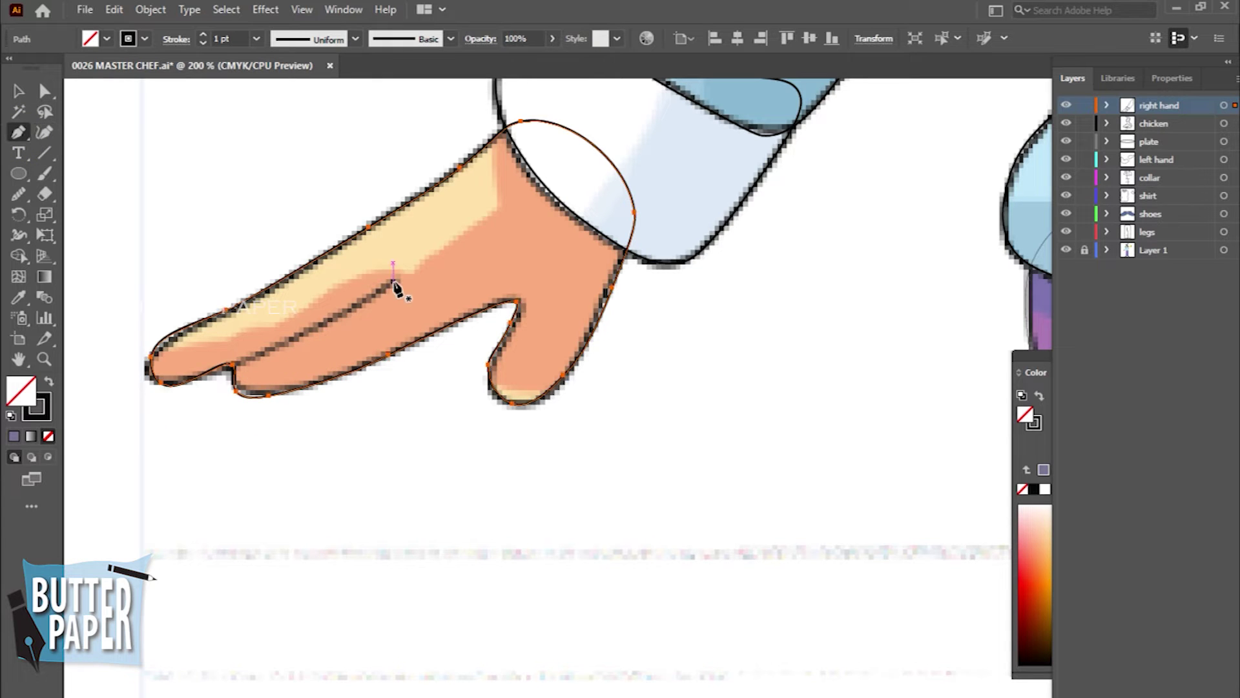
Step: Deselect and zoom in to inspect the traced hand, then add a new layer
key("ctrl+shift+a")
key("z")
left_click_drag(565, 394, 782, 445)
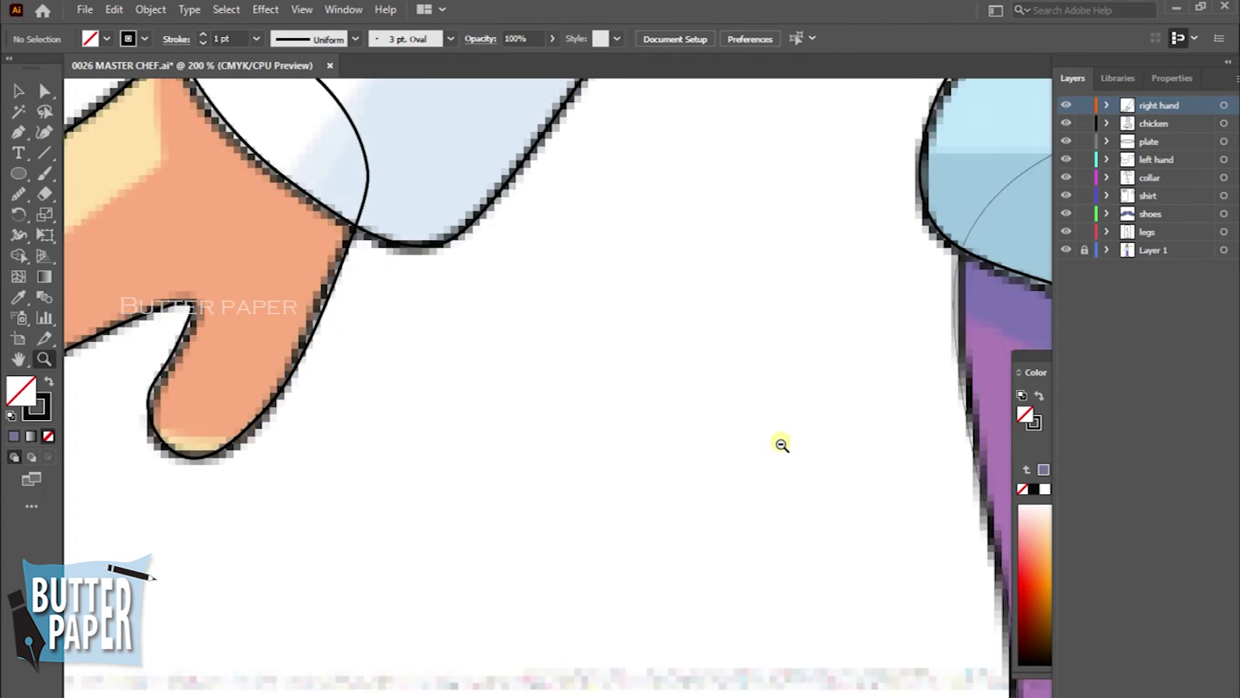
scroll(782, 445, "down", 5)
scroll(503, 519, "up", 5)
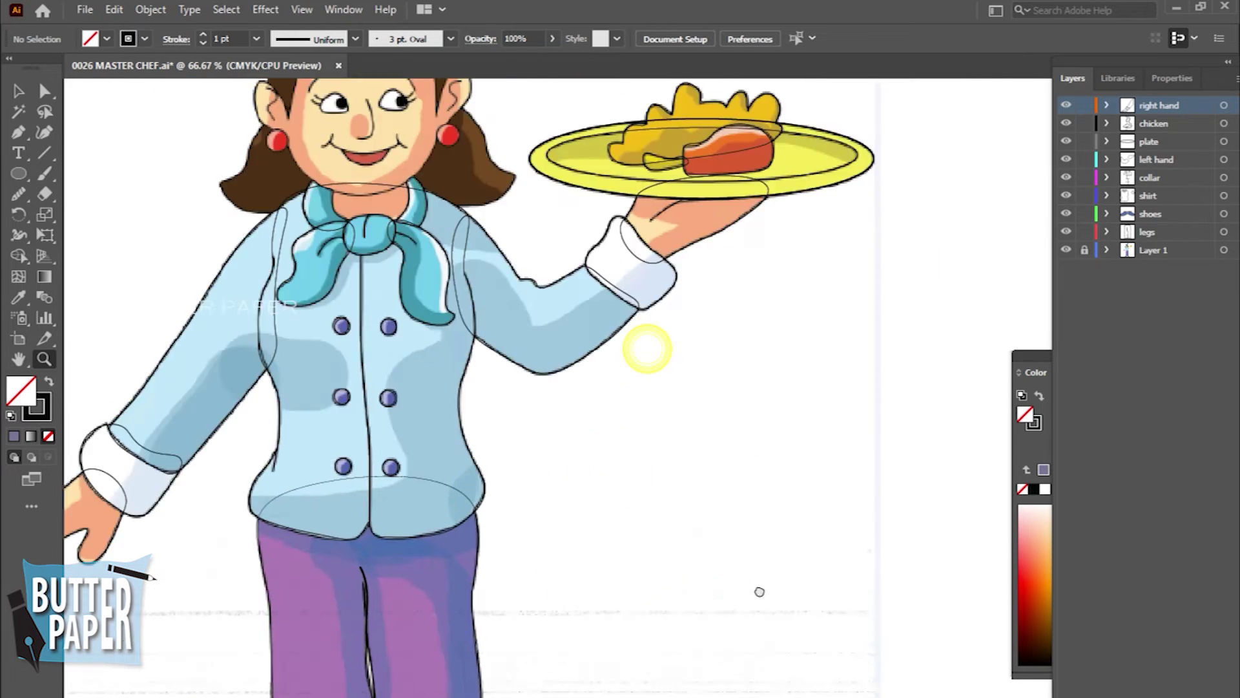
scroll(603, 310, "down", 2)
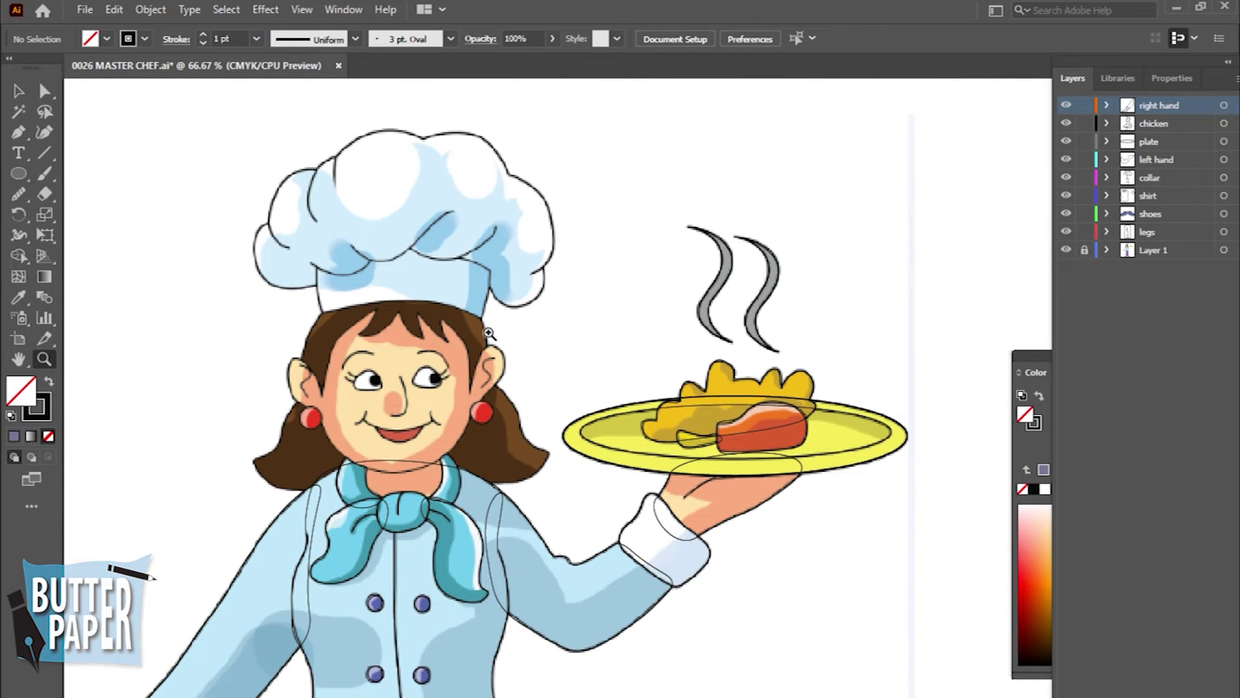
key("ctrl+l")
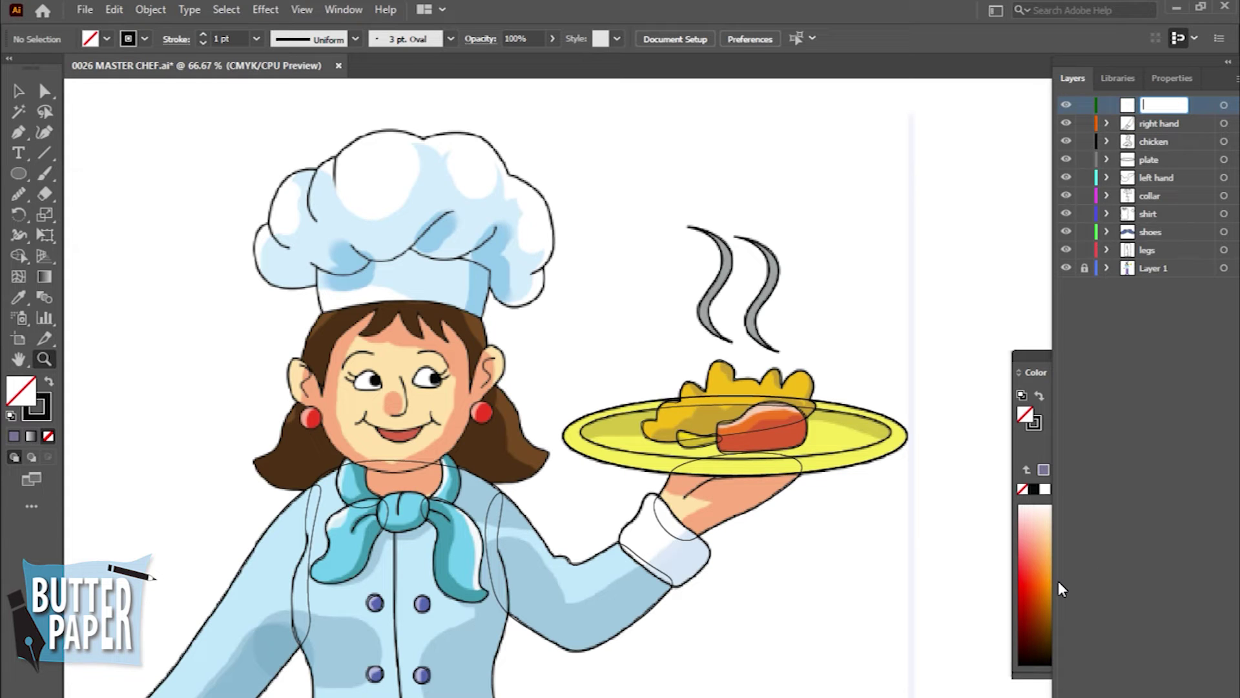
type("head")
Step: Name the layer 'head' and begin the Curvature face outline from the chin up the jaw
left_click(1143, 104)
left_click(568, 434)
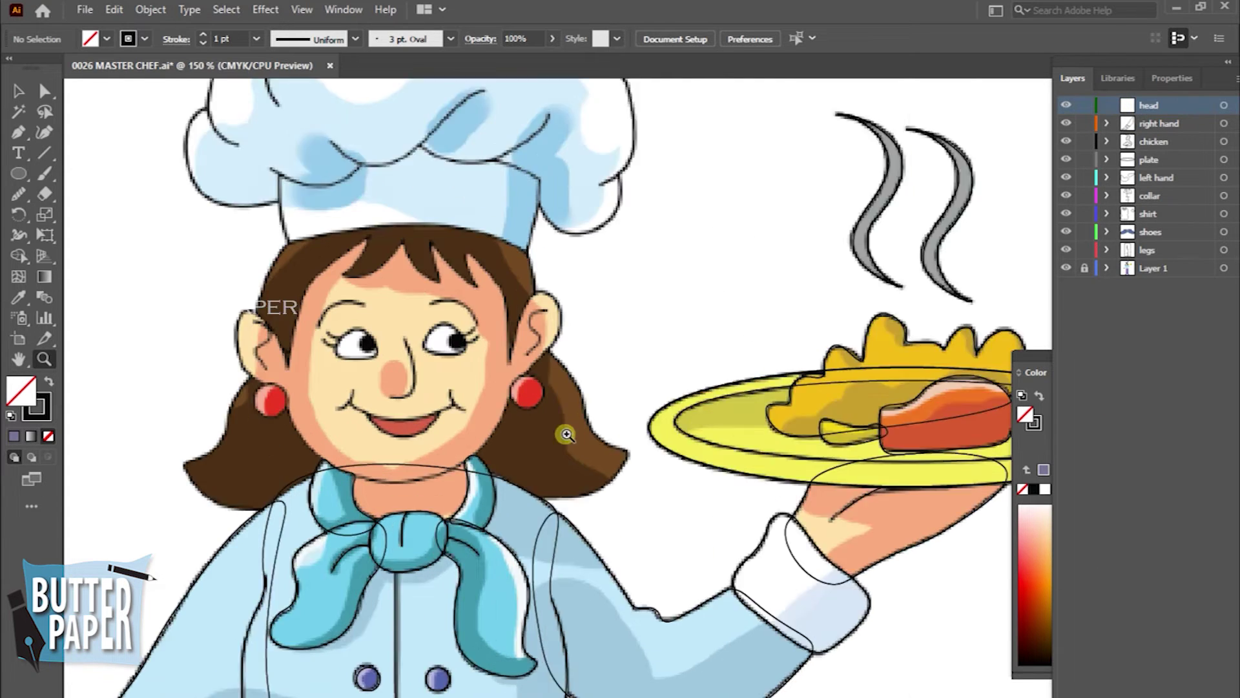
left_click(663, 462)
key("shift+grave")
left_click(455, 519)
left_click(592, 423)
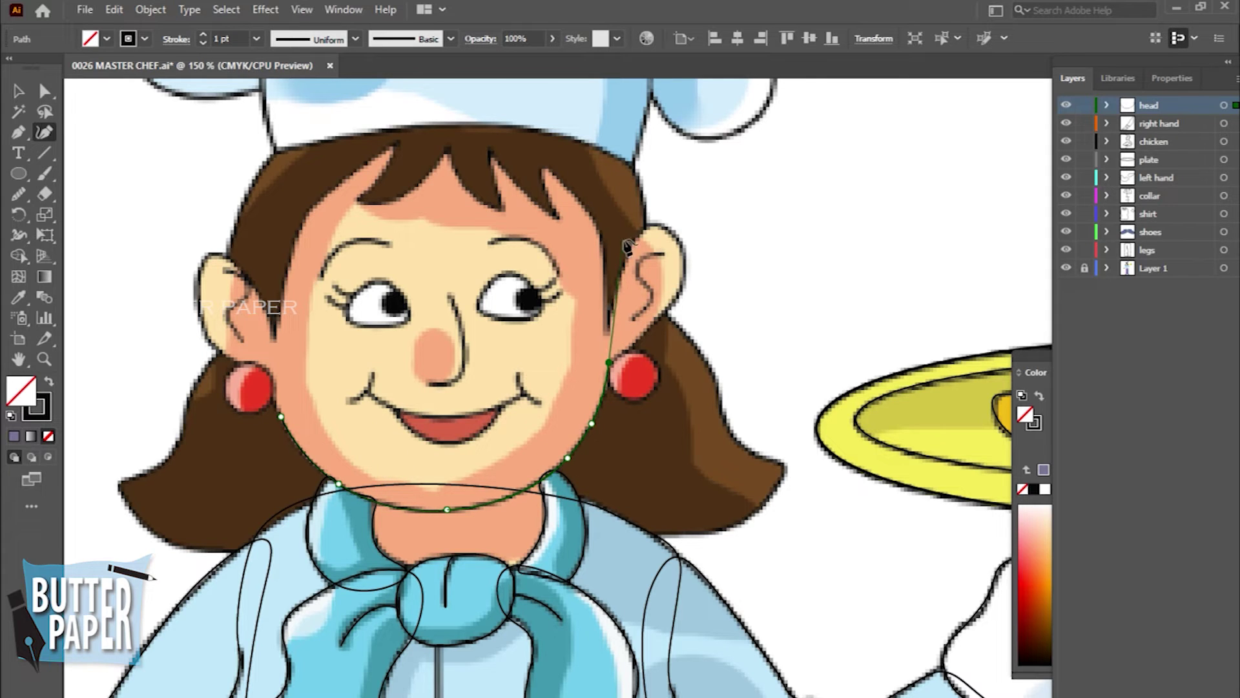
left_click(644, 331)
Step: Carry the head outline over the top and around the left ear, closing it at the chin
left_click(683, 283)
left_click(337, 142)
left_click(269, 276)
left_click(275, 335)
left_click(217, 250)
left_click(198, 297)
left_click(241, 363)
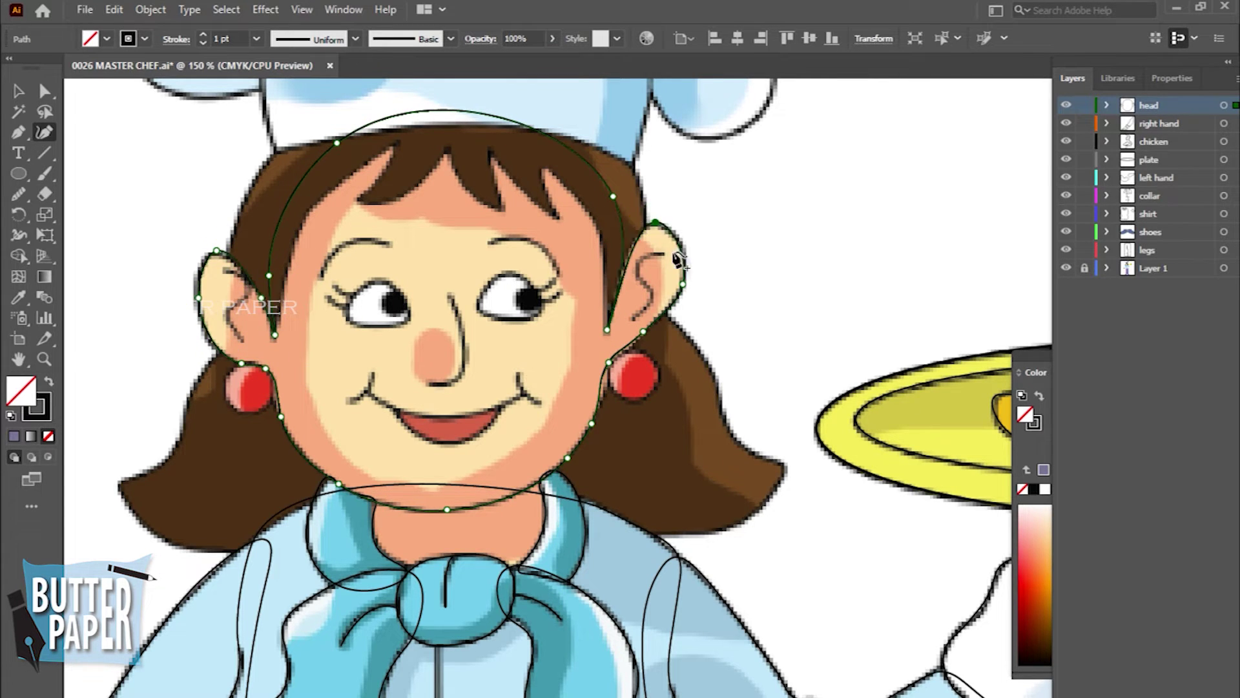
left_click(613, 233)
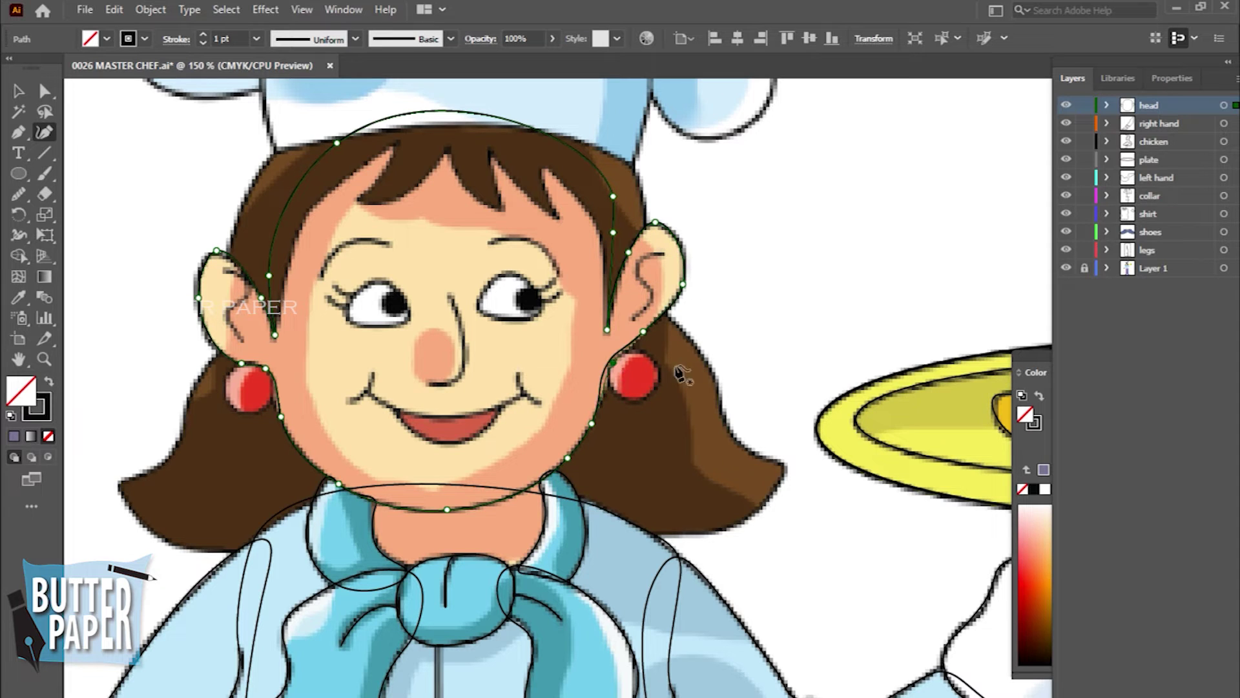
key("v")
left_click(719, 345)
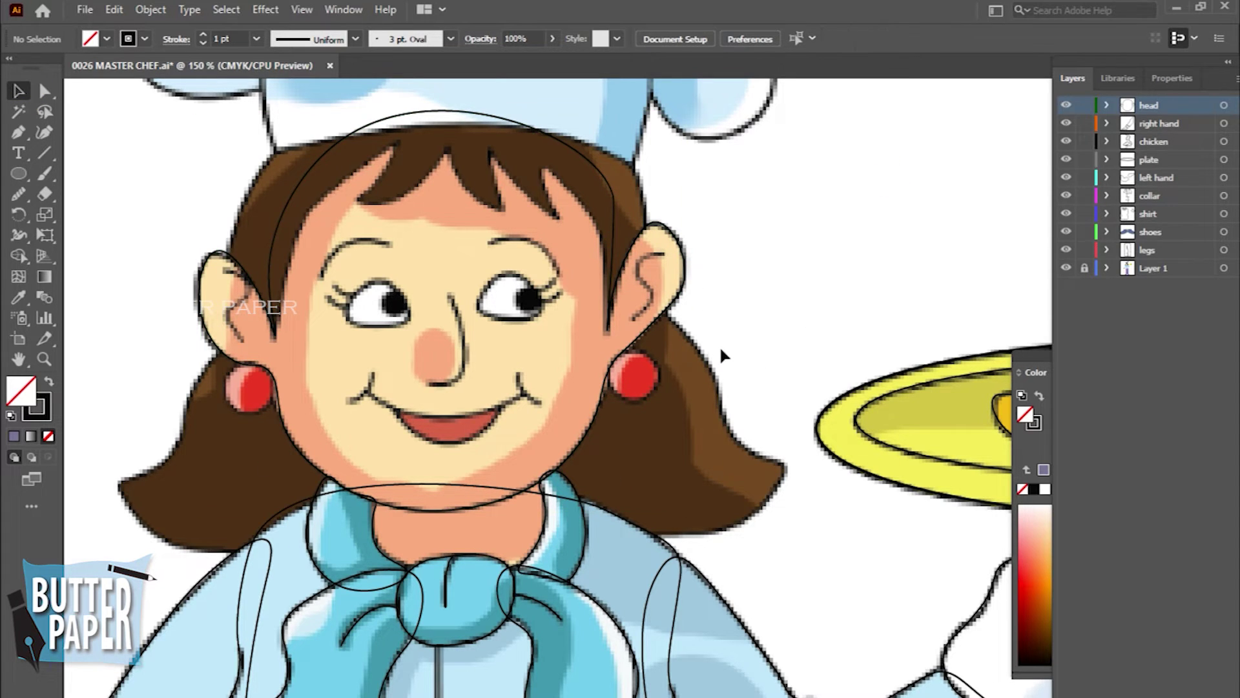
Step: Draw and adjust the inner curve of the right ear
left_click(643, 323)
left_click(643, 246)
left_click(667, 284)
key("v")
left_click(666, 268)
left_click(827, 270)
left_click(44, 132)
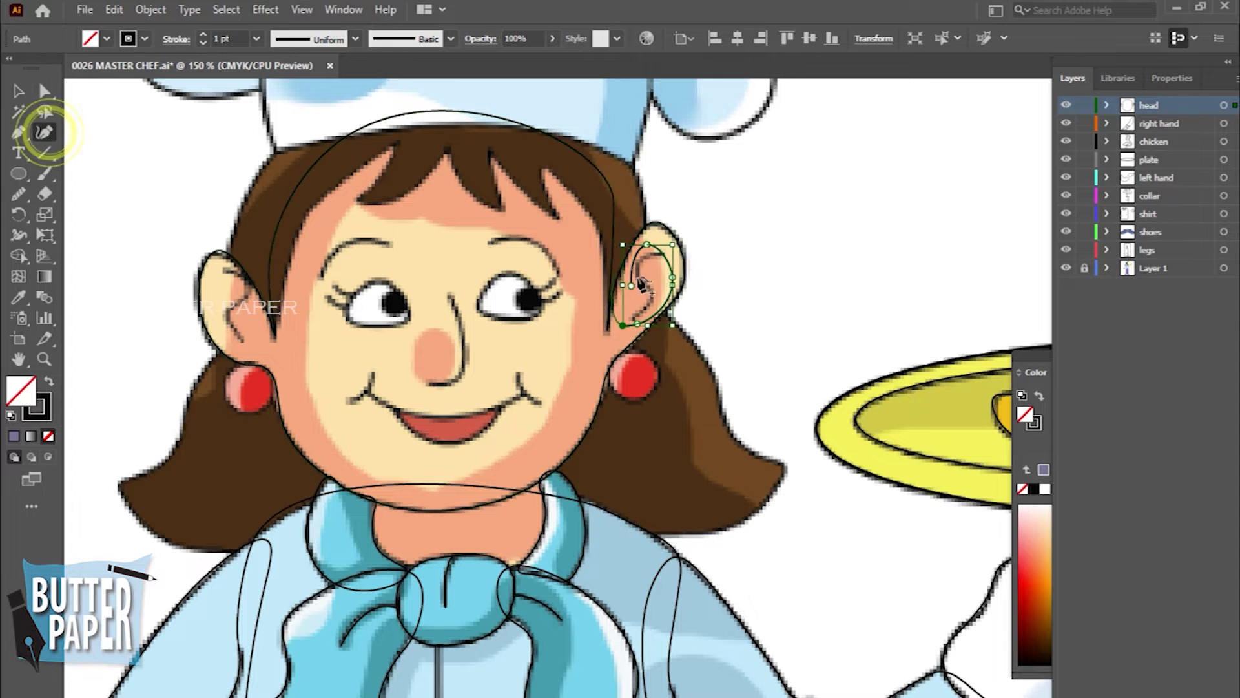
left_click(646, 245)
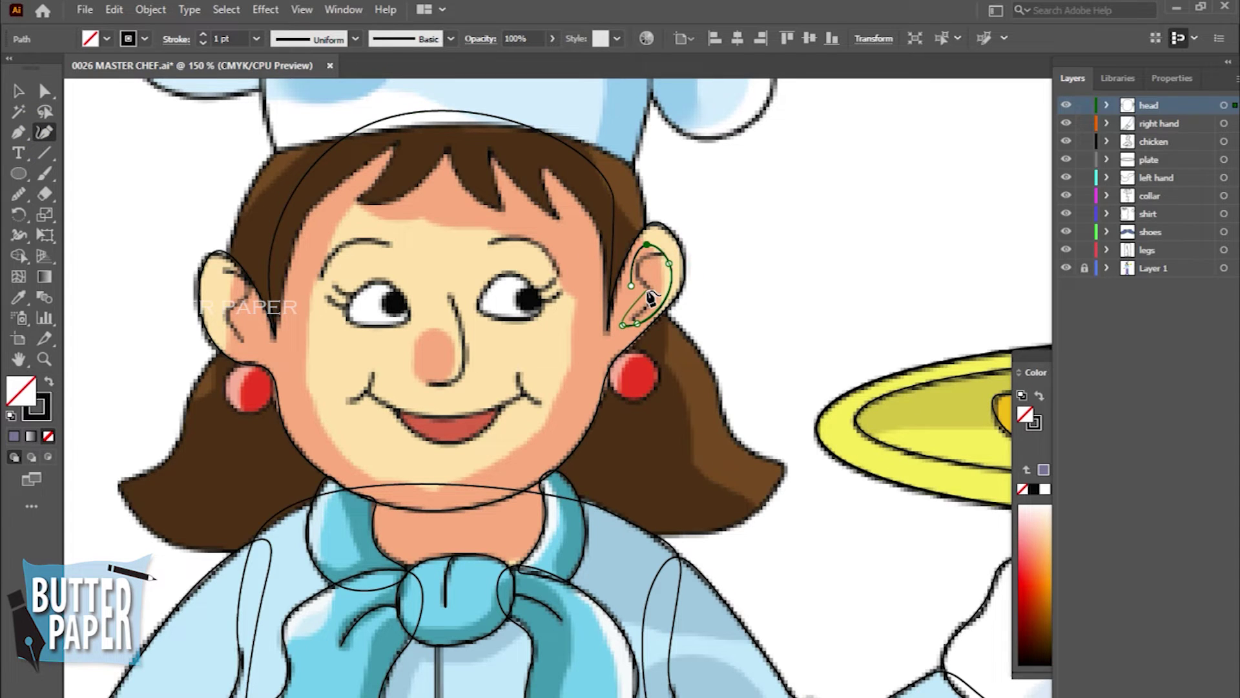
Step: Alt-drag a copy of the inner ear curve into the left ear
key("v")
mouse_move(649, 271)
left_mouse_down()
mouse_move(247, 322)
mouse_move(155, 303)
mouse_move(252, 293)
left_mouse_up()
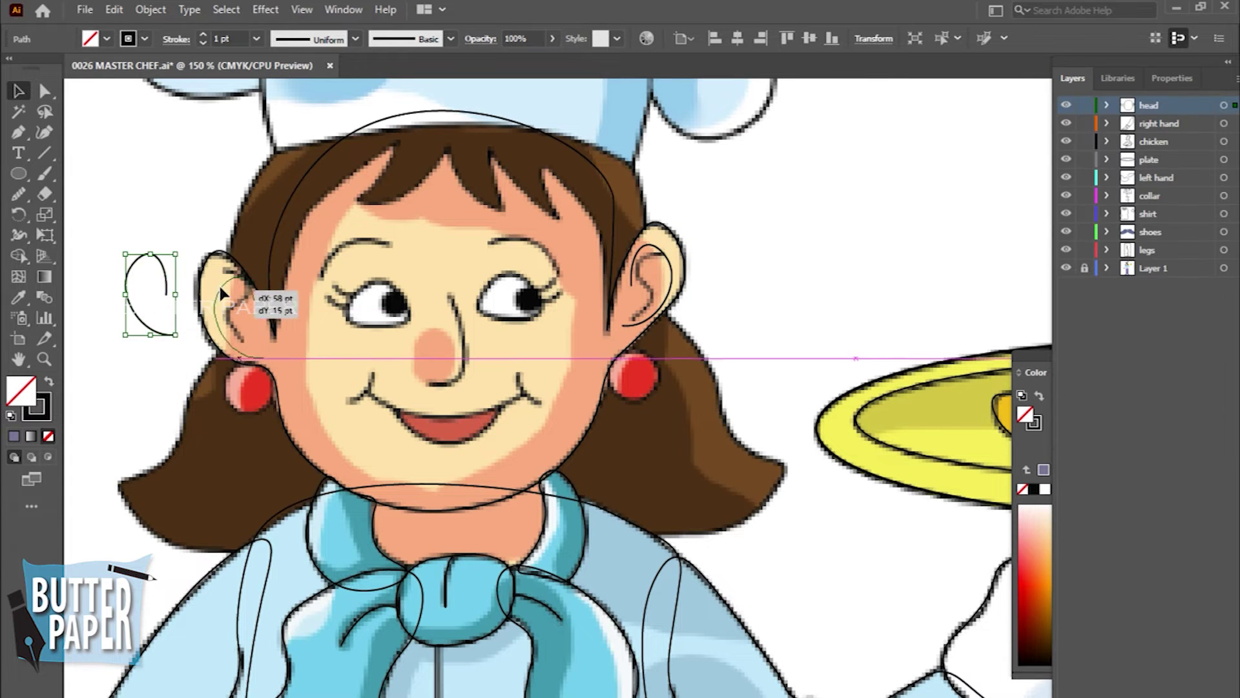
left_click(838, 259)
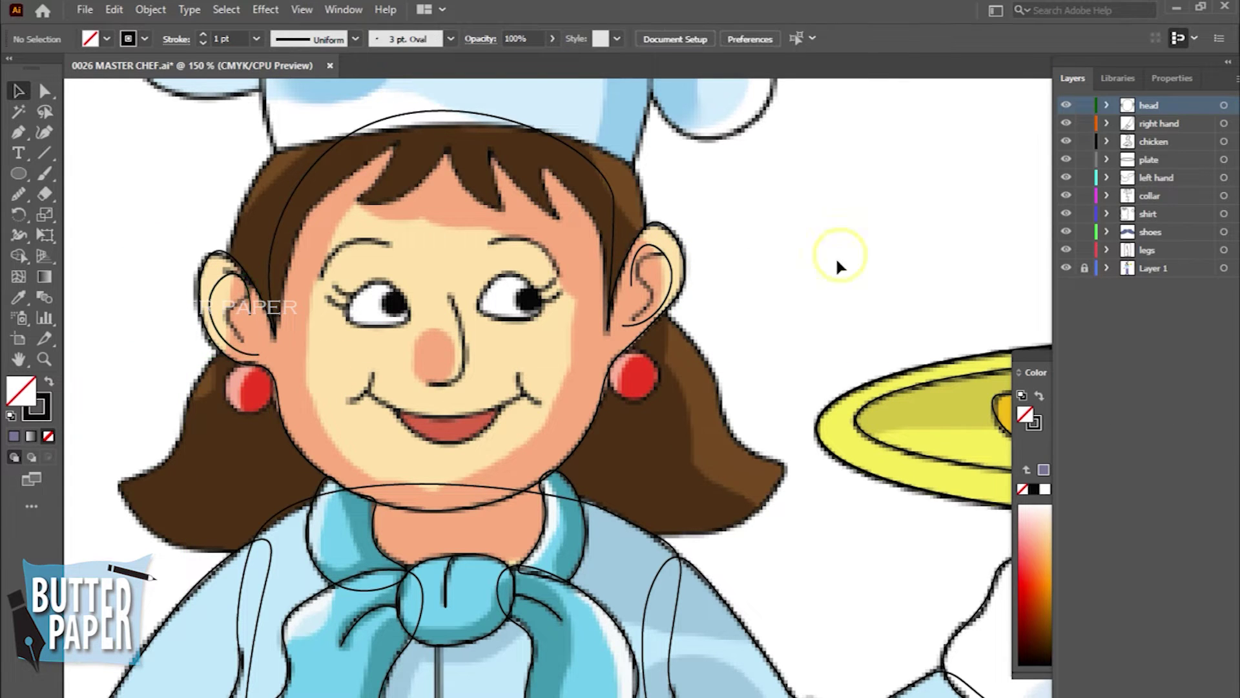
scroll(467, 239, "up", 1)
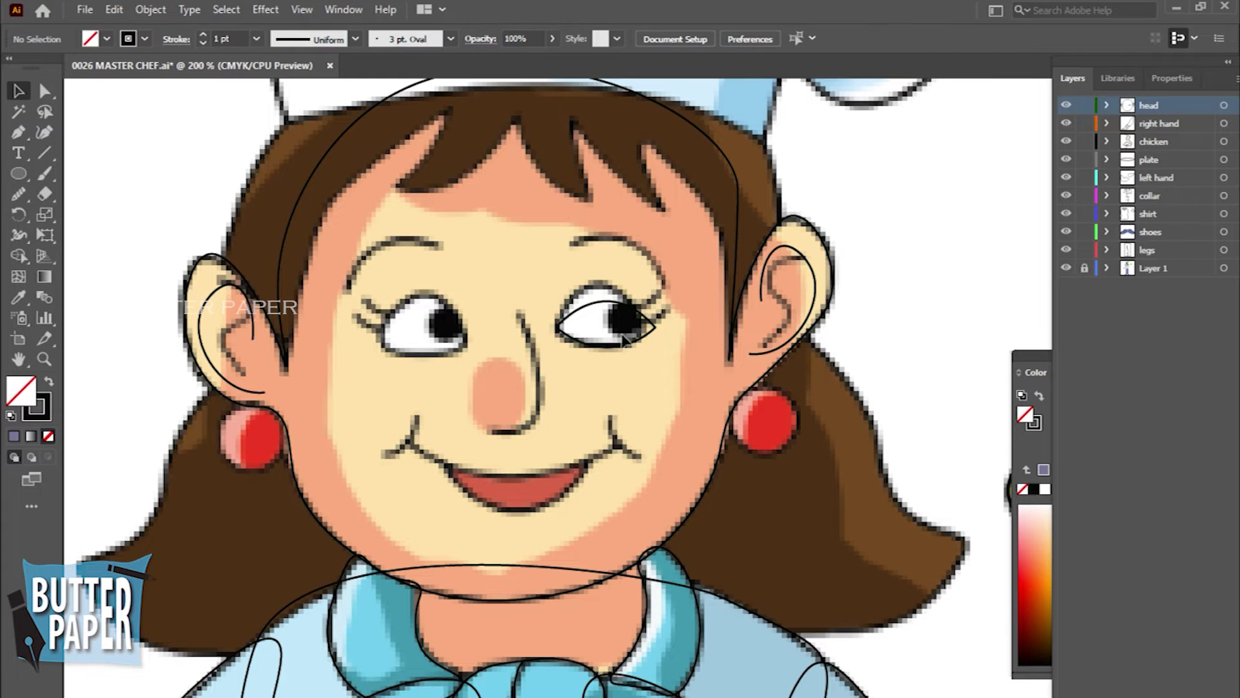
Step: Draw an ellipse pupil in the right eye and fill it black
key("l")
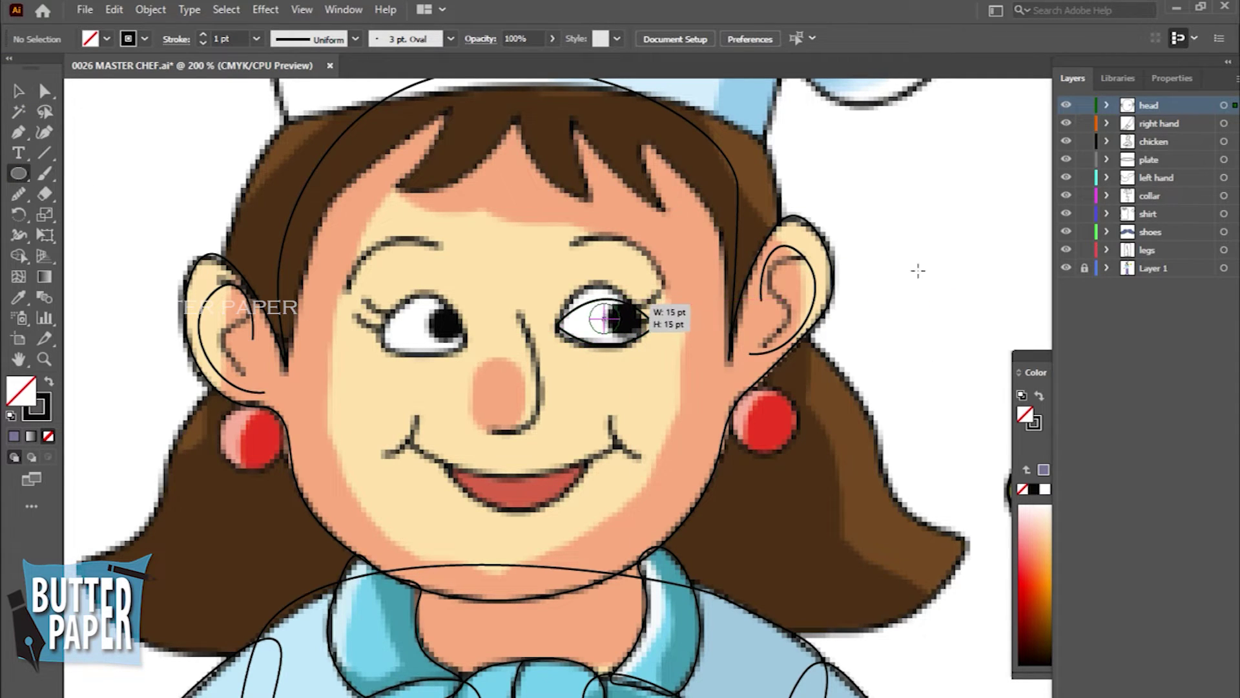
left_click_drag(601, 302, 646, 334)
left_click(18, 91)
left_click(618, 336)
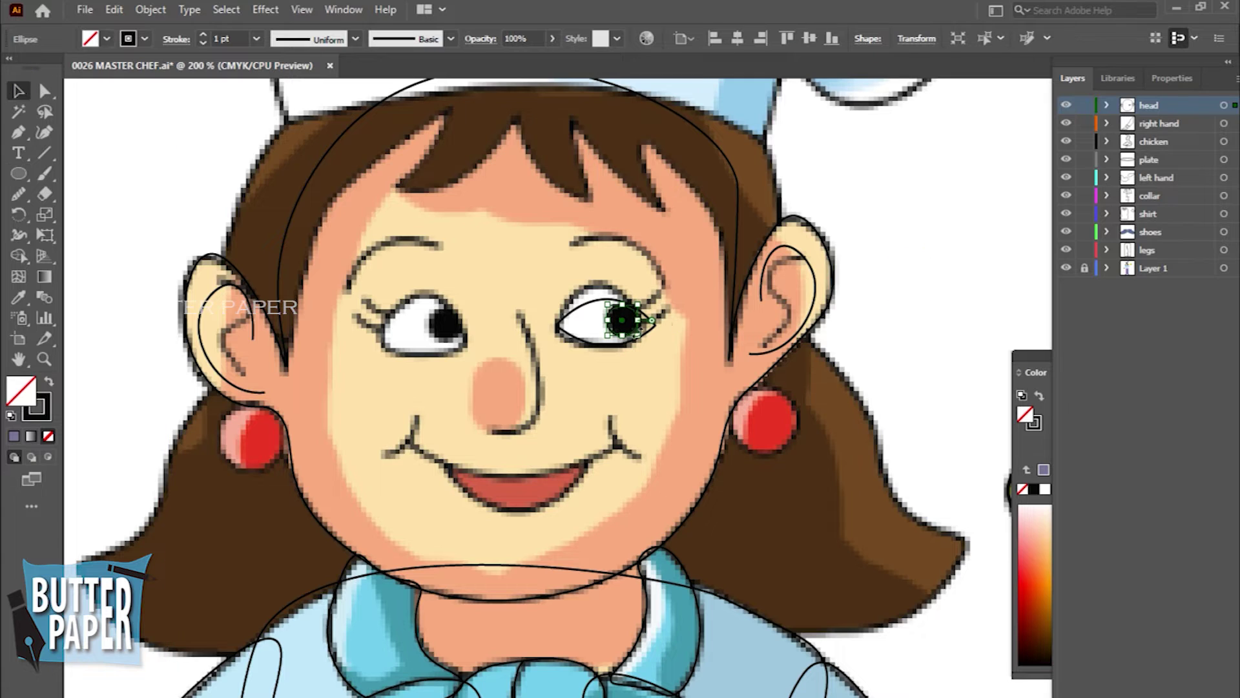
left_click(106, 39)
left_click(50, 67)
Step: Fill the right eye's almond outline white
left_click(649, 330)
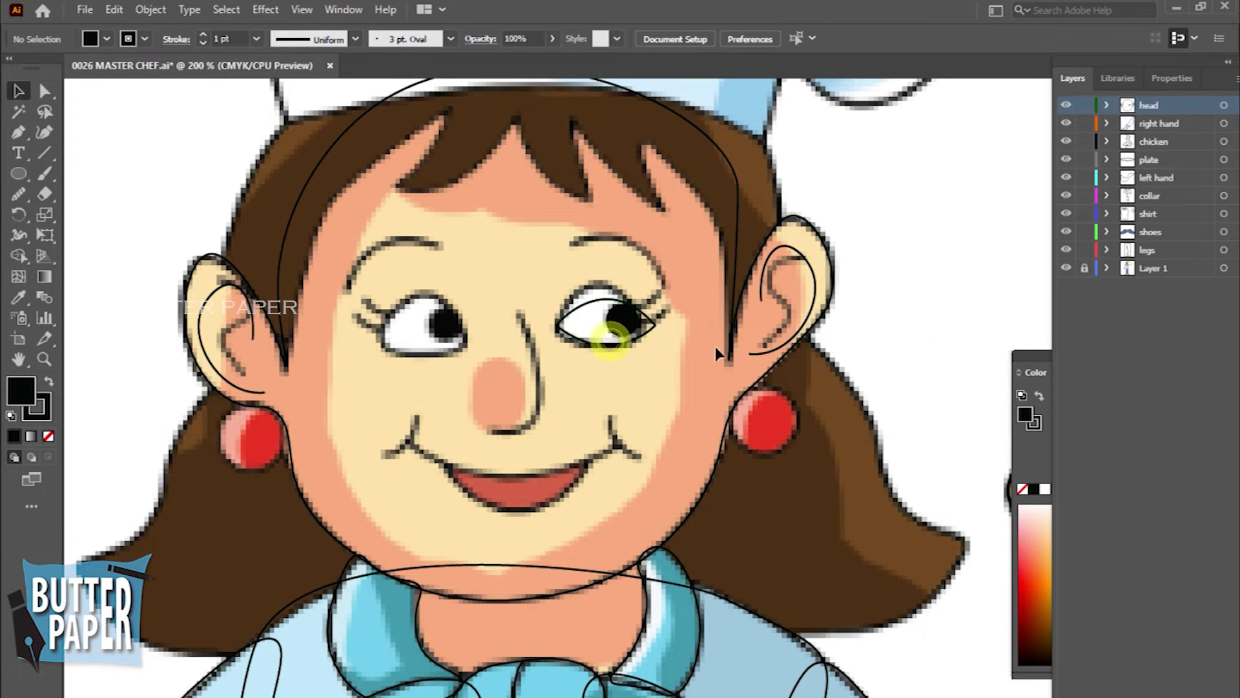
left_click(105, 39)
left_click(39, 67)
left_click(947, 278)
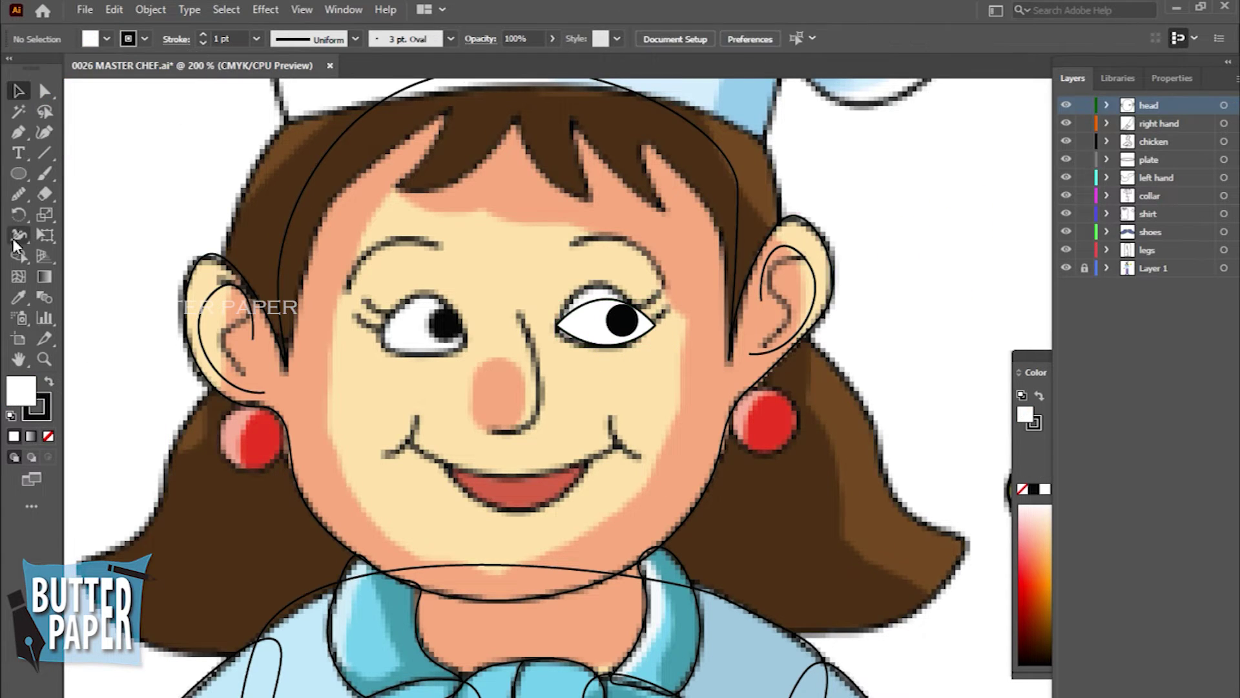
Step: Place a small no-stroke white highlight on the pupil, then hide the coloured reference layer
left_click_drag(927, 346, 938, 334)
left_click(145, 39)
left_click(17, 67)
key("v")
left_click_drag(931, 340, 622, 321)
left_click_drag(873, 253, 931, 391)
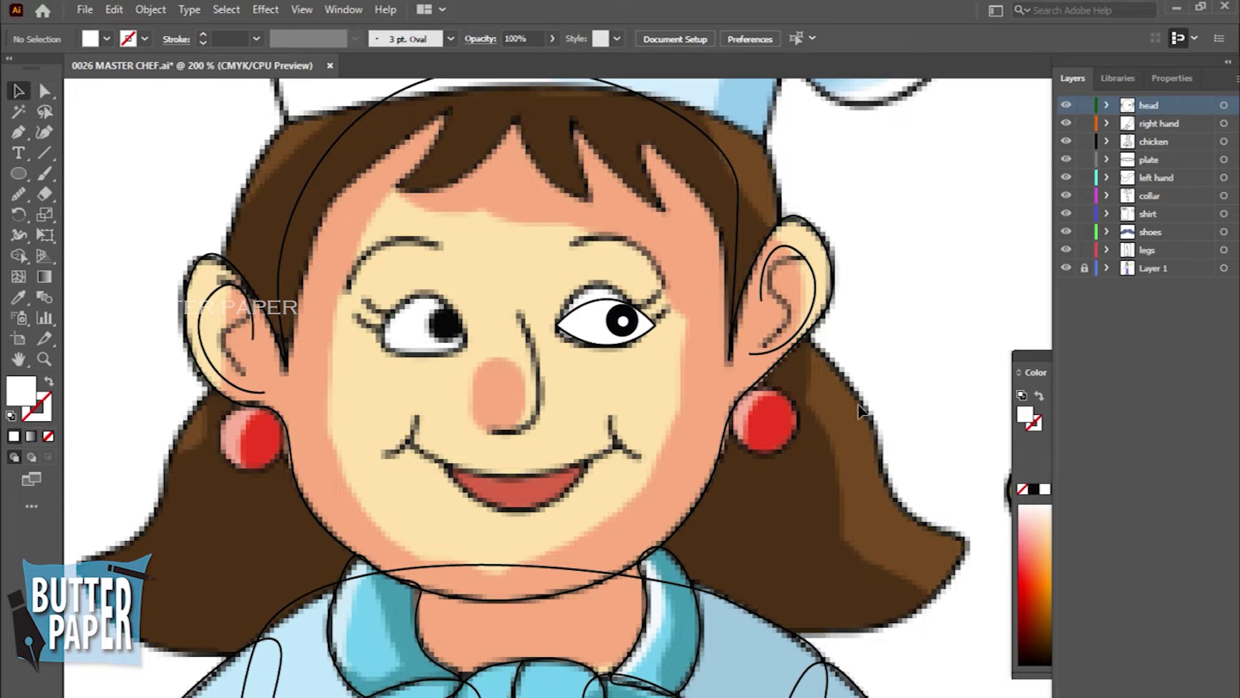
scroll(652, 310, "up", 4)
left_click(548, 387)
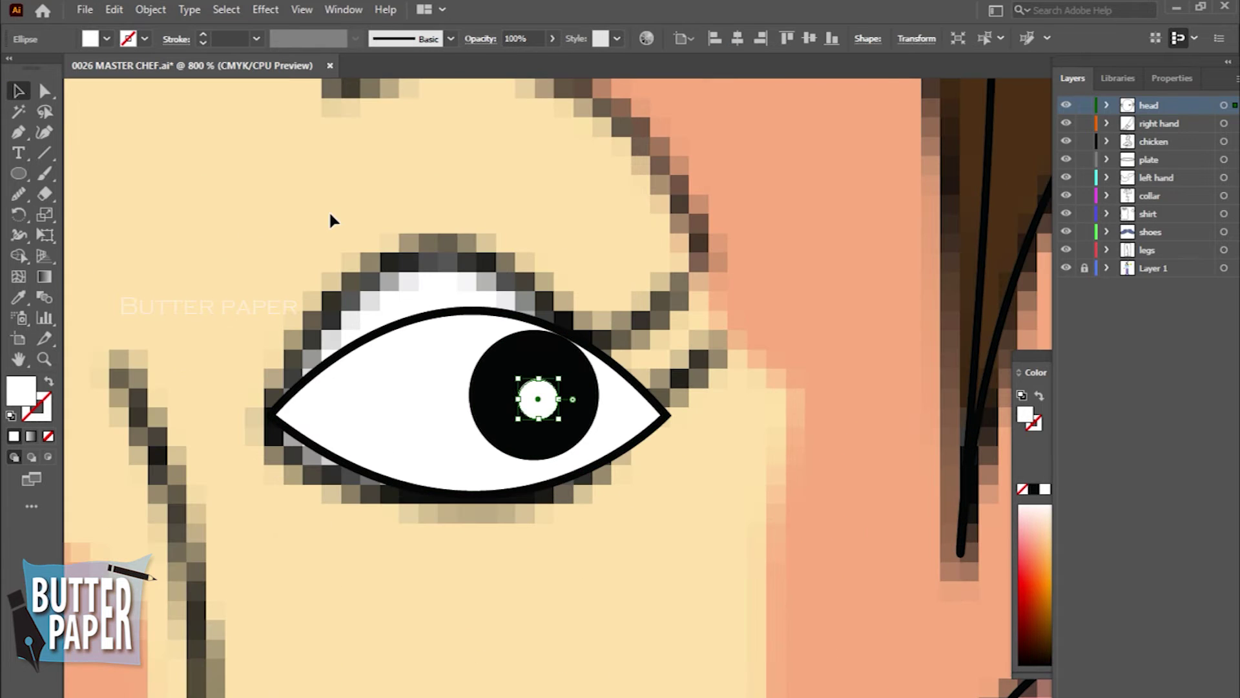
left_click_drag(515, 420, 529, 408)
left_click(836, 385)
key("ctrl+1")
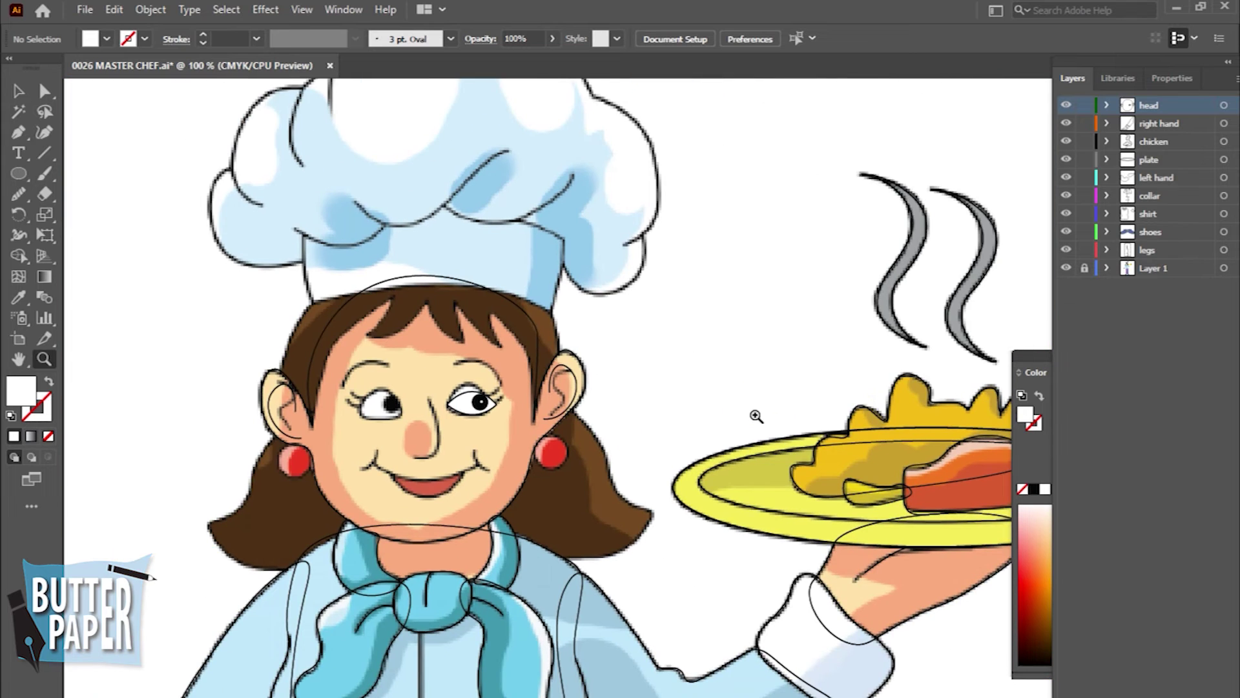
left_click(1065, 268)
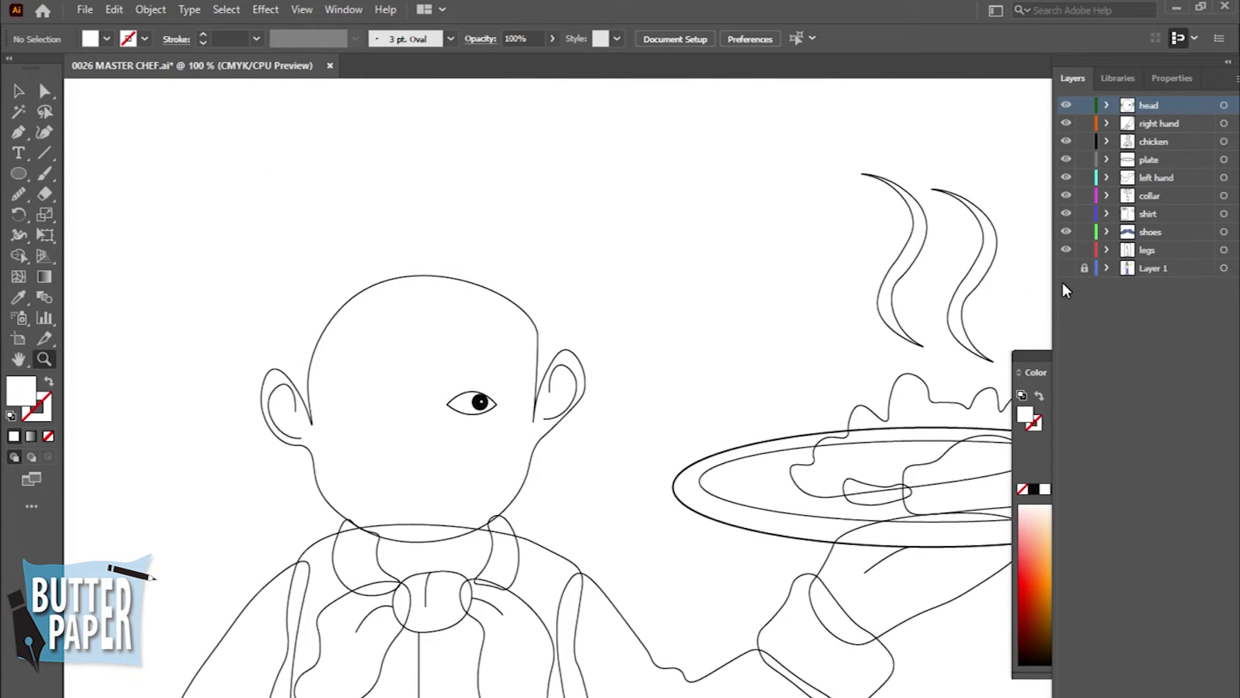
Step: Show the coloured reference again and draw an eyelash above the right eye with the Pen tool
left_click(1065, 268)
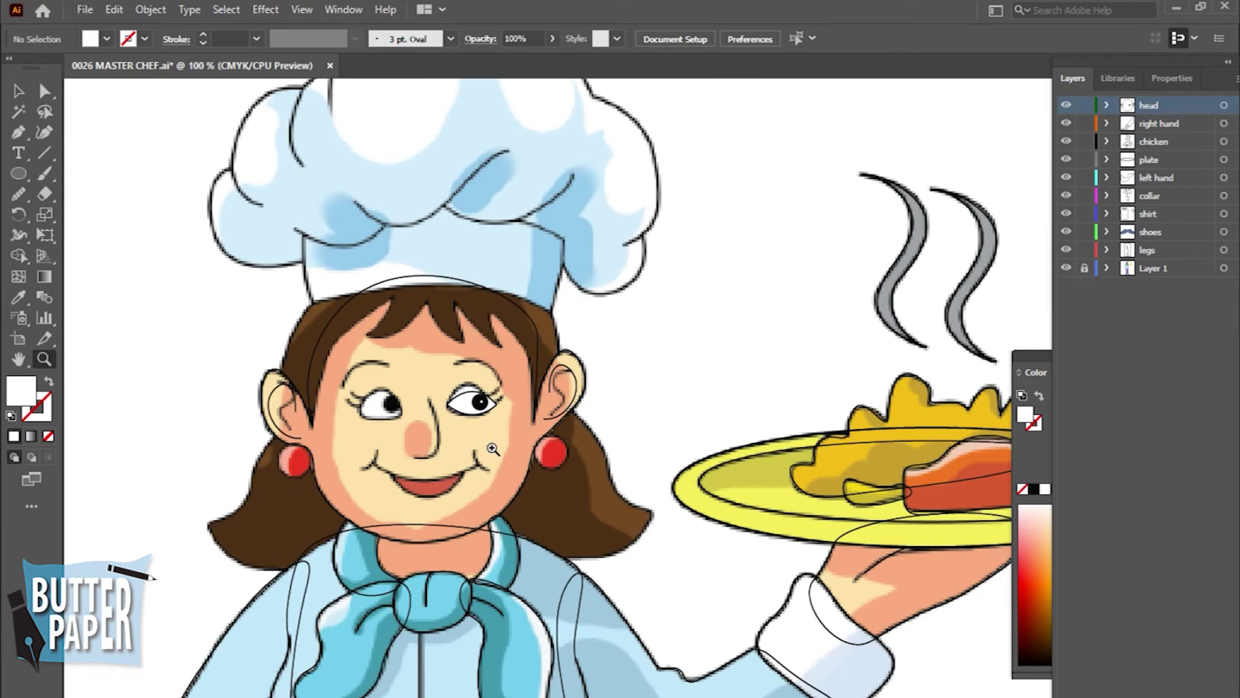
left_click(493, 448)
key("p")
left_click(624, 330)
left_click(665, 302)
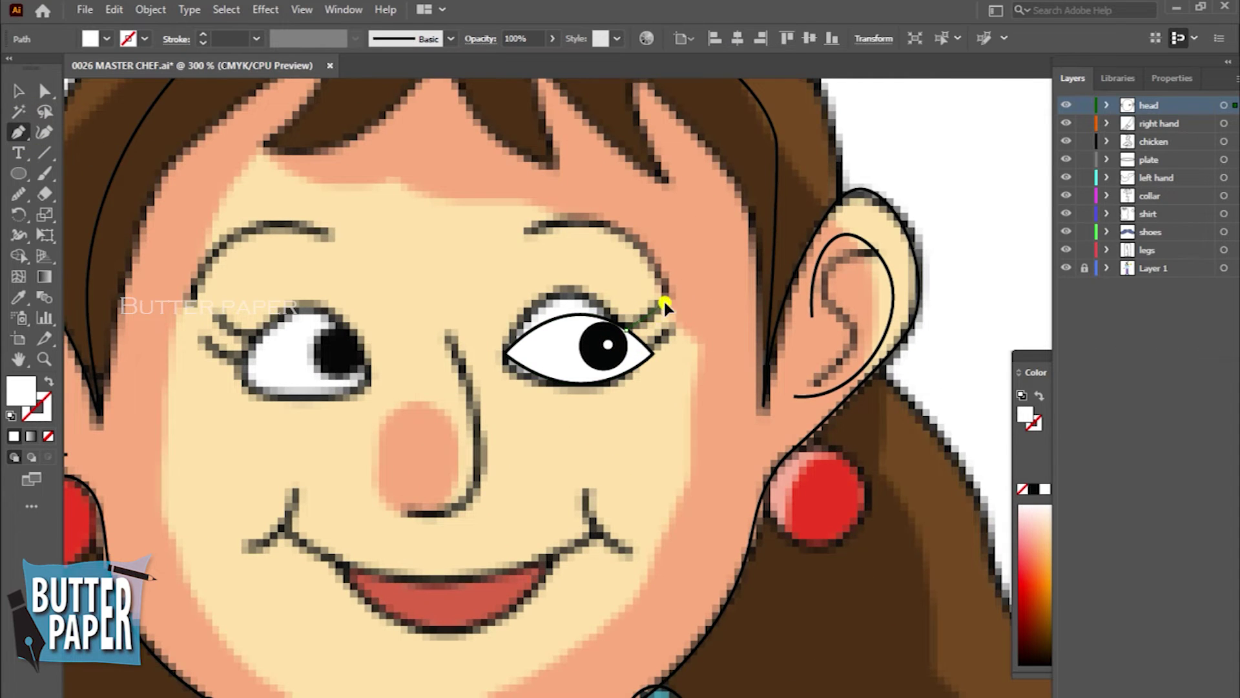
key("v")
Step: Give the eyelash no fill and a black stroke, position it, and duplicate it beside itself
left_click(107, 39)
left_click(9, 55)
left_click(145, 39)
left_click(35, 54)
left_click(681, 342)
left_click_drag(668, 327, 679, 338)
left_click(905, 232)
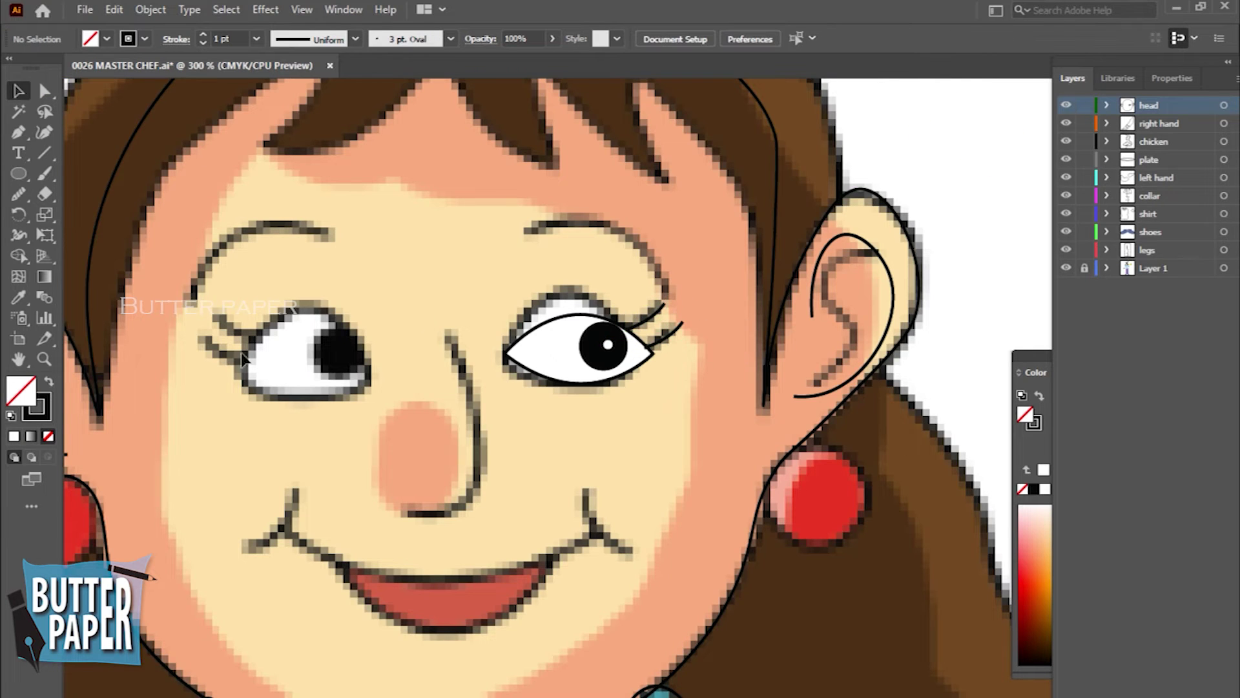
left_click(667, 341)
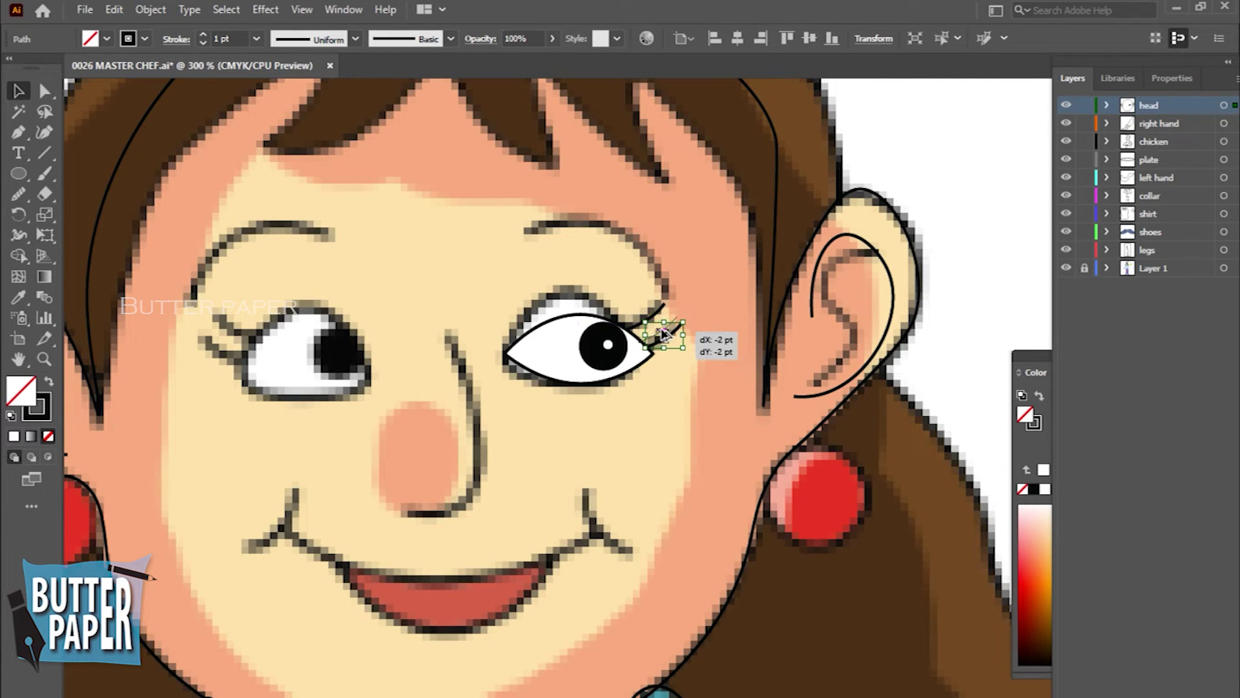
left_click_drag(663, 334, 657, 322)
Step: Group all the right eye's parts together
left_click(936, 106)
left_click_drag(691, 401, 512, 290)
right_click(615, 331)
left_click(974, 181)
Step: Copy the grouped eye onto the left eye and reflect it horizontally
left_click_drag(607, 352, 323, 352)
left_click(1168, 78)
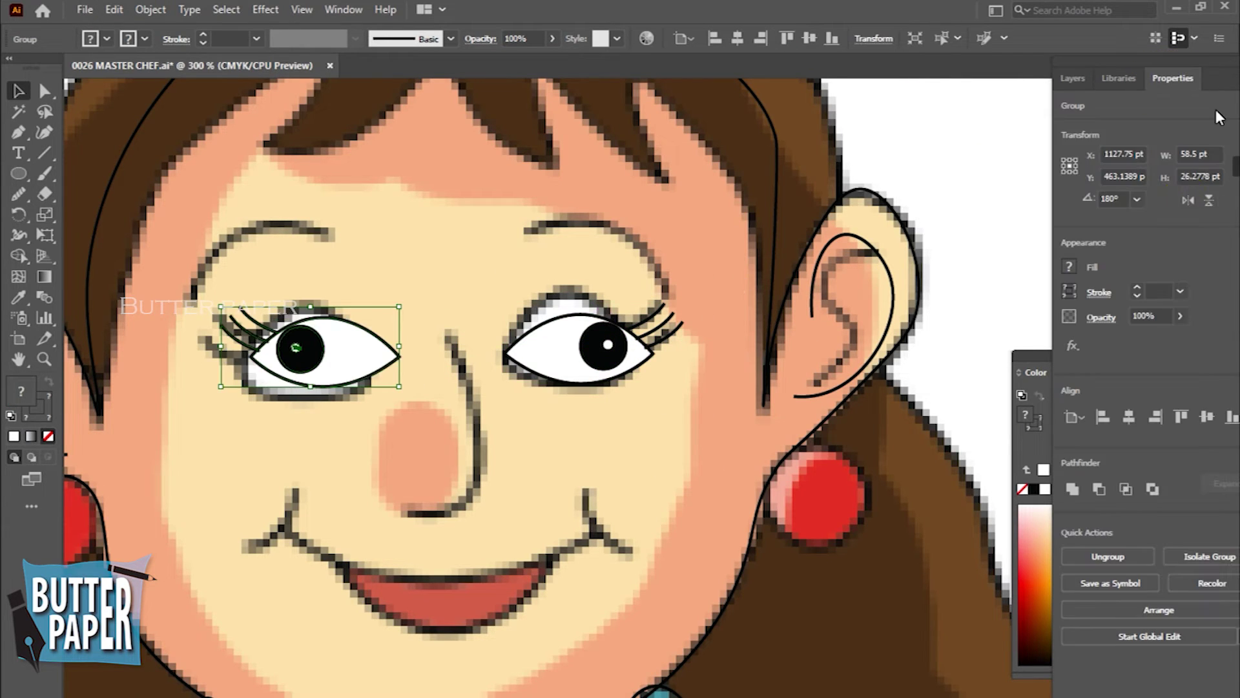
key("Left")
key("Left")
key("Left")
key("Left")
key("Left")
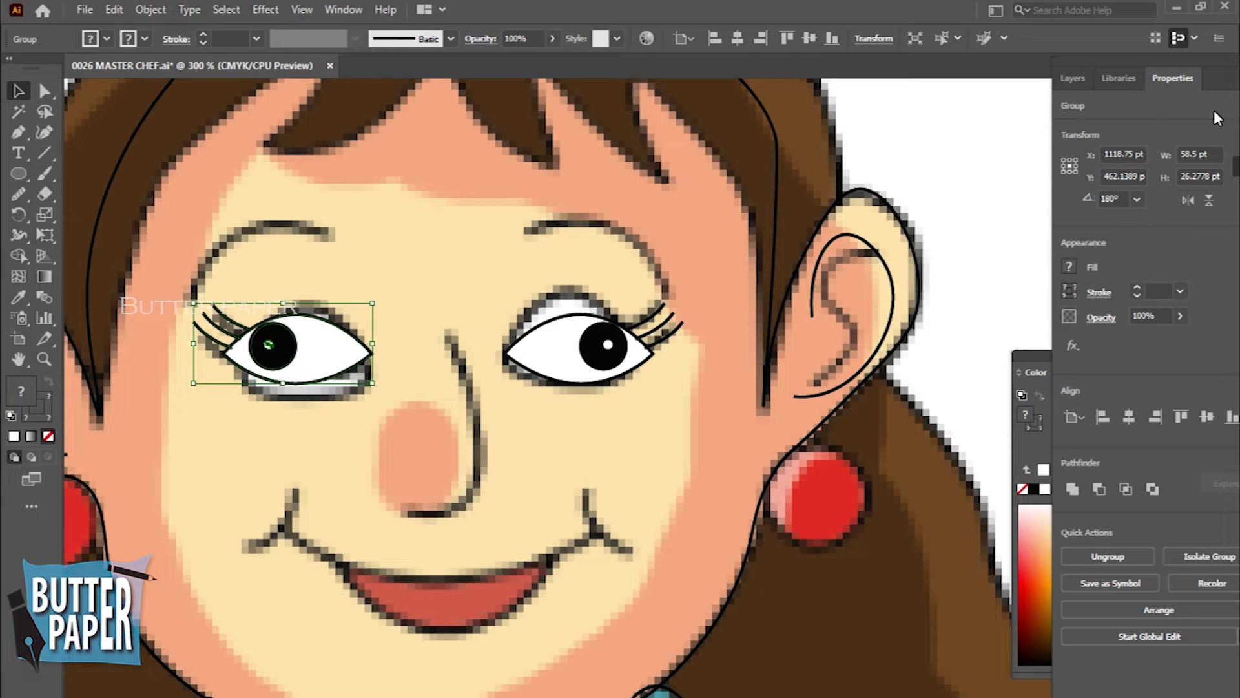
left_click(966, 277)
key("z")
left_click(1009, 271, "alt")
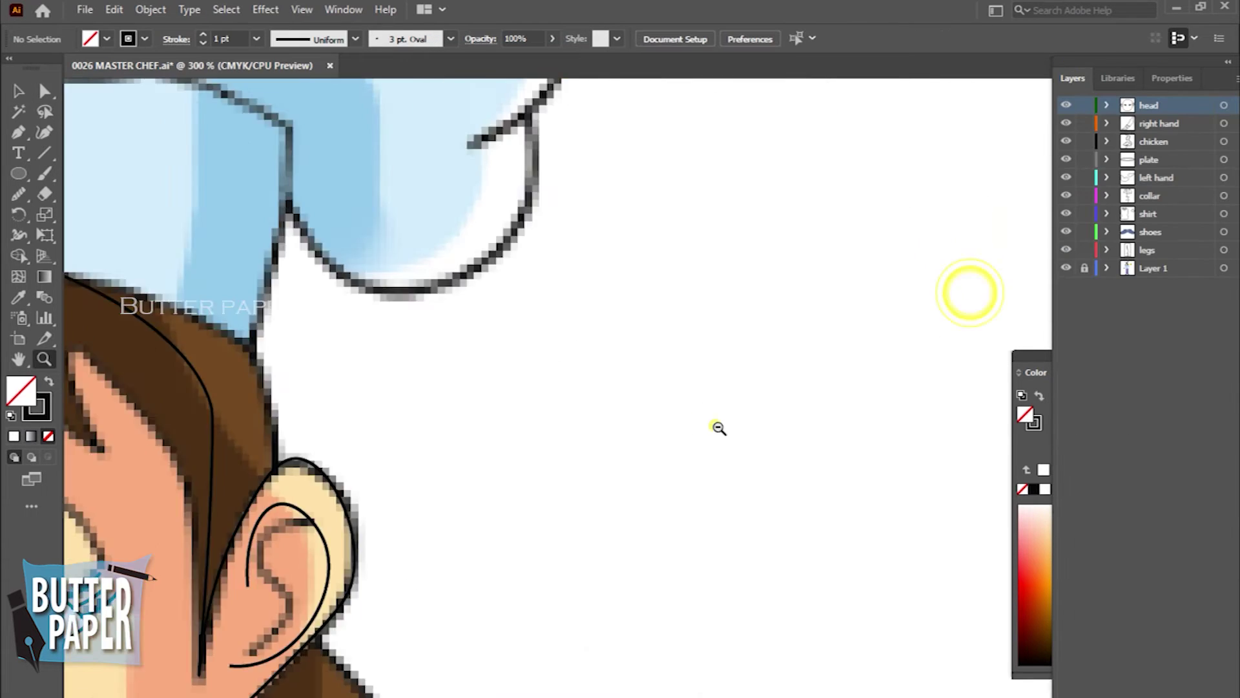
Step: Paint a tapered brush stroke for the eyebrow above the right eye
left_click(423, 460)
left_click(423, 460)
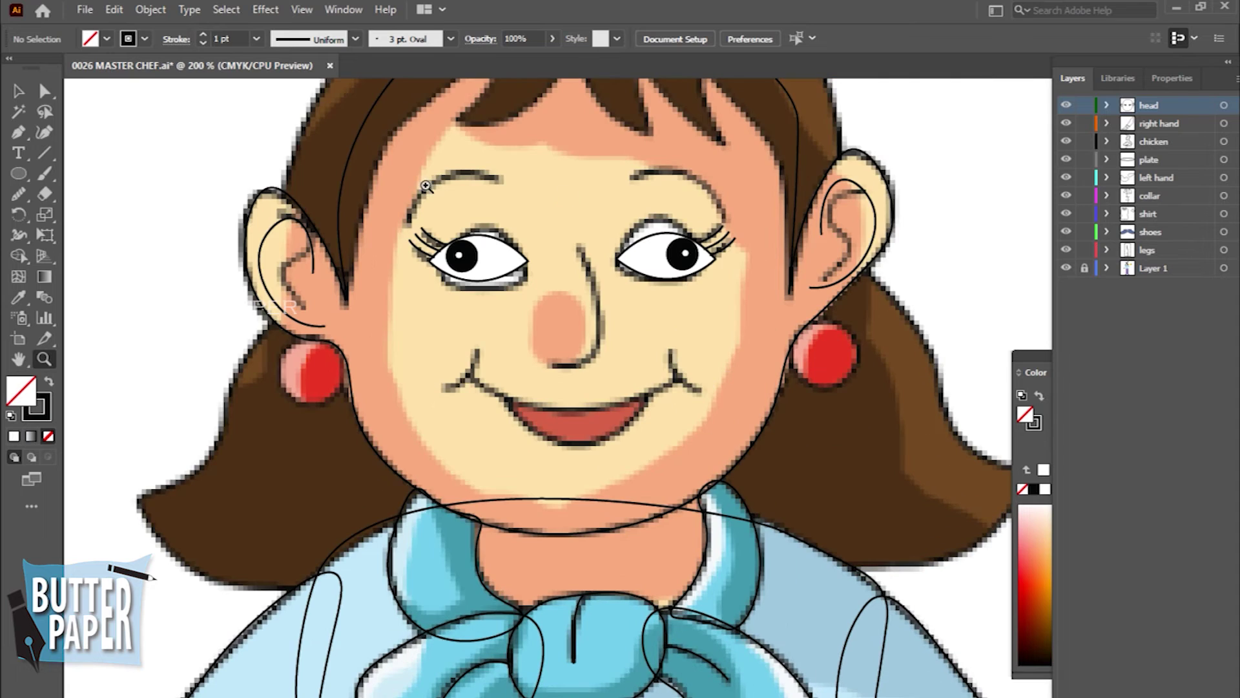
left_click(44, 174)
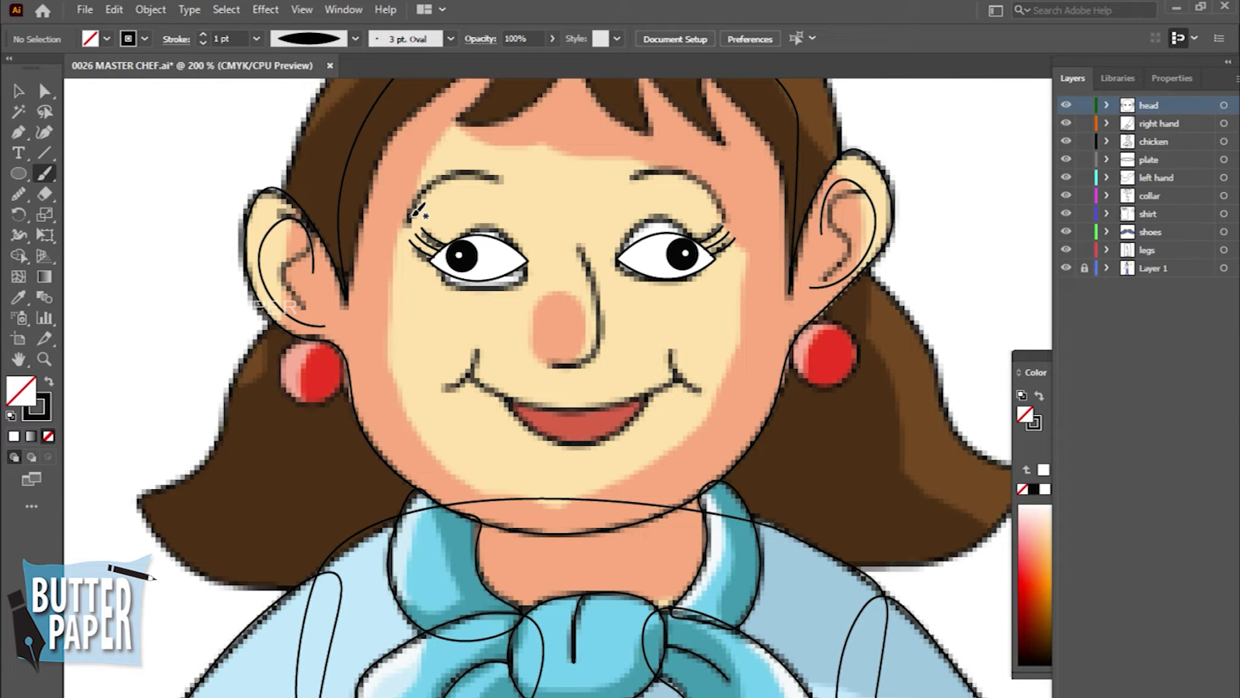
left_click_drag(409, 219, 526, 182)
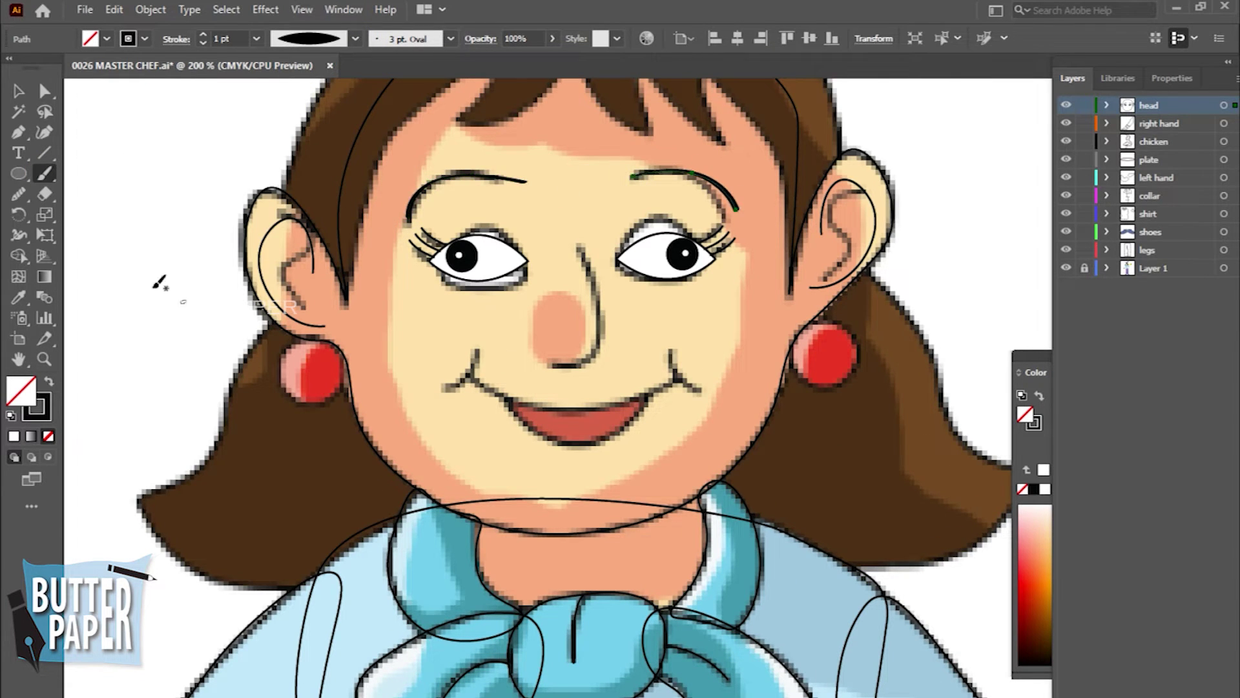
left_click(391, 387, "ctrl")
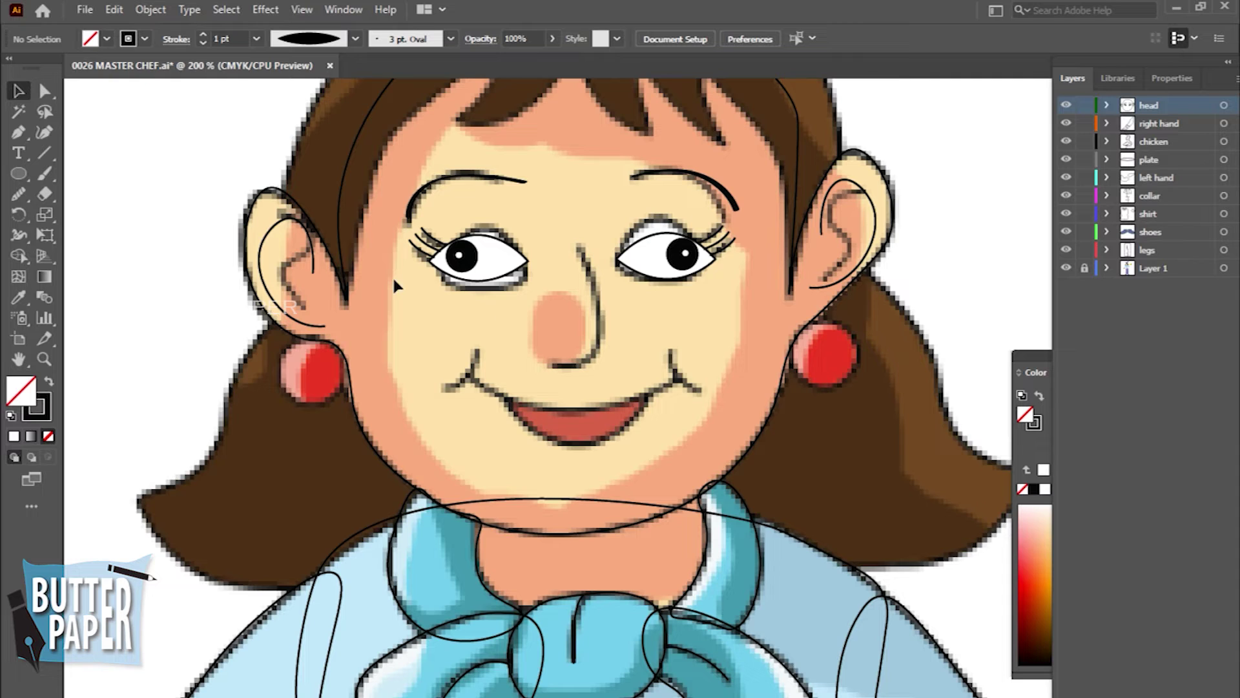
Step: Draw the curved nose line with the Curvature tool and check it against the reference
left_click(44, 131)
mouse_move(578, 245)
left_mouse_down()
mouse_move(553, 365)
mouse_move(534, 346)
left_mouse_up()
left_click(967, 313, "ctrl")
left_click(1066, 267)
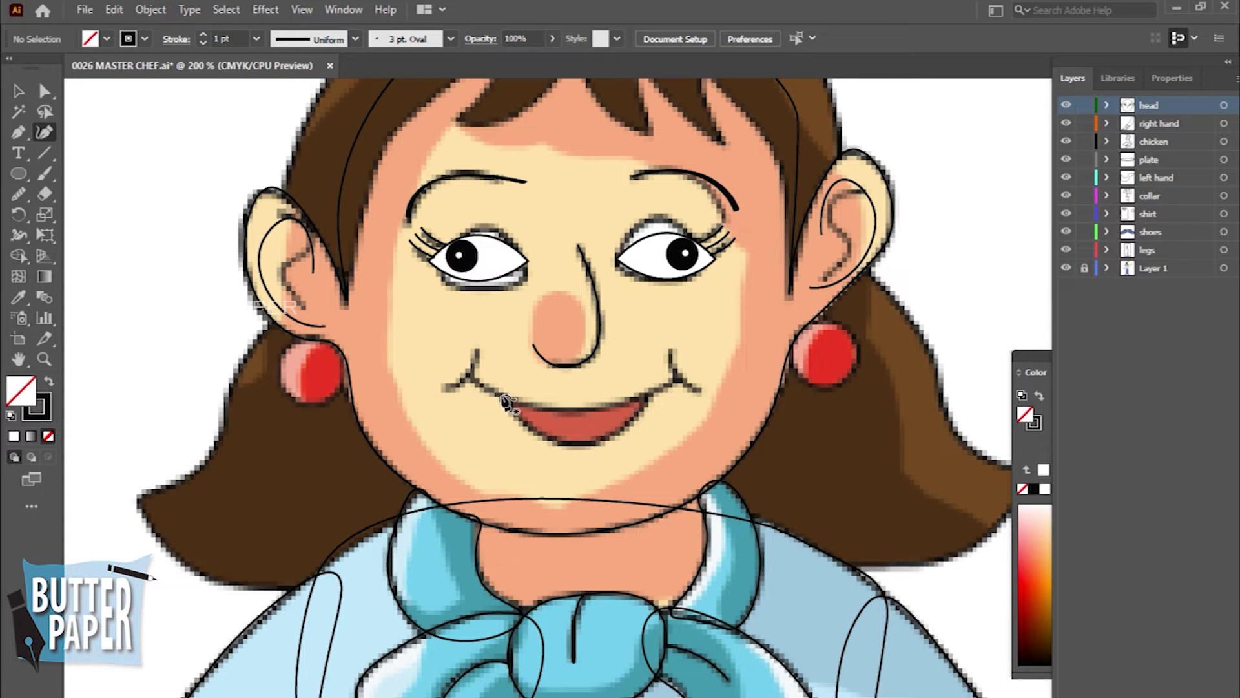
Step: Trace the smile as one curve from the left to the right mouth corner
left_click(472, 379)
left_click(681, 377)
left_click(568, 411)
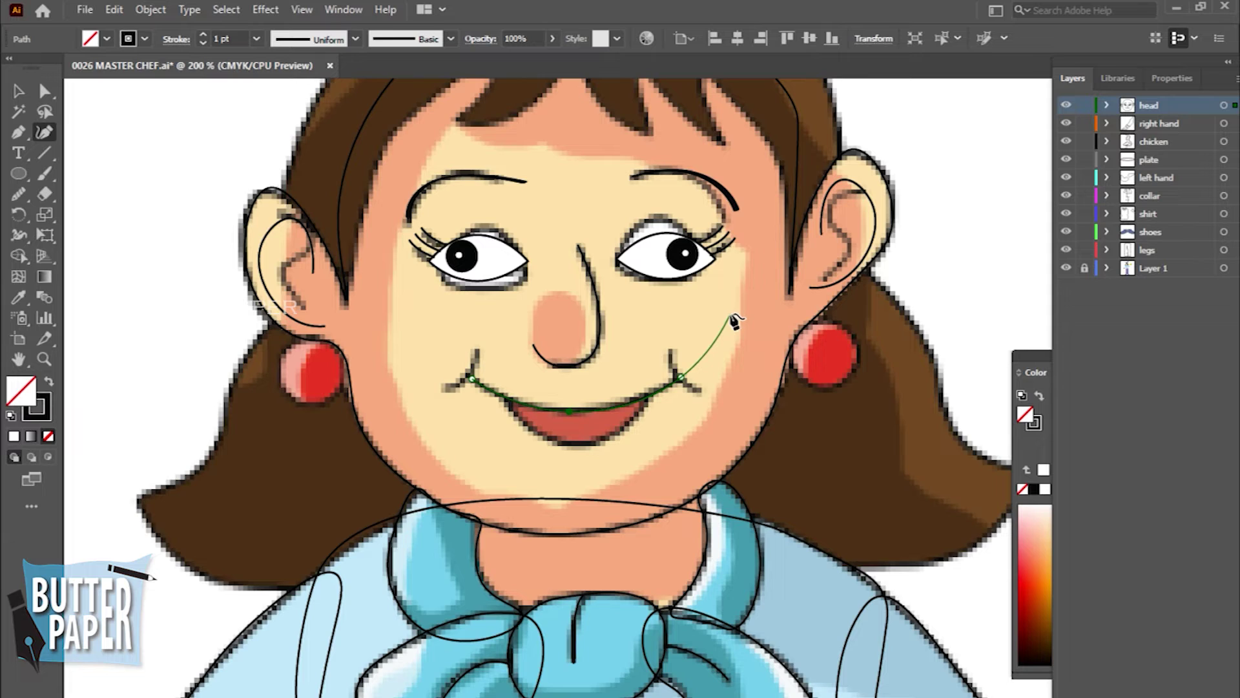
key("ctrl+z")
left_click(18, 132)
left_click(505, 398)
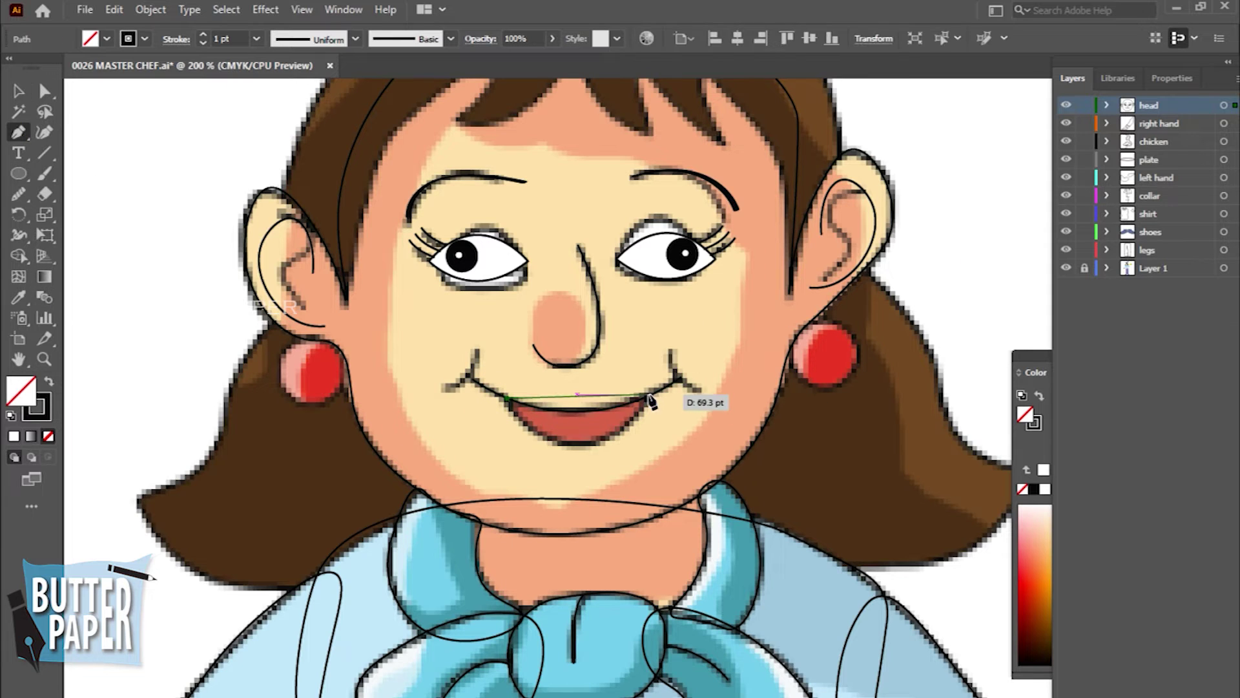
left_click_drag(650, 394, 733, 280)
left_click(652, 394, "alt")
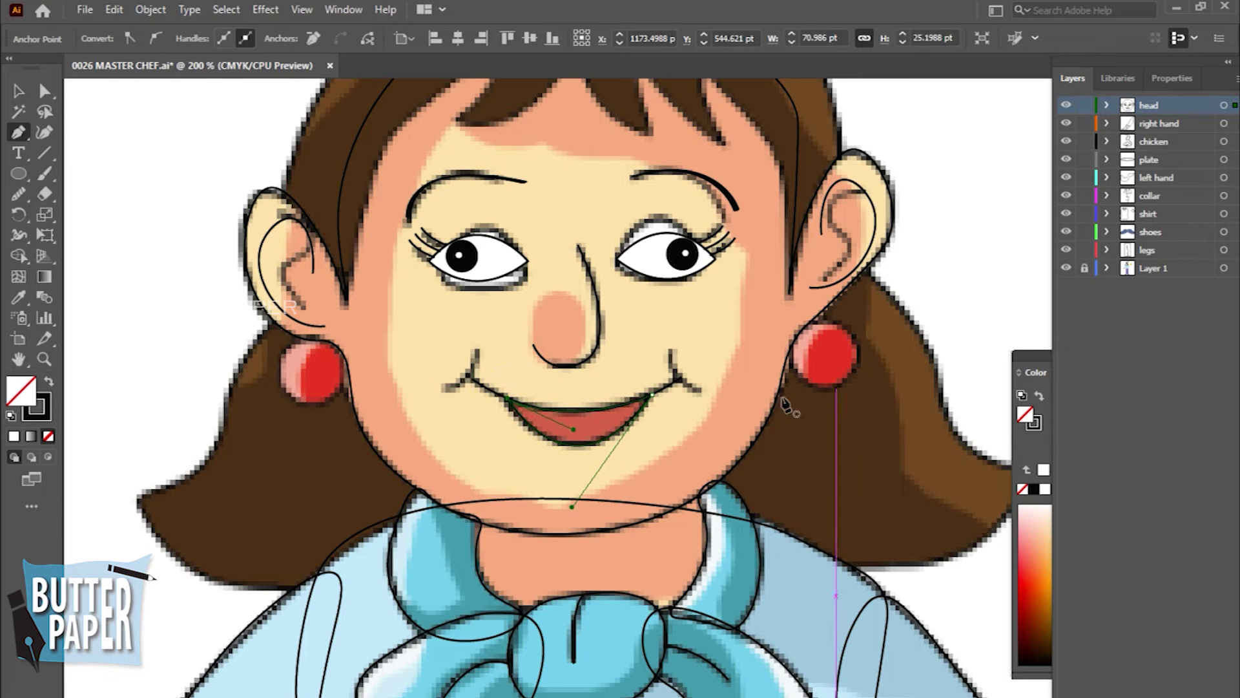
key("v")
left_click(964, 269)
left_click(1066, 267)
Step: Draw a small curved dimple at the left mouth corner with the Pen tool
key("p")
left_click(477, 353)
left_click_drag(460, 388, 706, 424)
key("v")
left_click(1066, 267)
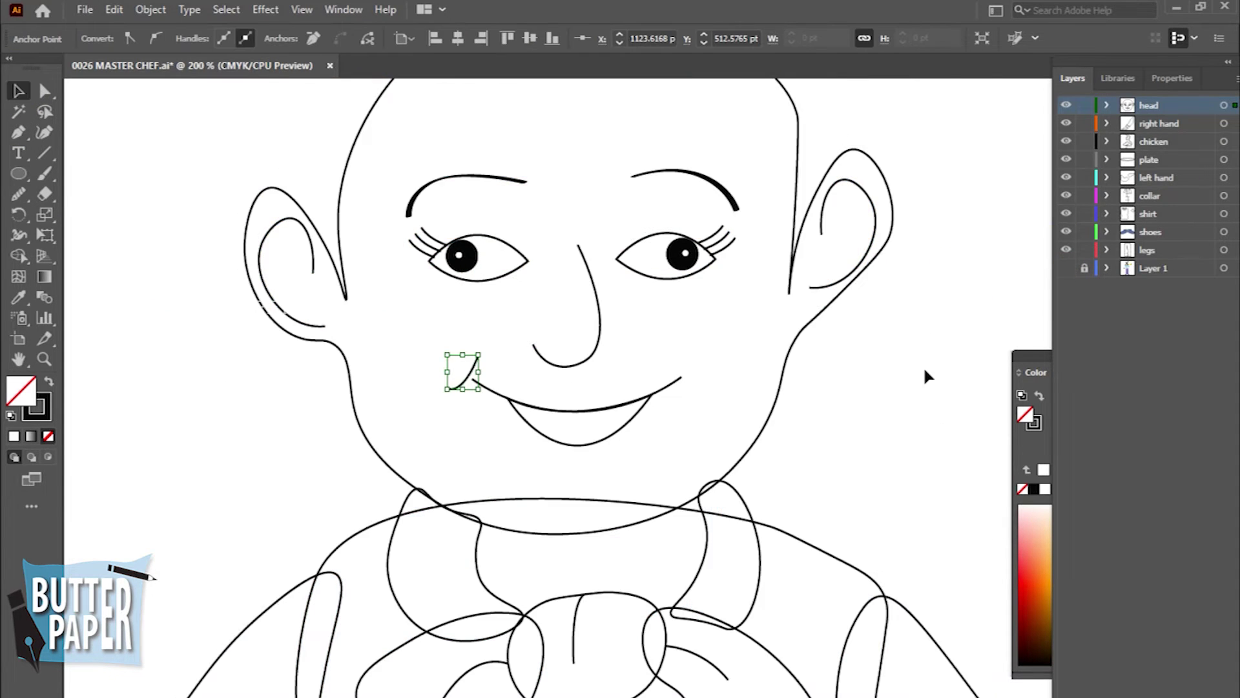
left_click_drag(466, 374, 471, 373)
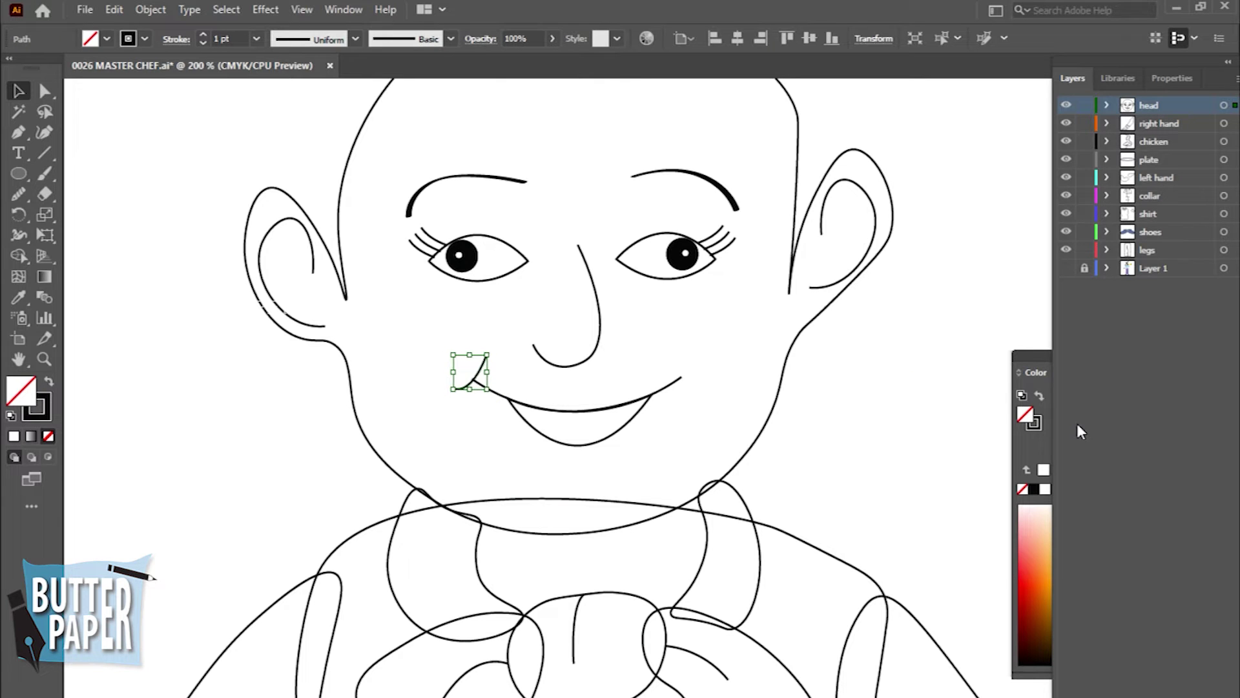
left_click(824, 492)
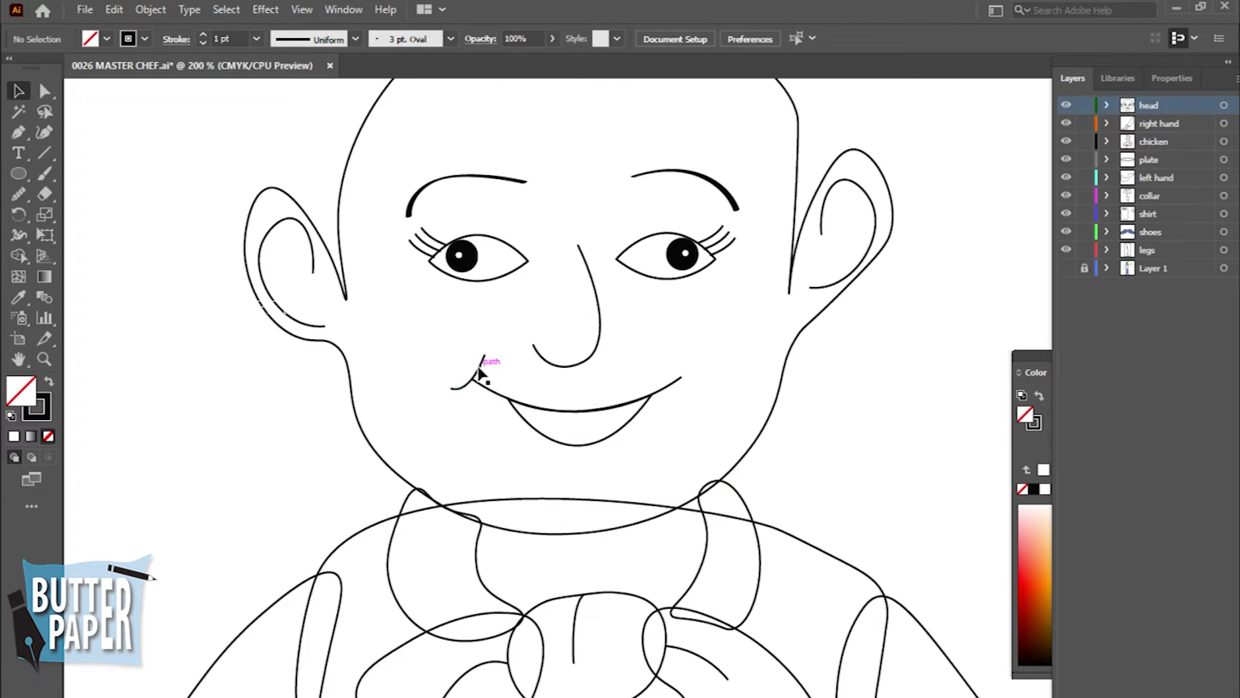
Step: Alt-drag a copy of the dimple to the right corner and reflect it
left_click_drag(478, 371, 710, 380)
left_click(1172, 77)
key("Left")
key("Left")
key("Left")
key("Left")
key("Left")
key("Left")
left_click(947, 356)
Step: Zoom out, show the coloured reference again, and zoom back in on the face
key("z")
left_click(721, 503, "alt")
left_click_drag(810, 564, 845, 554)
left_click(85, 10)
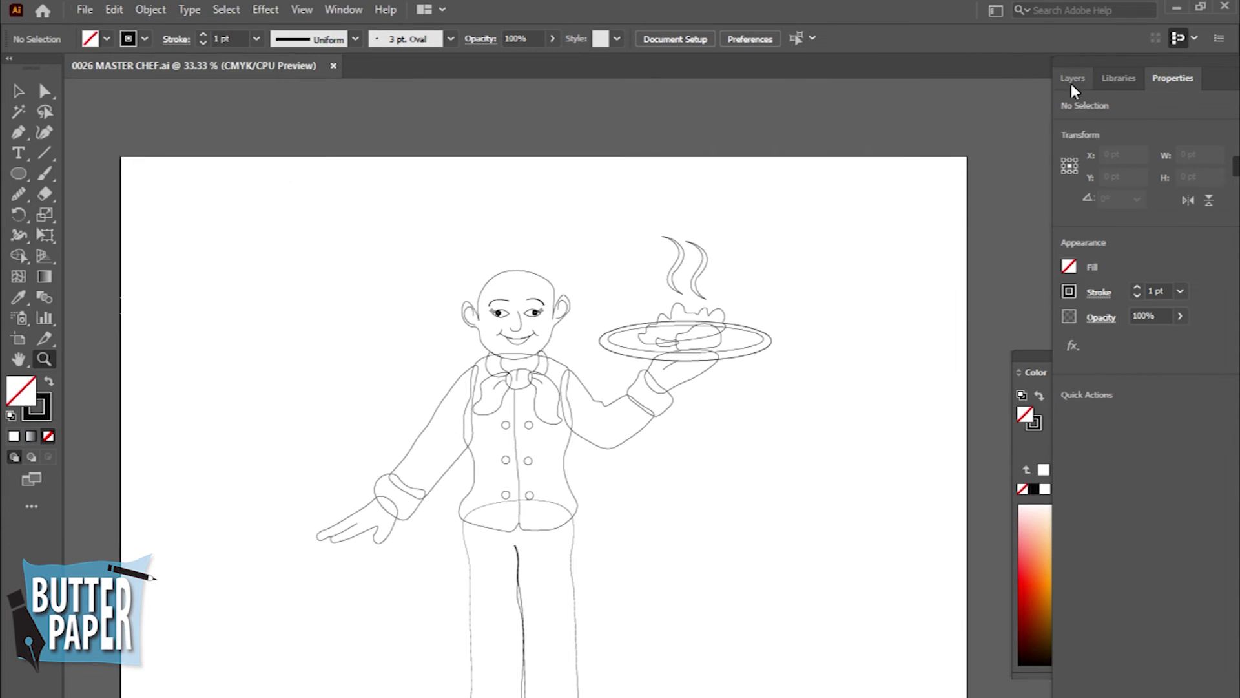
left_click(1072, 78)
left_click_drag(567, 366, 651, 377)
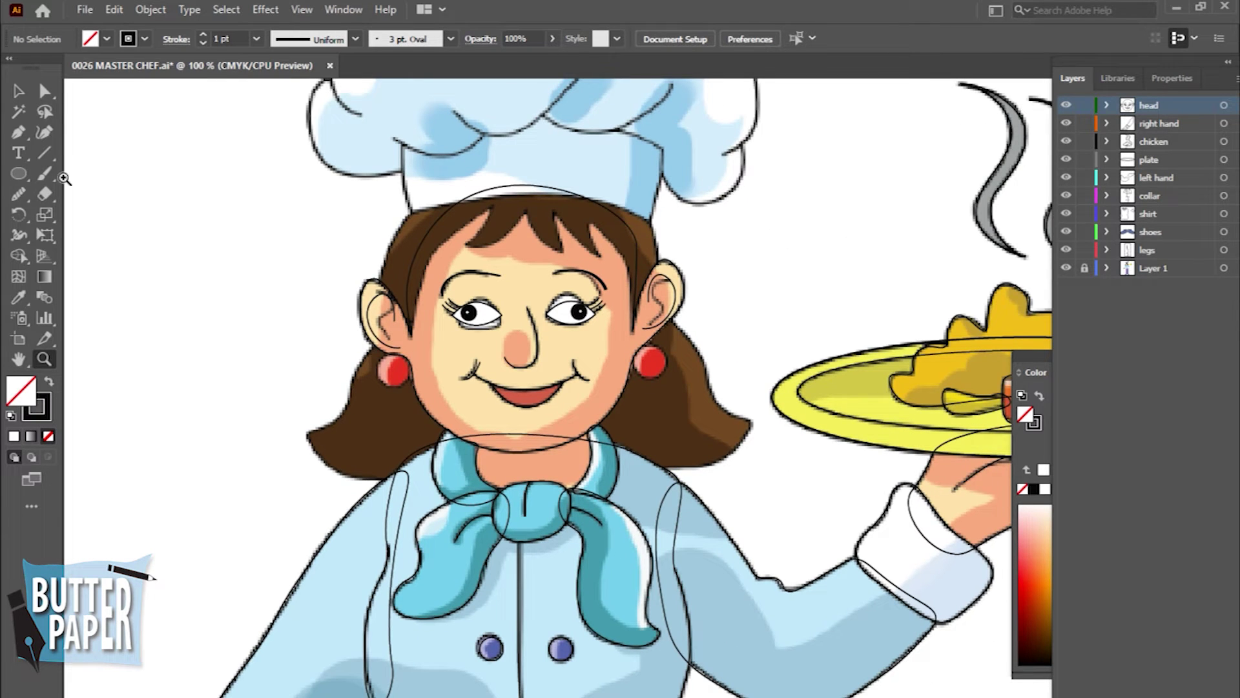
Step: Trace a first closed hair outline from the hat edge down around the chin and back
left_click(44, 132)
left_click(409, 210)
left_click(380, 272)
left_click(306, 435)
left_click(365, 481)
left_click(494, 422)
left_click(681, 465)
left_click(749, 422)
left_click(719, 409)
left_click(704, 366)
left_click(651, 221)
left_click(409, 210)
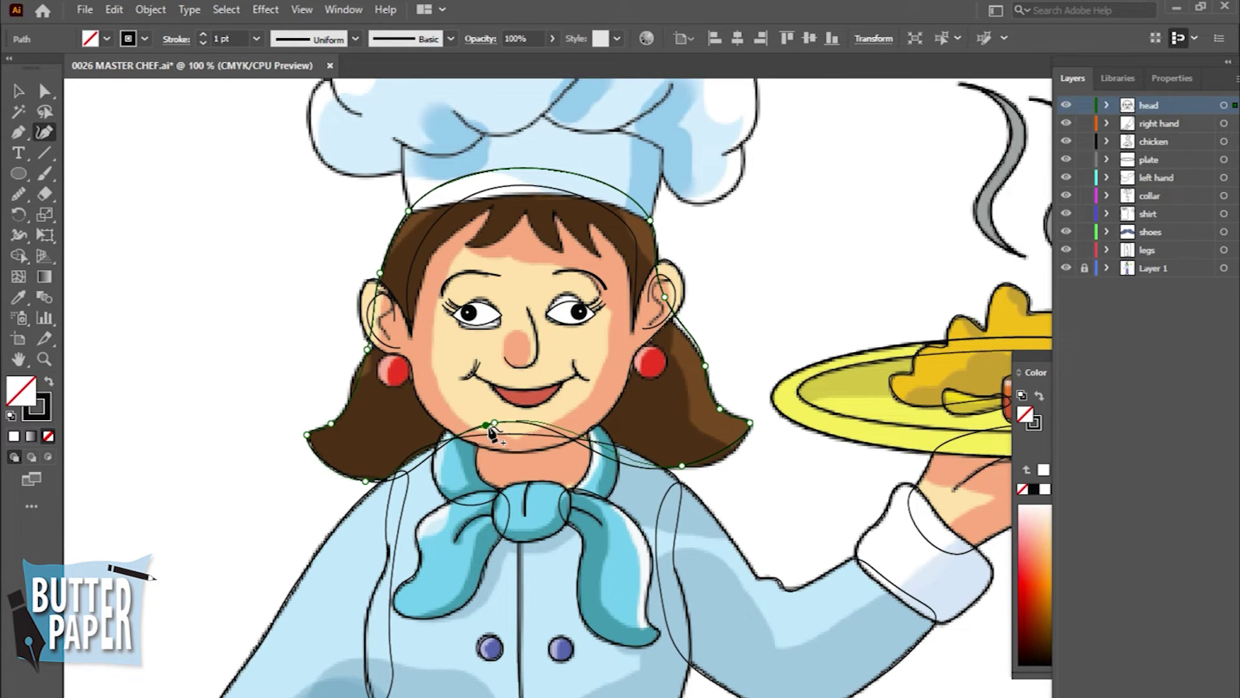
Step: Retrace the face edge up to the hairline and along the spiky bangs
left_click(494, 423)
left_click(462, 406)
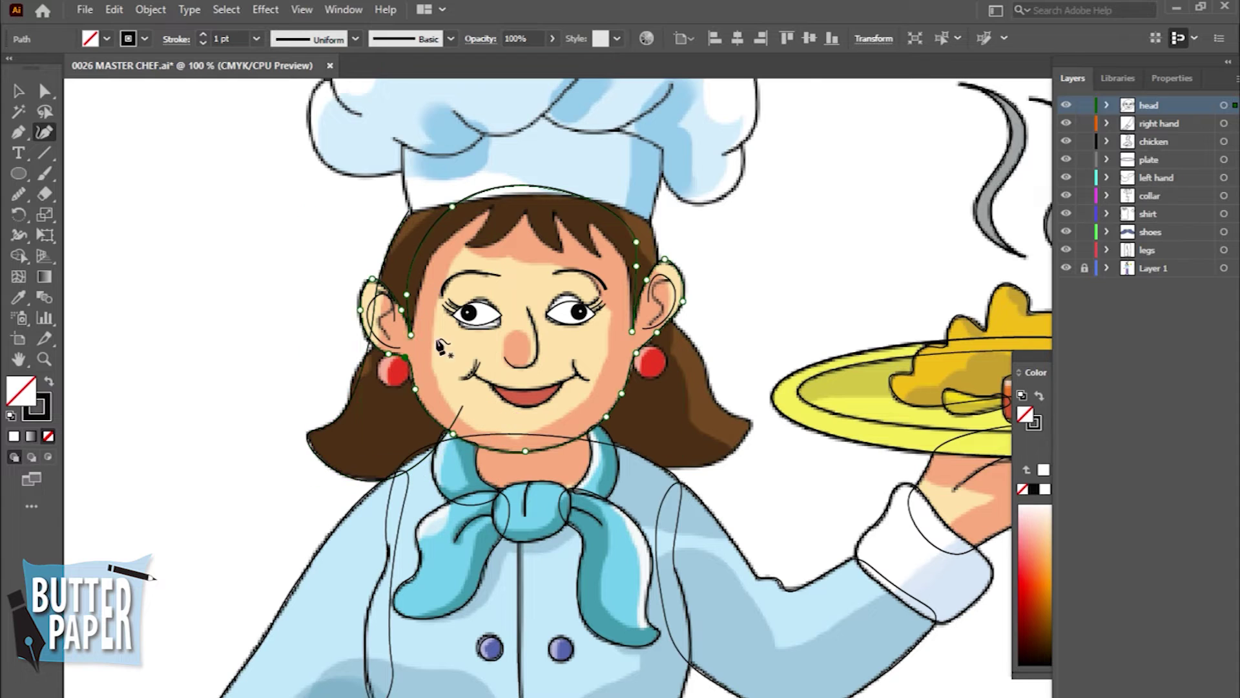
left_click(418, 364)
left_click(416, 305)
left_click(435, 246)
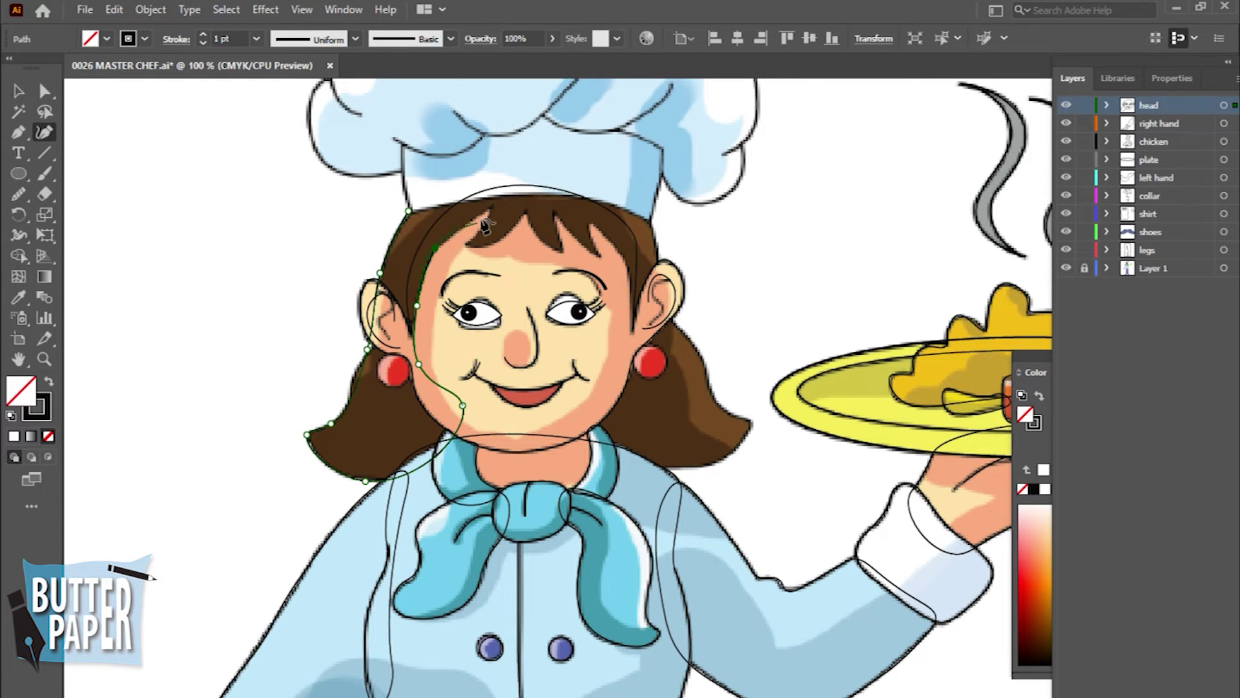
left_click(481, 233)
left_click(498, 238)
left_click(558, 219)
left_click(596, 257)
left_click(589, 221)
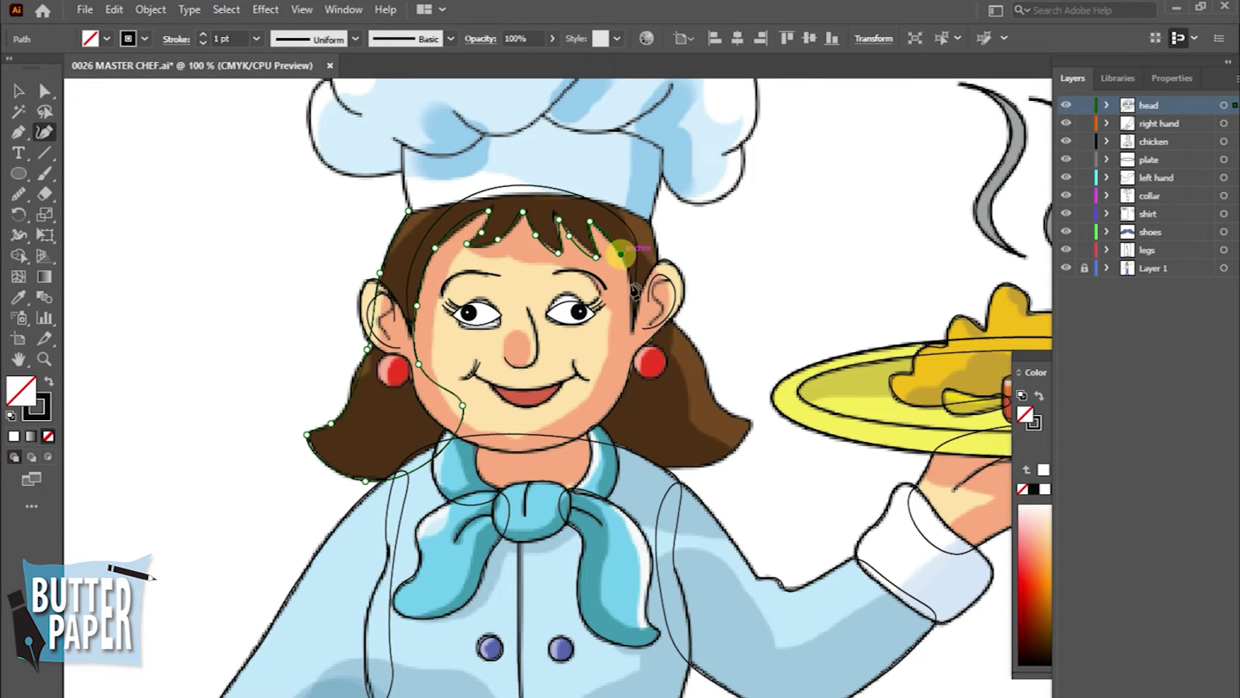
Step: Continue the hair outline down the right side and close it over the hat
left_click(584, 421)
left_click(691, 464)
left_click(753, 420)
left_click(675, 322)
left_click(657, 239)
left_click(630, 188)
left_click(409, 211)
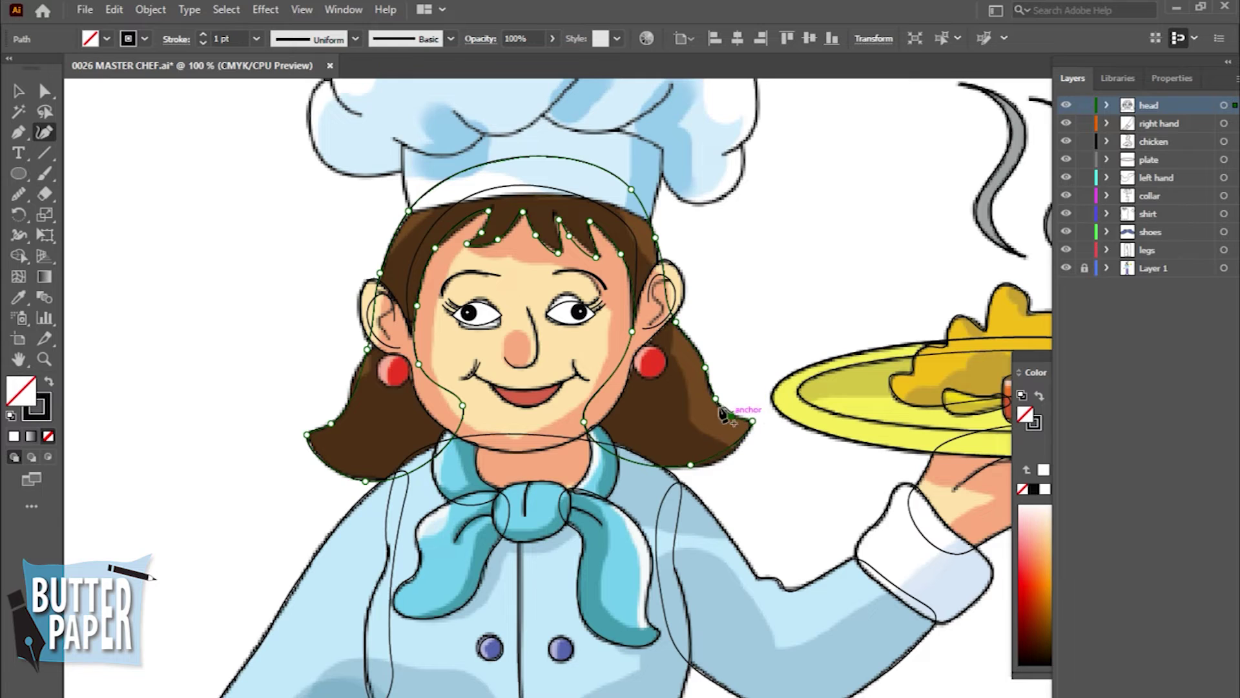
Step: Raise the right hairline anchor to reshape the curve and check the hair's bounds
left_click_drag(656, 239, 650, 224)
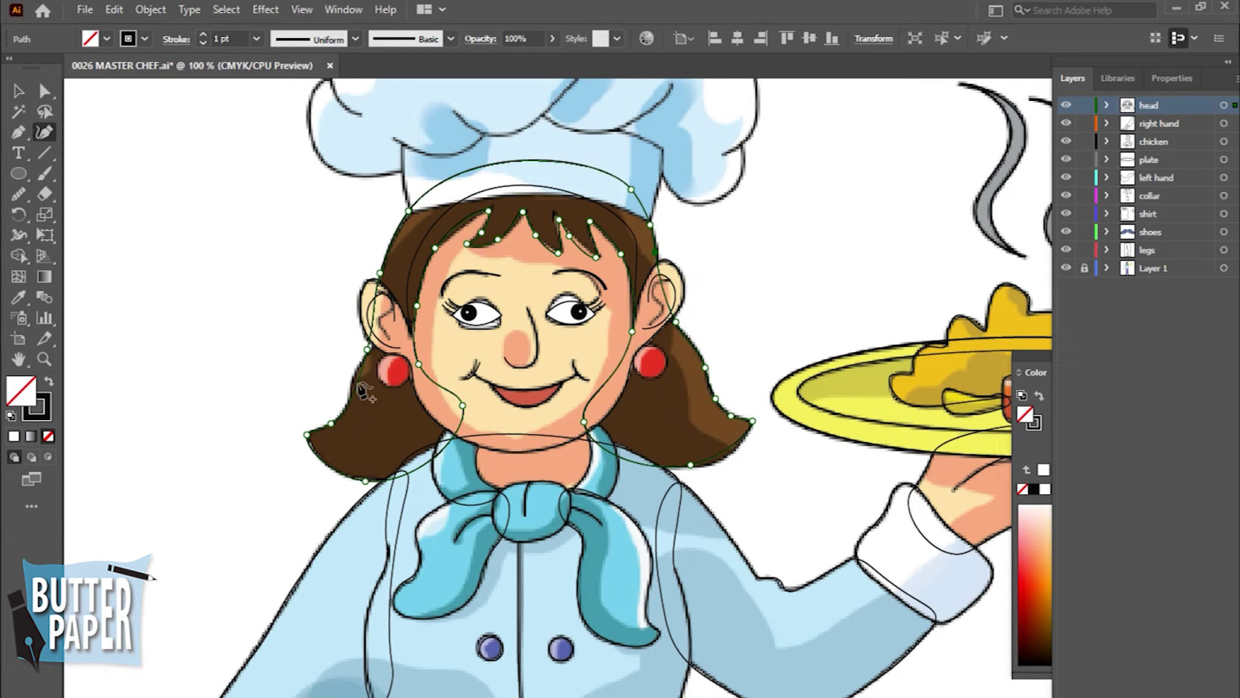
key("v")
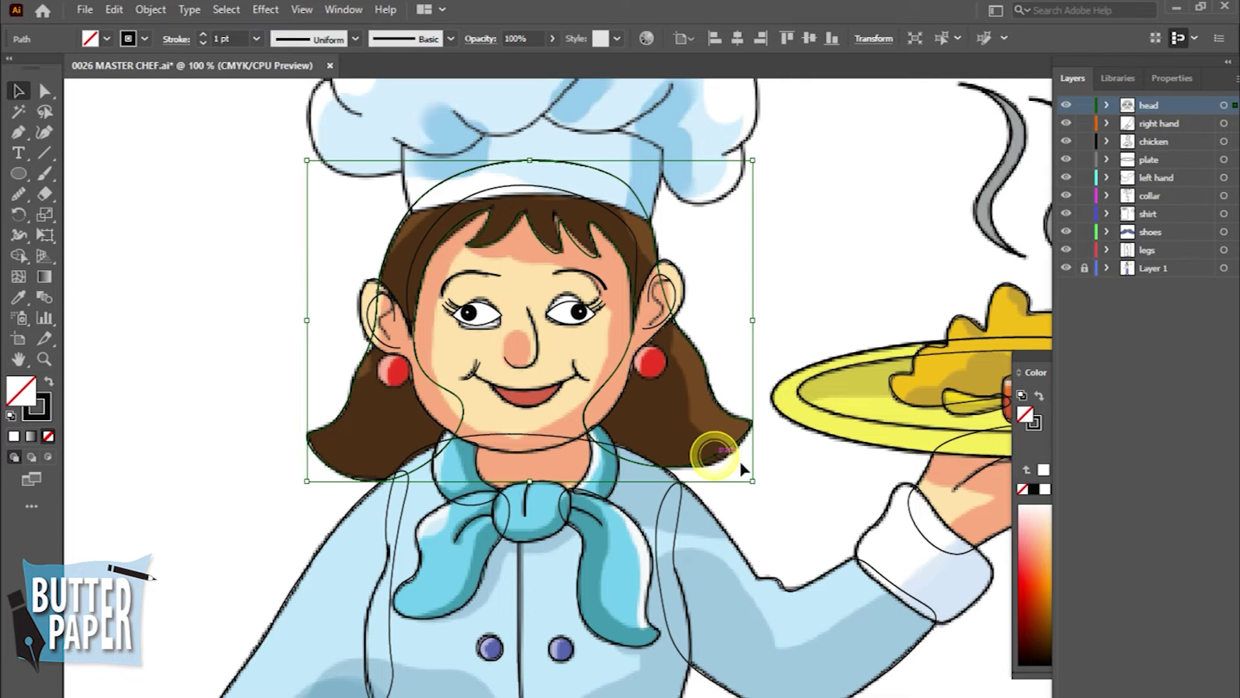
key("shift+asciitilde")
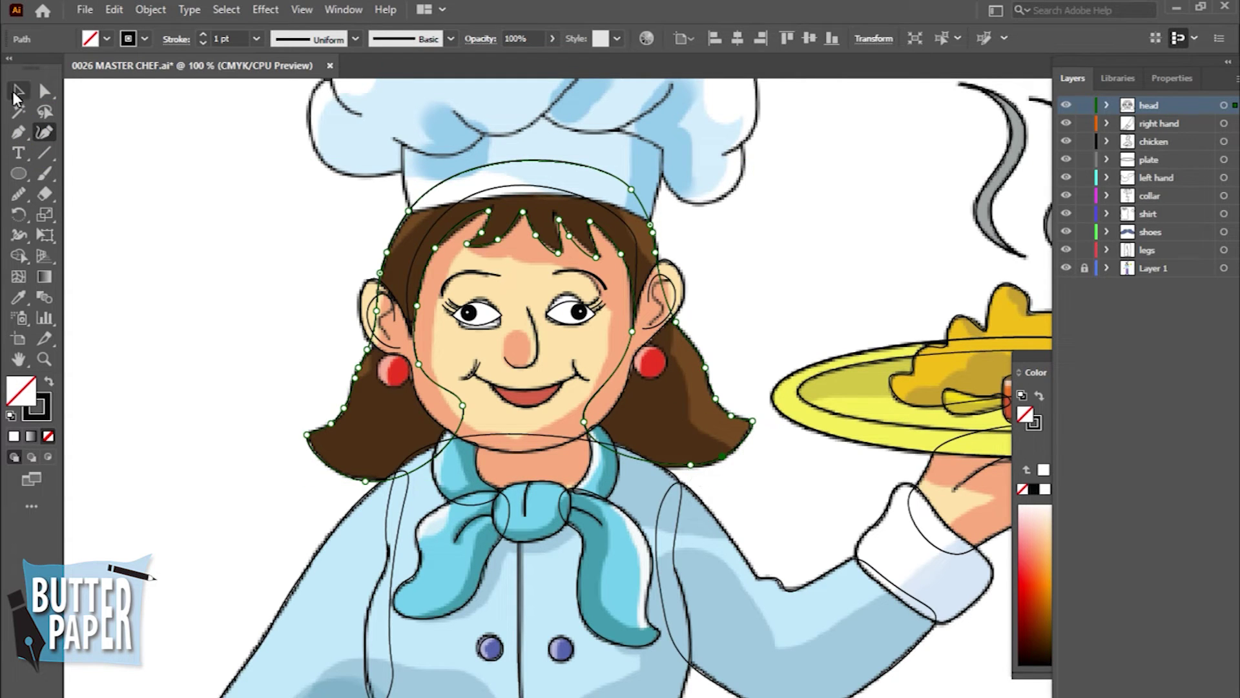
key("z")
left_click(691, 148)
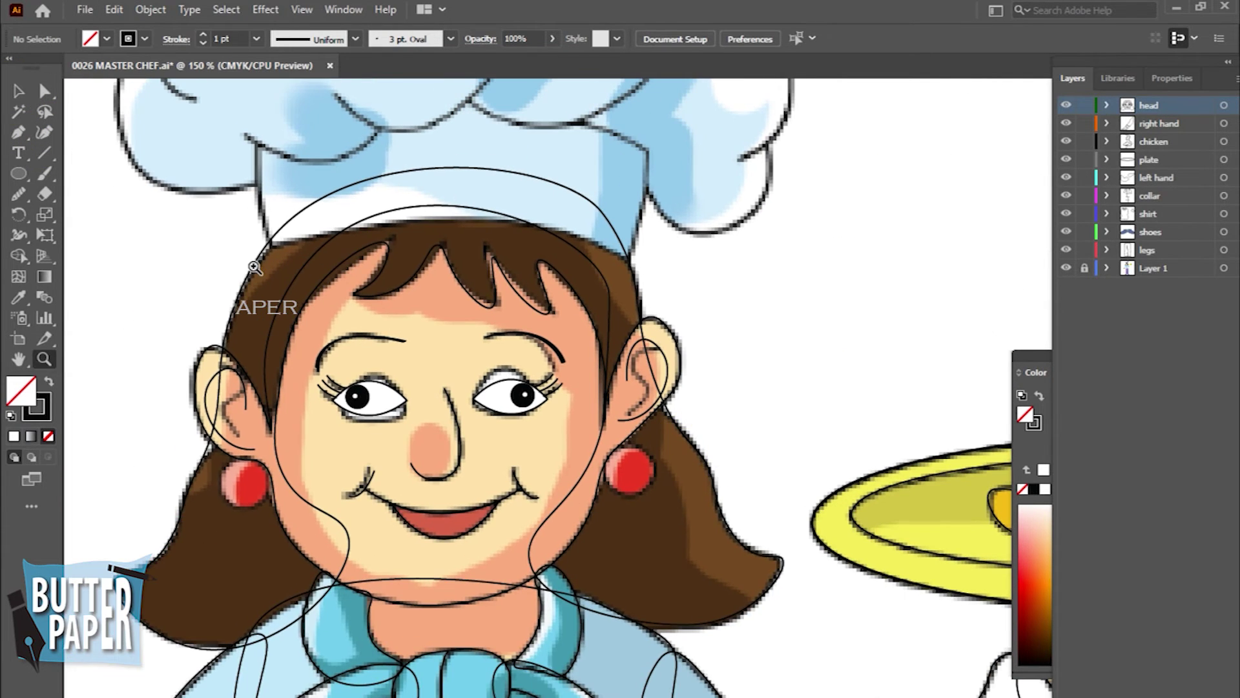
Step: Trace the hat's left lobe and top edge with smooth curve points
left_click(518, 590, "alt")
left_click(518, 590, "alt")
key("shift+asciitilde")
left_click(403, 409)
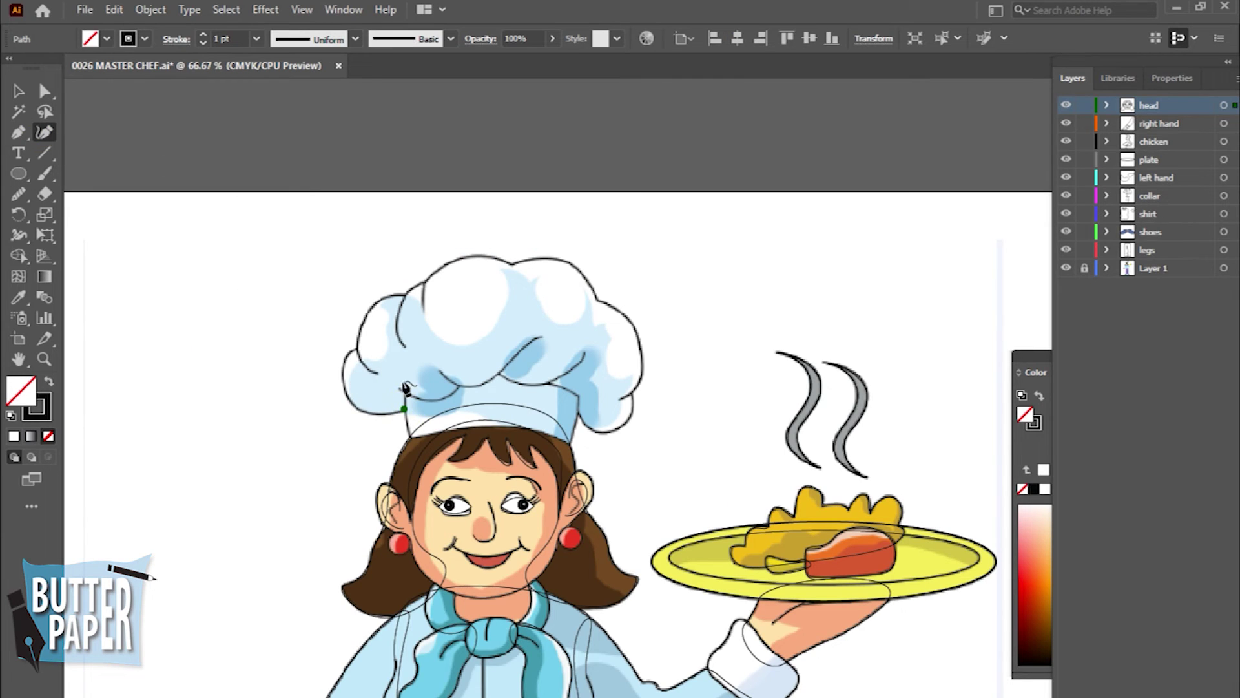
left_click(369, 304)
left_click(342, 370)
left_click(404, 295)
left_click(446, 264)
left_click(511, 264)
Step: Continue the hat outline around the right lobe and down to the band
left_click(599, 300)
left_click(566, 263)
left_click(483, 256)
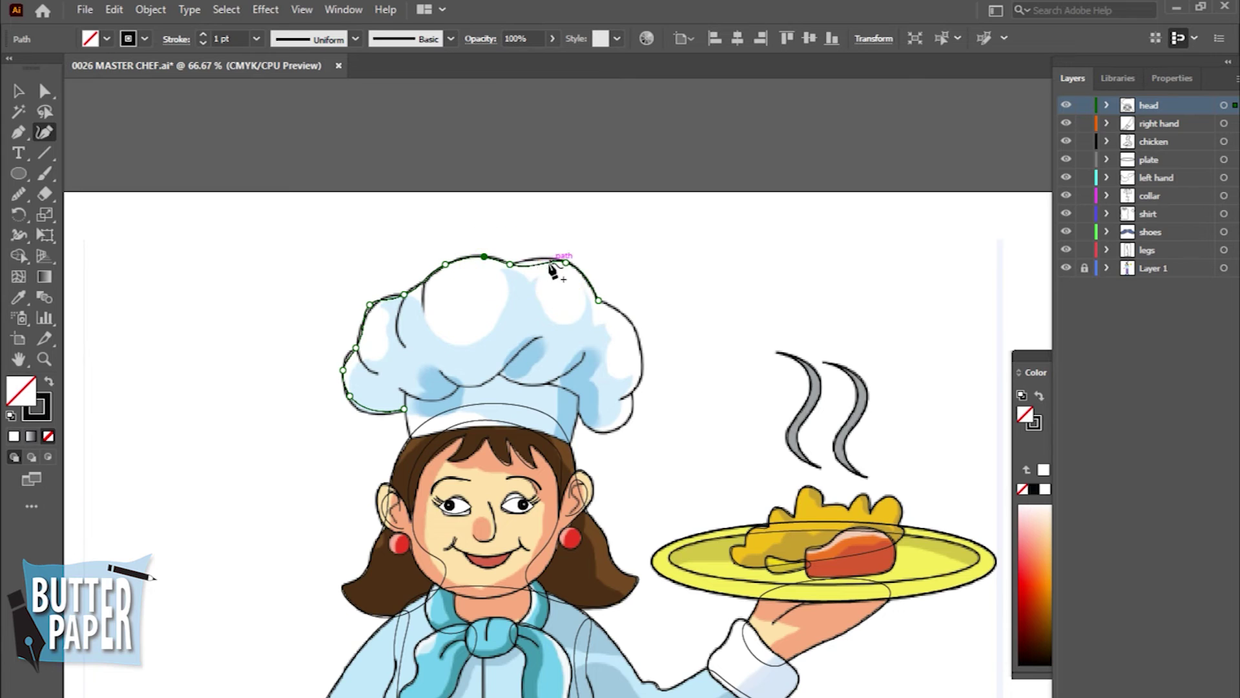
left_click(639, 336)
left_click(633, 392)
left_click(622, 423)
left_click(577, 397)
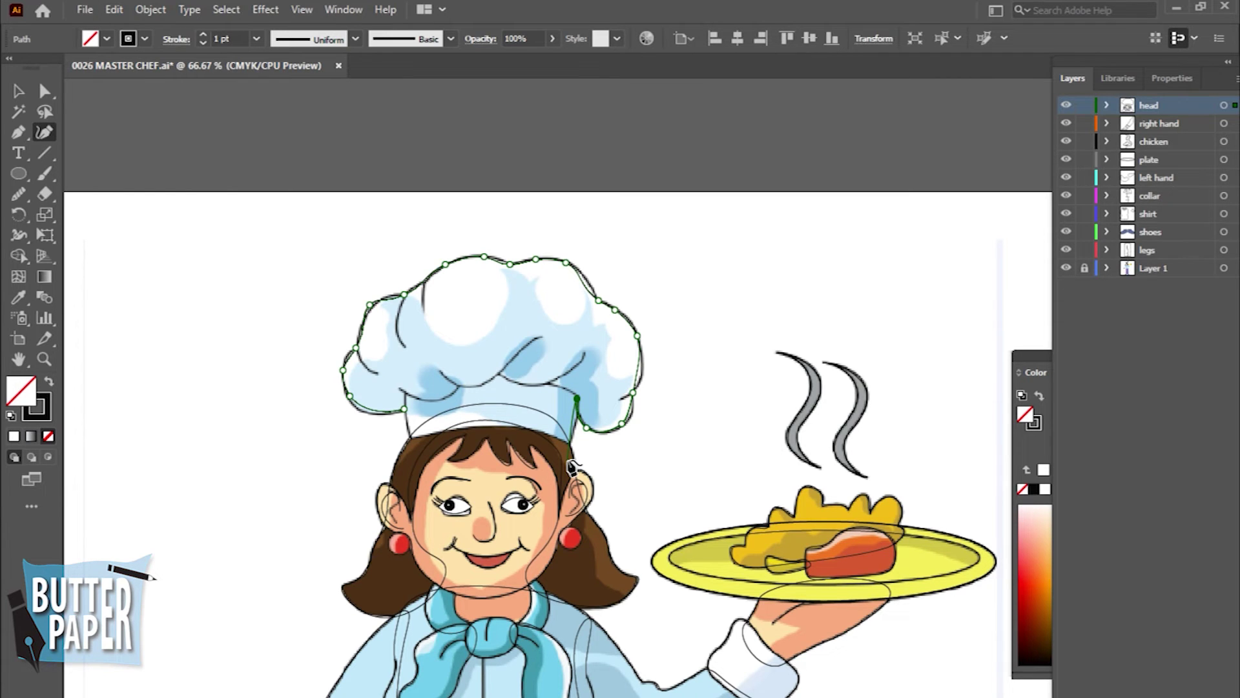
Step: Zoom in on the hat, trace along the band, and close the hat outline
key("z")
left_click(576, 424)
left_click(853, 263)
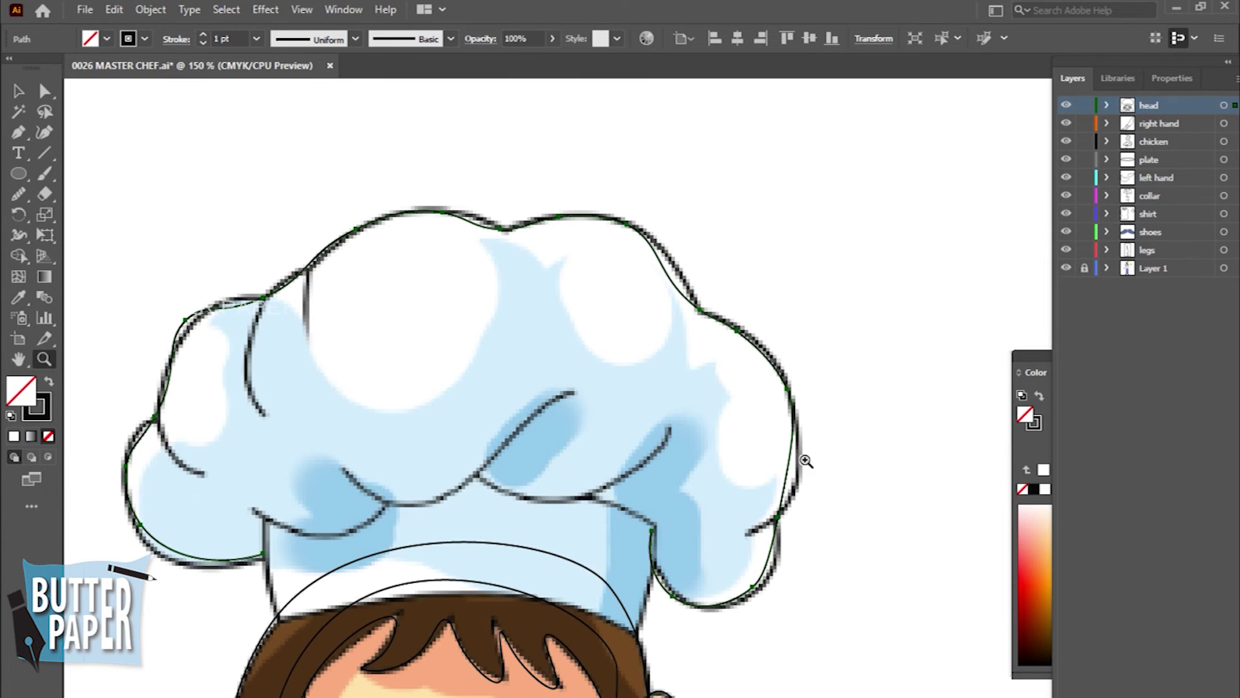
left_click(44, 132)
left_click(630, 657)
left_click(298, 612)
left_click(279, 624)
left_click(263, 554)
Step: Reshape the bottom-left corner, arc the band over the hair, and adjust the lower-right lobe
mouse_move(223, 540)
left_mouse_down()
mouse_move(220, 581)
mouse_move(186, 565)
left_mouse_up()
left_click(138, 526)
left_click(646, 607)
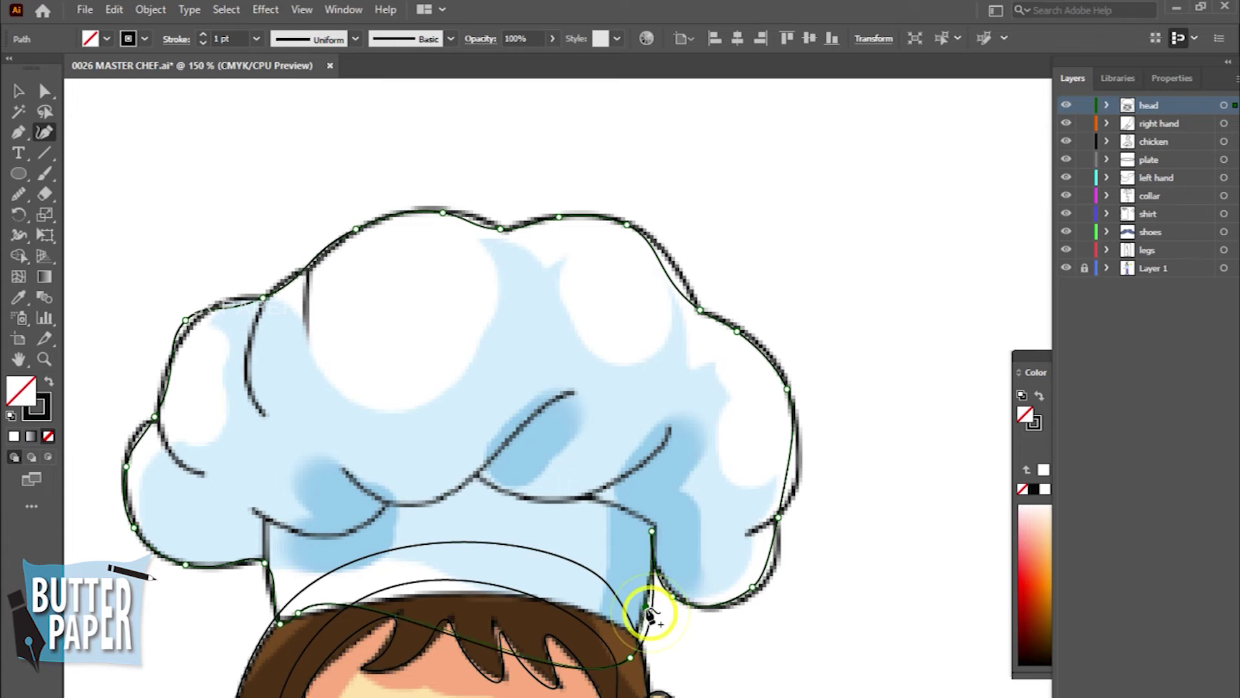
left_click_drag(617, 646, 489, 604)
left_click(334, 604)
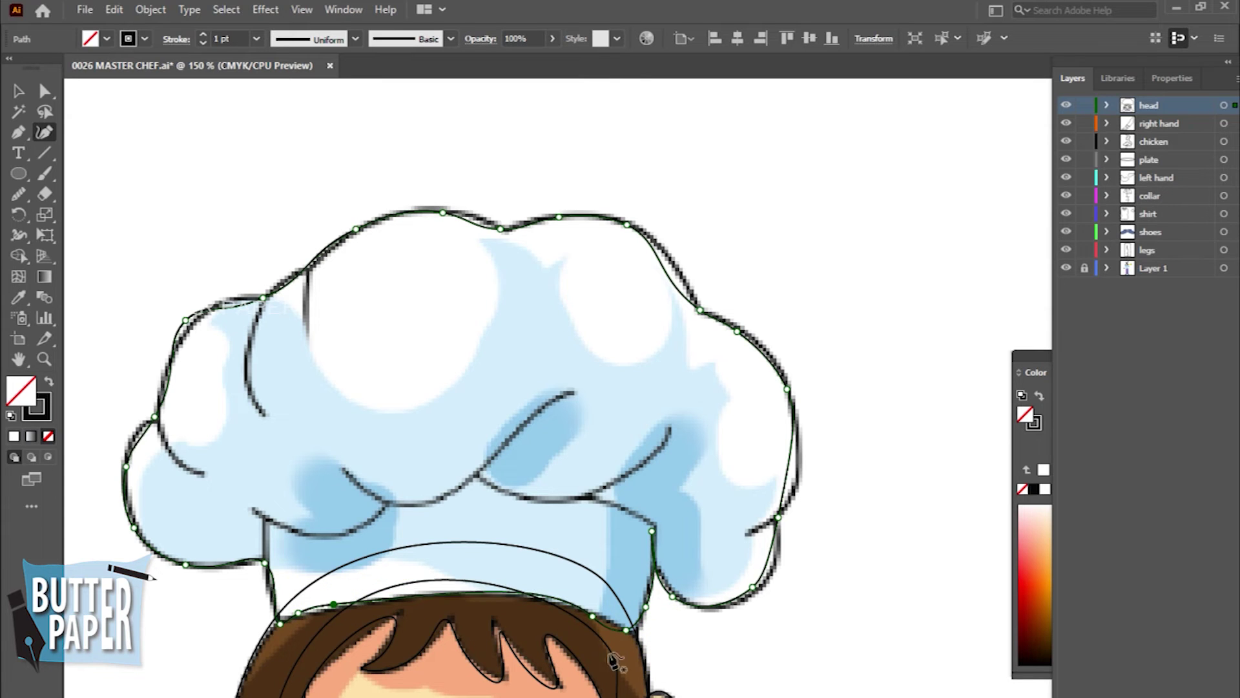
left_click(572, 605)
left_click(673, 597)
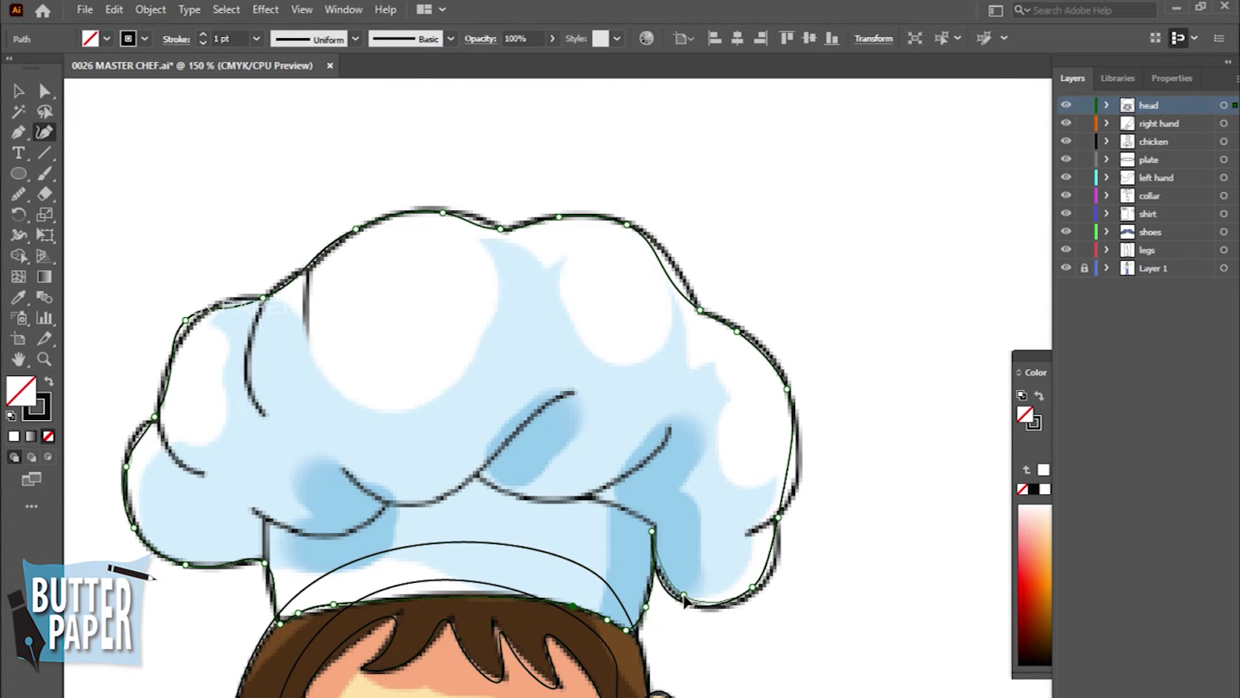
left_click(793, 486)
left_click(778, 554)
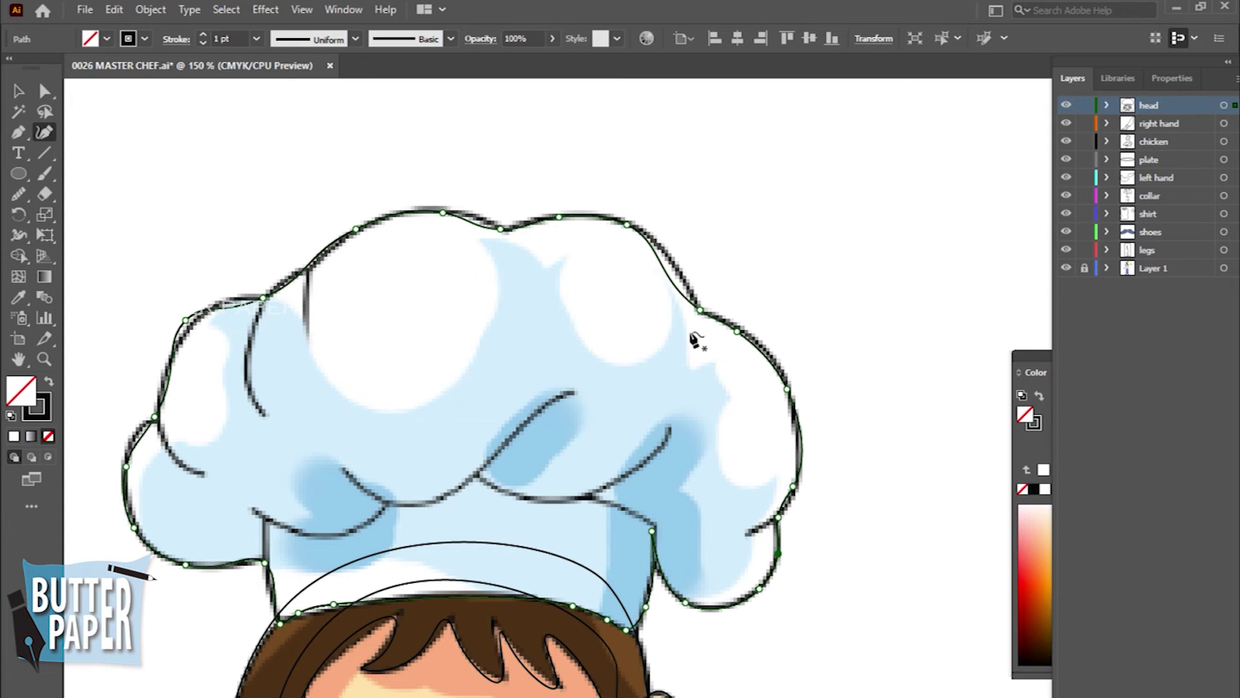
Step: Refine the hat's upper-left lobe and top edge with extra points
left_click(233, 294)
left_click(135, 433)
left_click(162, 389)
left_click(284, 283)
left_click(309, 267)
left_click(481, 222)
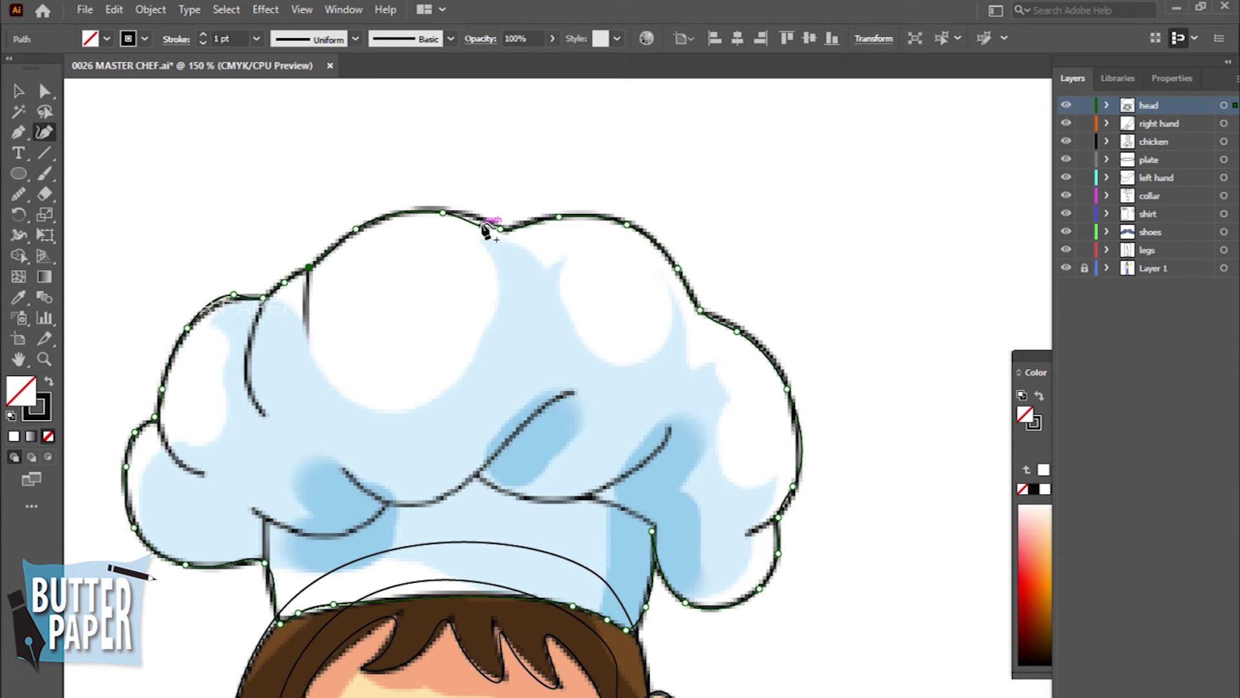
Step: Draw a curved fold line inside the hat and a crease at its lower left
key("p")
left_click(146, 362, "ctrl")
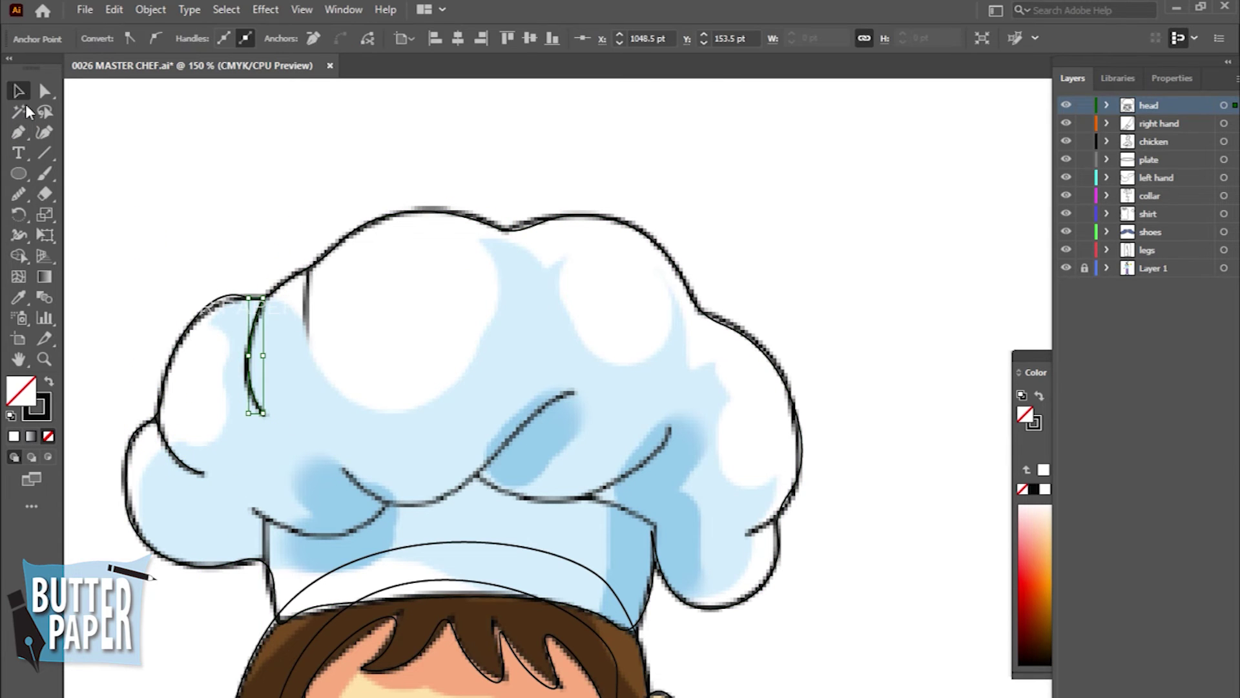
left_click(309, 334)
left_click_drag(308, 267, 321, 230)
left_click(199, 207, "ctrl")
left_click(265, 562)
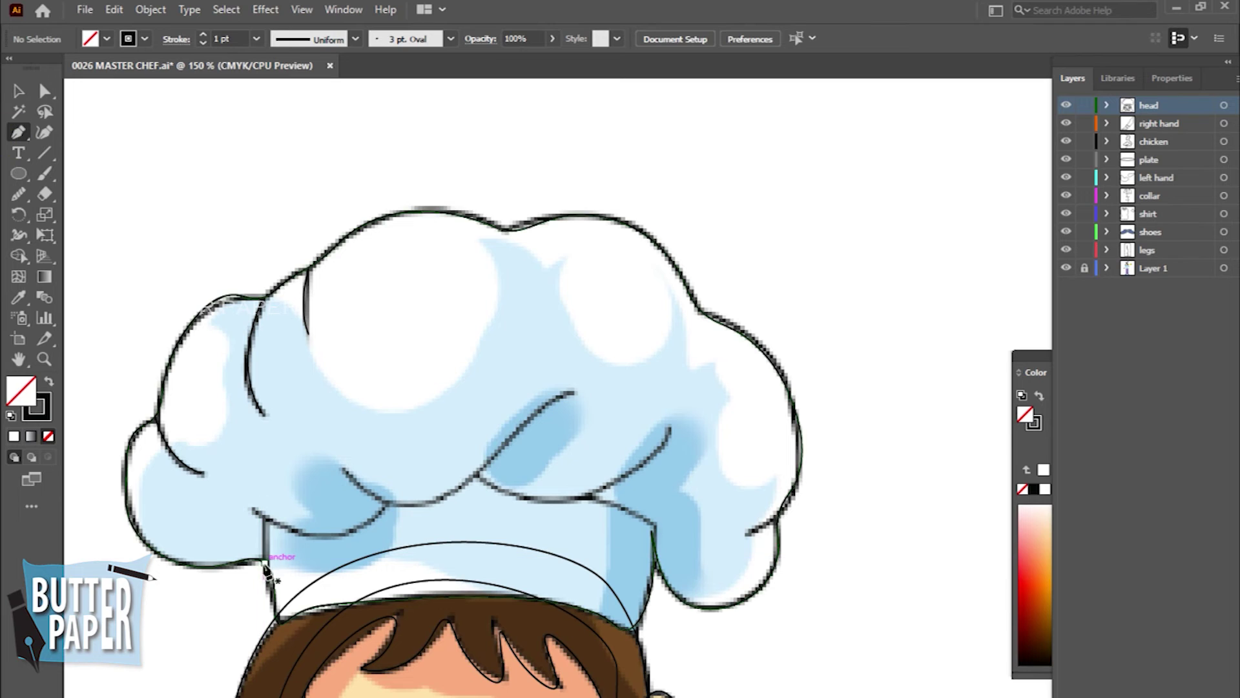
left_click(265, 516)
left_click(388, 511)
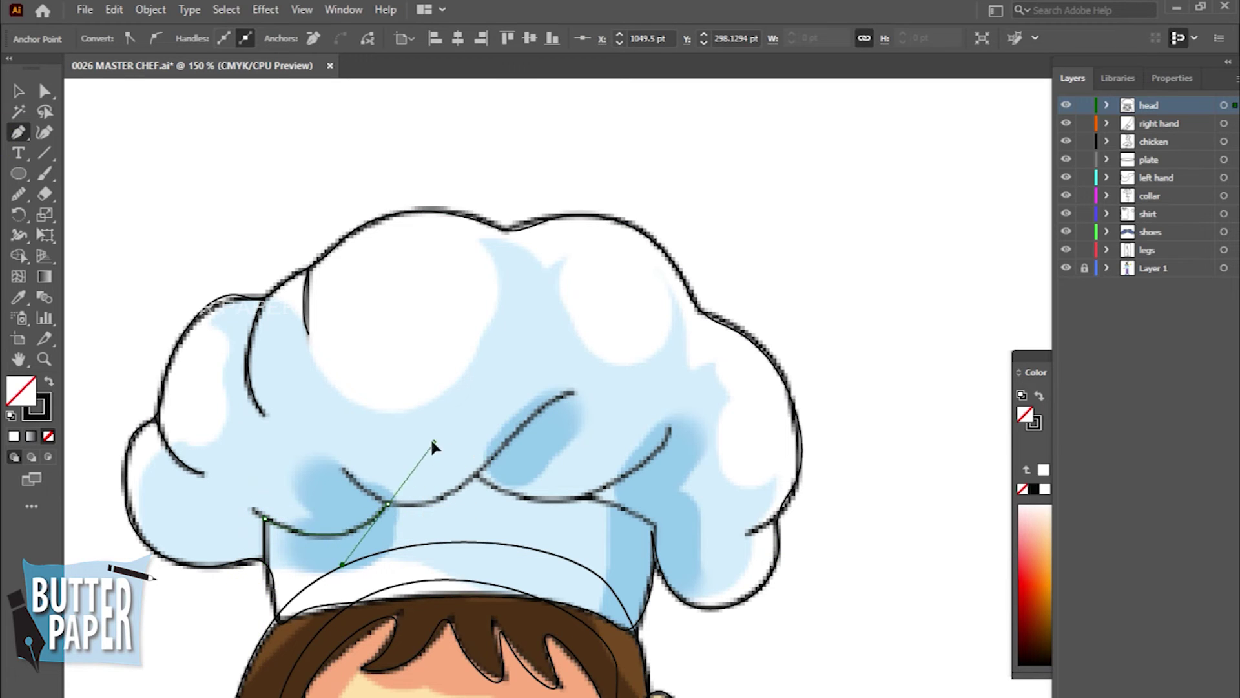
left_click(435, 504, "ctrl")
Step: Draw a curved crease across the hat, continuing it to the right
left_click(394, 516)
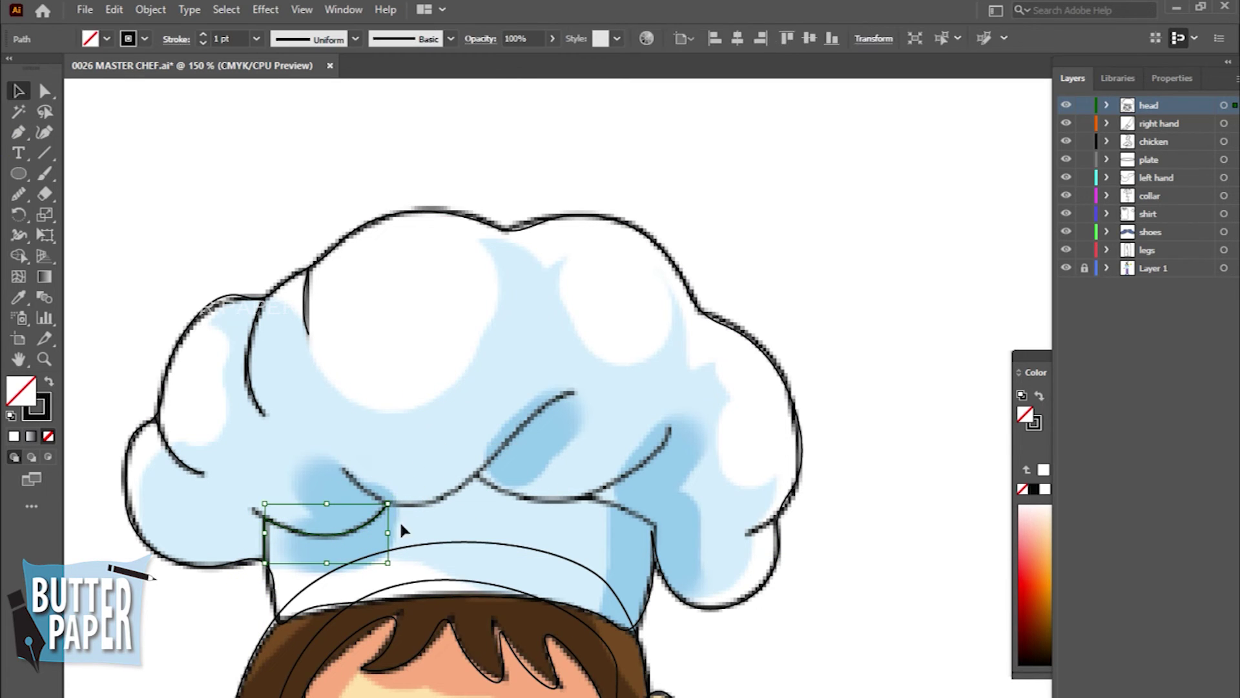
left_click(449, 509)
key("p")
left_click(344, 469)
left_click_drag(476, 474, 531, 409)
left_click(899, 595, "ctrl")
left_click(481, 478)
mouse_move(590, 495)
left_mouse_down()
mouse_move(654, 478)
mouse_move(654, 527)
left_mouse_up()
left_click(649, 522)
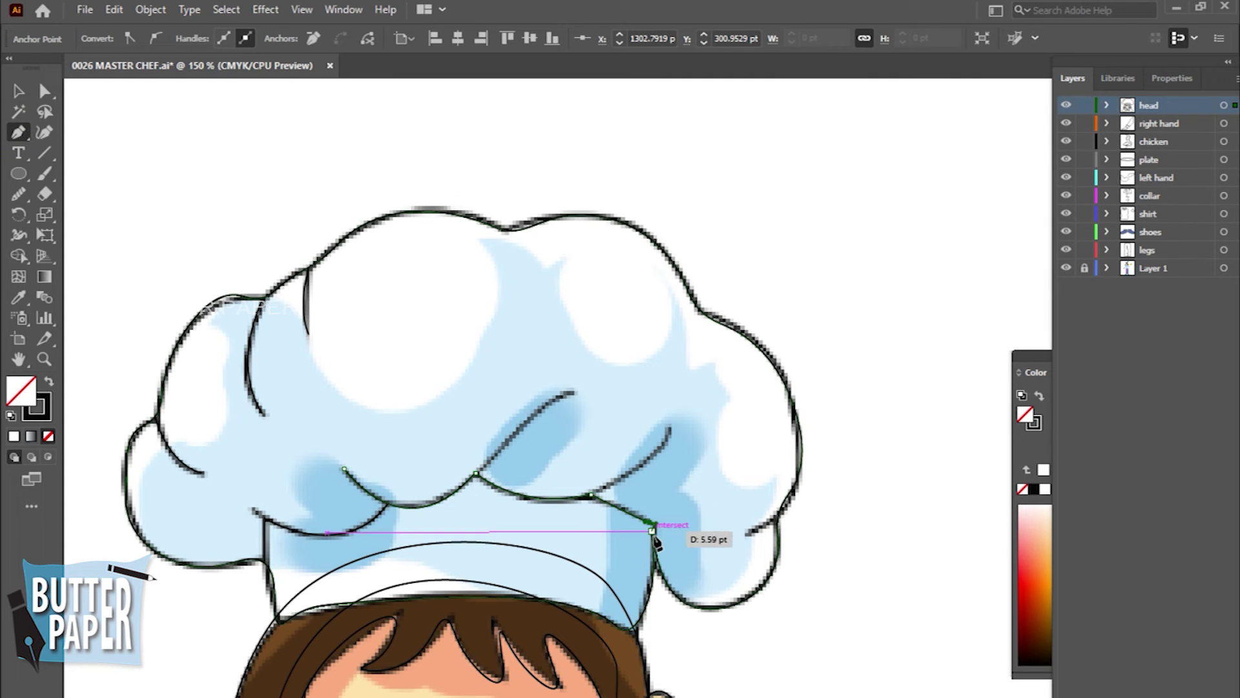
left_click(728, 535, "ctrl")
Step: Zoom in closer and draw the right-hand fold curve on the hat
key("ctrl+plus")
key("p")
left_click(714, 299)
scroll(872, 166, "up", 5)
left_click_drag(871, 463, 888, 407)
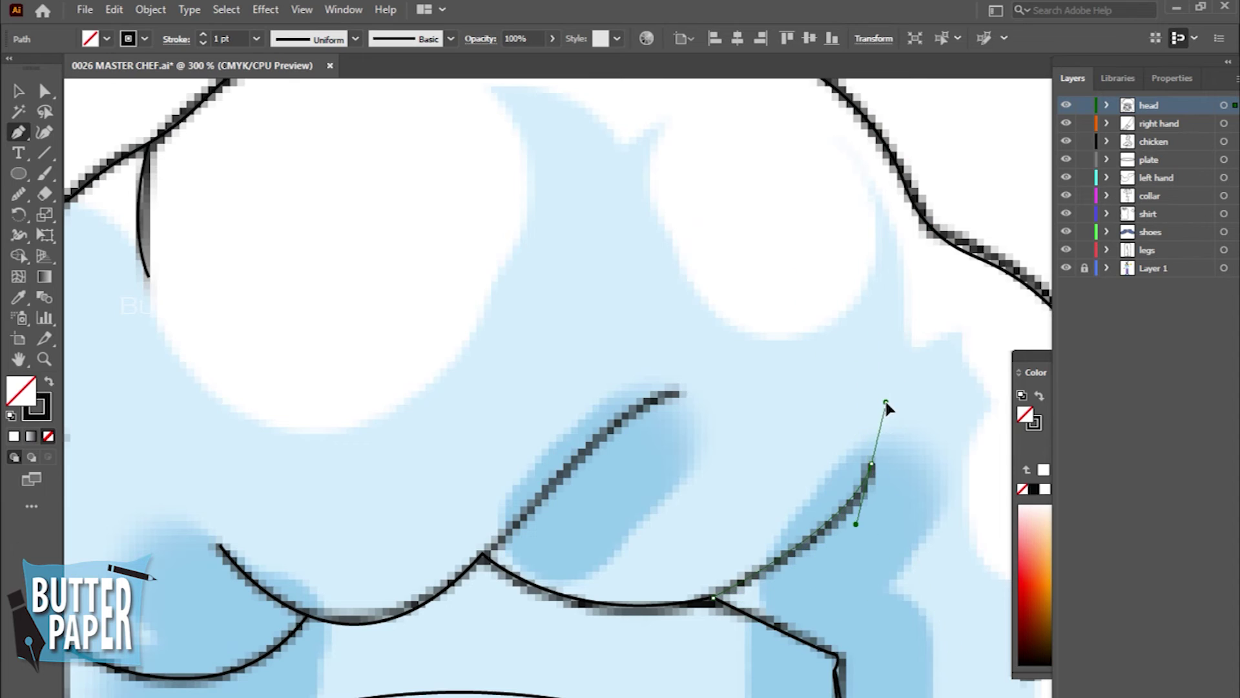
left_click(682, 394)
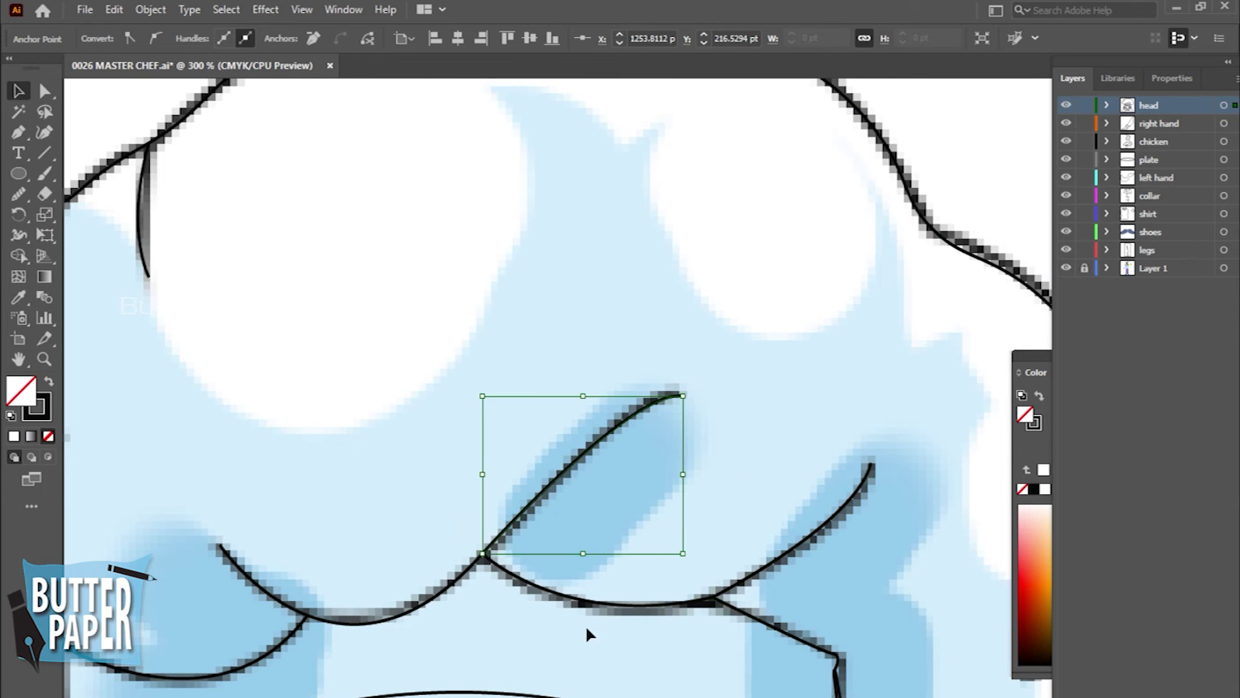
Step: Zoom out to the whole figure and hide the coloured reference artwork
key("z")
scroll(803, 457, "down", 5)
scroll(646, 323, "up", 4)
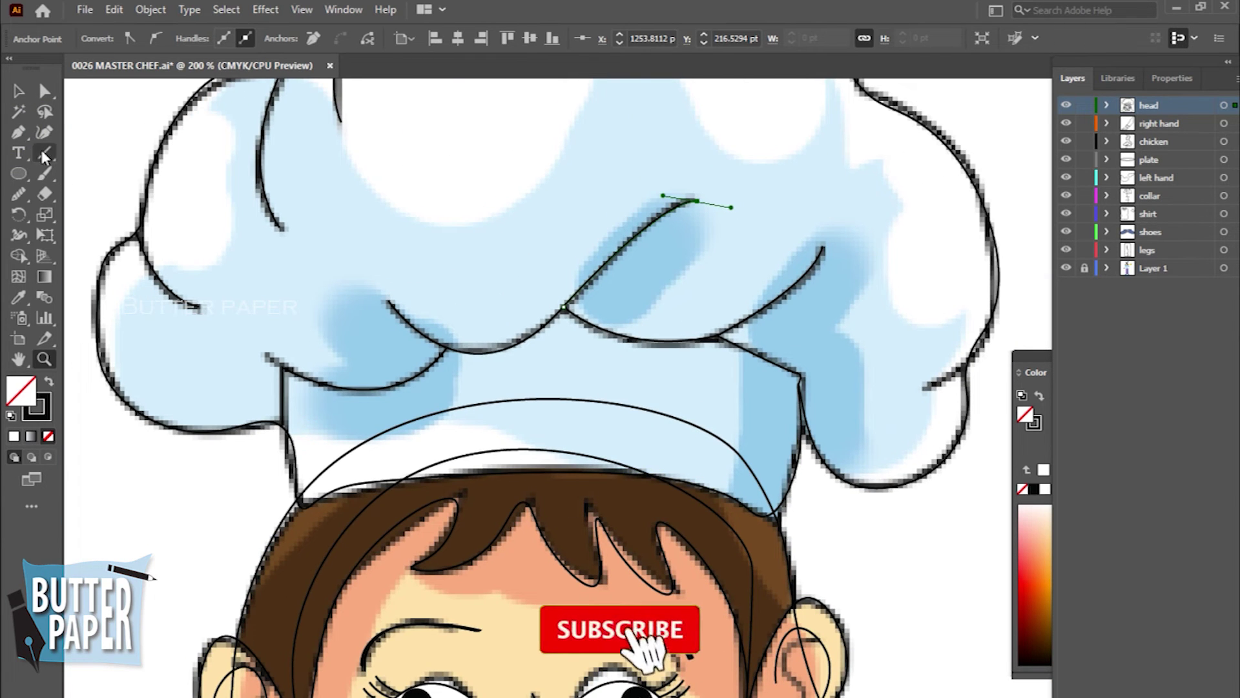
left_click(869, 381, "alt")
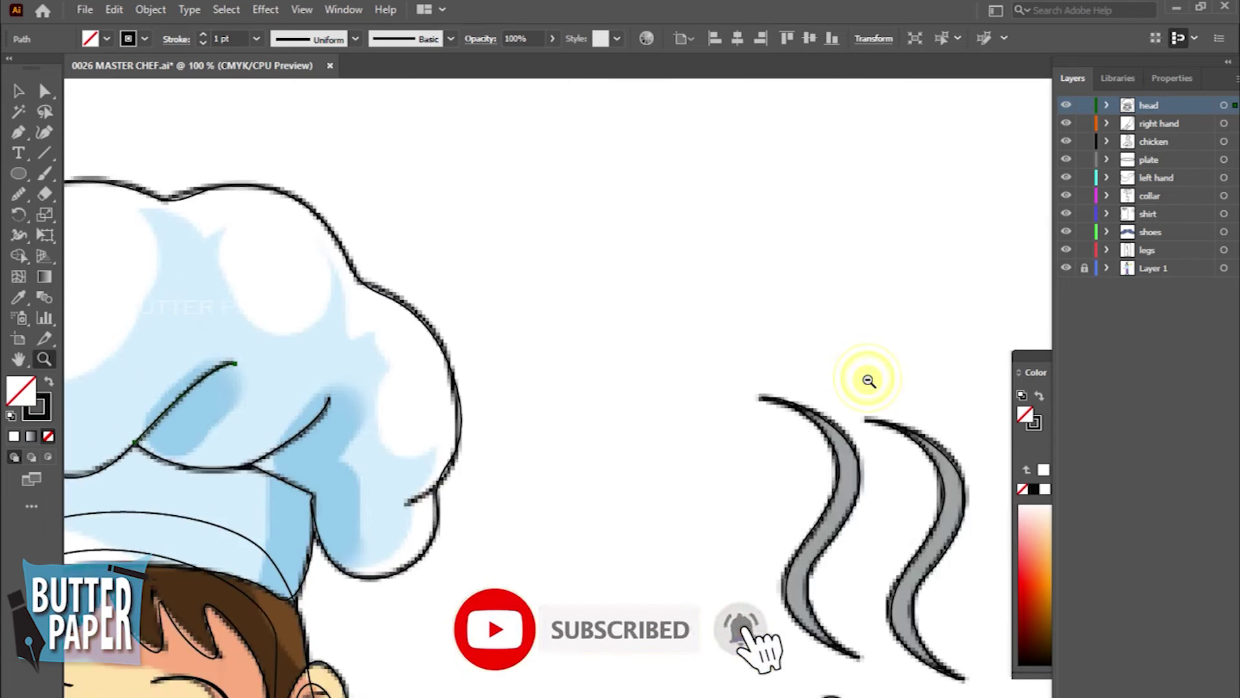
key("ctrl+minus")
key("ctrl+minus")
key("ctrl+minus")
left_click(1066, 268)
key("v")
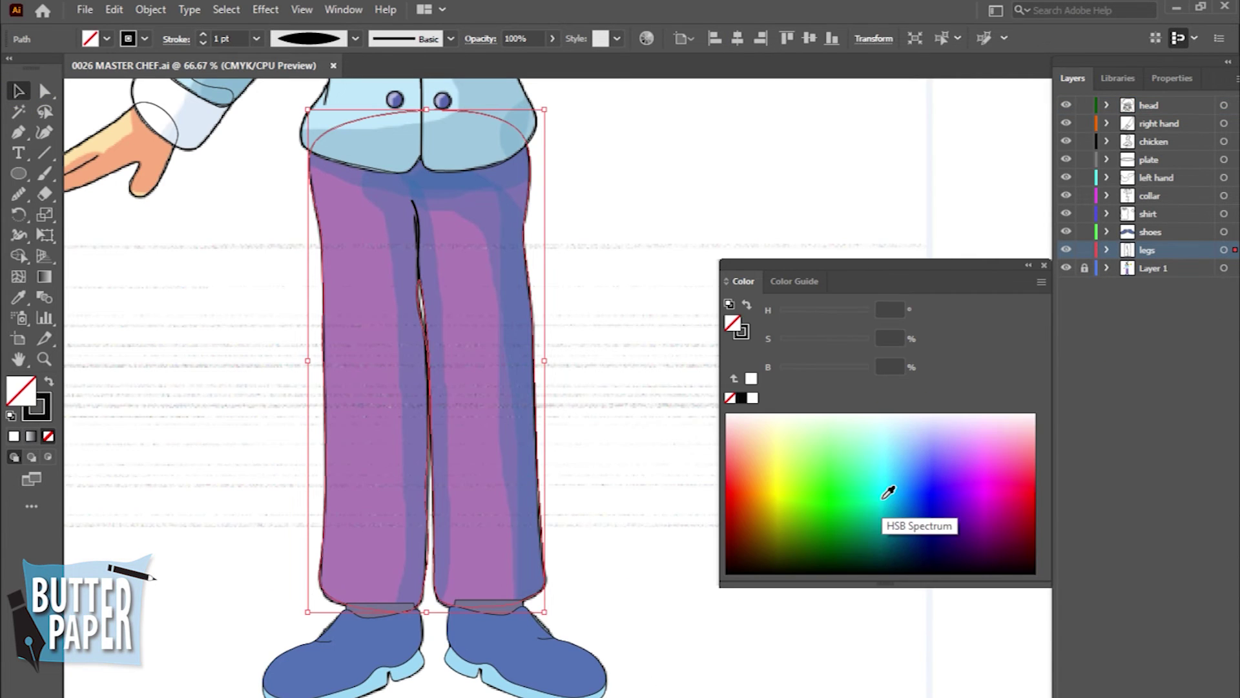
Step: Fill the trousers with pink and bring the legs and shoes into view
left_click(1018, 458)
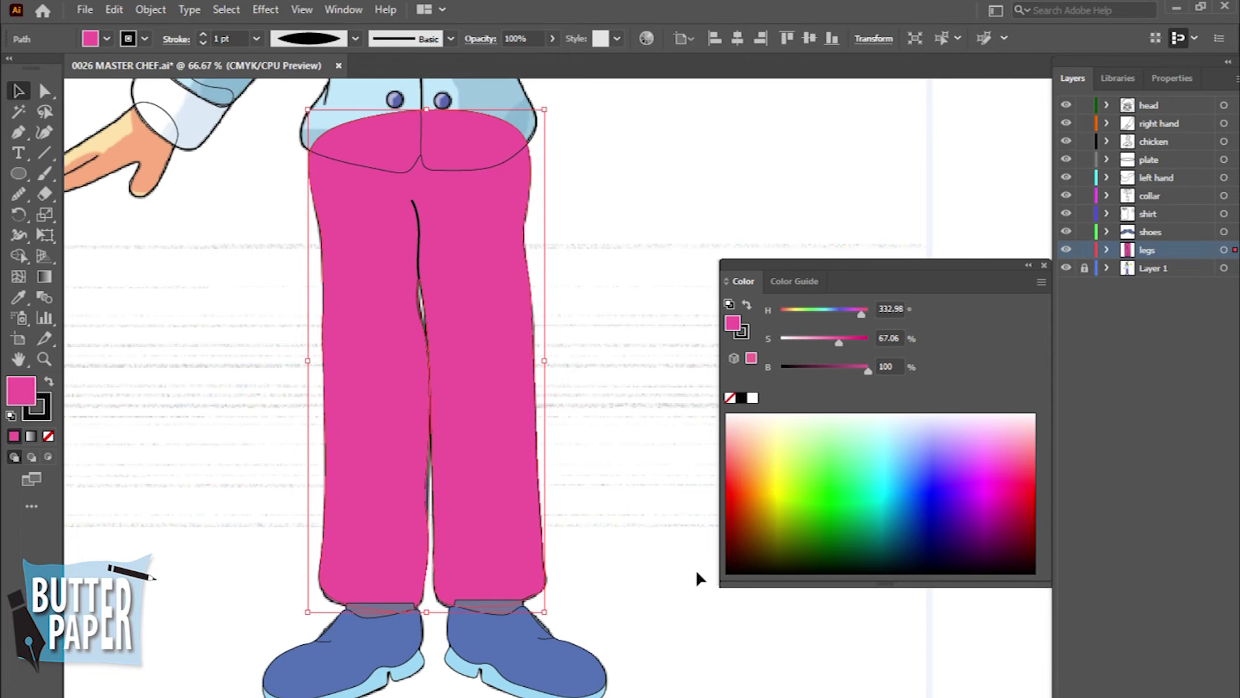
left_click(581, 482)
key("z")
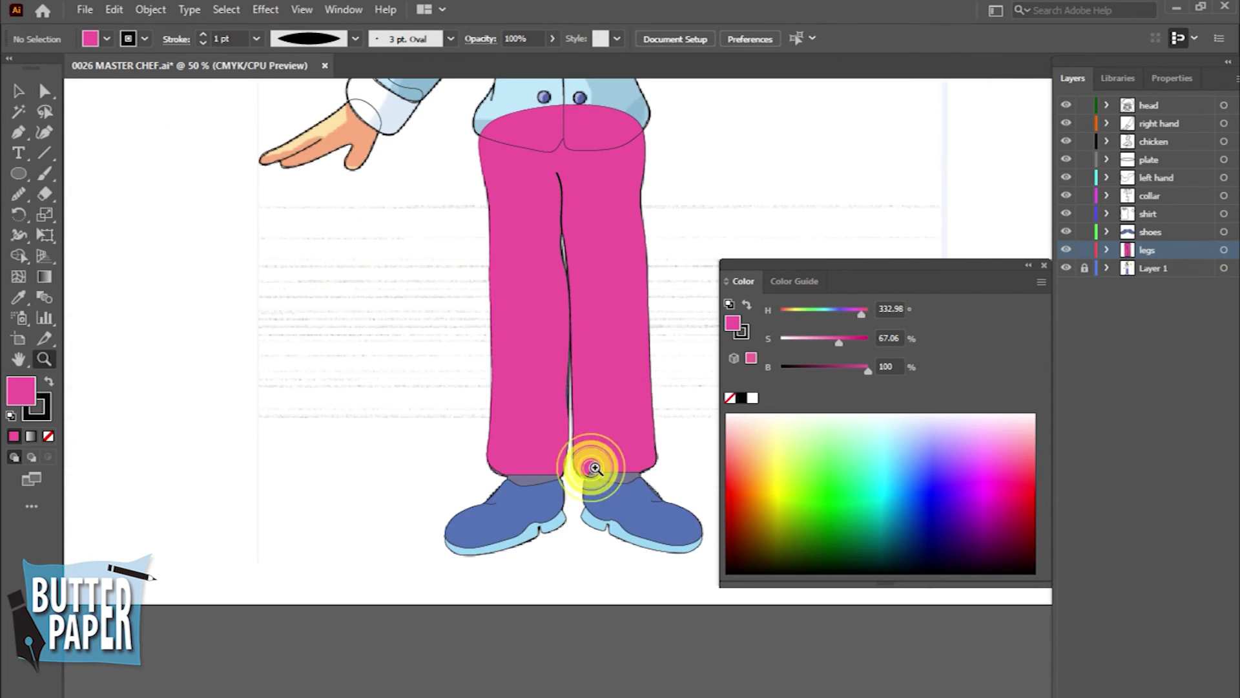
left_click_drag(771, 374, 658, 468)
key("v")
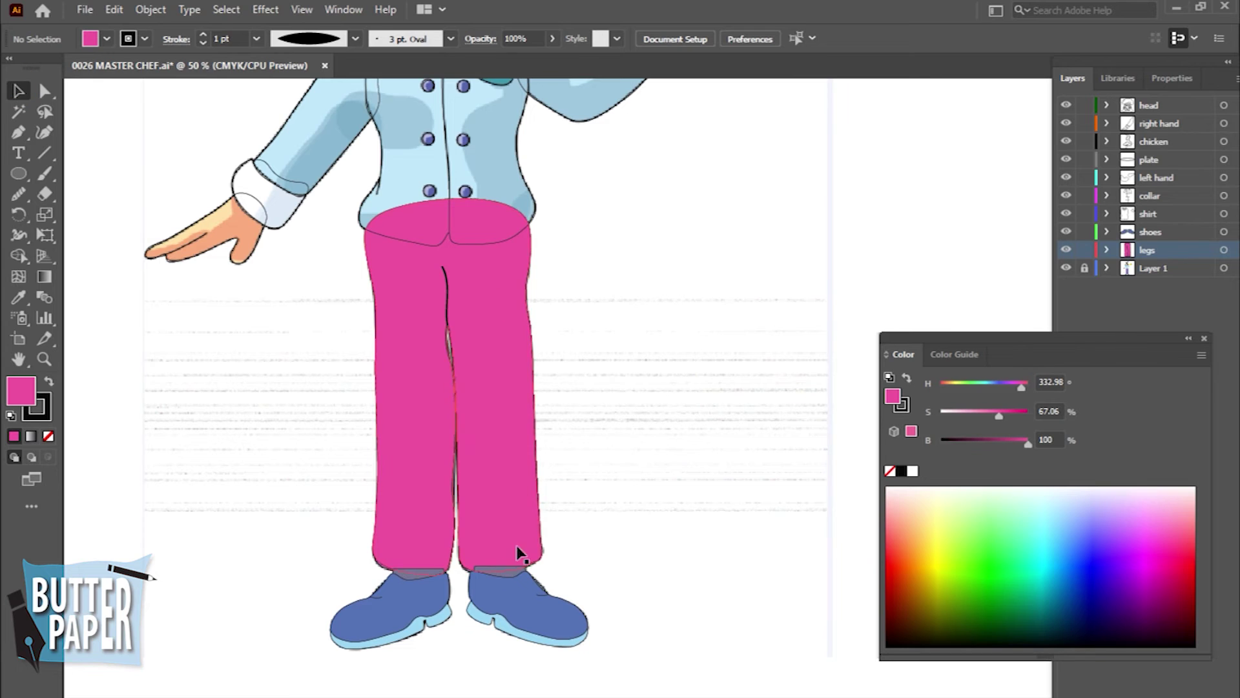
Step: Delete the stray ankle pieces from the right and left shoes
left_click(530, 336)
left_click(494, 575)
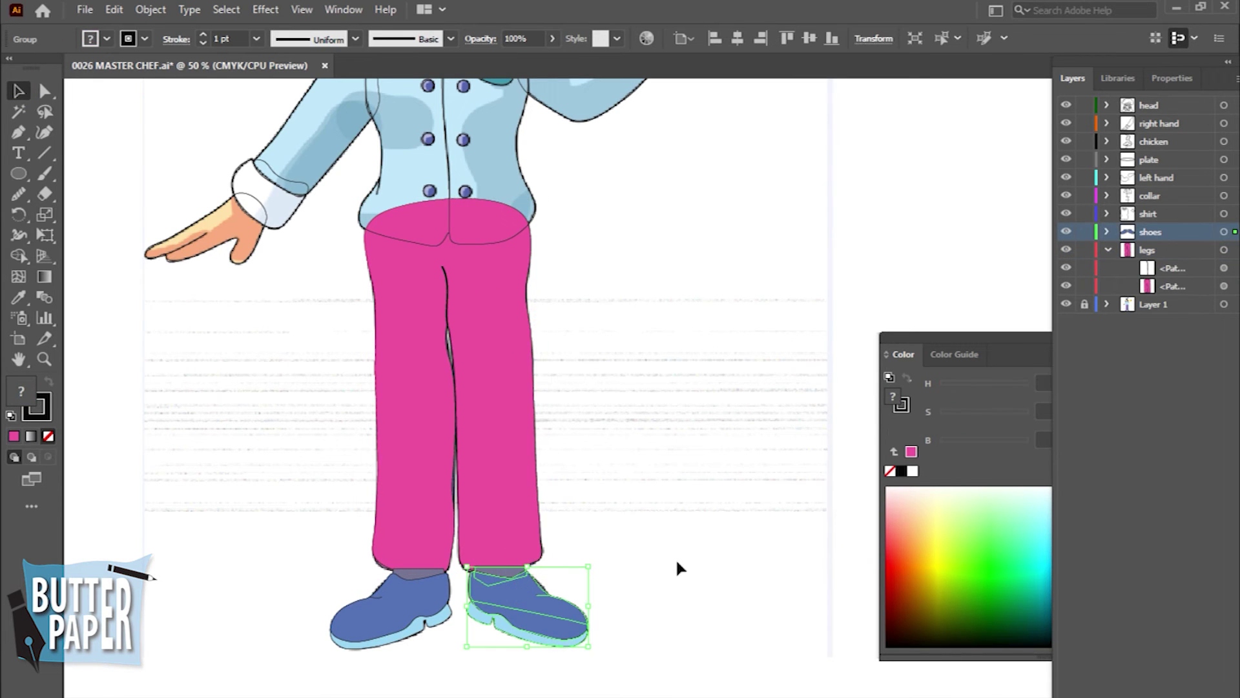
key("ctrl+alt+bracketleft")
left_click(1107, 231)
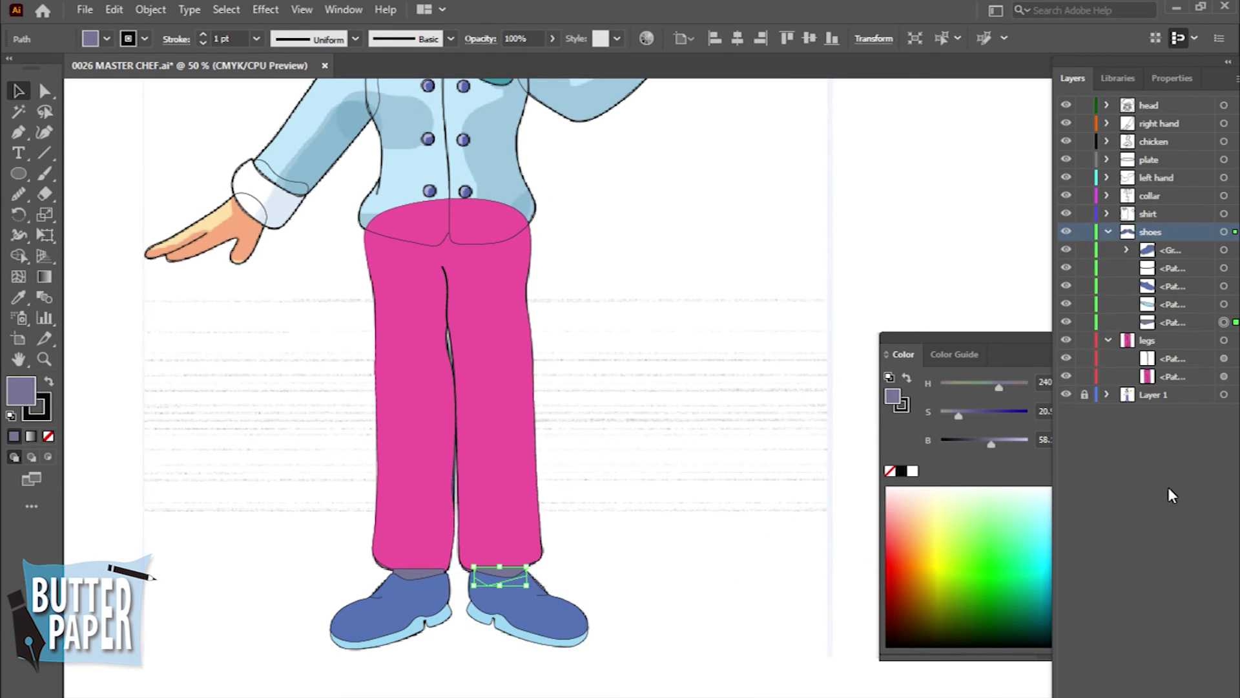
key("Delete")
left_click(532, 519)
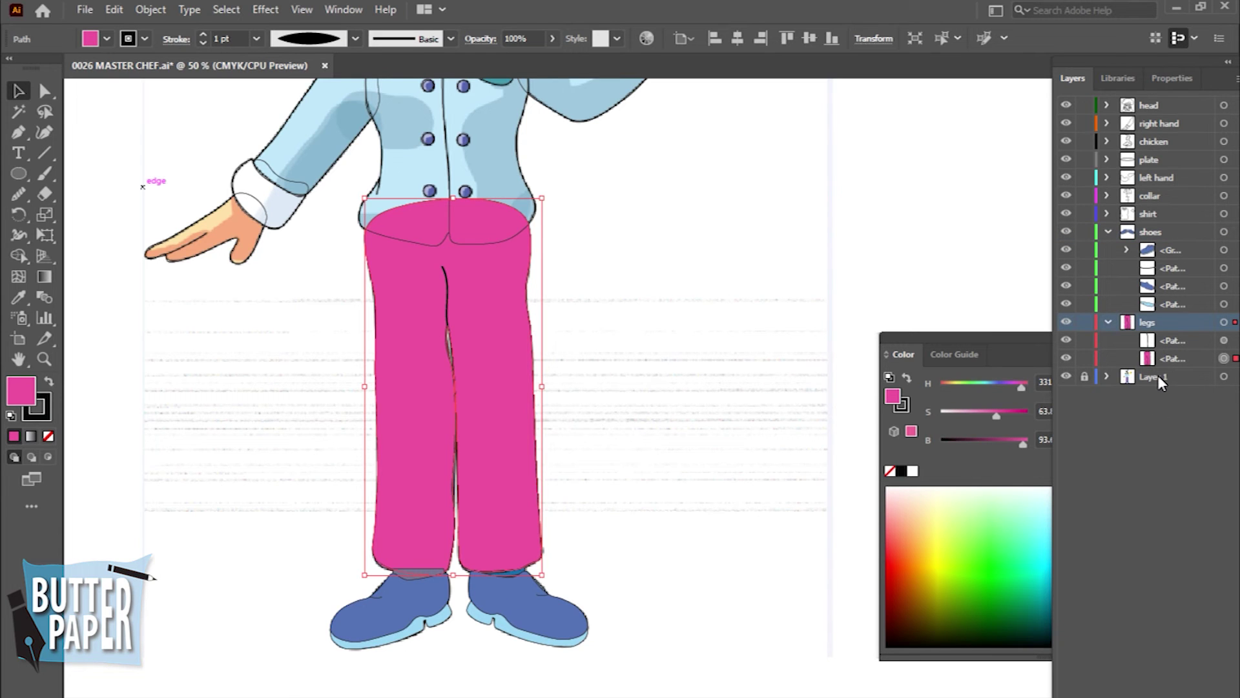
left_click(1156, 376)
left_click(819, 664)
left_click(401, 587)
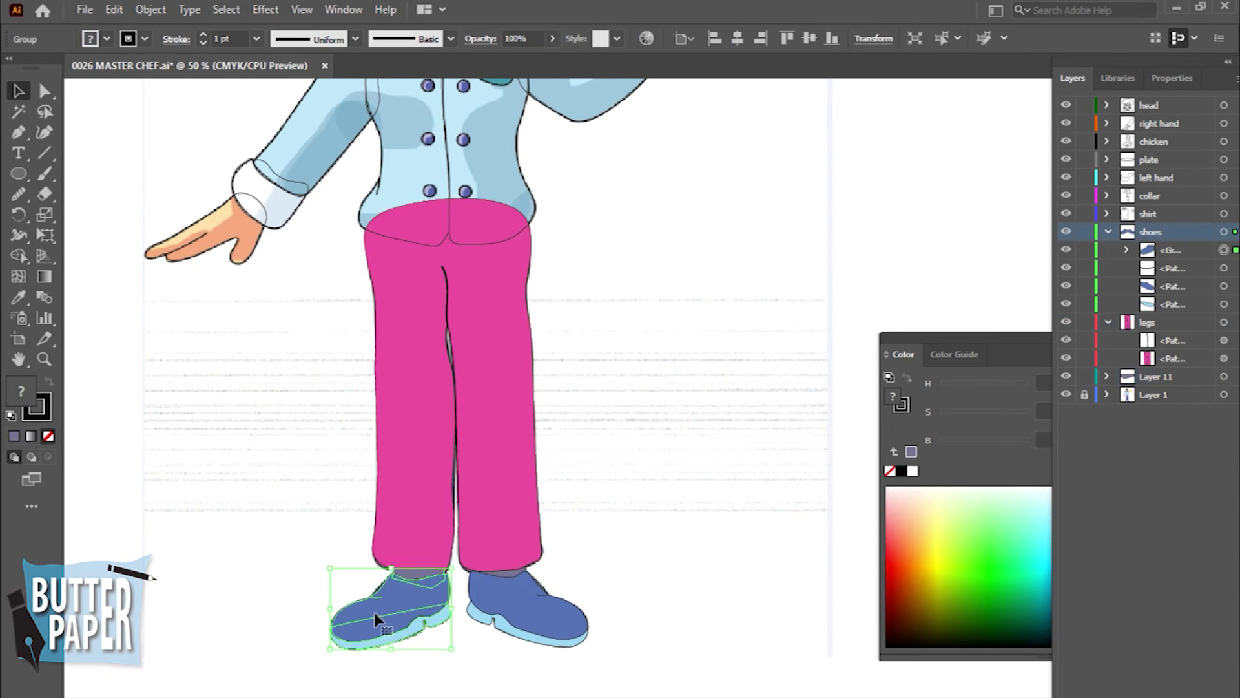
key("Delete")
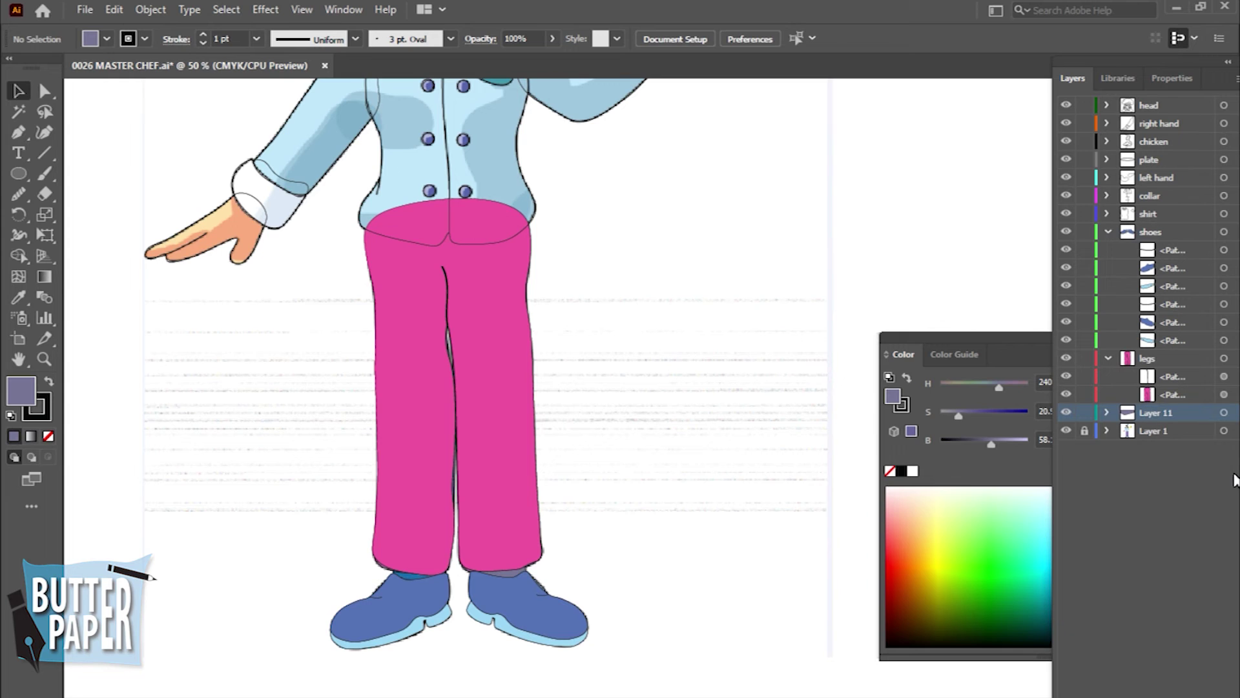
left_click(1109, 231)
left_click(1066, 322)
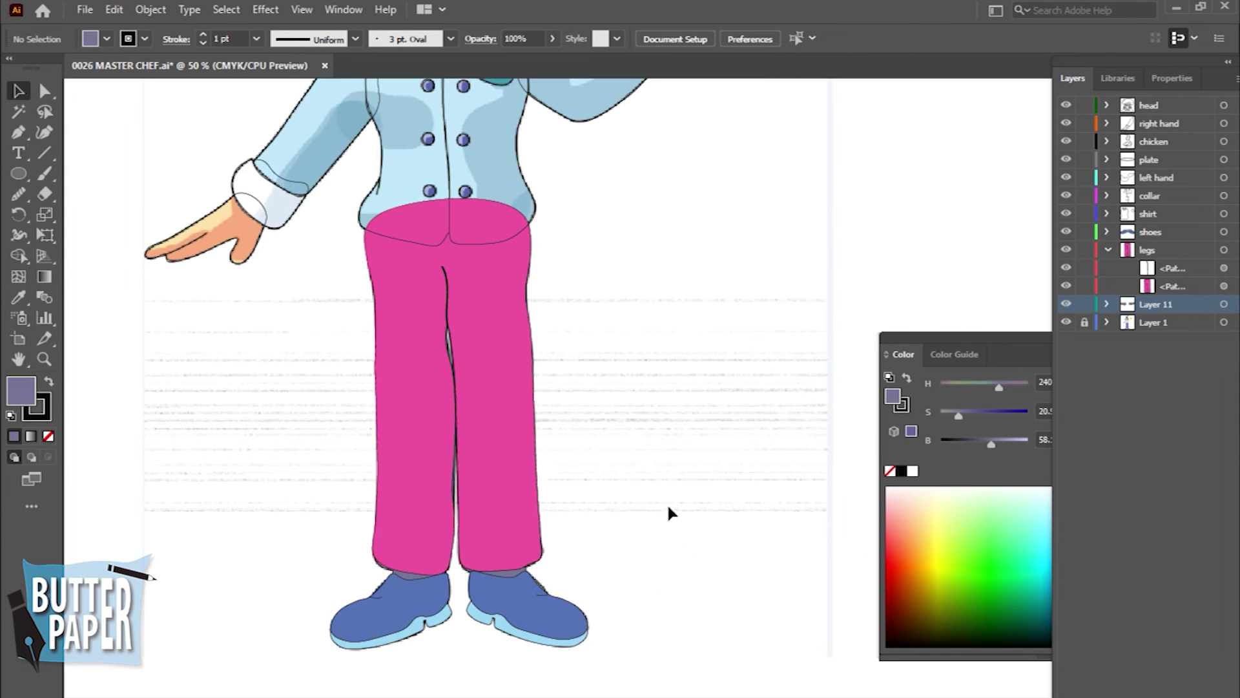
Step: Set the trouser outline stroke to 4 pt
left_click(533, 456)
left_click(257, 38)
left_click(278, 171)
left_click(733, 549)
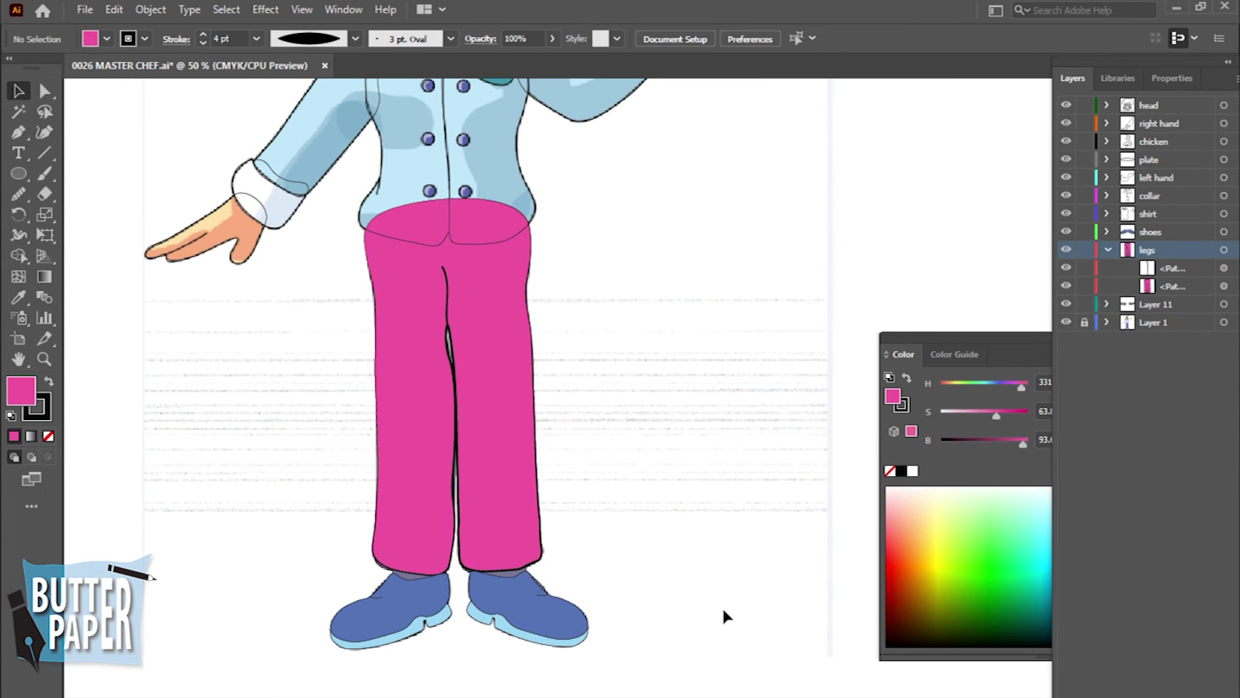
left_click(1067, 322)
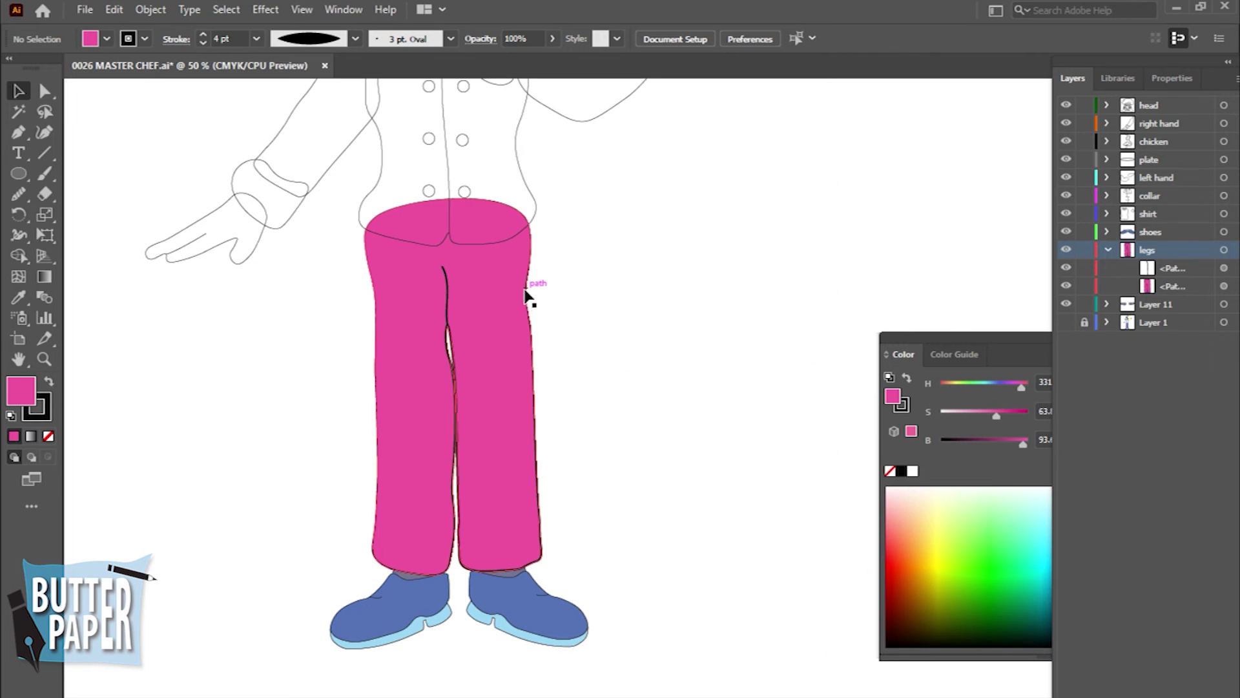
left_click(376, 499)
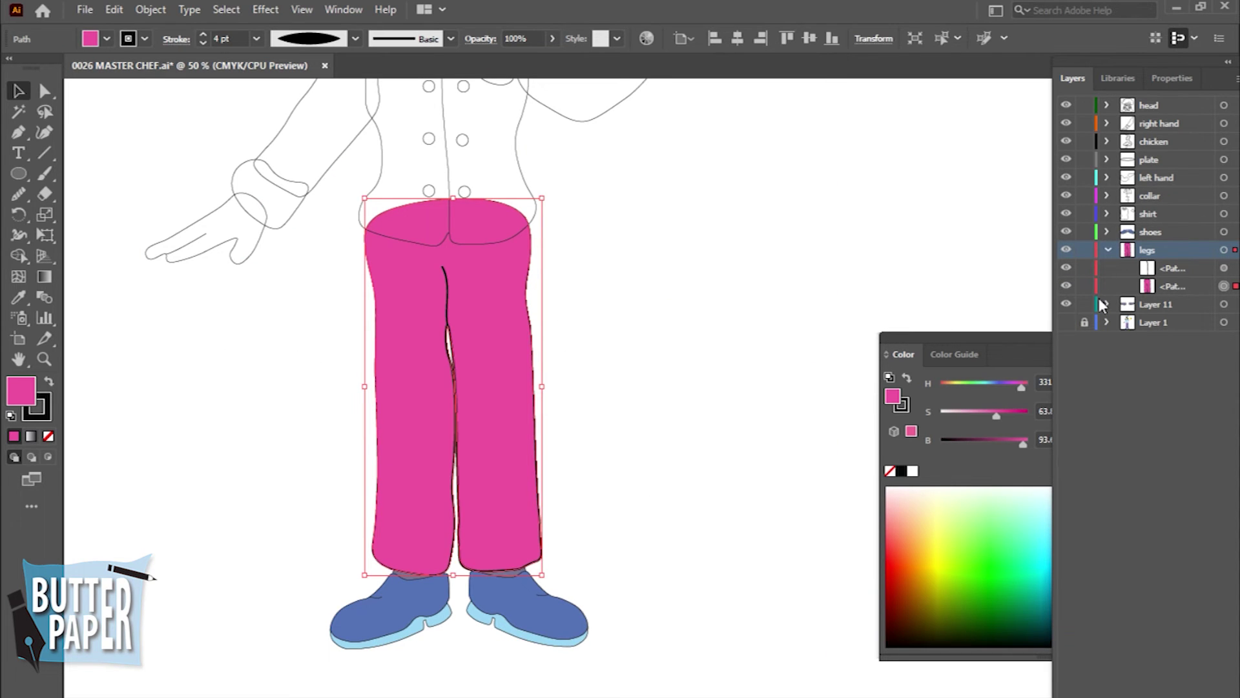
left_click(1108, 249)
left_click(704, 485)
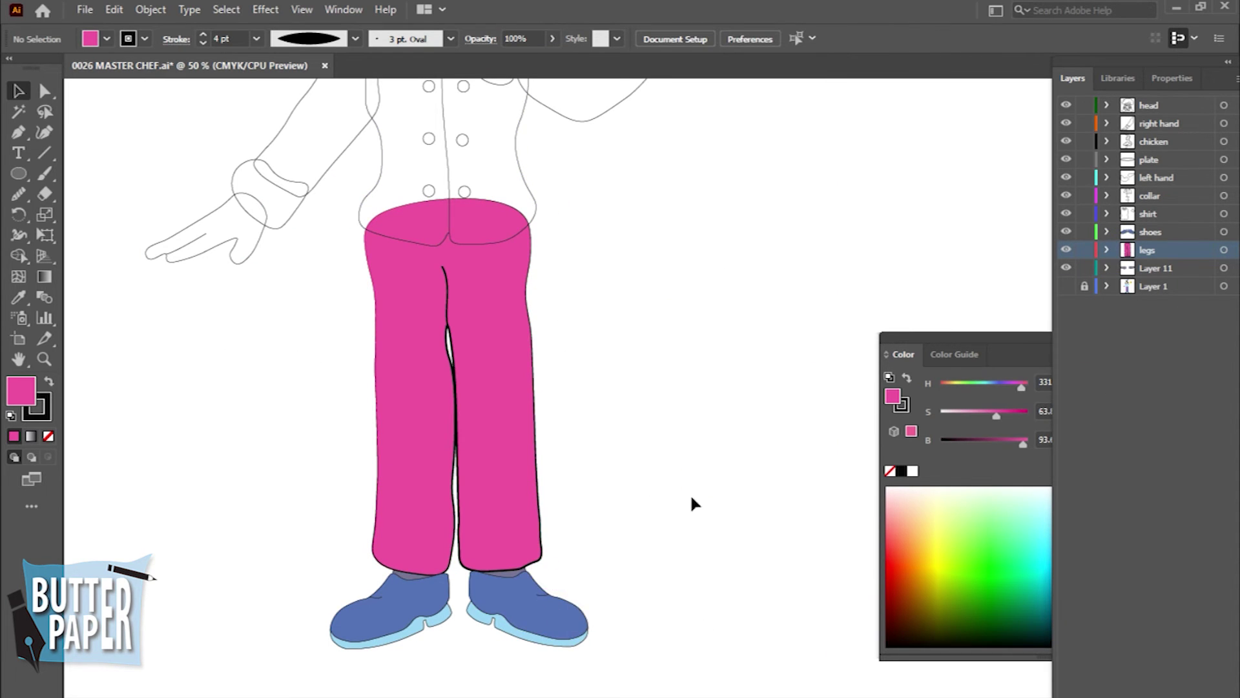
Step: Zoom around the legs and check the thickened trouser outline with the reference hidden
key("ctrl+minus")
key("ctrl+plus")
key("ctrl+plus")
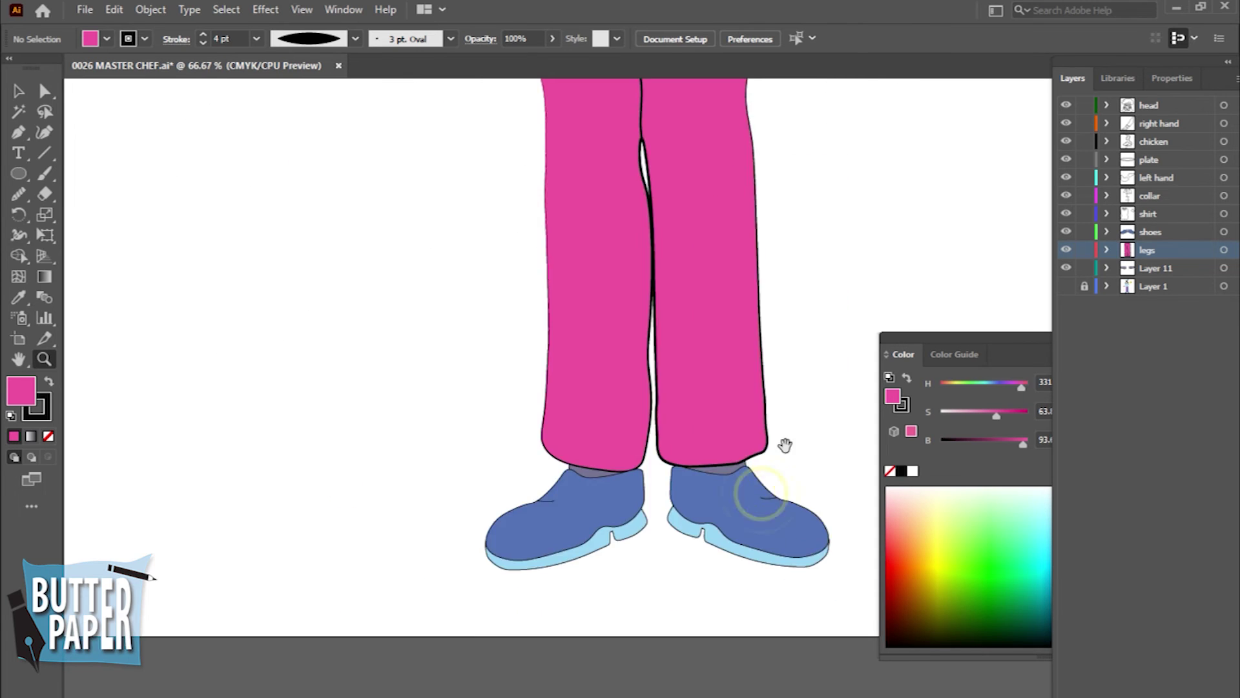
key("v")
left_click(508, 315)
left_click(1066, 294)
left_click(740, 338)
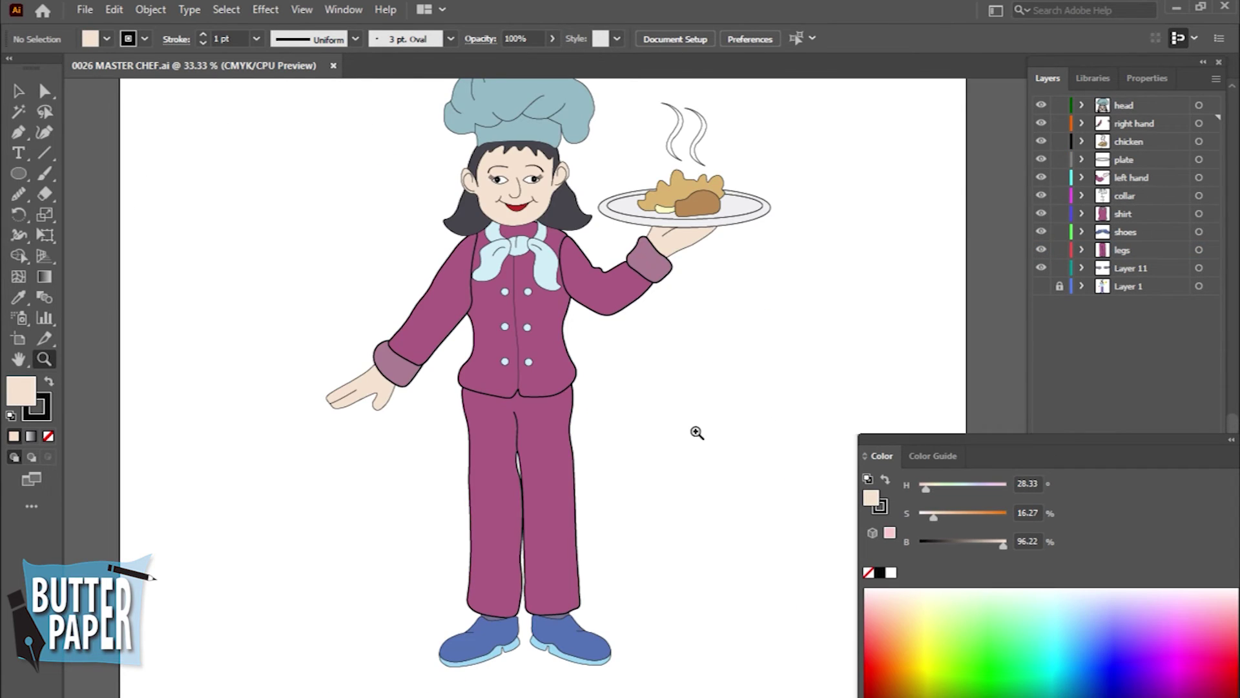
Step: Zoom in on the chef's head and face
left_click(698, 429)
left_click(571, 429)
left_click(713, 524)
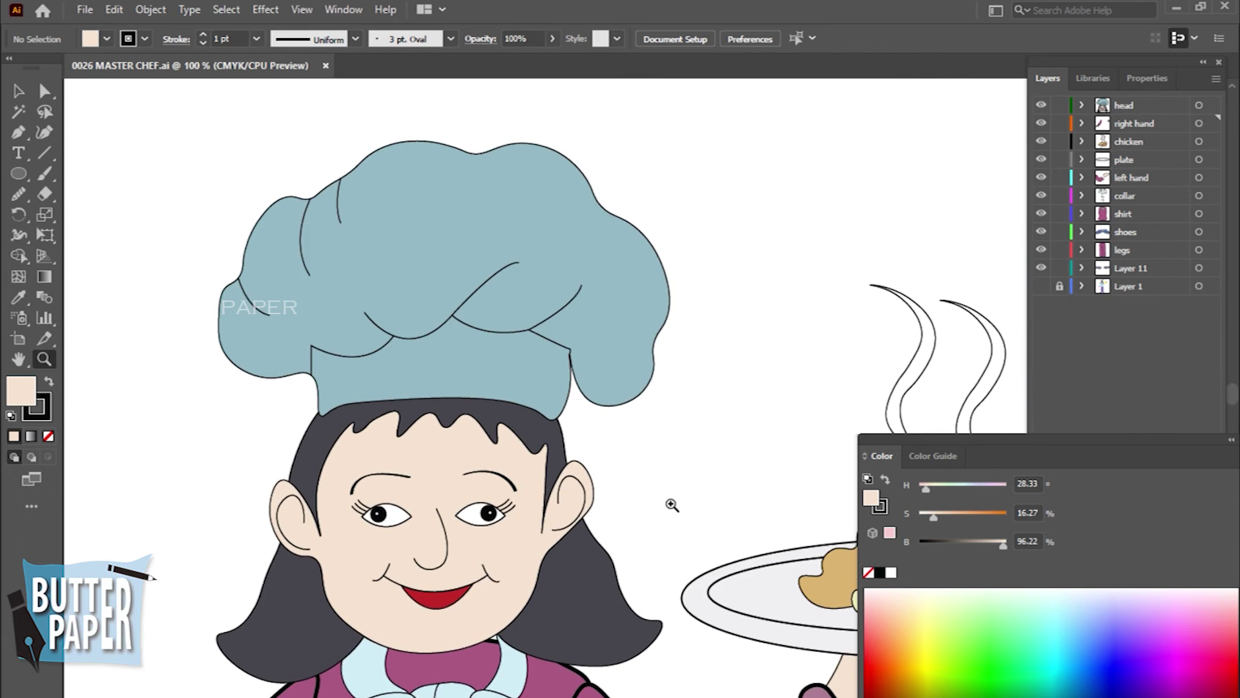
left_click(681, 487)
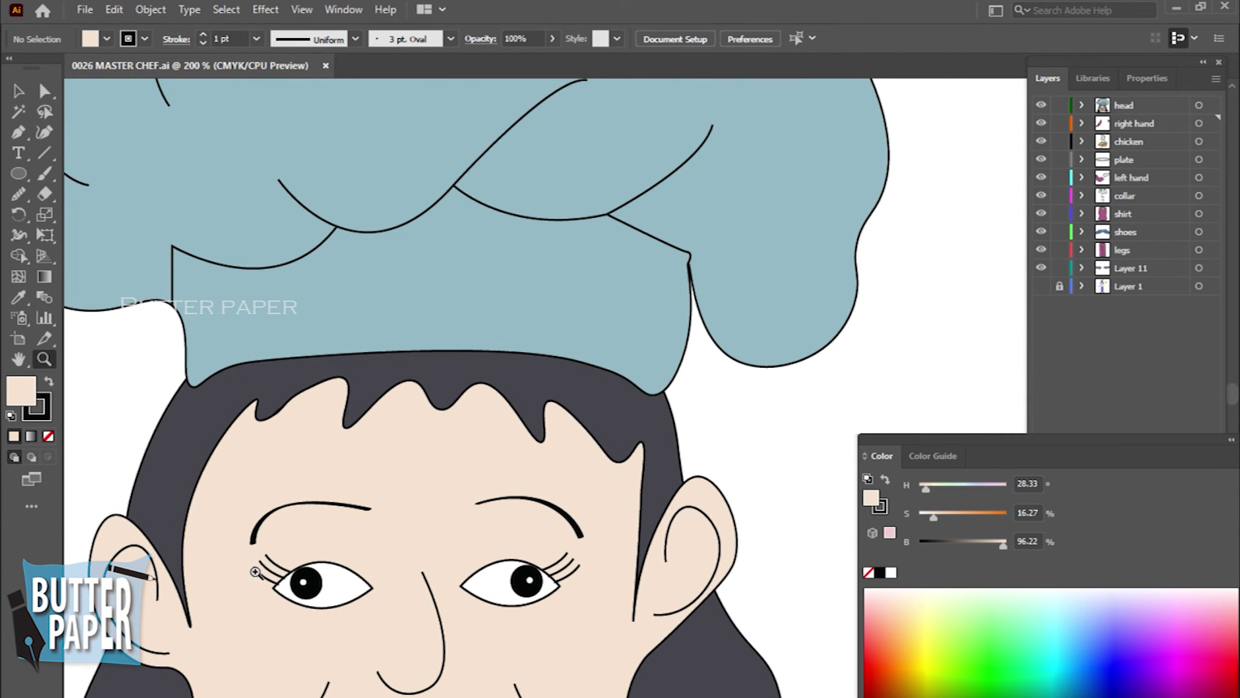
key("v")
Step: Thicken the right-eye lashes to 2 pt
left_click(568, 568)
right_click(599, 607)
left_click(607, 424)
left_click(561, 564)
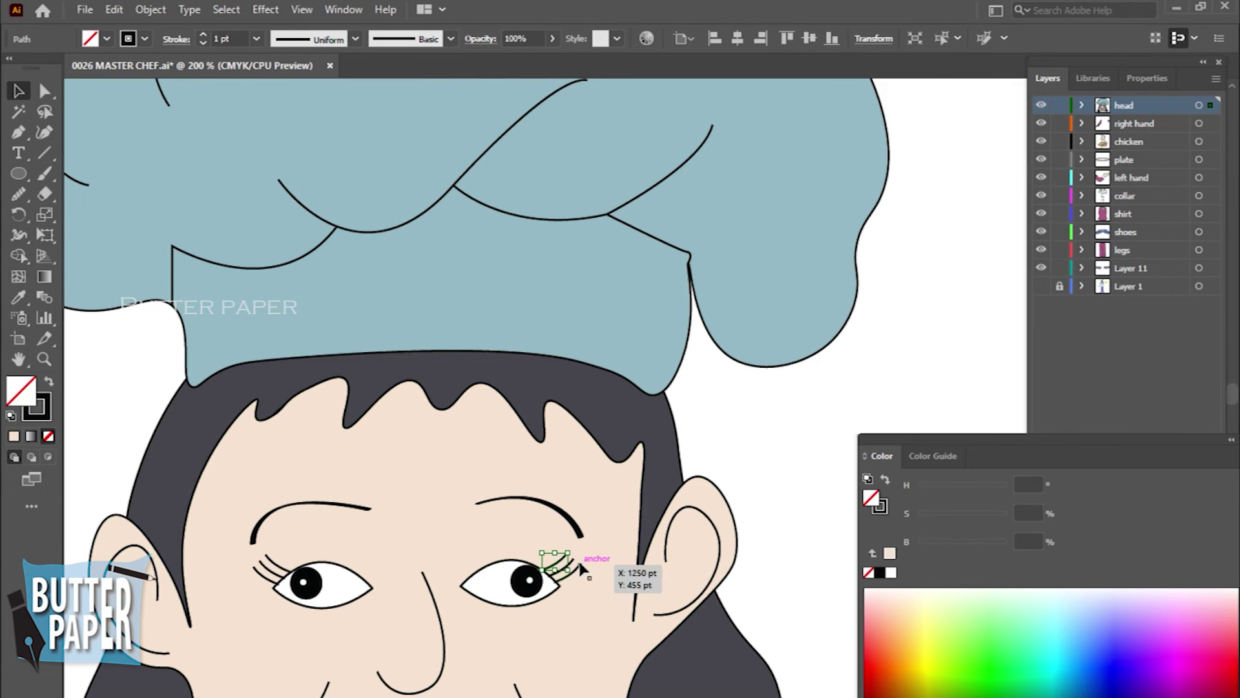
left_click(577, 566, "shift")
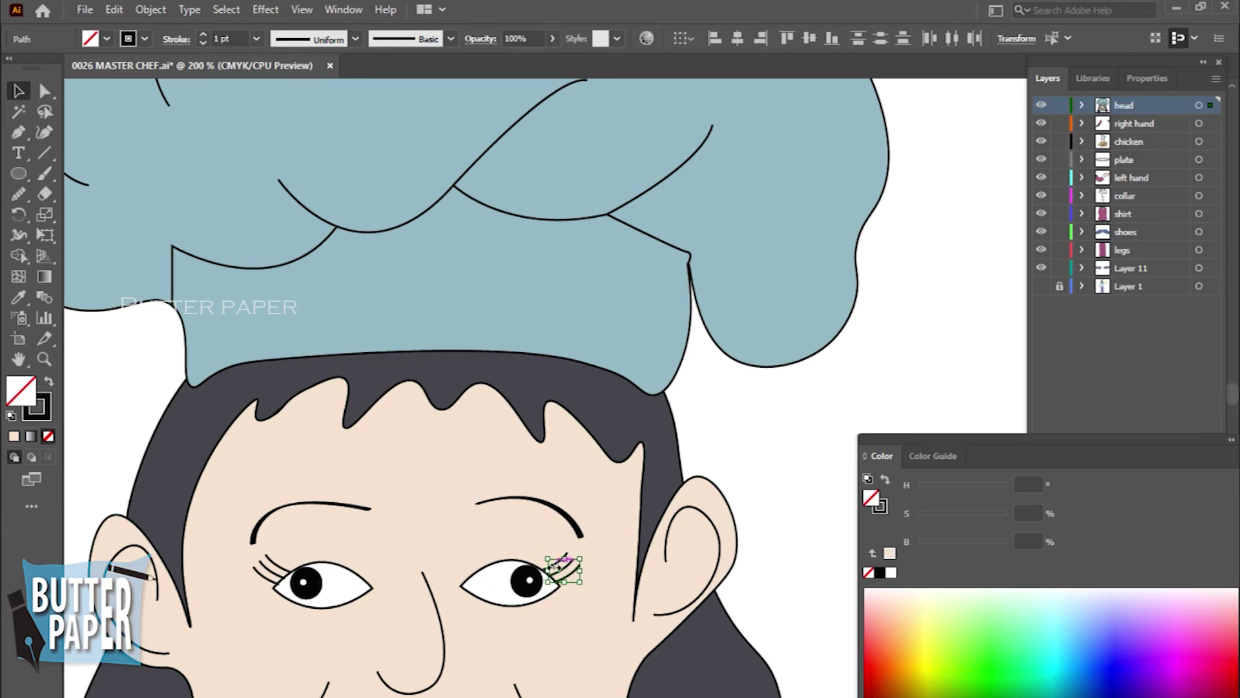
left_click(256, 39)
left_click(278, 128)
left_click(781, 435)
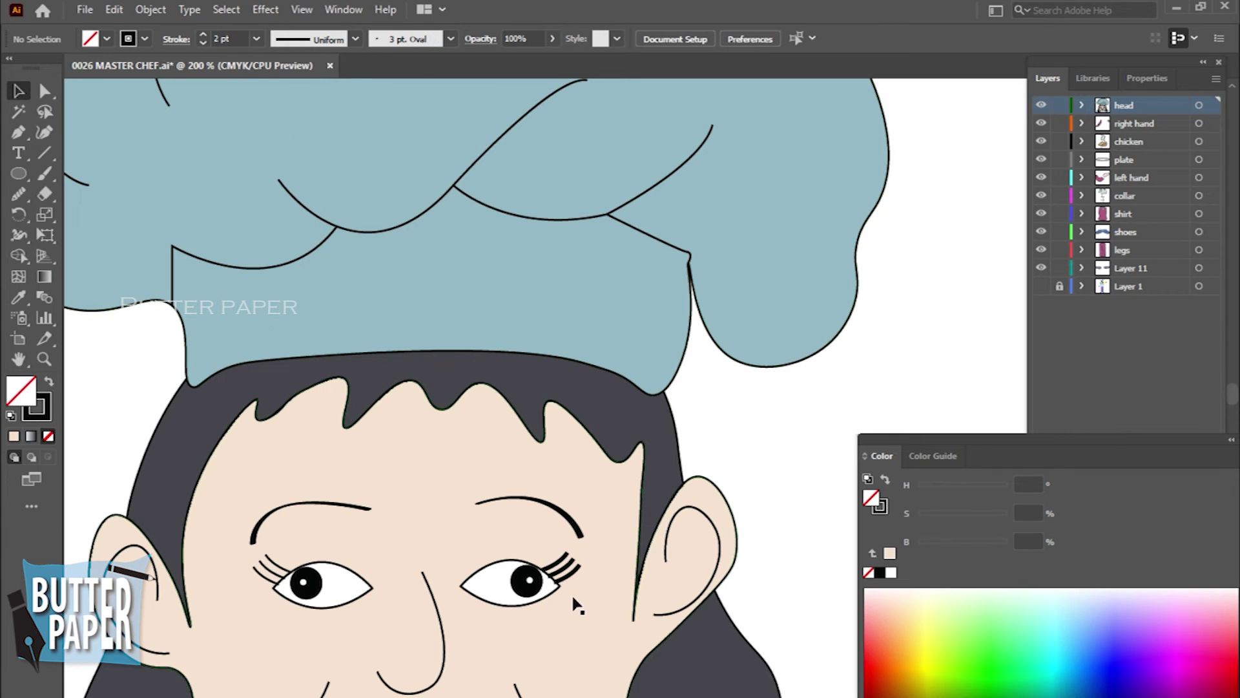
Step: Select the left eye and ungroup its parts
left_click(567, 567)
left_click(526, 581)
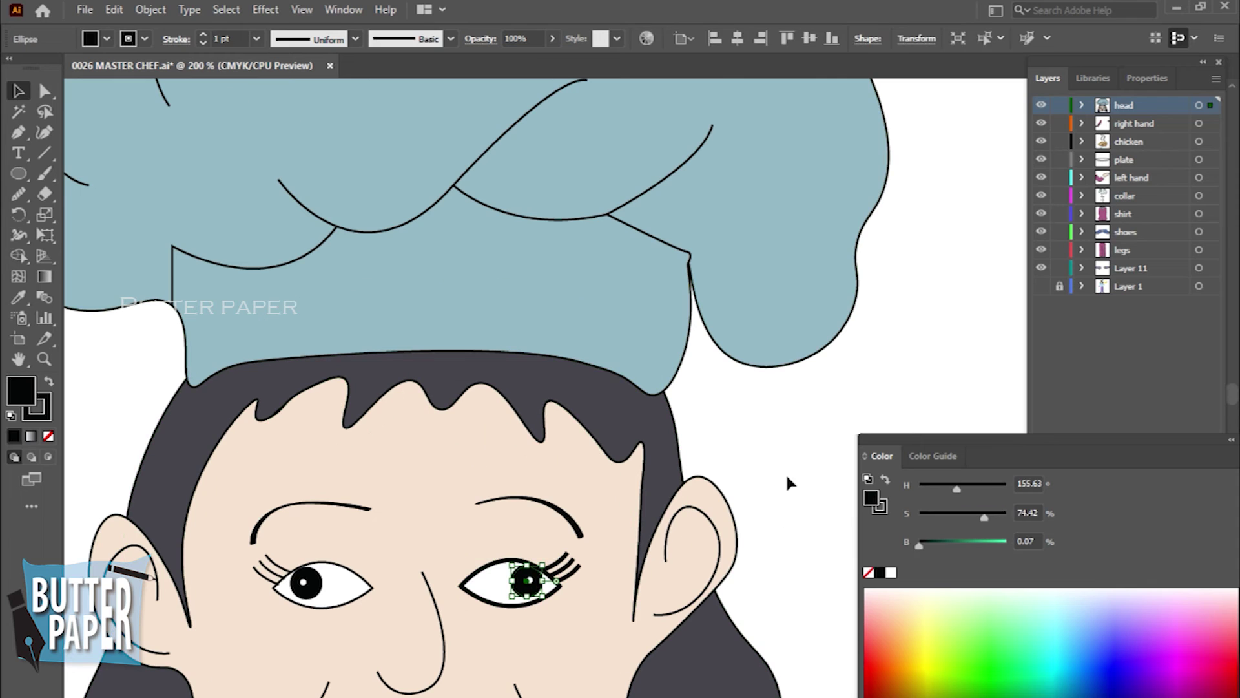
left_click(782, 508)
left_click(278, 569)
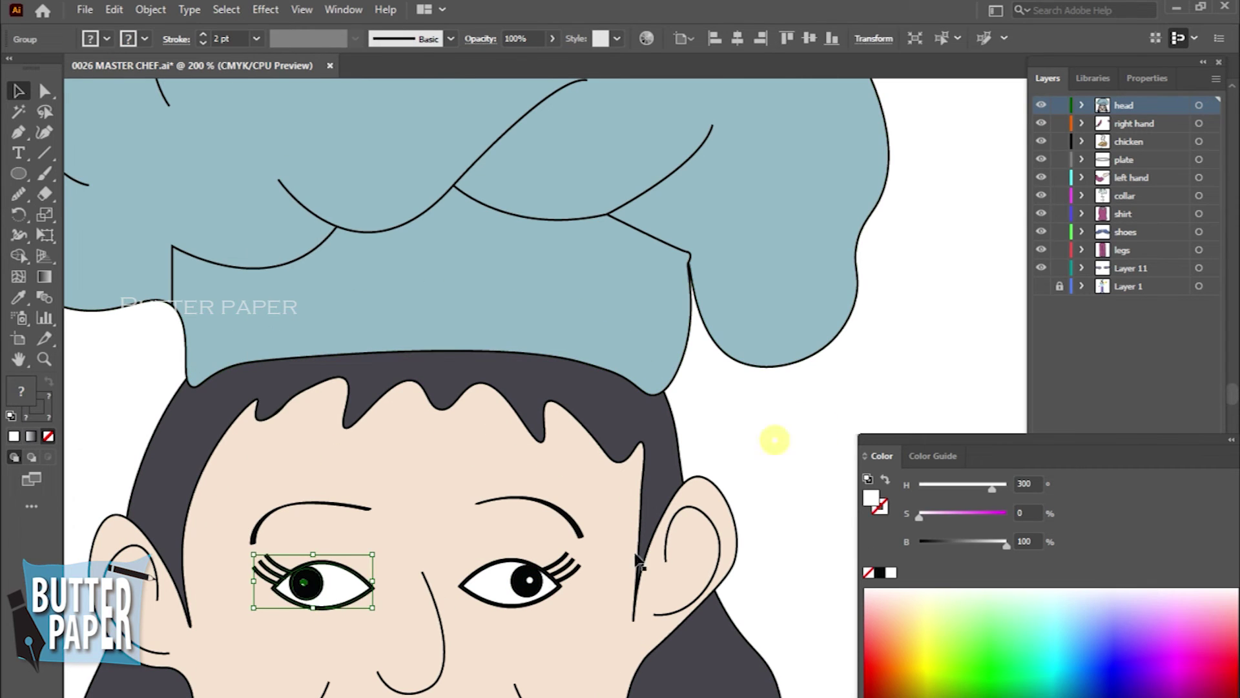
left_click(775, 475)
left_click(266, 572)
left_click(266, 572)
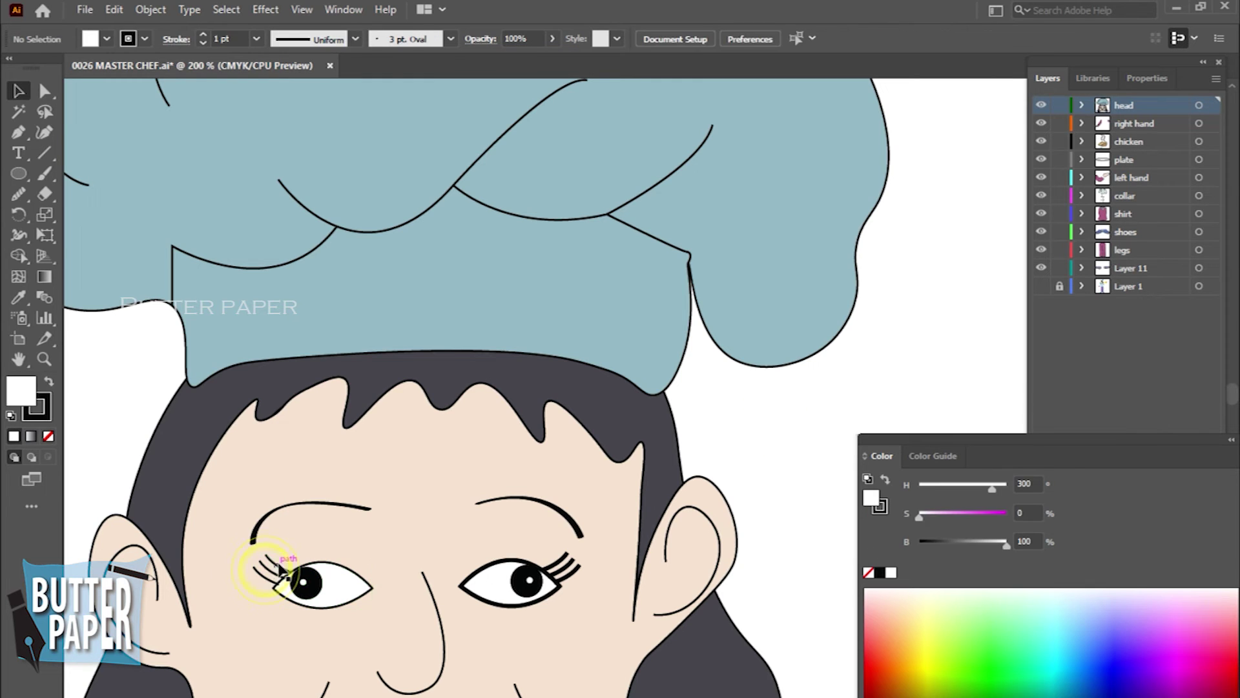
right_click(285, 576)
left_click(374, 420)
Step: Thicken the left eye outline to 2 pt
left_click(350, 604)
left_click(256, 38)
left_click(278, 161)
left_click(303, 584)
left_click(715, 444)
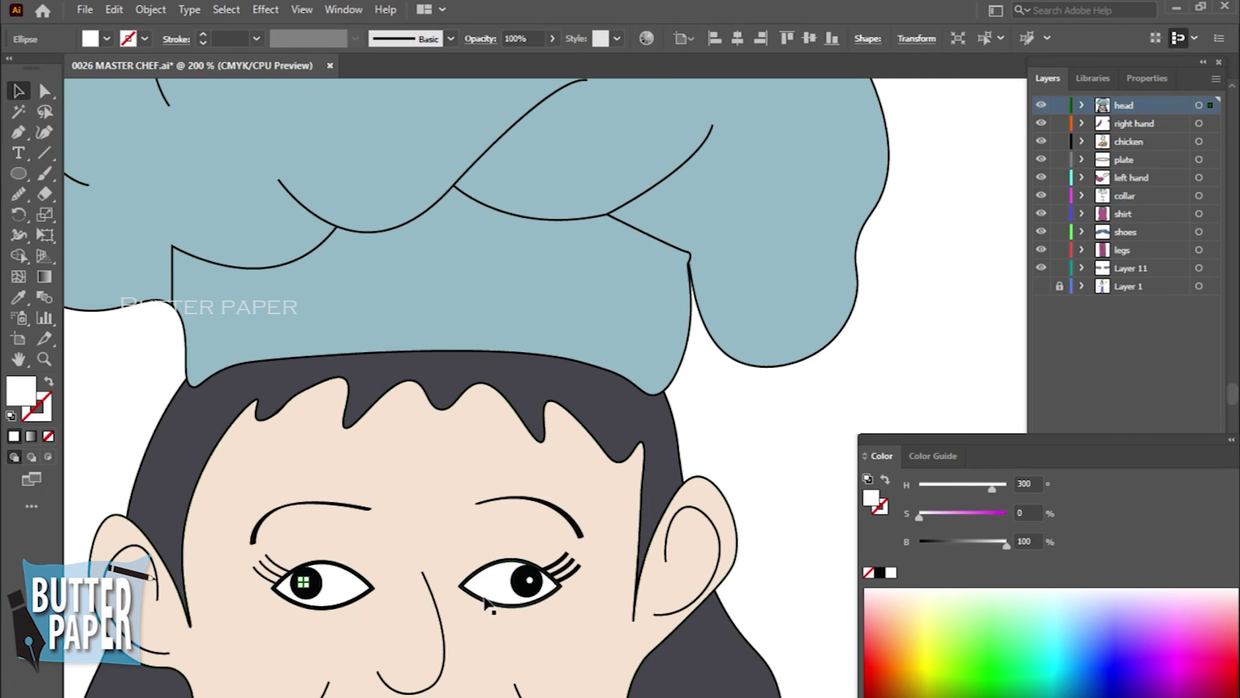
Step: Set the left-eye lashes to 2 pt and zoom out to the whole face
left_click(262, 577)
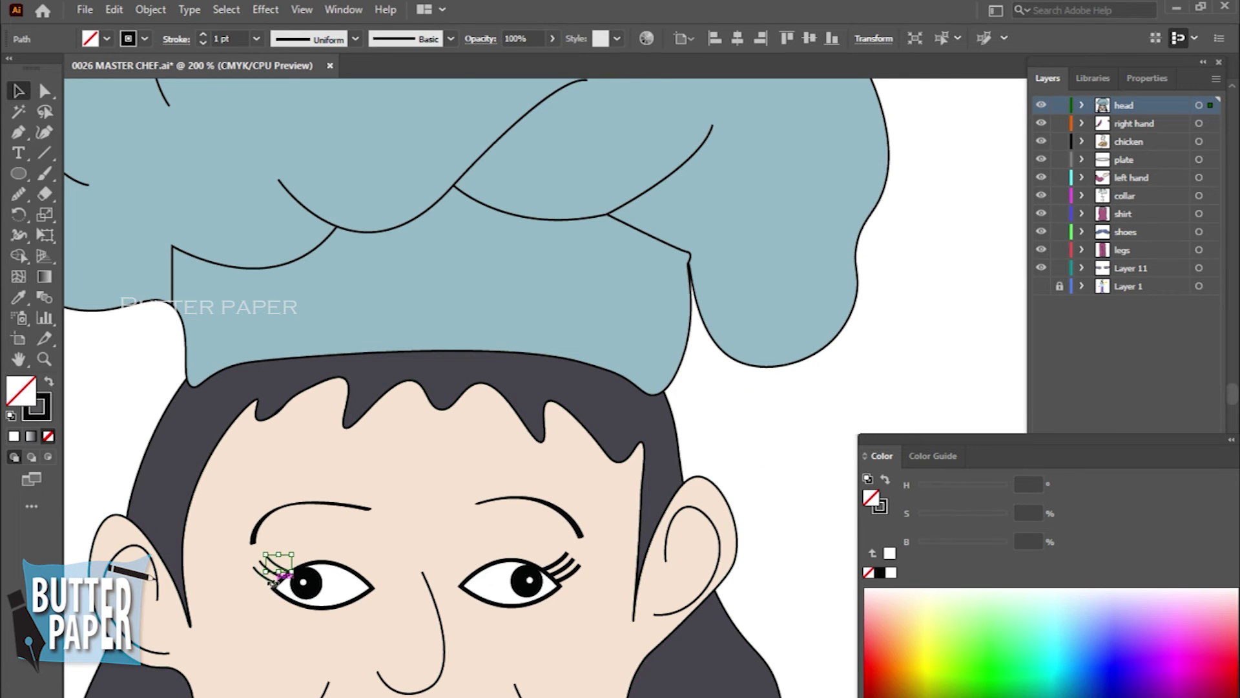
left_click(256, 38)
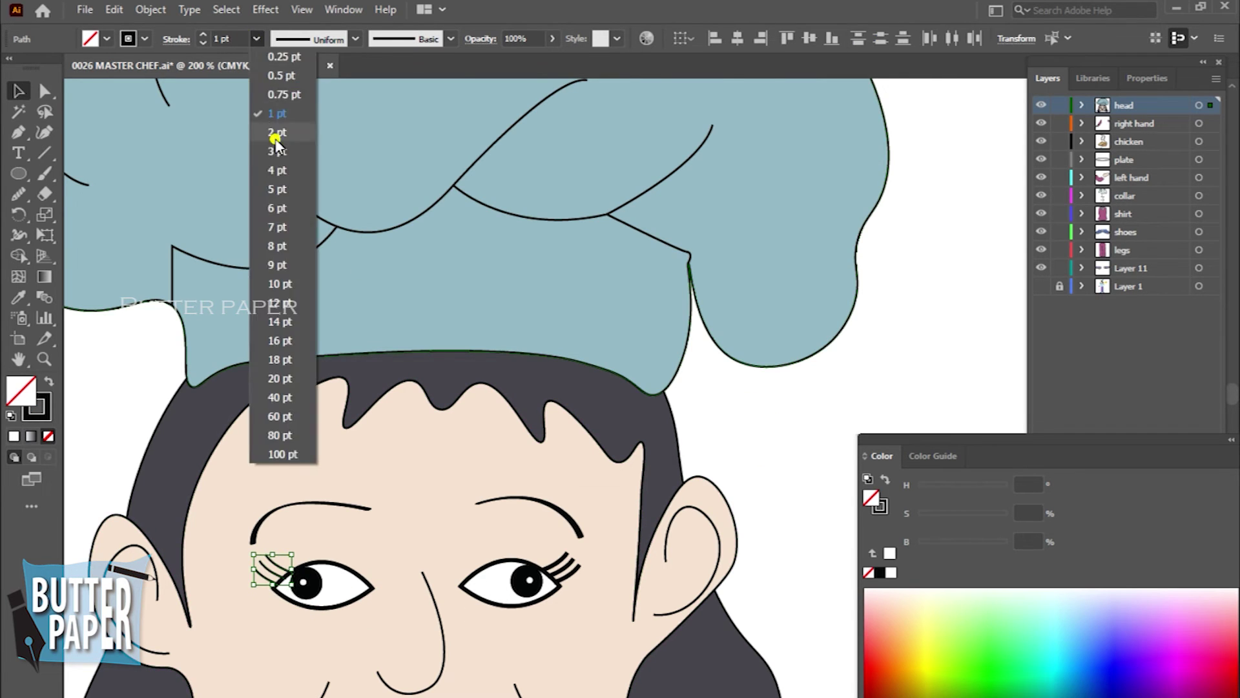
left_click(277, 155)
left_click(567, 634)
key("z")
left_click_drag(642, 614, 718, 552)
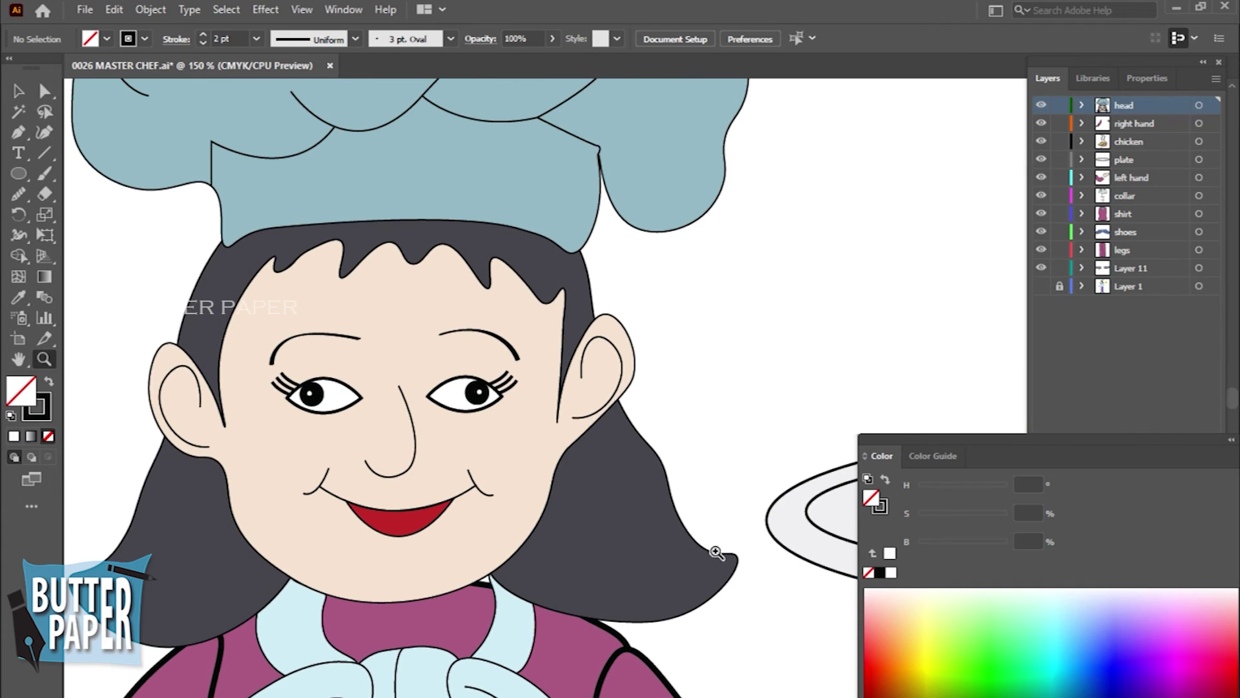
Step: Thicken both eyebrow outlines and set the nose line to 2 pt
left_click(18, 91)
left_click(495, 332)
left_click(300, 341, "shift")
left_click(256, 39)
left_click(278, 175)
left_click(402, 400)
left_click(256, 39)
left_click(278, 155)
Step: Leave the hair stroke unchanged and thicken the red mouth and smile line outlines
left_click(667, 545)
left_click(256, 39)
left_click(278, 155)
left_click(416, 520)
left_click(256, 39)
left_click(277, 132)
left_click(479, 486)
left_click(256, 39)
left_click(277, 132)
Step: Set the inner ear line to 2 pt and check the hair's dark grey colour
left_click(743, 349)
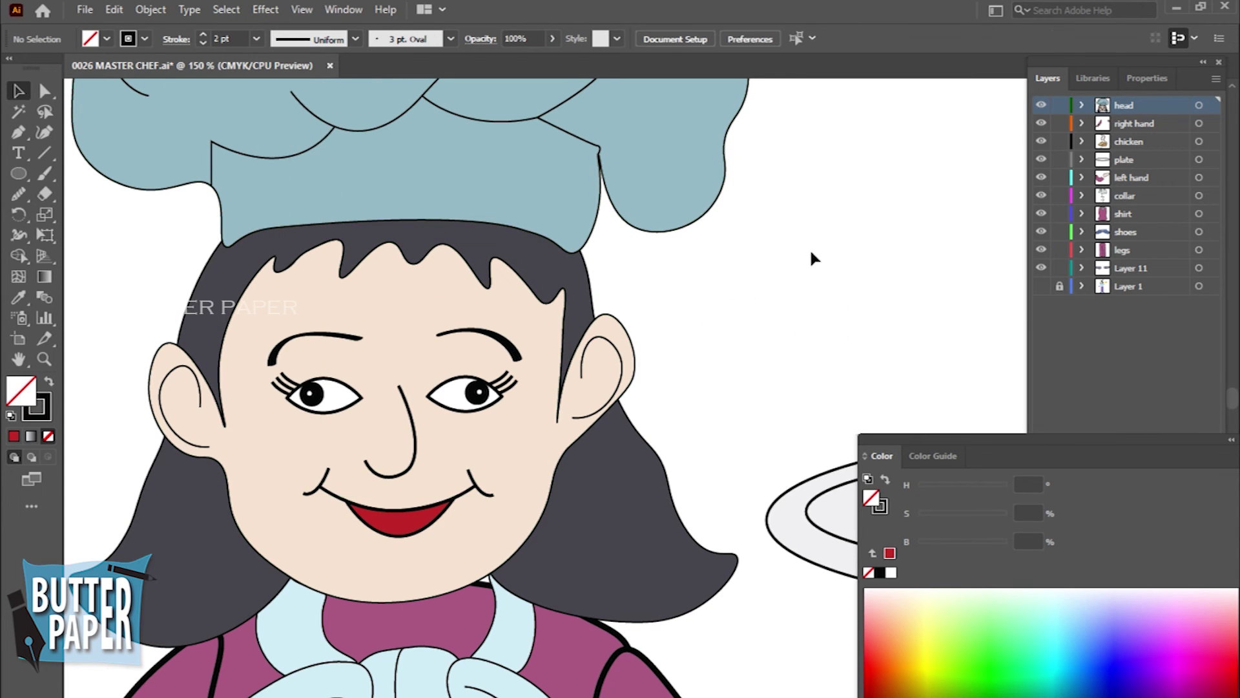
left_click(607, 366)
left_click(825, 288)
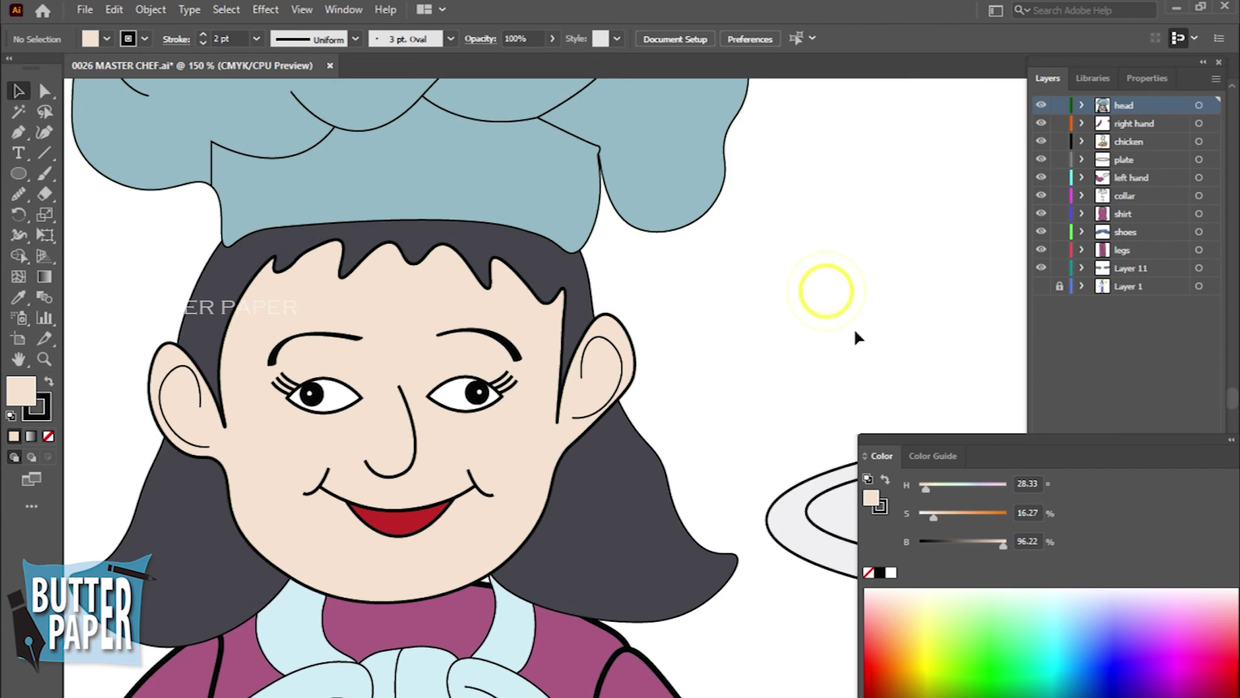
left_click(619, 371)
left_click(256, 39)
left_click(277, 132)
left_click(817, 399)
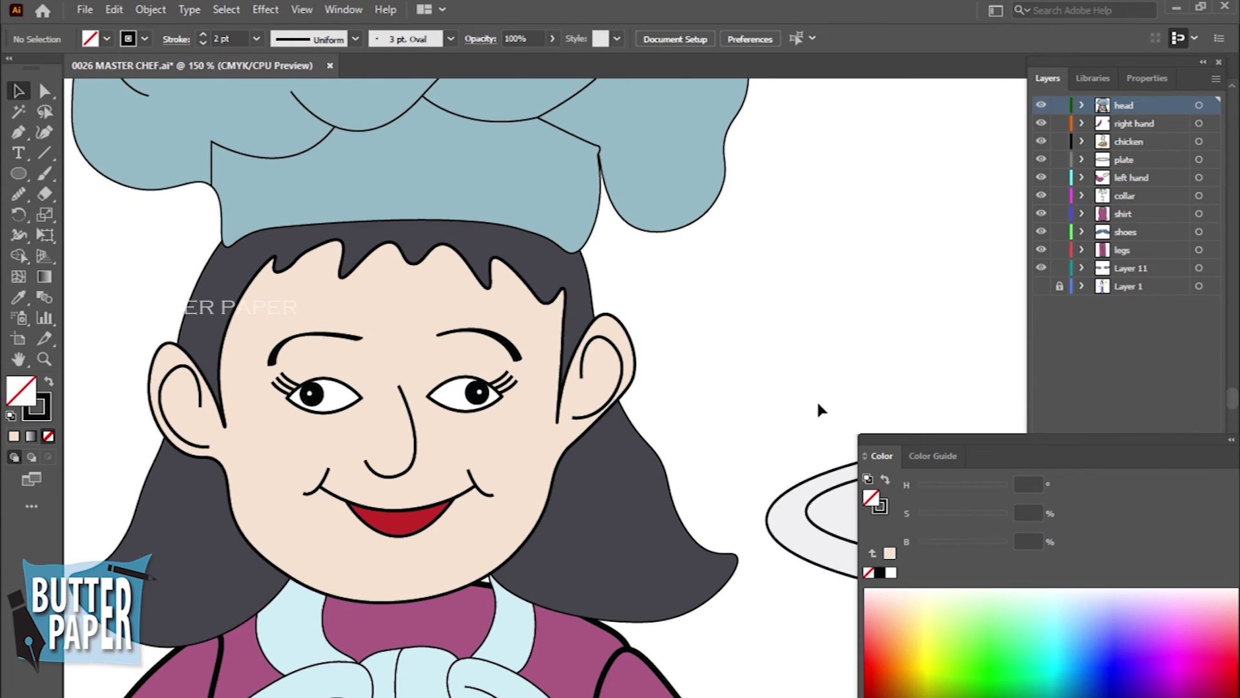
left_click(675, 514)
left_click(842, 234)
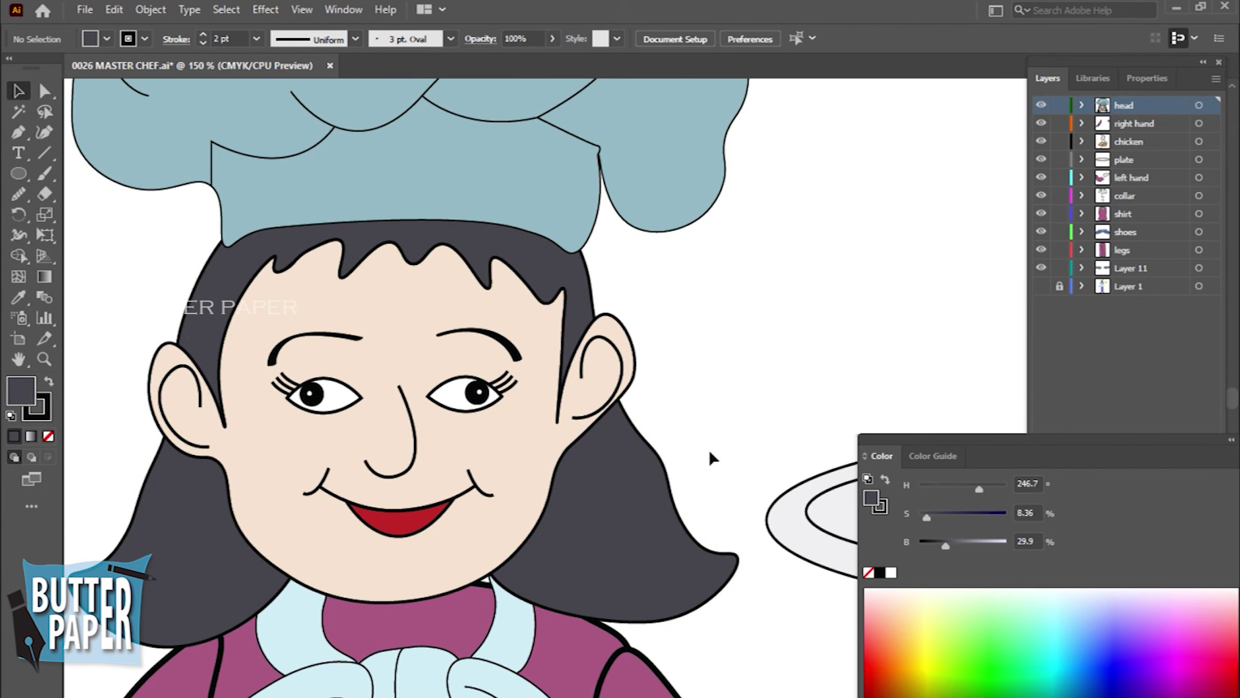
Step: Thicken the chef hat outline and its fold curves to 4 pt, then recentre the whole chef
key("ctrl+minus")
key("ctrl+minus")
left_click(545, 304)
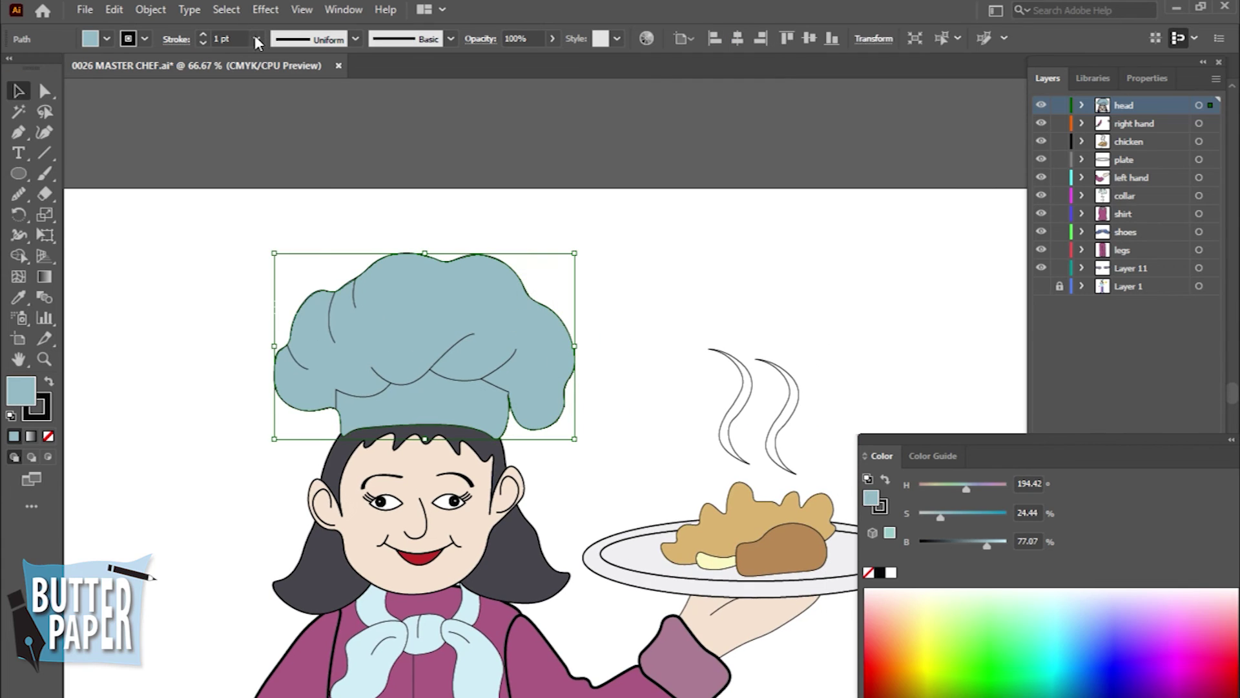
left_click(354, 393)
left_click(379, 374)
left_click(443, 356, "shift")
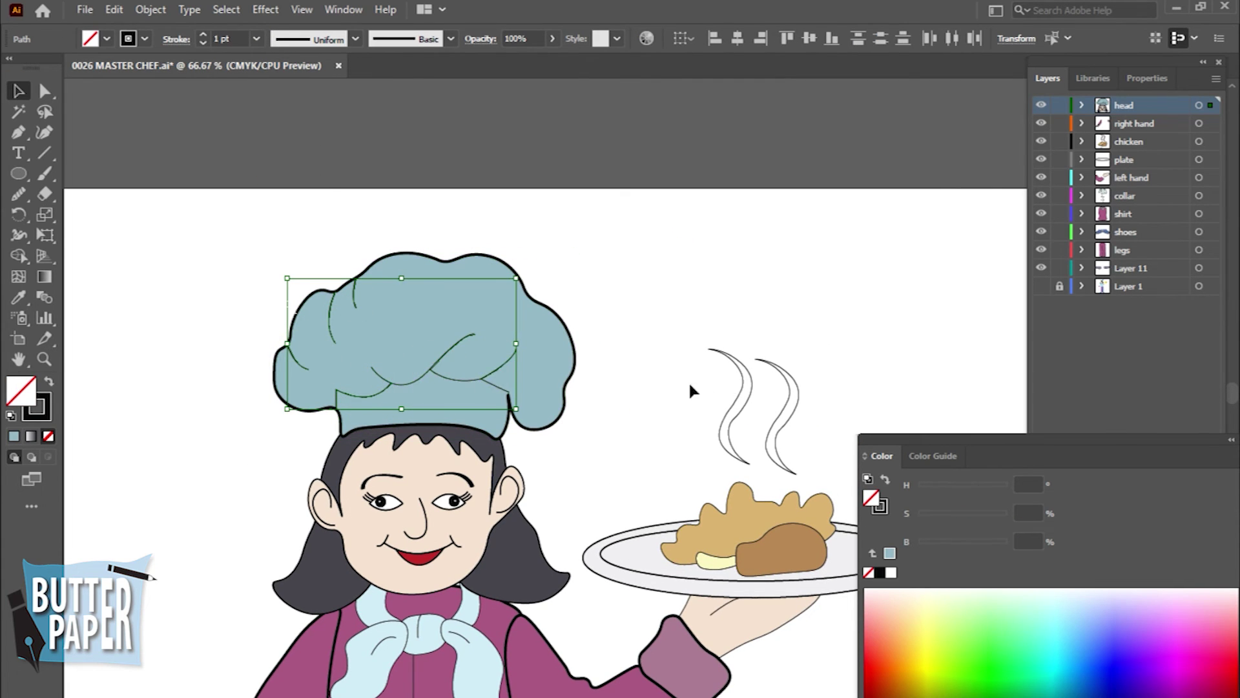
left_click(276, 166)
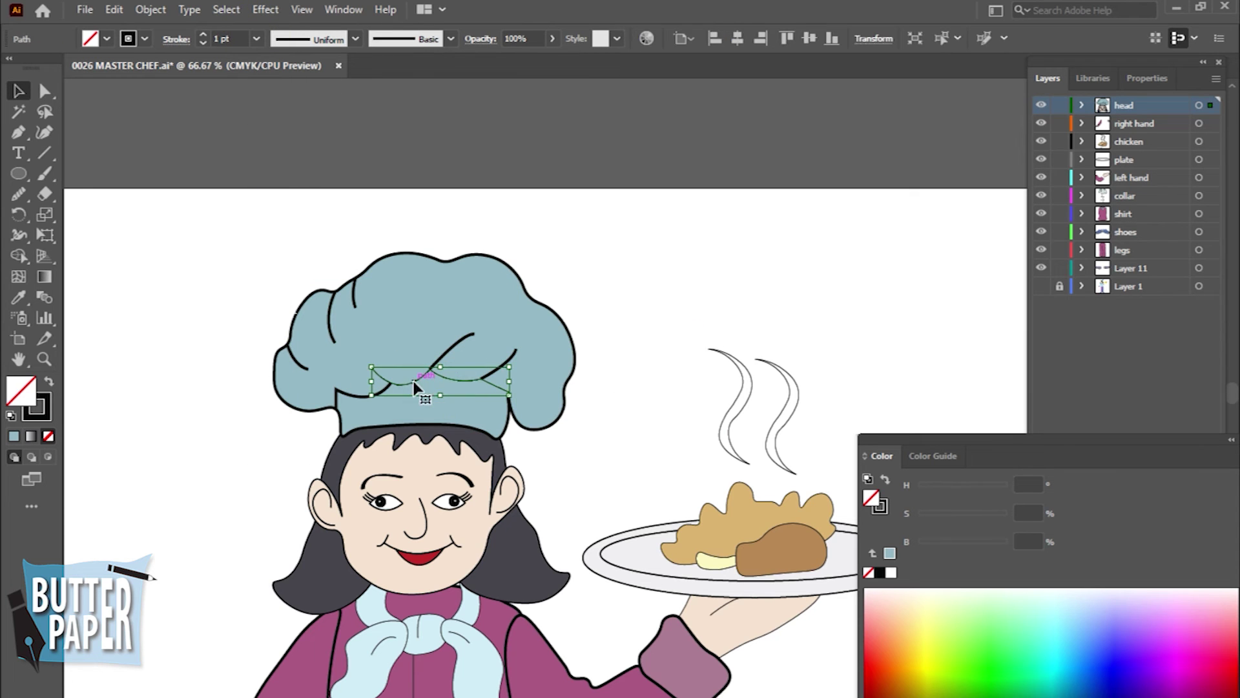
key("ctrl+z")
left_click(271, 172)
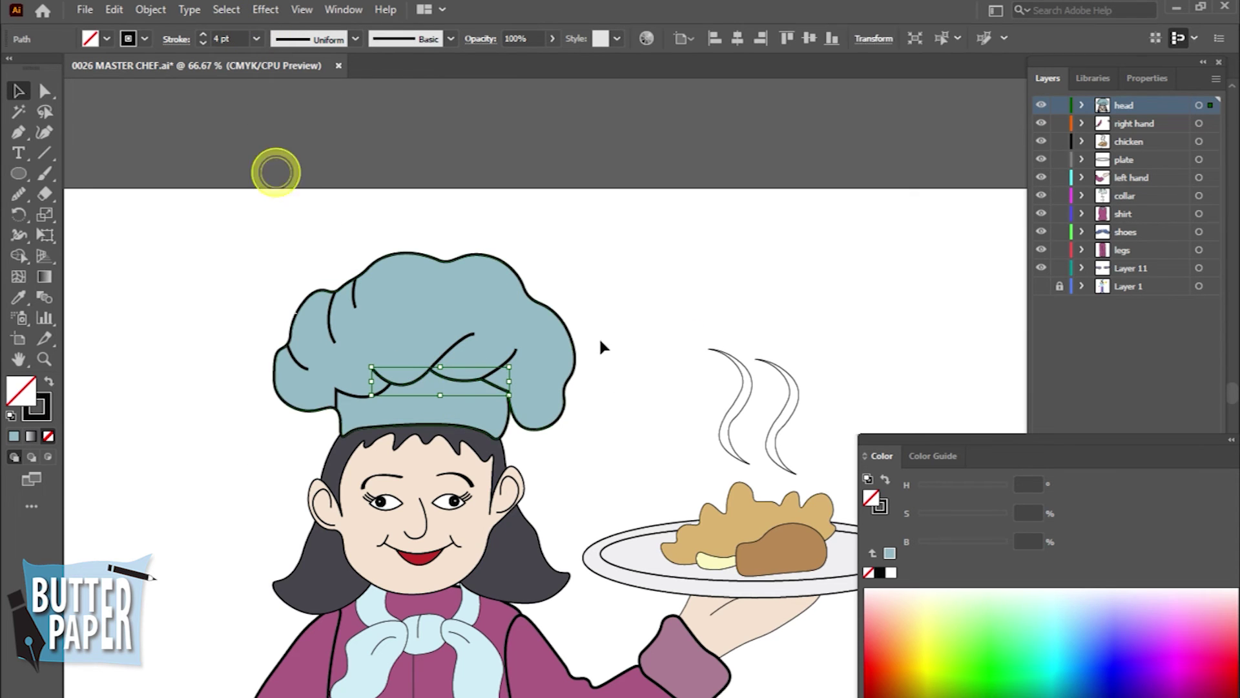
key("z")
left_click(601, 494, "alt")
left_click_drag(717, 598, 547, 559)
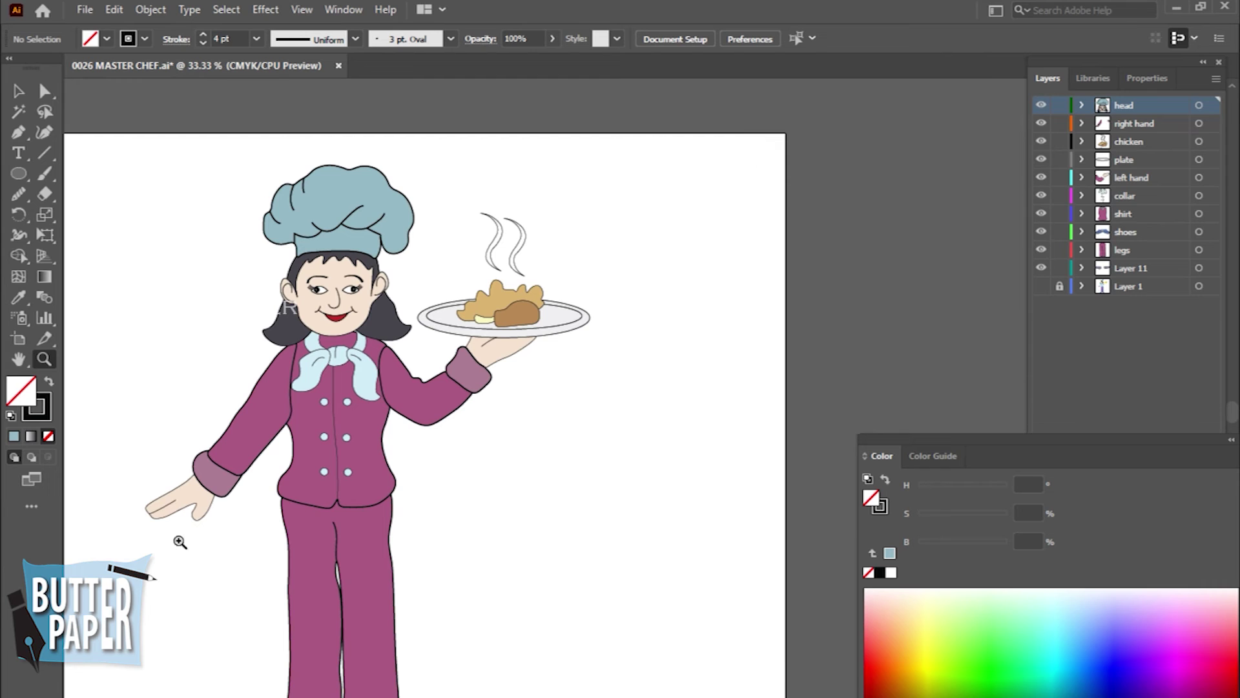
Step: Set the outstretched right hand outline to 1 pt and the left hand to 2 pt
left_click(207, 506)
left_click(256, 39)
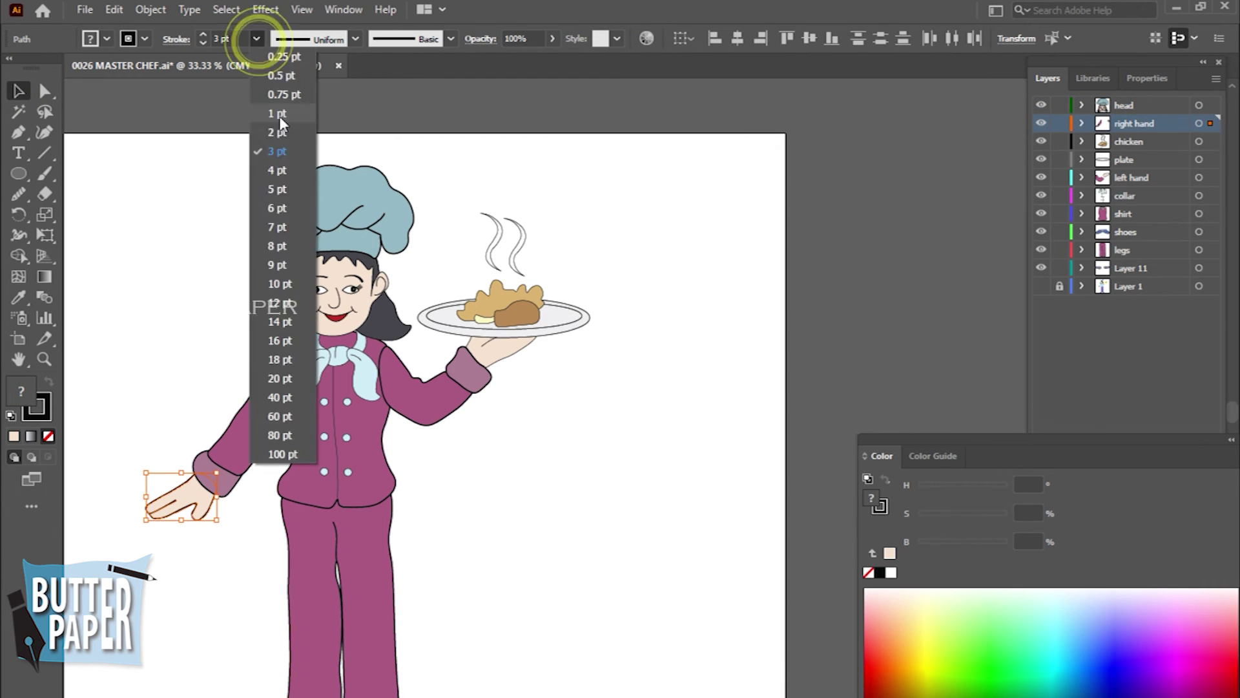
left_click(277, 122)
left_click(505, 357)
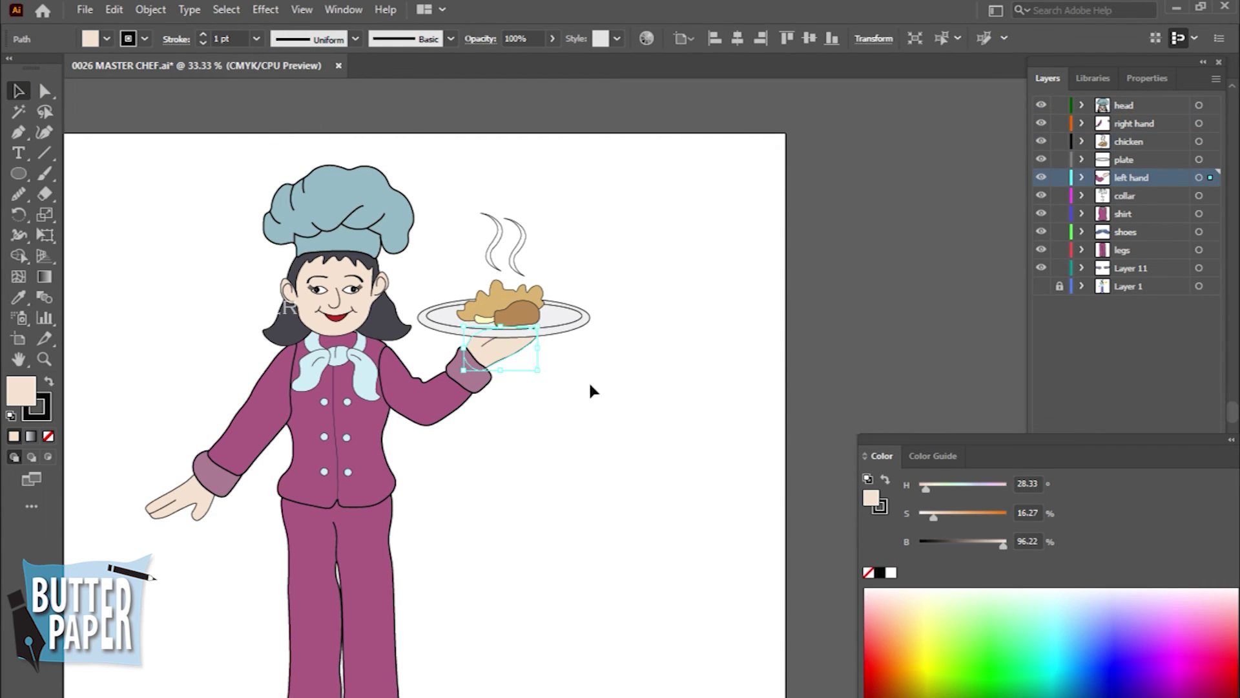
left_click(257, 38)
left_click(277, 132)
left_click(562, 375)
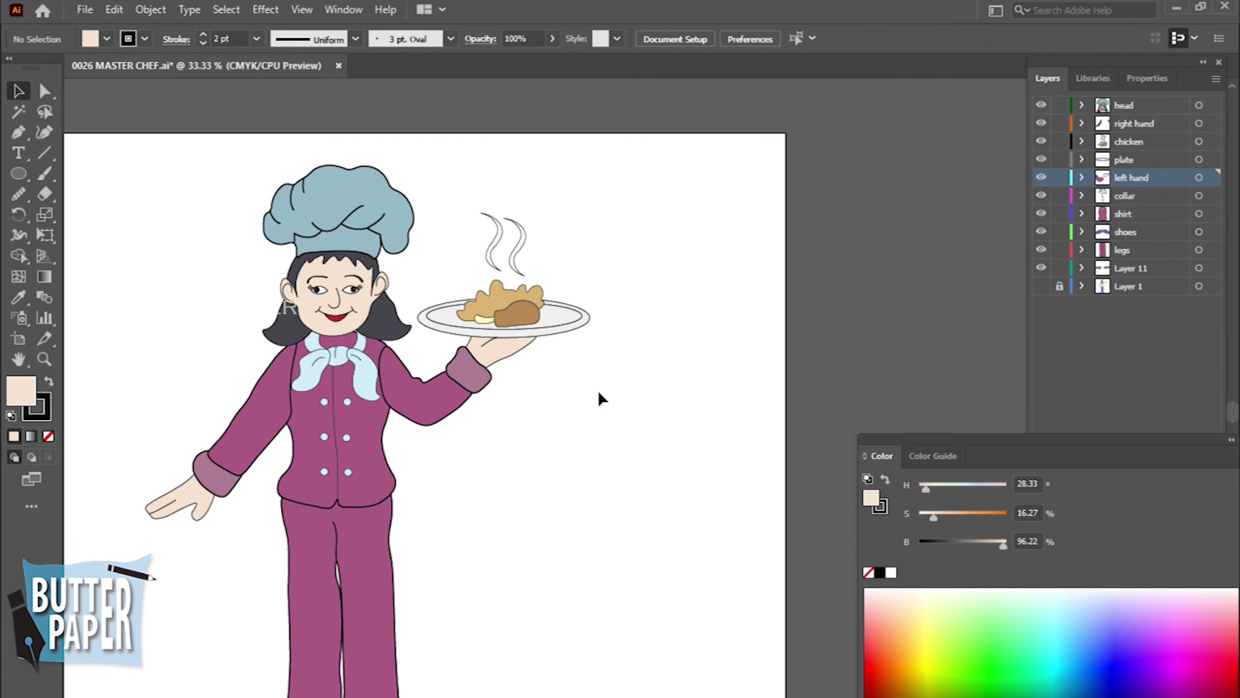
Step: Zoom in and give the plate ellipse a 4 pt outline
key("ctrl+plus")
left_click(631, 367)
left_click(257, 38)
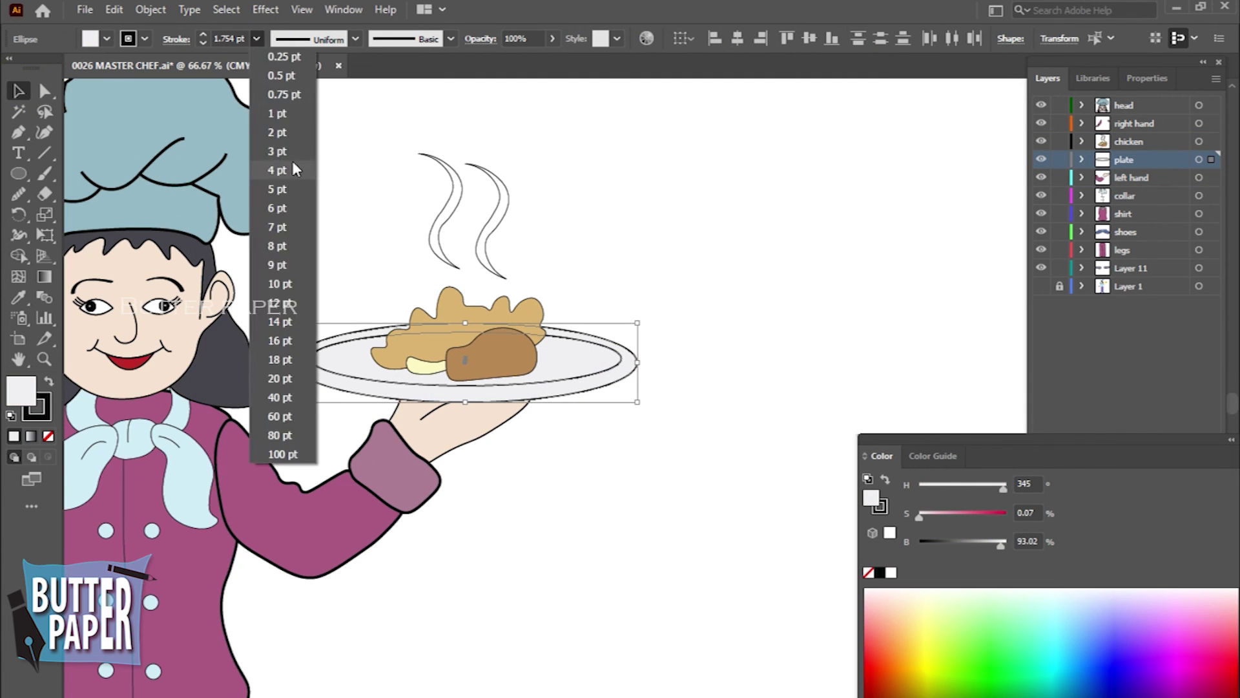
left_click(291, 165)
left_click(387, 272)
Step: Set the chicken's outline weight and give the drumstick a 4 pt outline
left_click(423, 367)
left_click(256, 39)
left_click(278, 121)
left_click(256, 39)
left_click(498, 332)
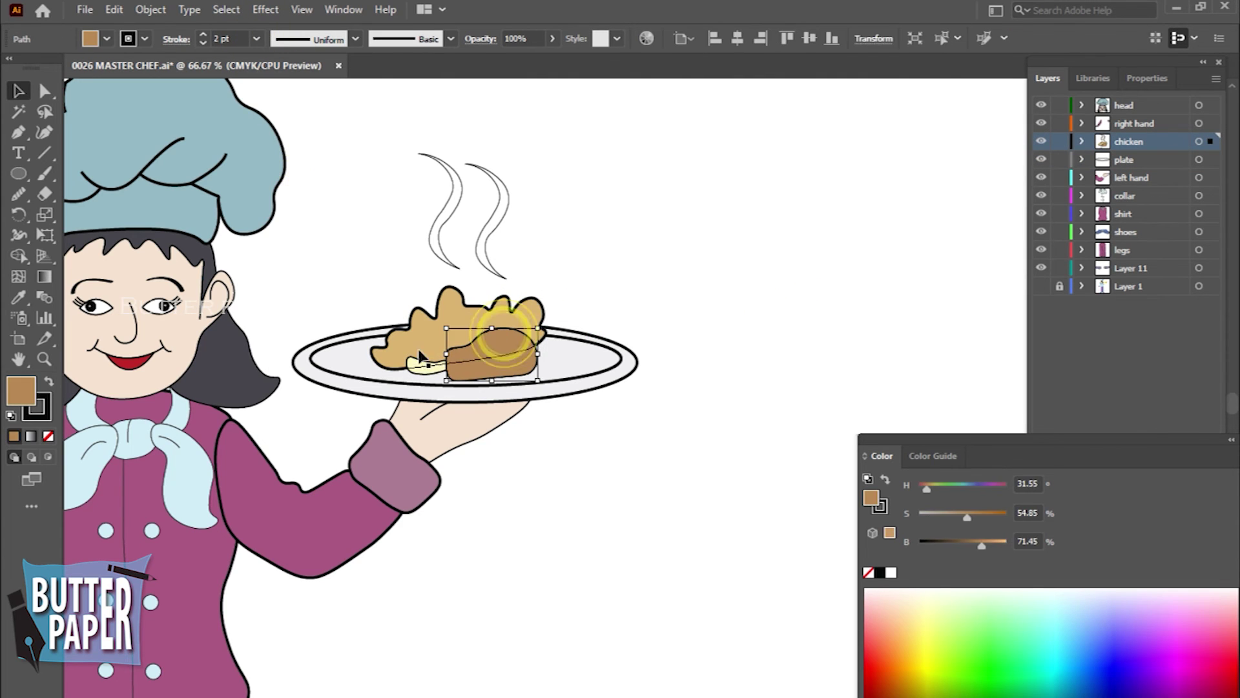
left_click(257, 39)
left_click(275, 164)
left_click(814, 304)
Step: Thicken the steam lines, then zoom out to view the whole chef
left_click(488, 213)
left_click(257, 38)
left_click(278, 135)
left_click(542, 250)
key("z")
left_click(704, 359, "alt")
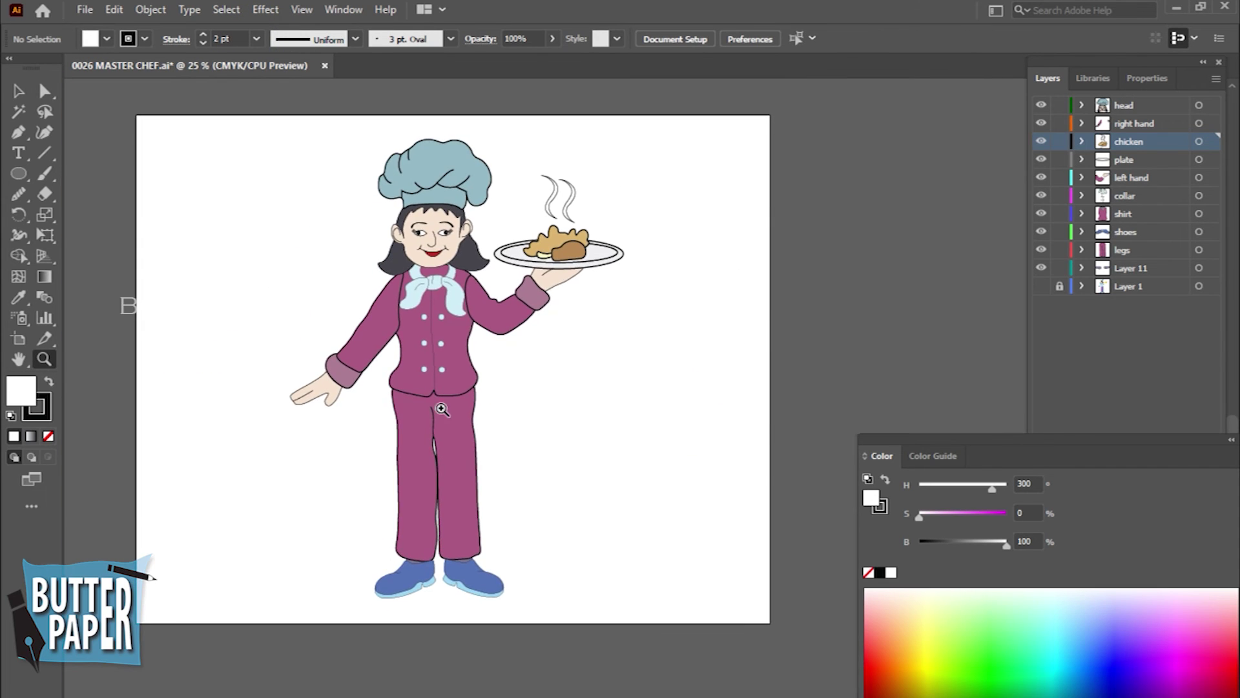
Step: Zoom in on the upper body and give the collar bow a 4 pt outline
left_click(714, 415)
left_click(23, 96)
left_click(362, 310)
left_click(573, 483)
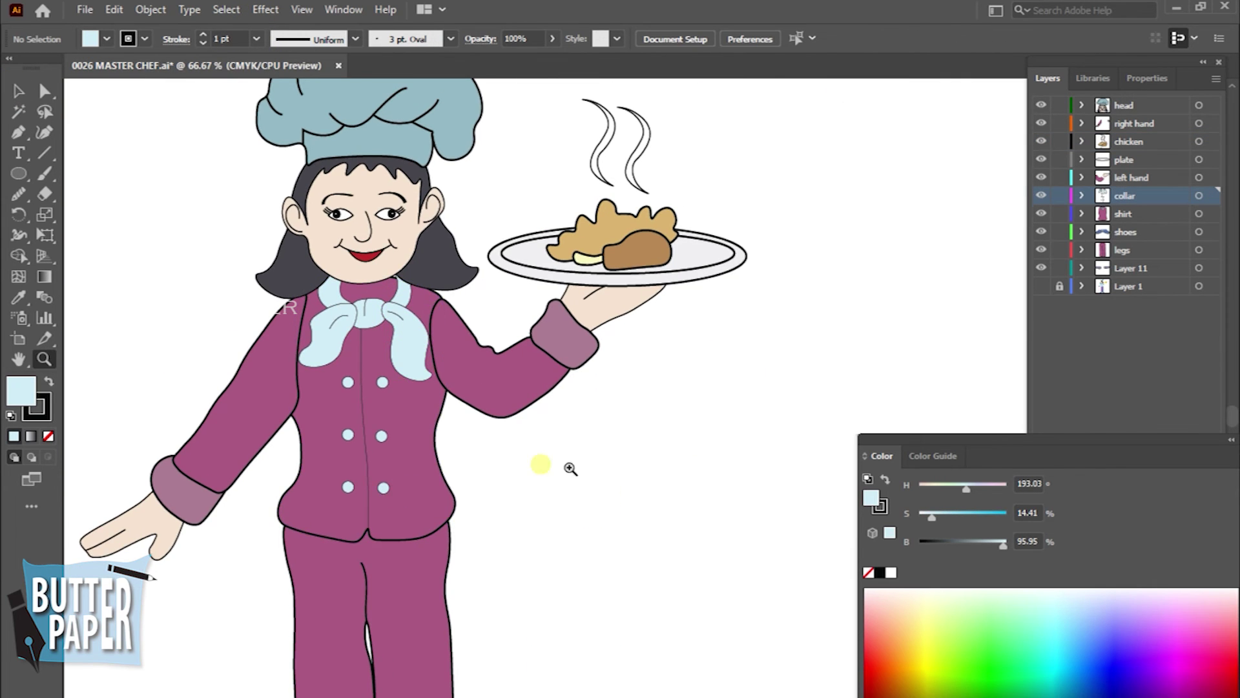
key("ctrl+equal")
left_click(356, 336)
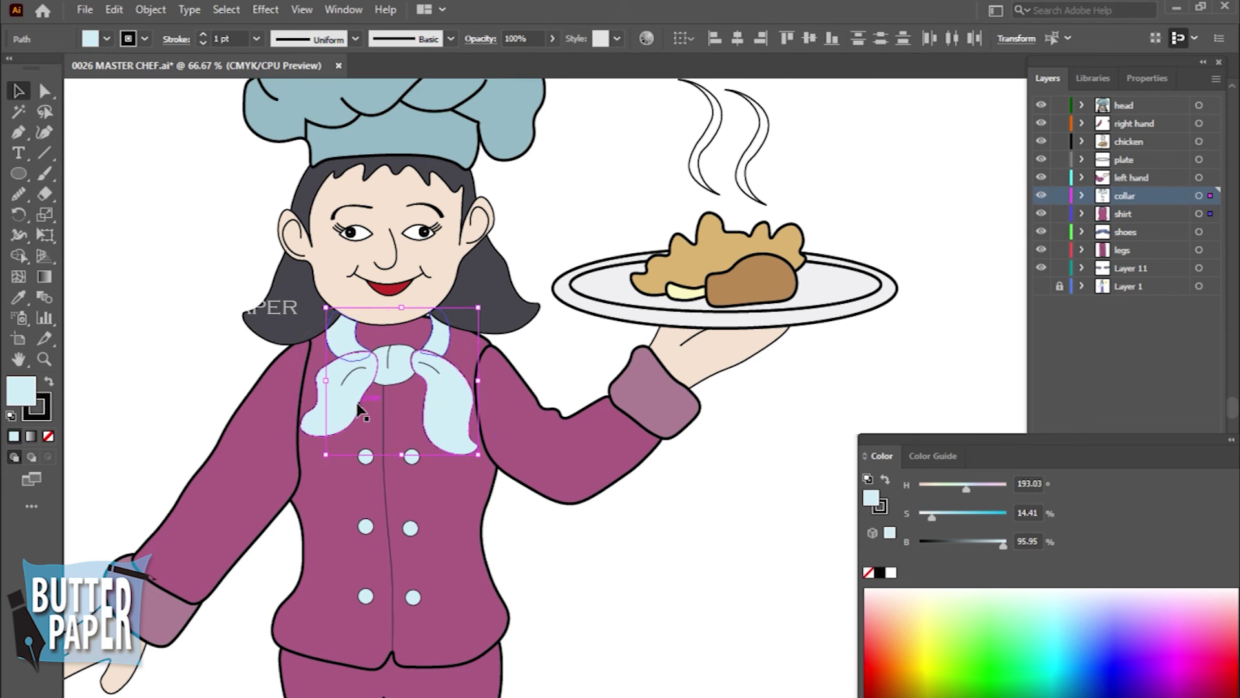
left_click(257, 39)
left_click(278, 187)
left_click(709, 508)
Step: Select all six jacket buttons and thicken their outlines
left_click(412, 457)
left_click(366, 456, "shift")
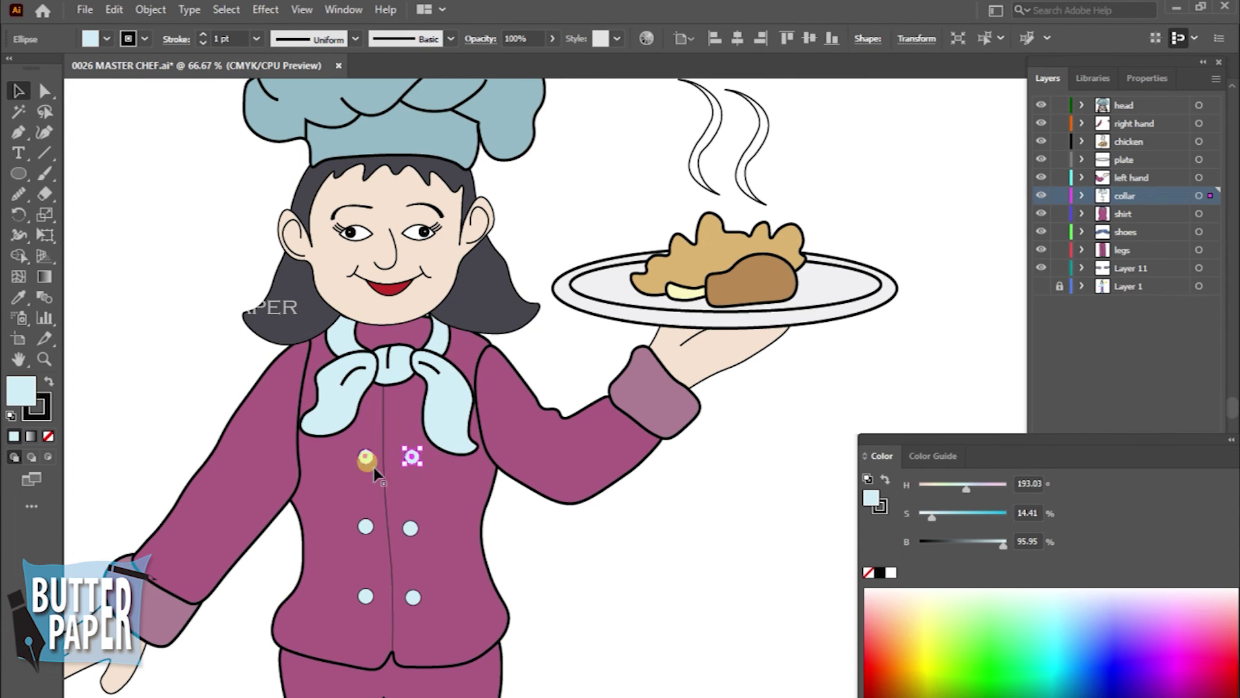
left_click(410, 527, "shift")
left_click(412, 597, "shift")
left_click(365, 527, "shift")
left_click(366, 595, "shift")
left_click(618, 616)
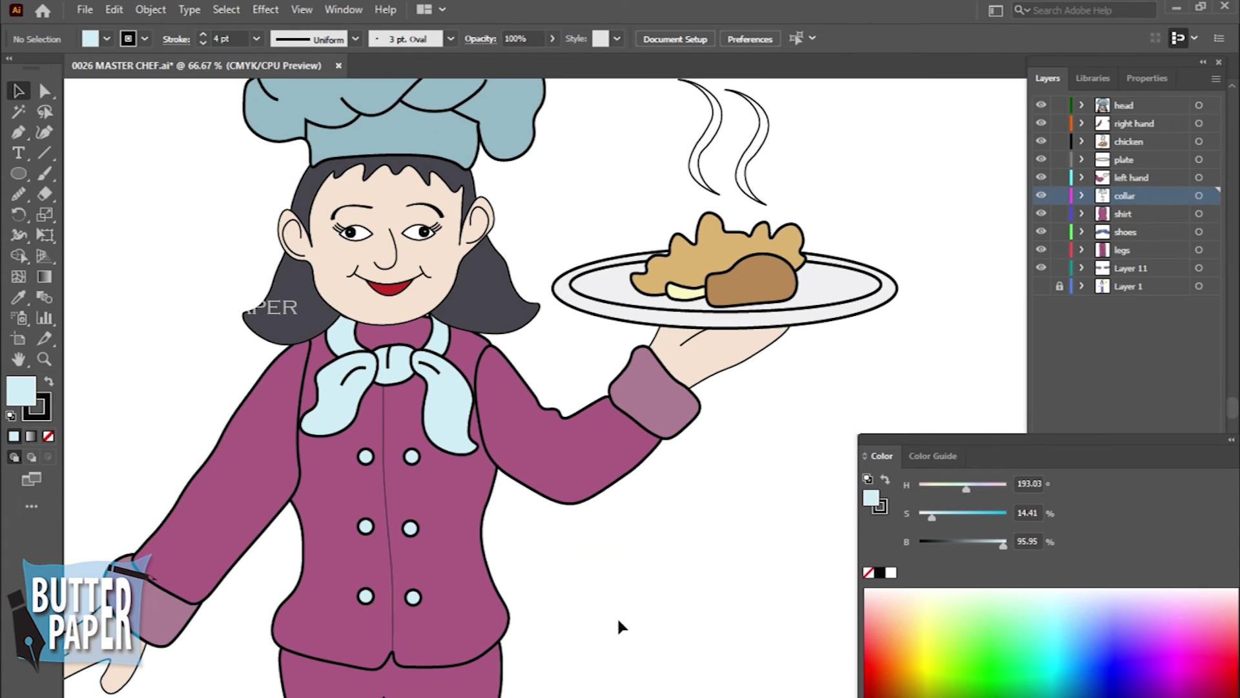
Step: Select the collar's small knot piece and expand the shirt layer's paths in Layers
key("ctrl+1")
left_click(522, 346)
left_click(1083, 214)
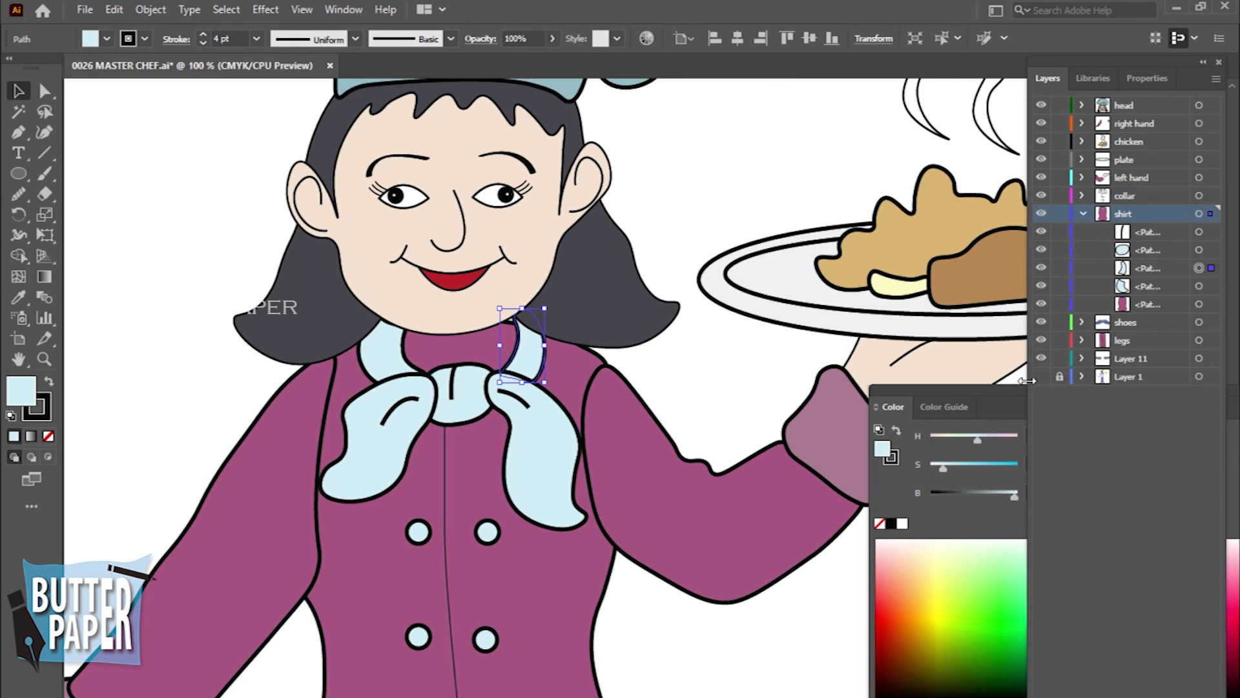
Step: Move the knot path up, group it, and drag the group above the collar layer
left_click_drag(1143, 251, 1143, 227)
left_click(664, 235)
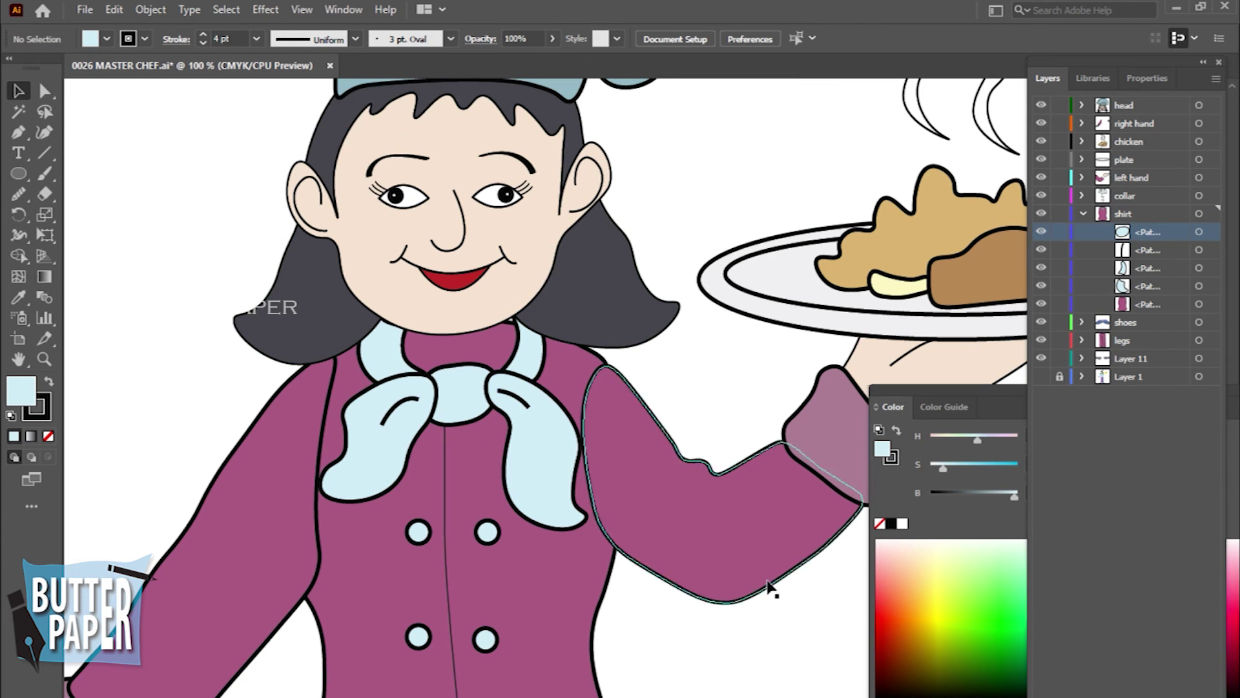
left_click(1144, 249, "shift")
right_click(446, 375)
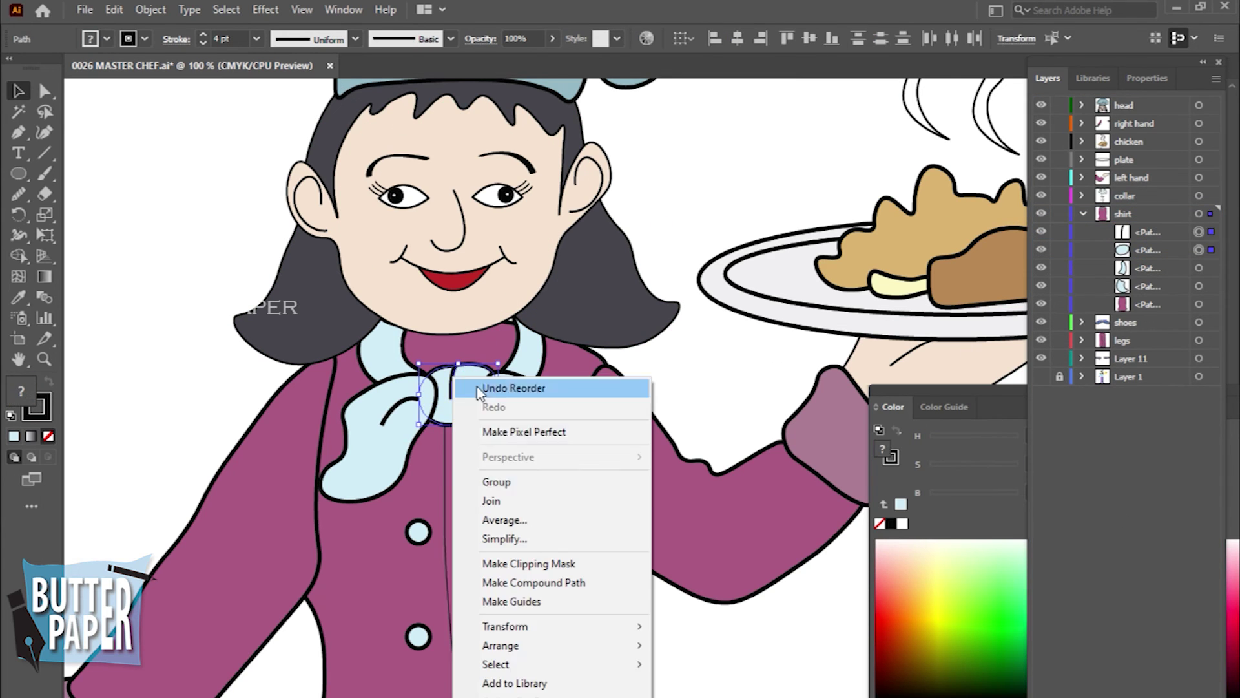
left_click(498, 487)
left_click(785, 694)
left_click(543, 452)
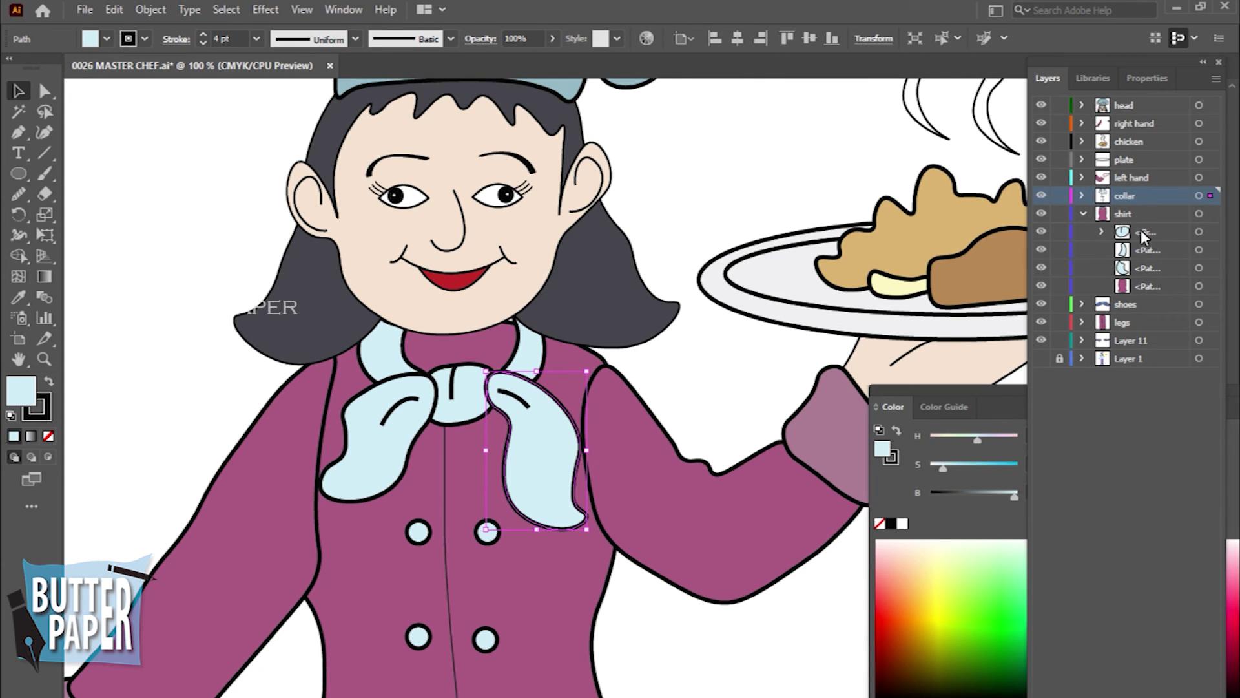
left_click_drag(1141, 230, 1128, 195)
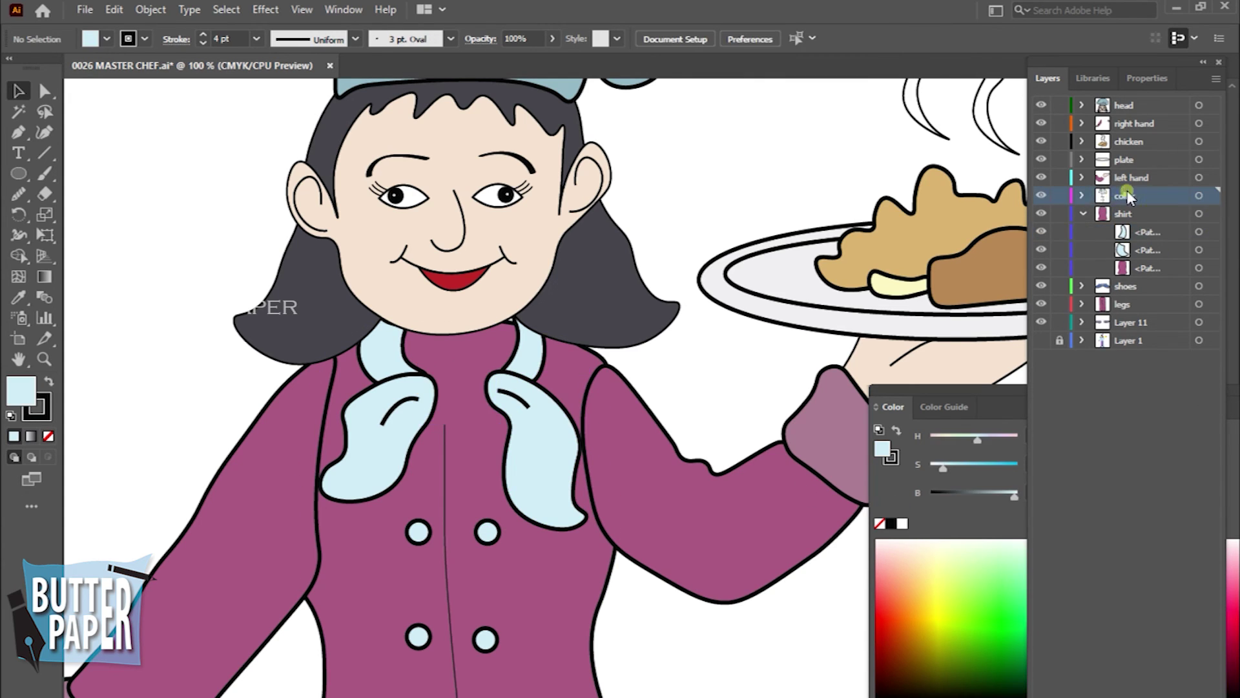
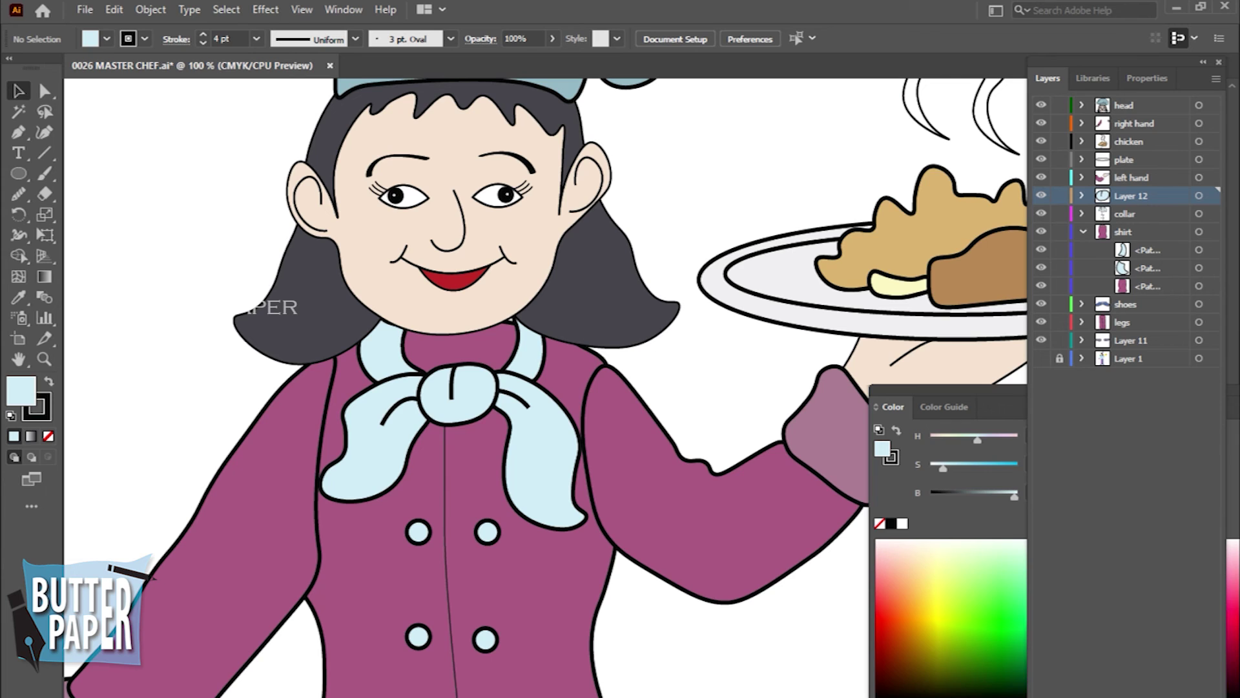
Step: Nudge the collar piece under the hair slightly left with the arrow key
left_click(522, 342)
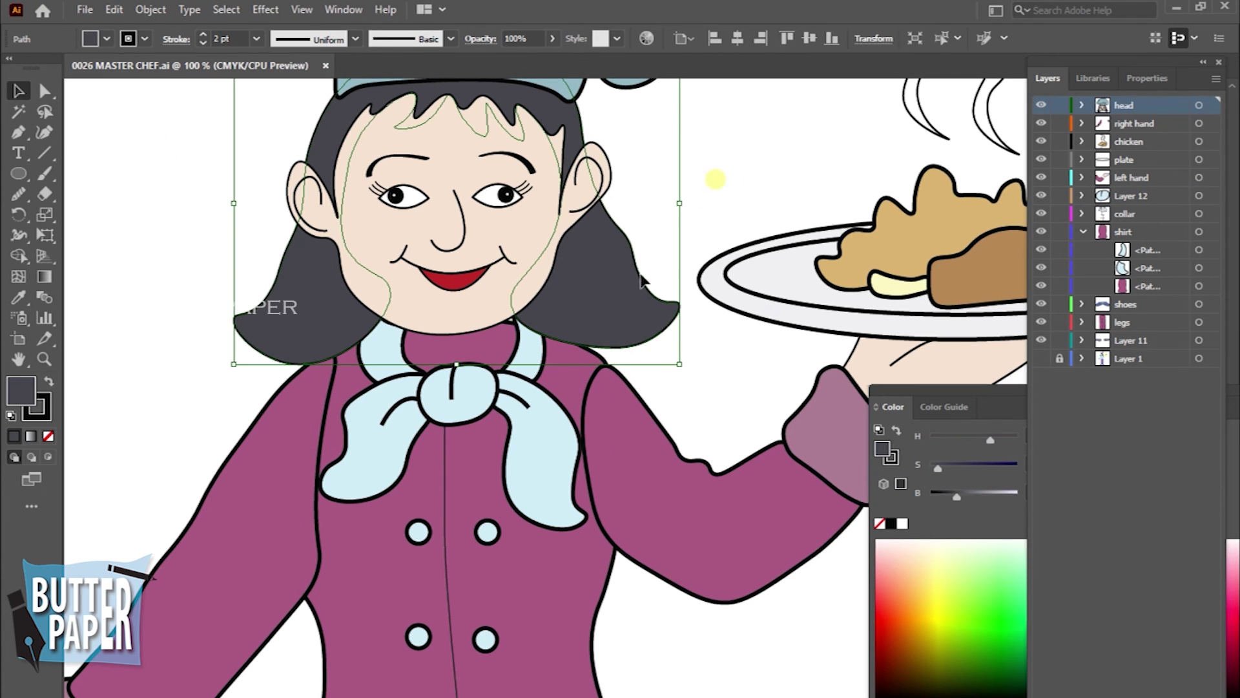
key("Left")
key("Left")
key("Left")
key("Left")
key("Left")
key("Left")
key("Left")
key("Left")
key("Left")
left_click(713, 214)
Step: Zoom out to the whole chef and collapse the shirt layer in the Layers panel
key("ctrl+minus")
key("ctrl+minus")
key("ctrl+minus")
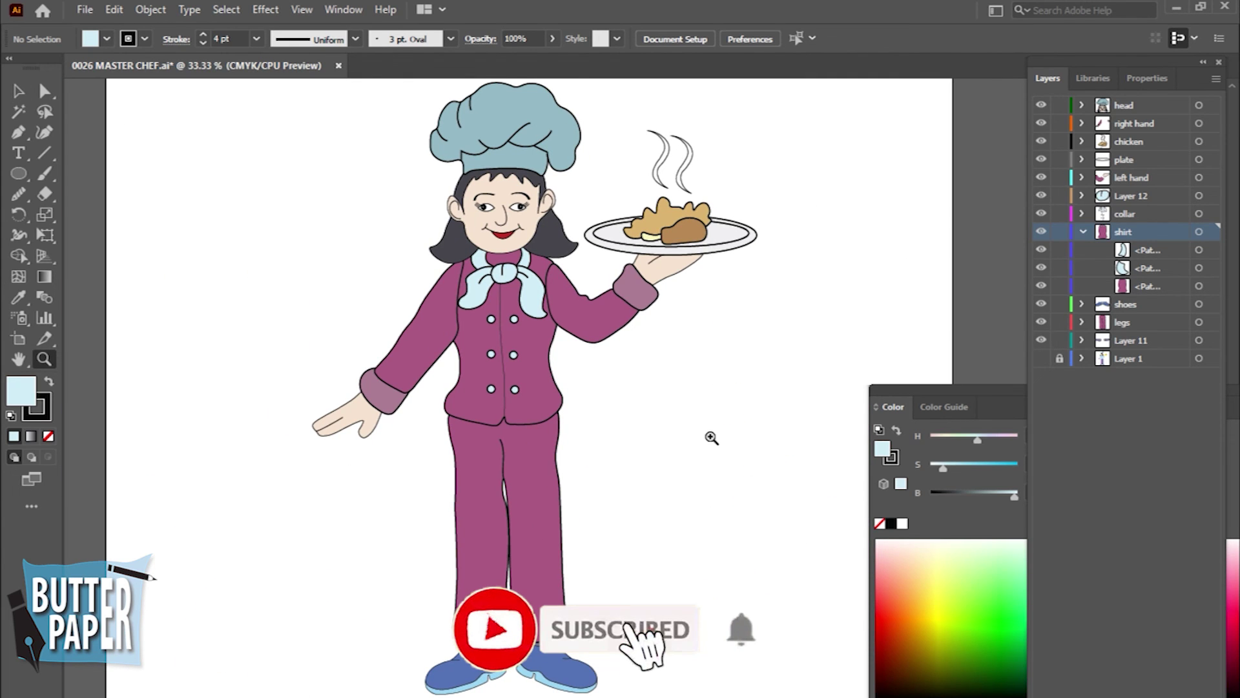
left_click(1083, 232)
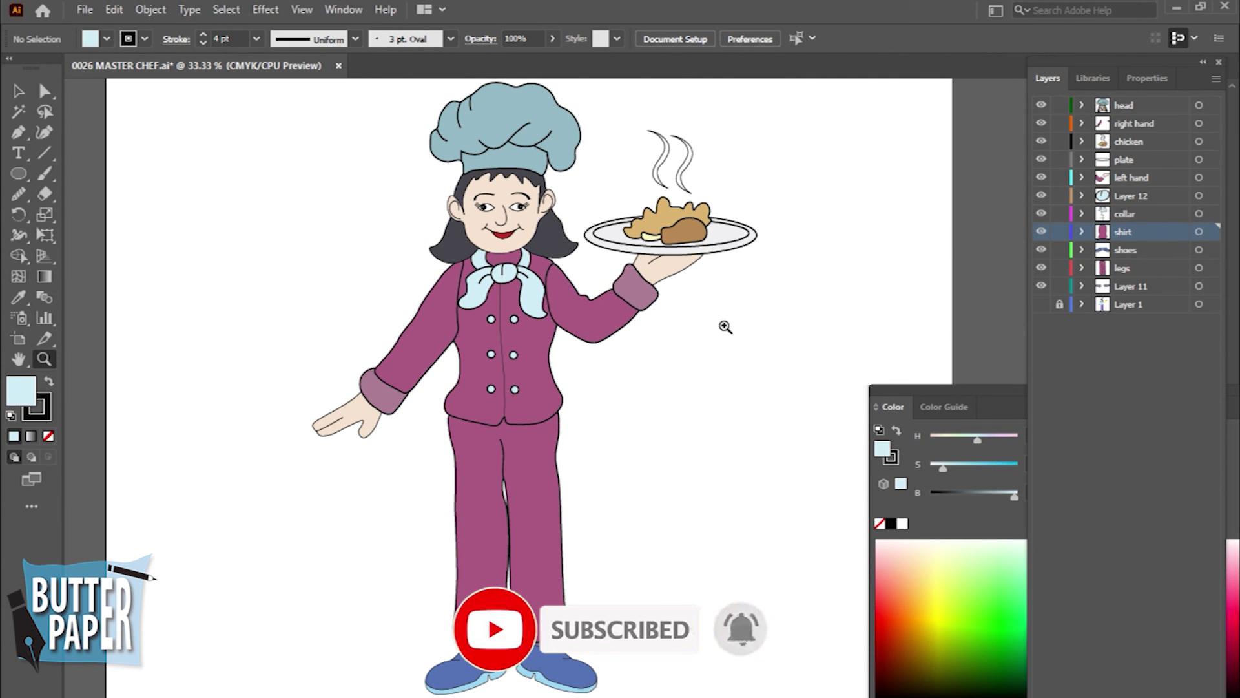
left_click(635, 528)
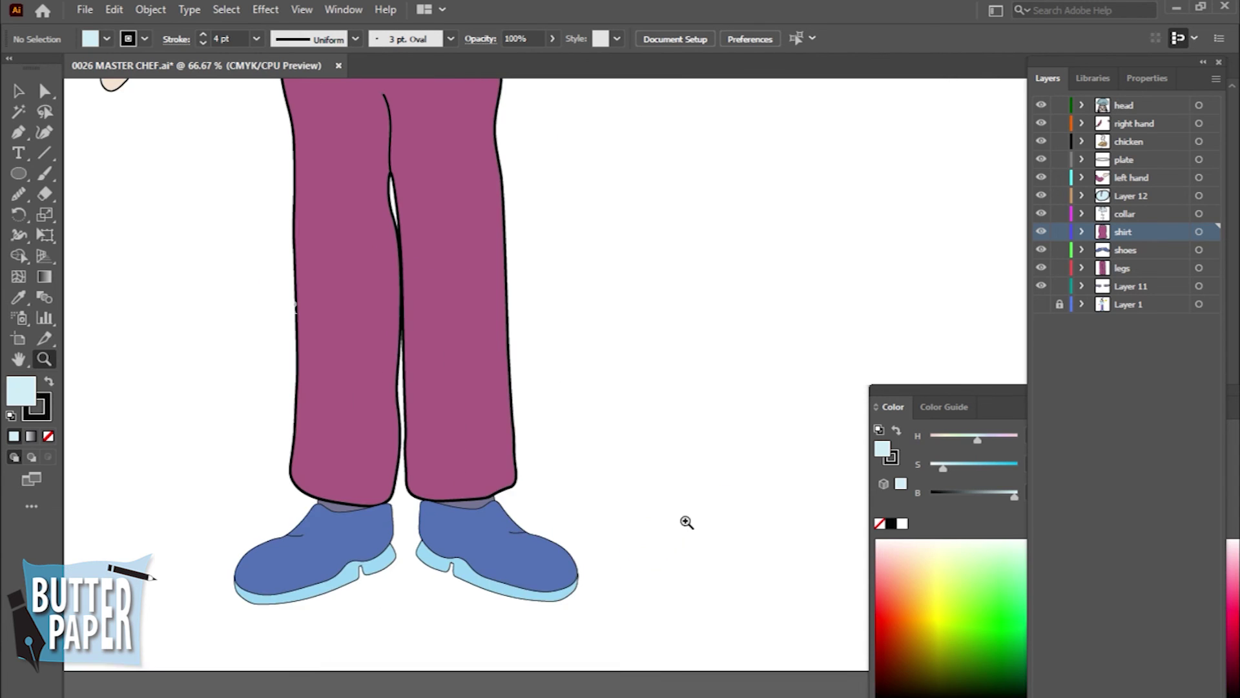
Step: Set the right shoe's stroke weight to 4 pt
key("v")
left_click(504, 582)
left_click(258, 40)
left_click(278, 170)
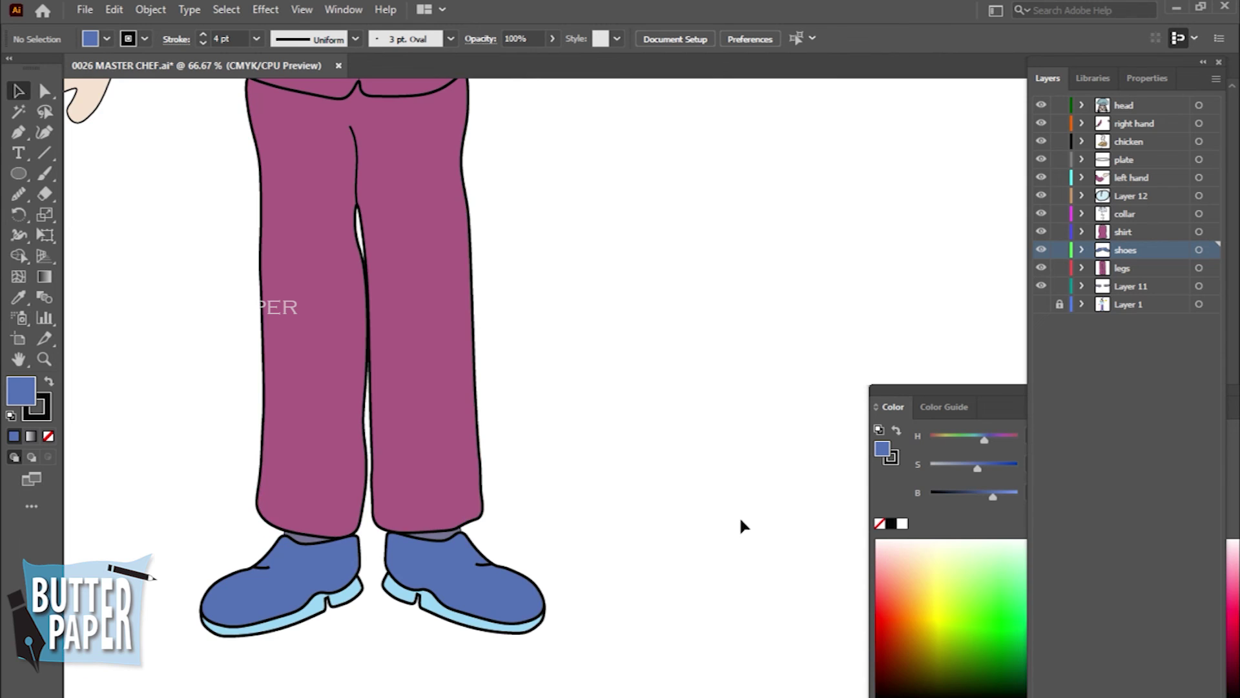
Step: Zoom in to inspect both socks above the shoes, then zoom back out to the whole chef
key("z")
left_click(407, 621)
left_click(528, 372)
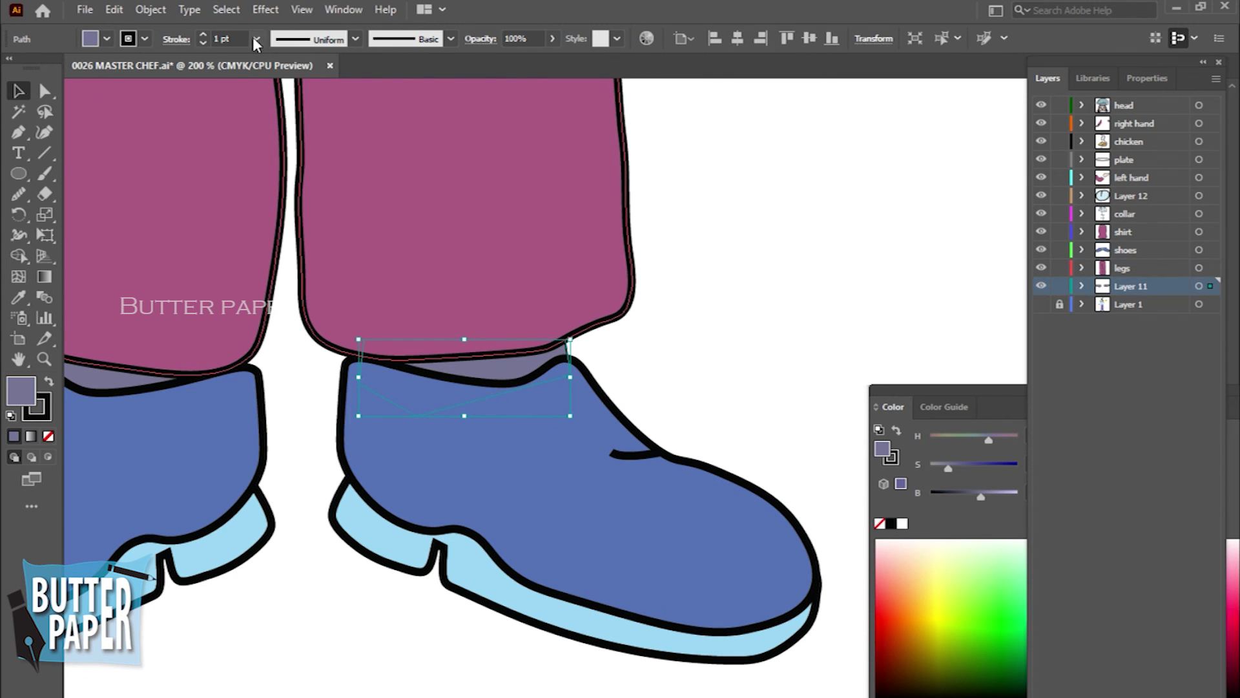
scroll(606, 561, "left", 5)
left_click(452, 342)
left_click(167, 185)
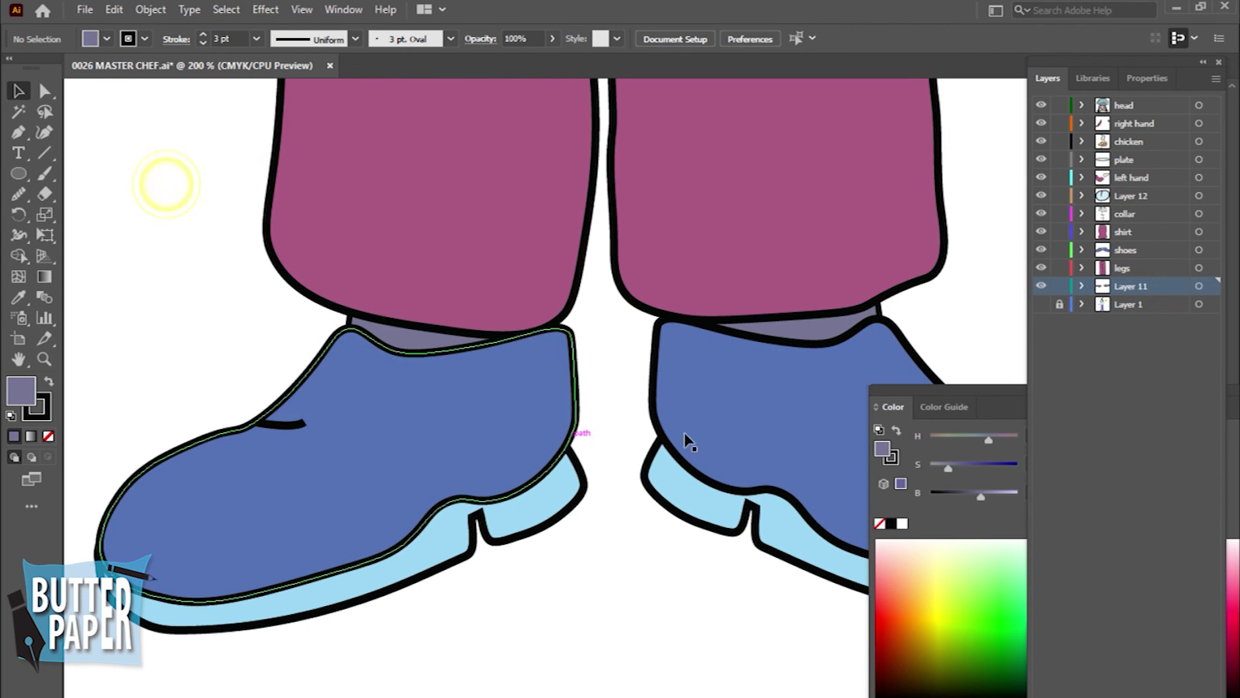
key("z")
left_click(626, 615, "alt")
left_click(700, 543, "alt")
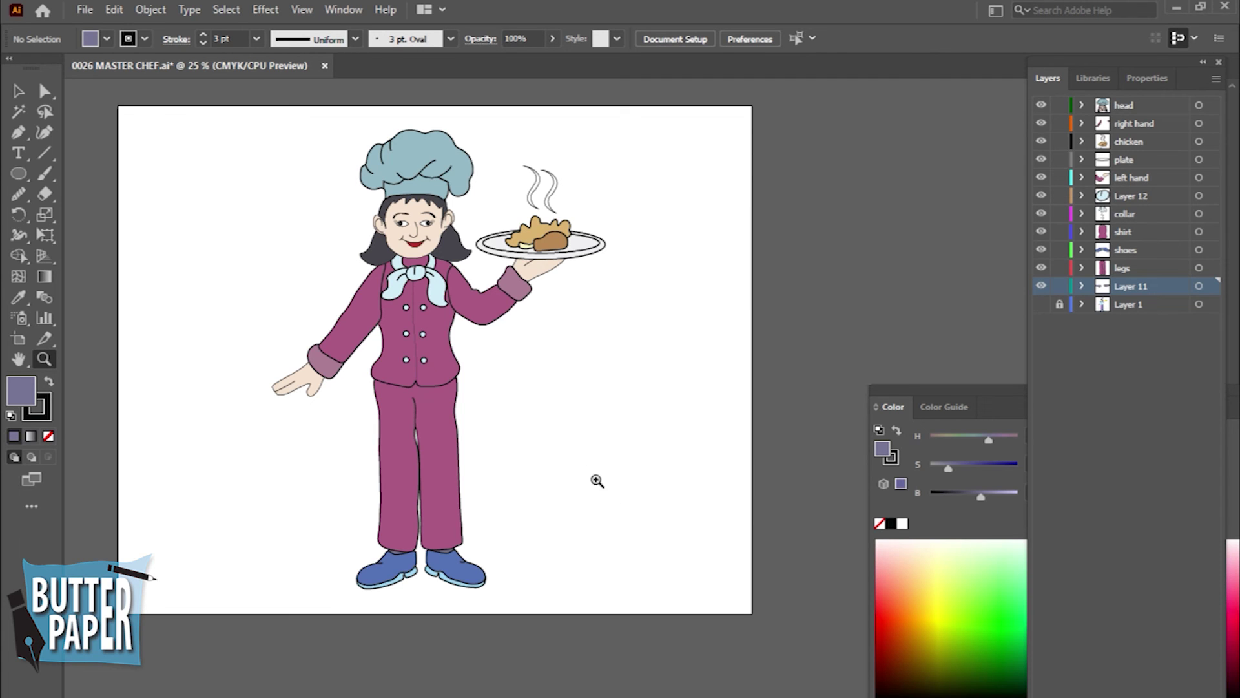
Step: Zoom close on the face and drag the right-hand eyelashes slightly up and left
left_click(675, 387)
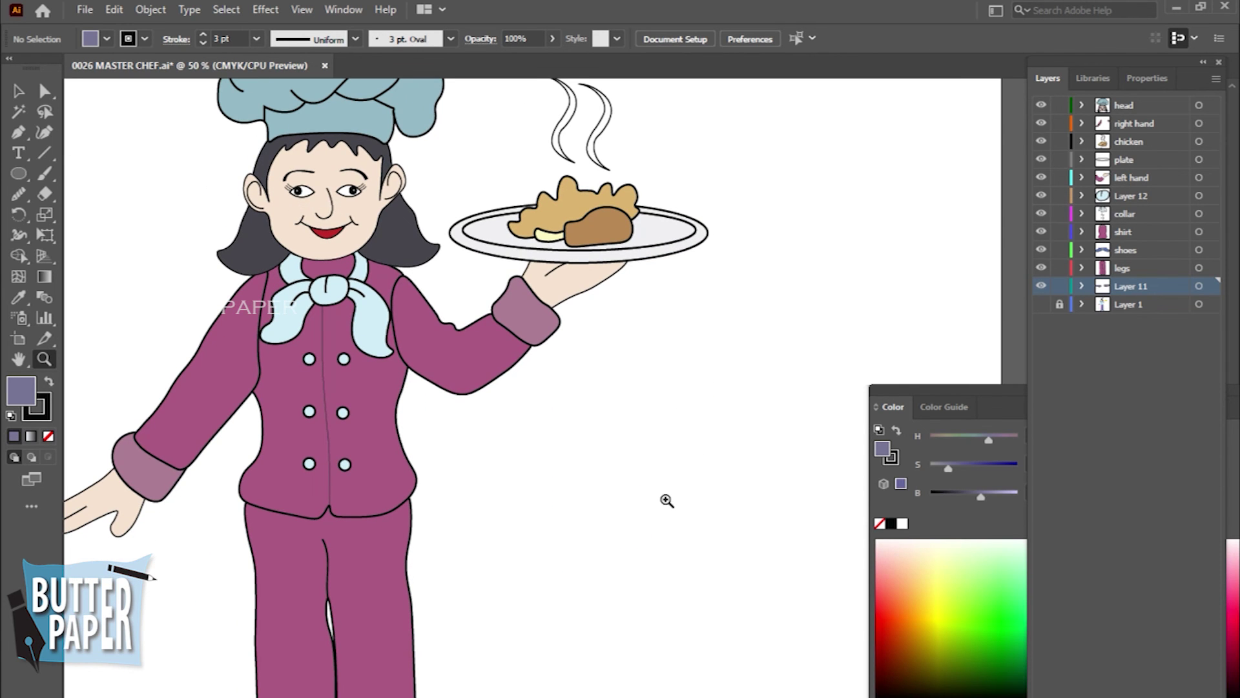
left_click(404, 252)
left_click(573, 360)
left_click(469, 438)
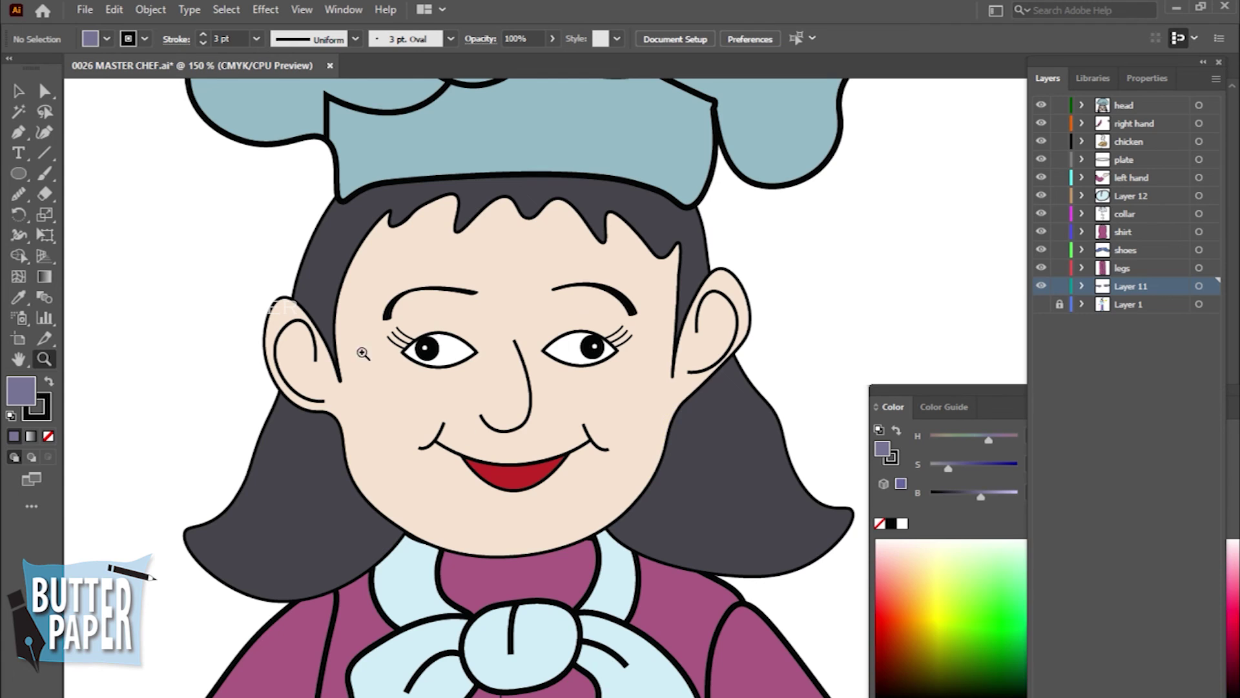
left_click(625, 340)
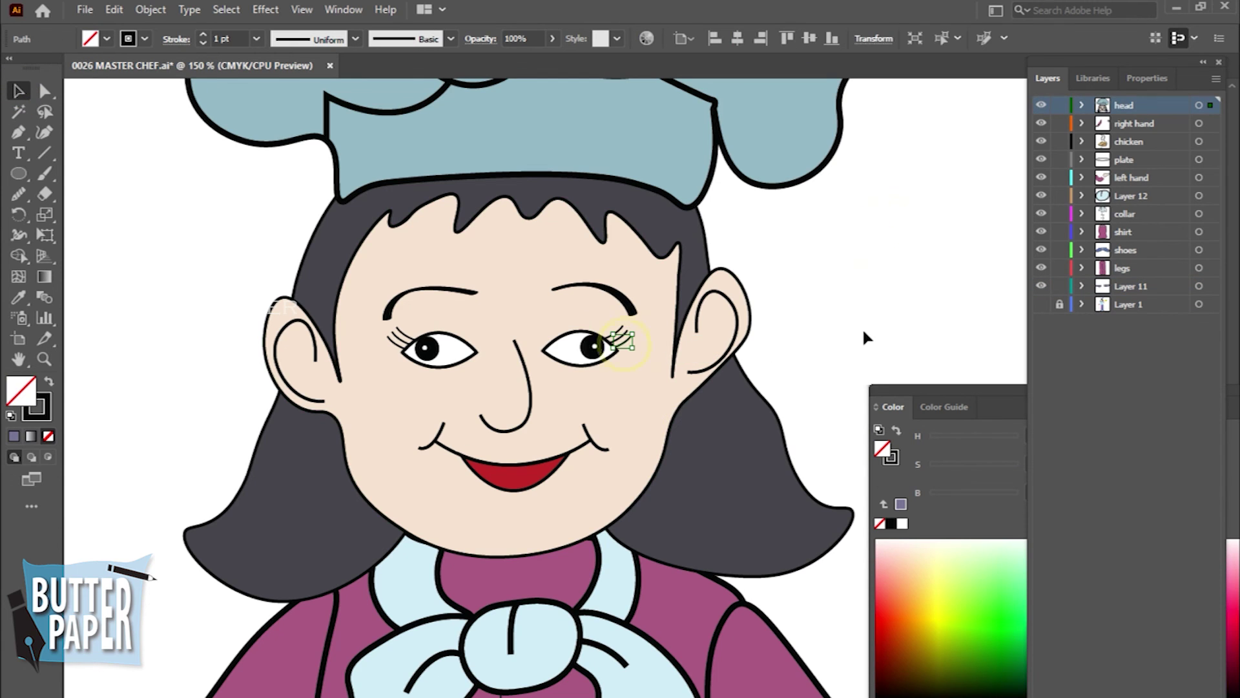
left_click_drag(625, 342, 621, 334)
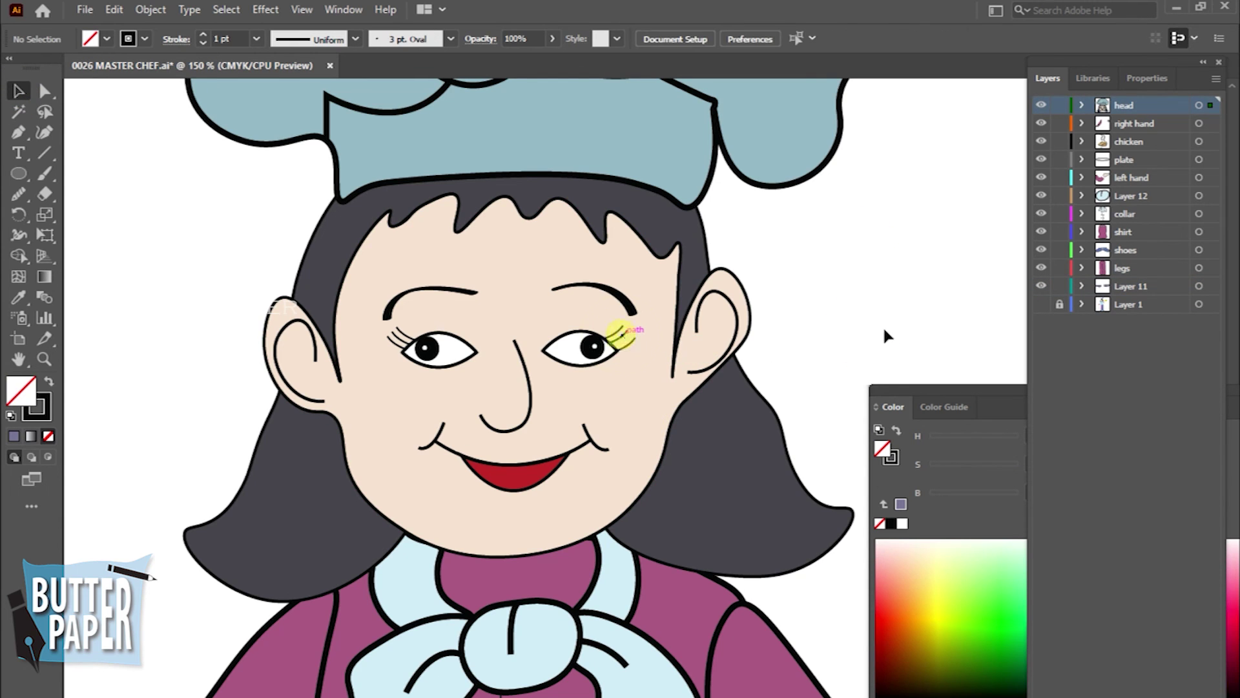
left_click(915, 308)
key("z")
left_click_drag(840, 556, 716, 556)
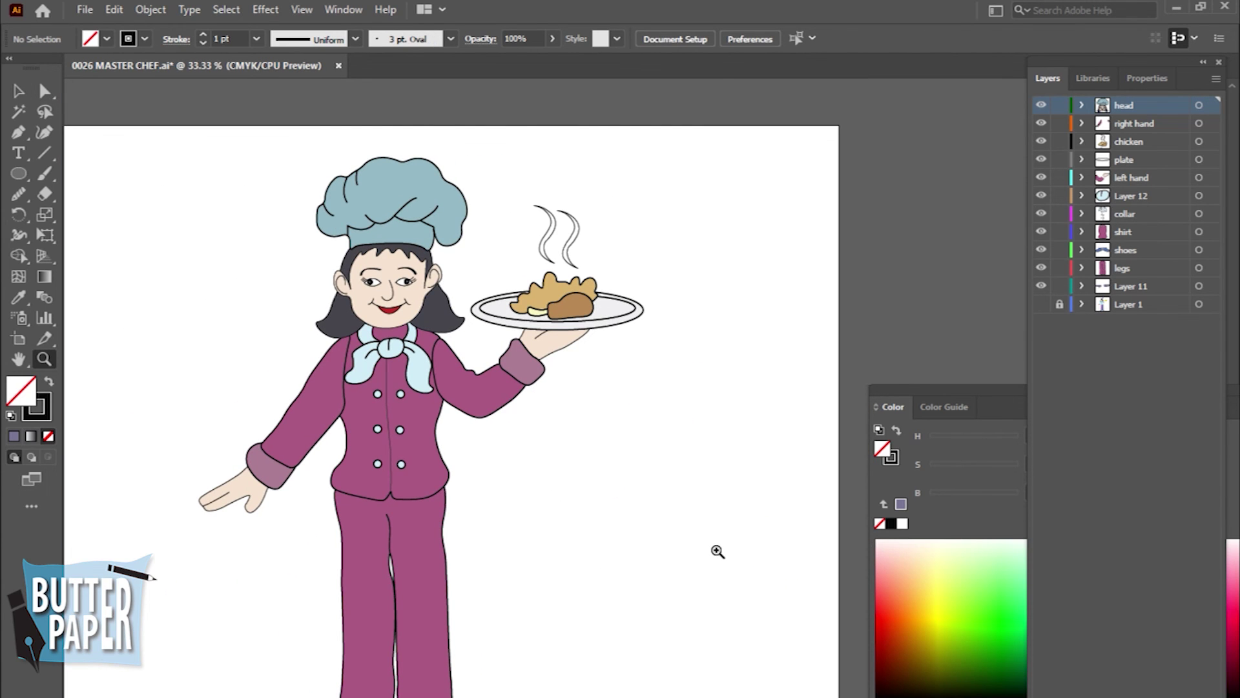
Step: Nudge the left-hand eyelashes one step up and one step right
left_click_drag(348, 313, 545, 471)
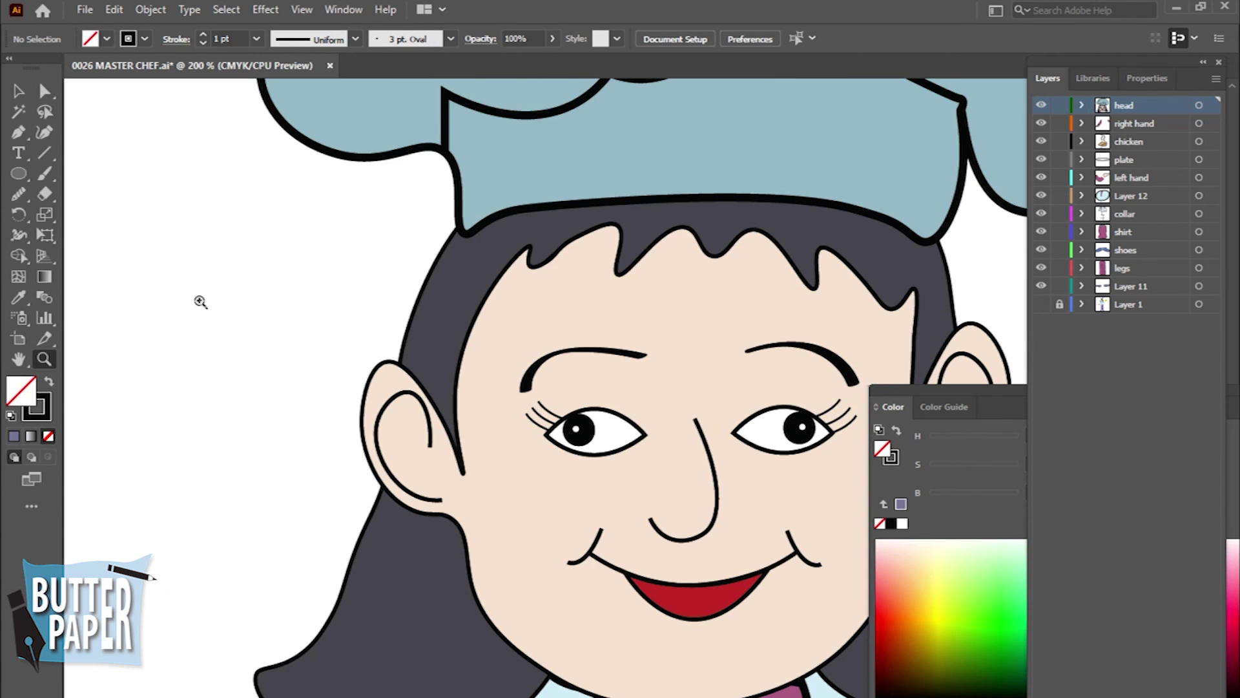
left_click(542, 426)
key("Up")
key("Up")
key("Up")
key("Right")
key("Right")
key("Right")
left_click(236, 175)
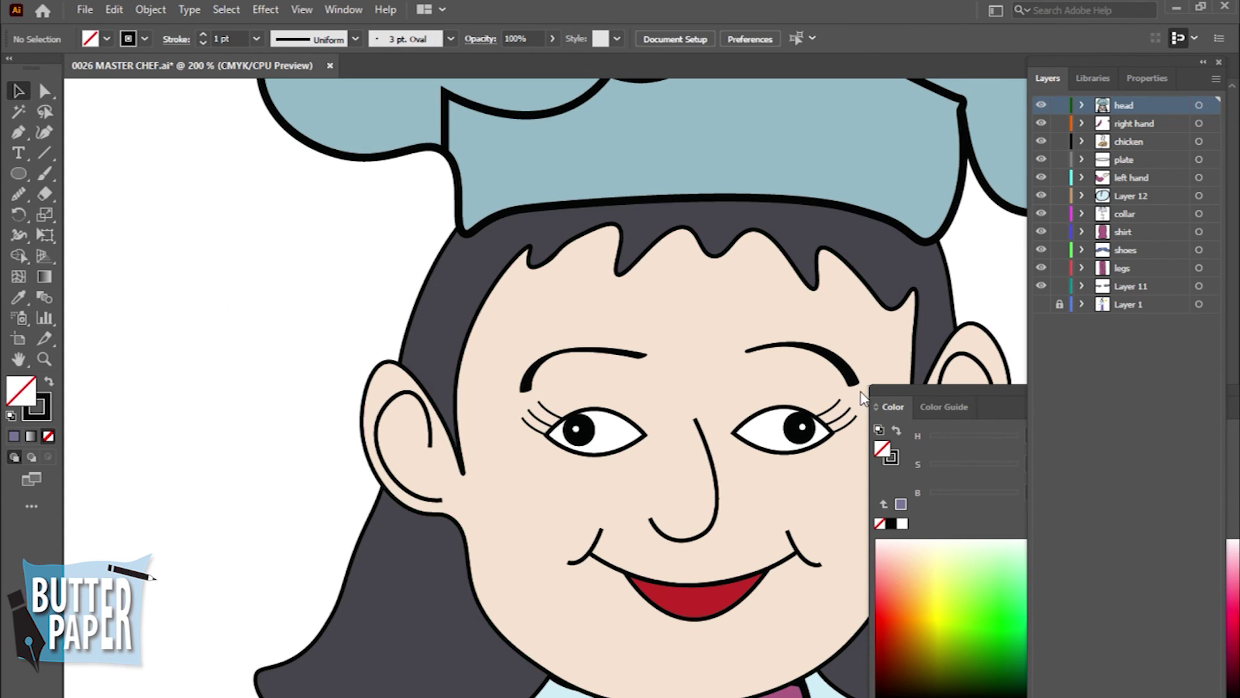
Step: Zoom out to the whole chef and display the finished artwork in Presentation Mode
key("z")
left_click_drag(355, 346, 506, 594)
left_click_drag(415, 312, 685, 483)
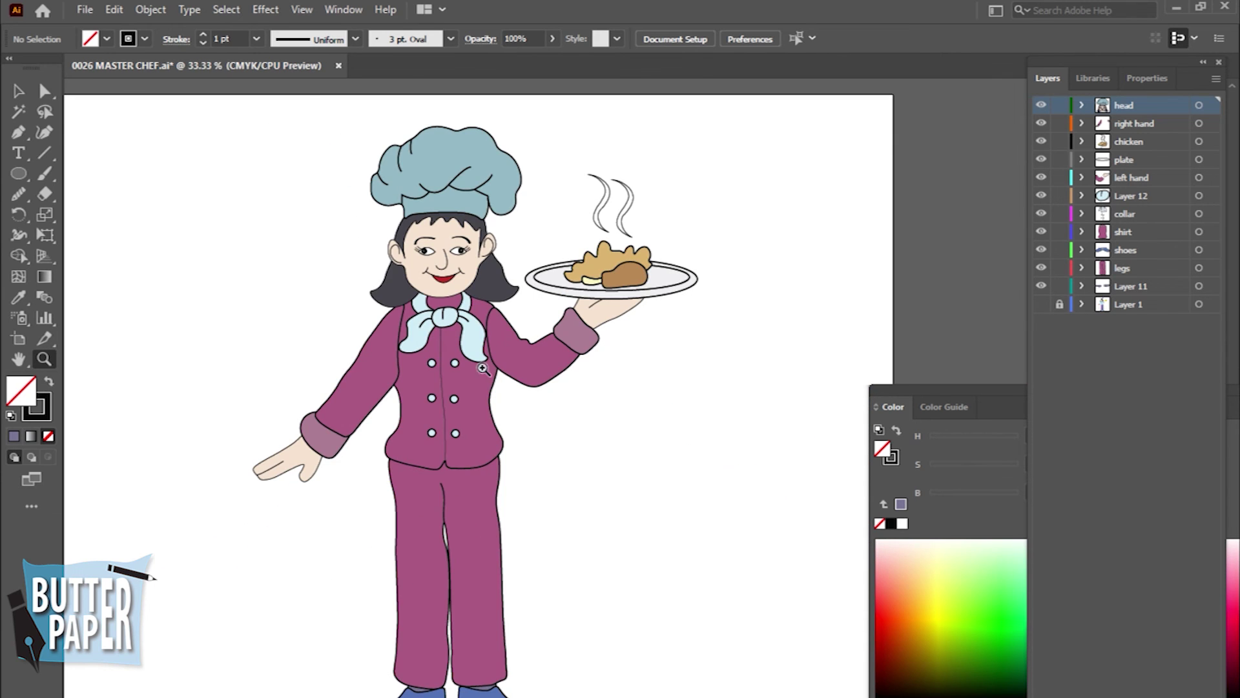
mouse_move(482, 368)
left_mouse_down()
mouse_move(653, 388)
mouse_move(742, 434)
mouse_move(808, 526)
left_mouse_up()
left_click(84, 9)
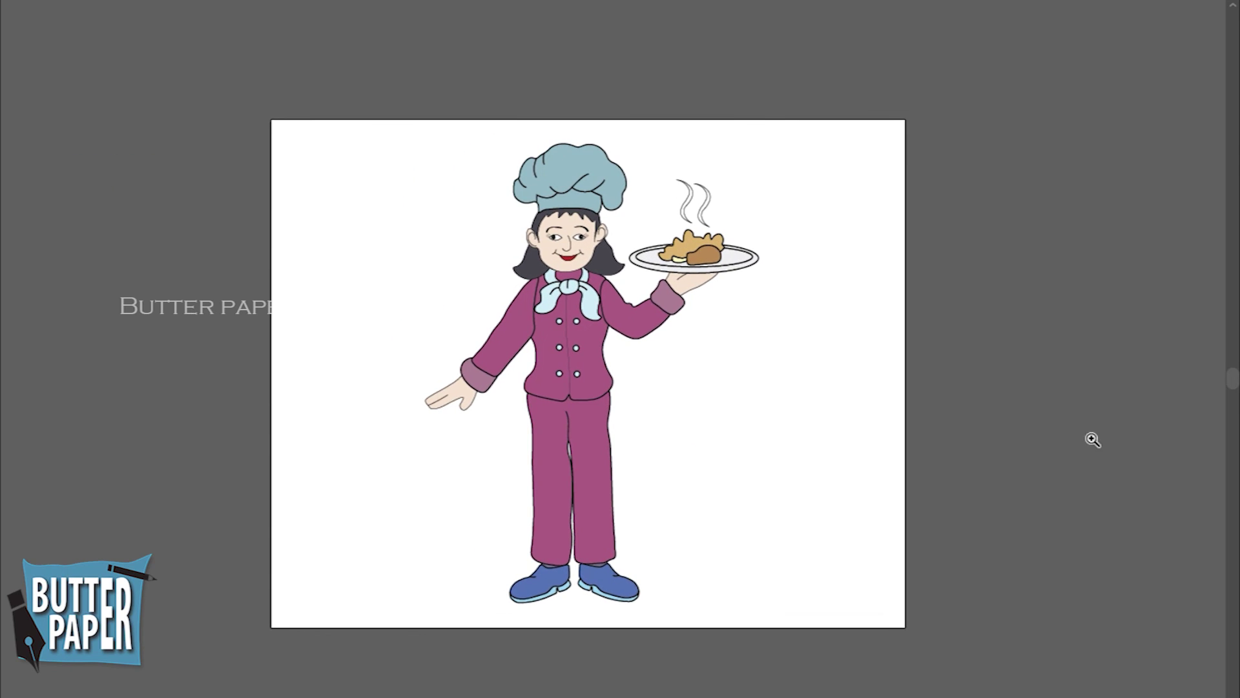